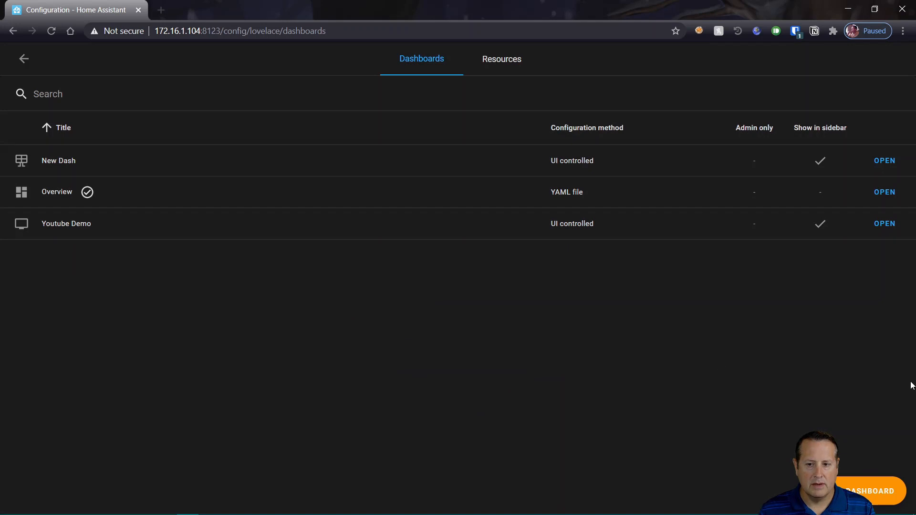
- Open the Youtube Demo dashboard and look over its automatically generated entities
{"action": "left_click", "coordinate": [885, 224]}
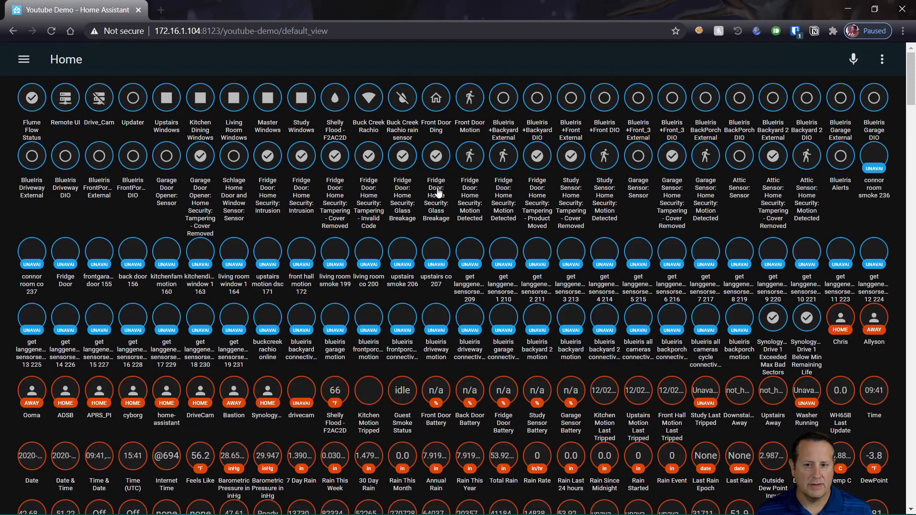
{"action": "scroll", "coordinate": [563, 338], "scroll_direction": "down", "scroll_amount": 15}
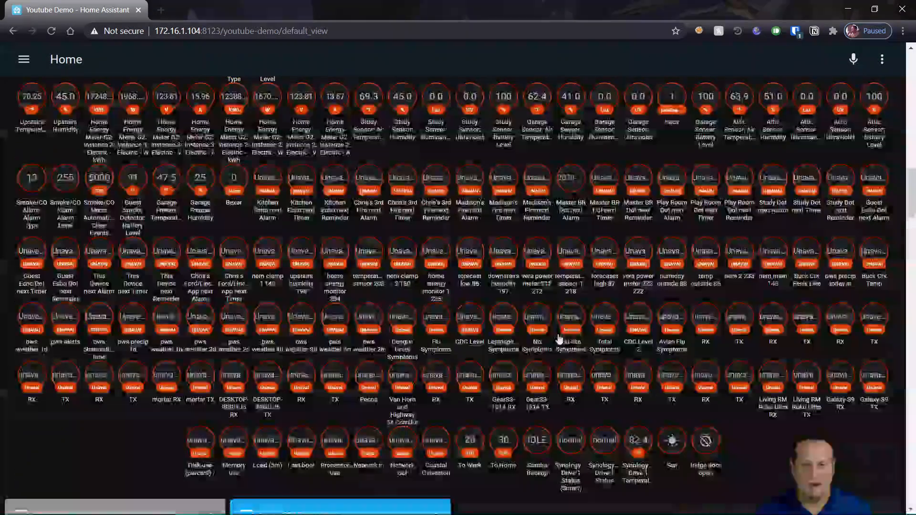
{"action": "scroll", "coordinate": [559, 336], "scroll_direction": "up", "scroll_amount": 20}
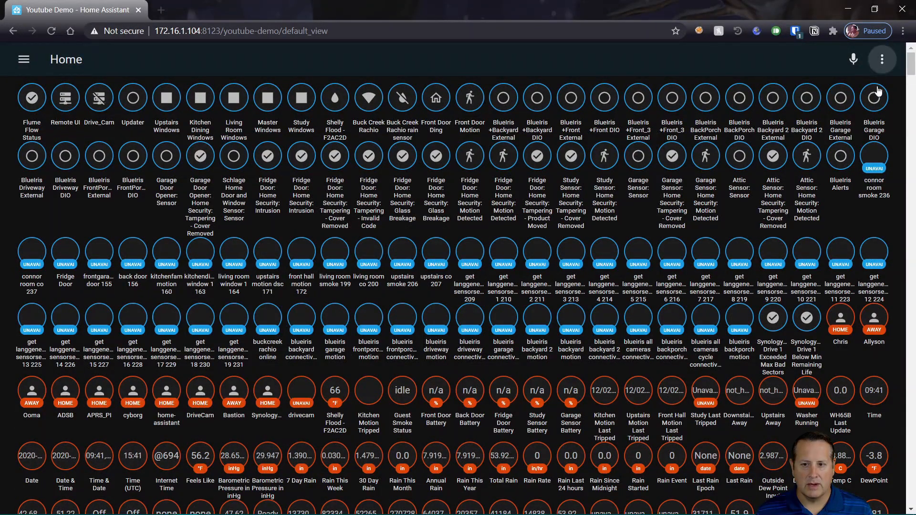
- Take control of the Youtube Demo dashboard for editing, starting with an empty dashboard
{"action": "left_click", "coordinate": [881, 62]}
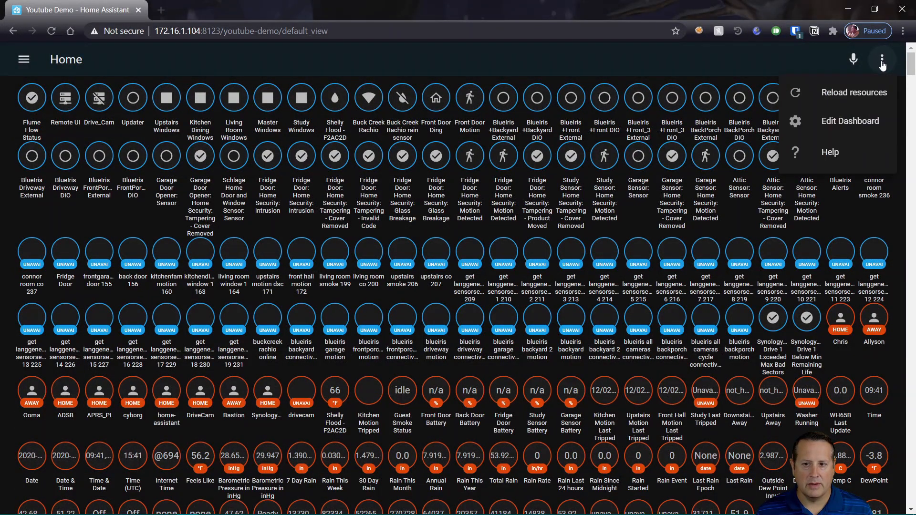
{"action": "left_click", "coordinate": [848, 121]}
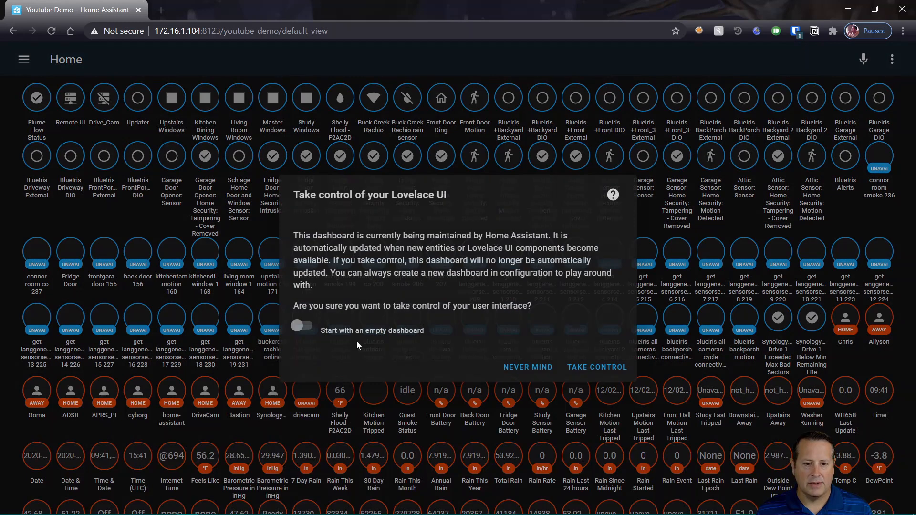
{"action": "left_click", "coordinate": [309, 329]}
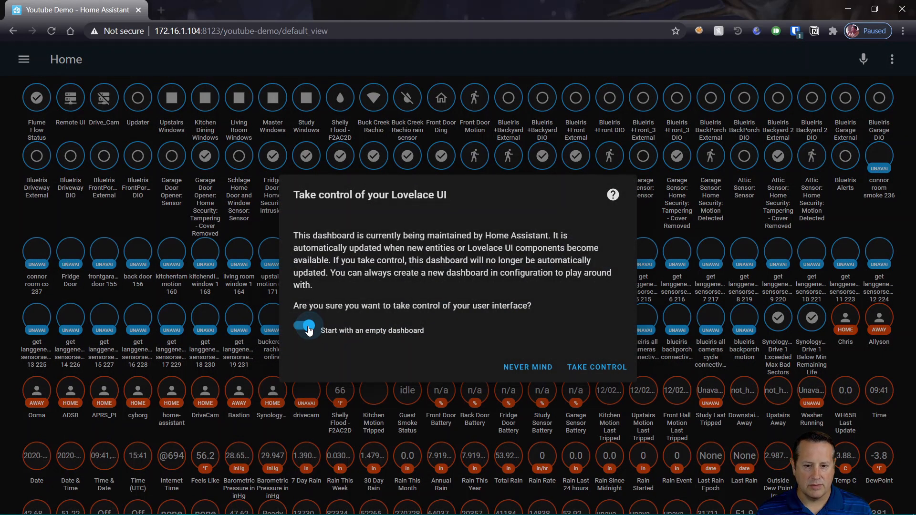
{"action": "left_click", "coordinate": [597, 368]}
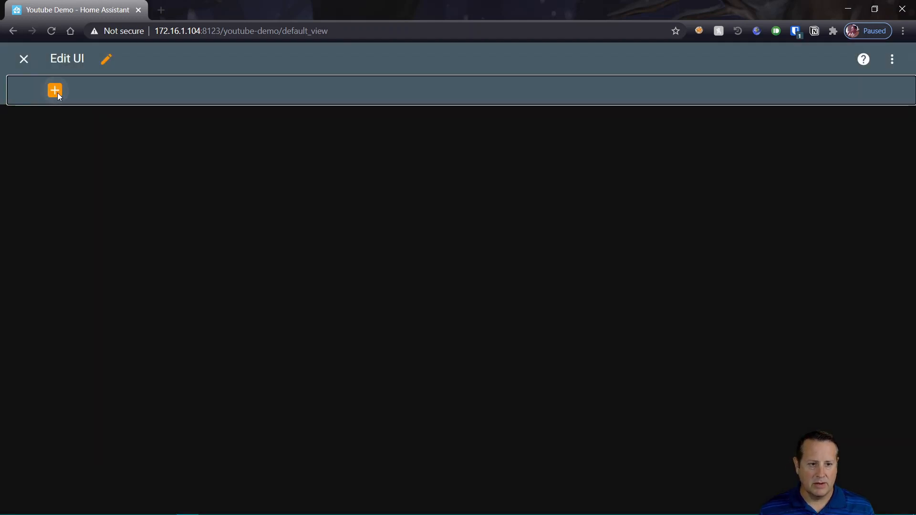
- Add a view titled "Page 1" with the icon mdi:solar-panel and save it
{"action": "left_click", "coordinate": [56, 92]}
{"action": "left_click", "coordinate": [356, 219]}
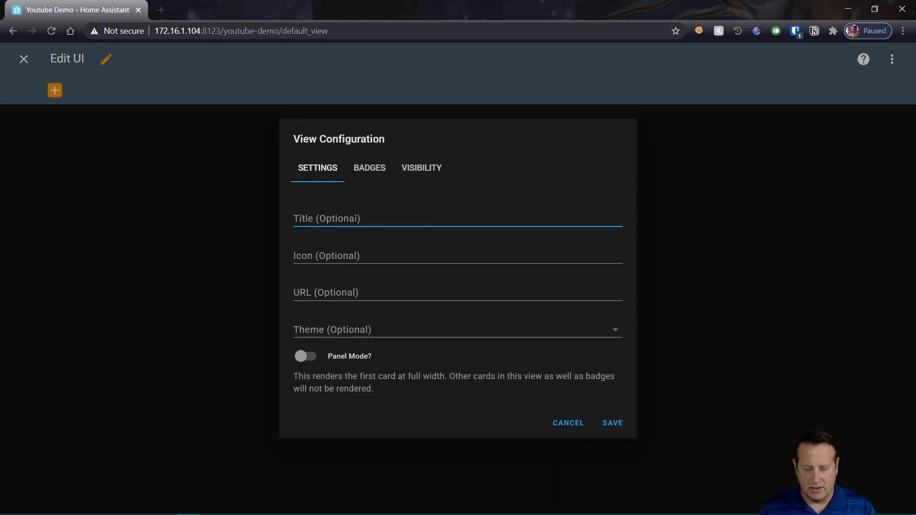
{"action": "type", "text": "Page 1"}
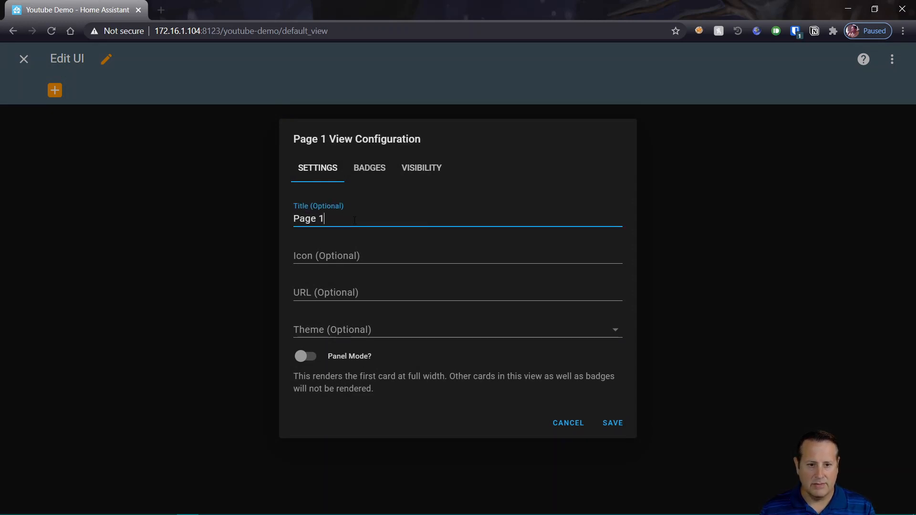
{"action": "left_click", "coordinate": [385, 256]}
{"action": "type", "text": "md"}
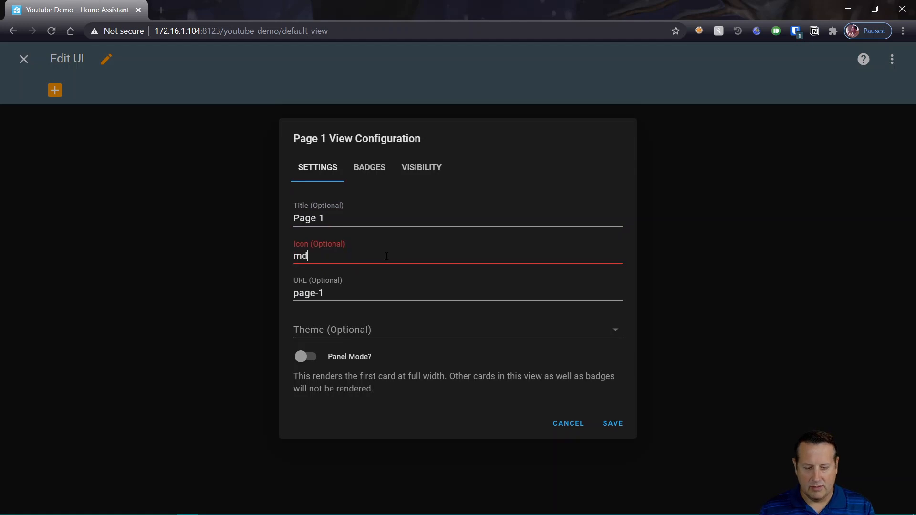
{"action": "type", "text": "i:solar-panel"}
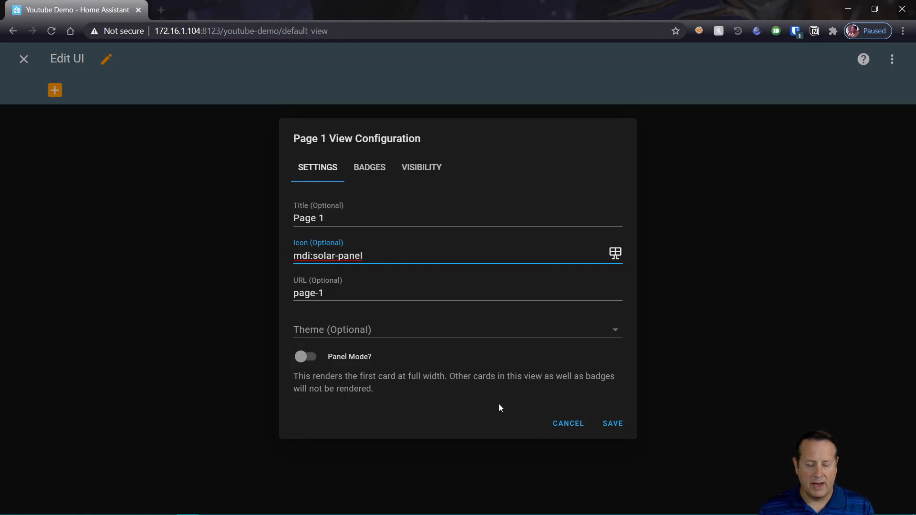
{"action": "left_click", "coordinate": [617, 429]}
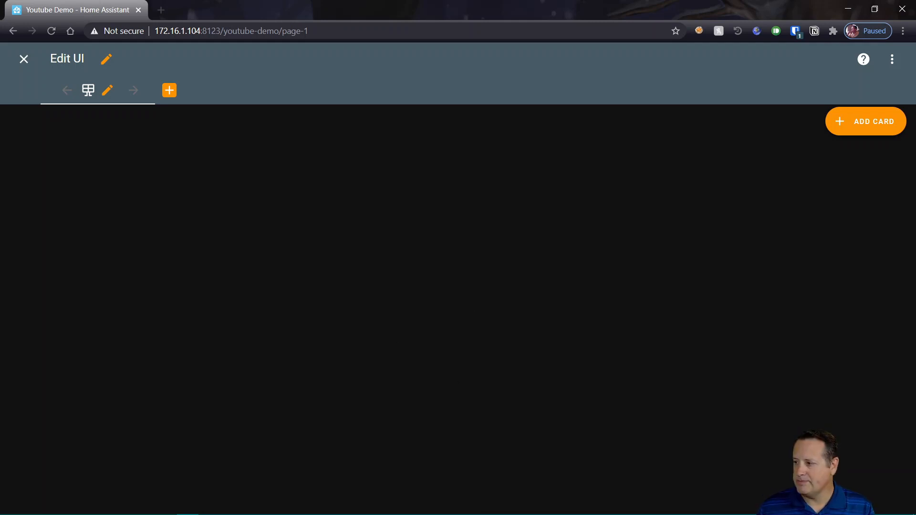
- Add a Grid card to the Page 1 view, finding it with the card search "grid"
{"action": "left_click", "coordinate": [268, 234]}
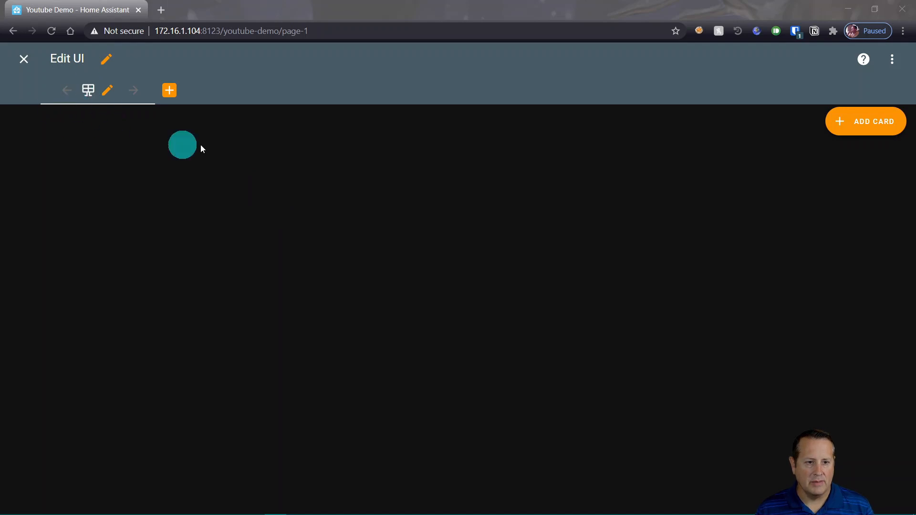
{"action": "left_click", "coordinate": [871, 122]}
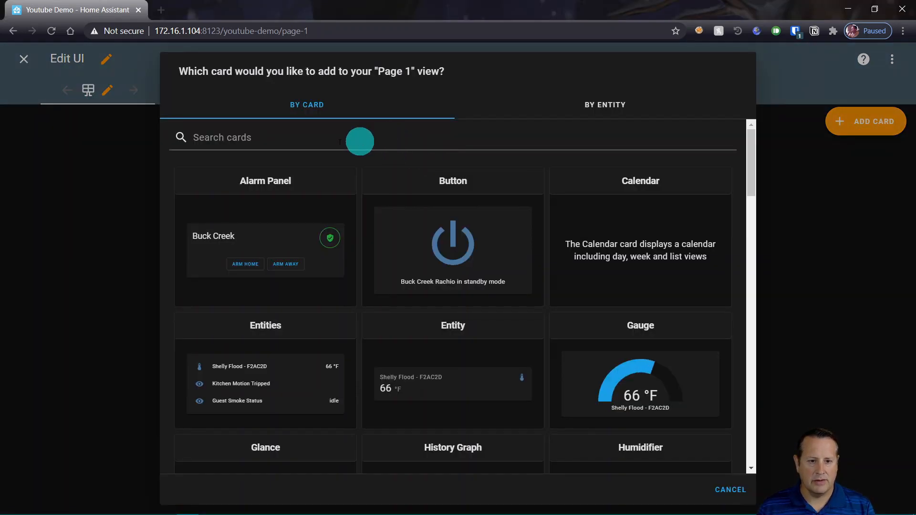
{"action": "left_click", "coordinate": [275, 142]}
{"action": "type", "text": "grid"}
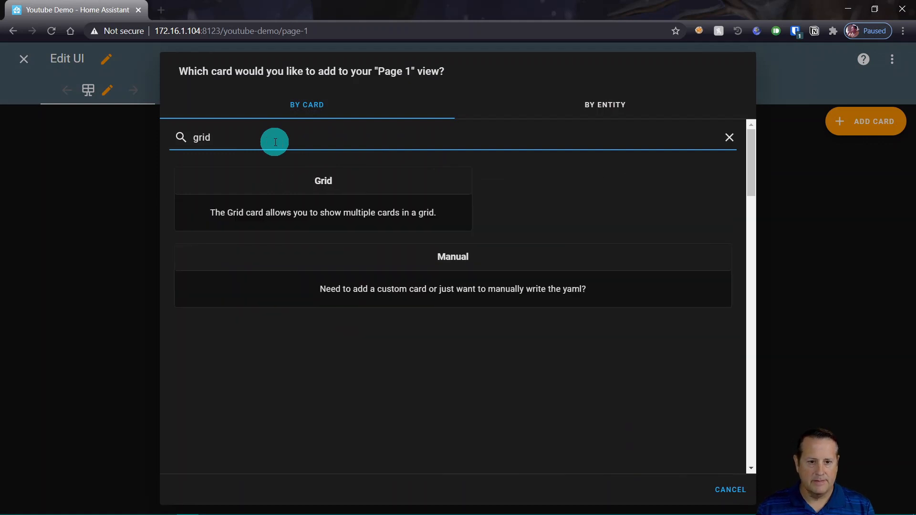
{"action": "left_click", "coordinate": [317, 188]}
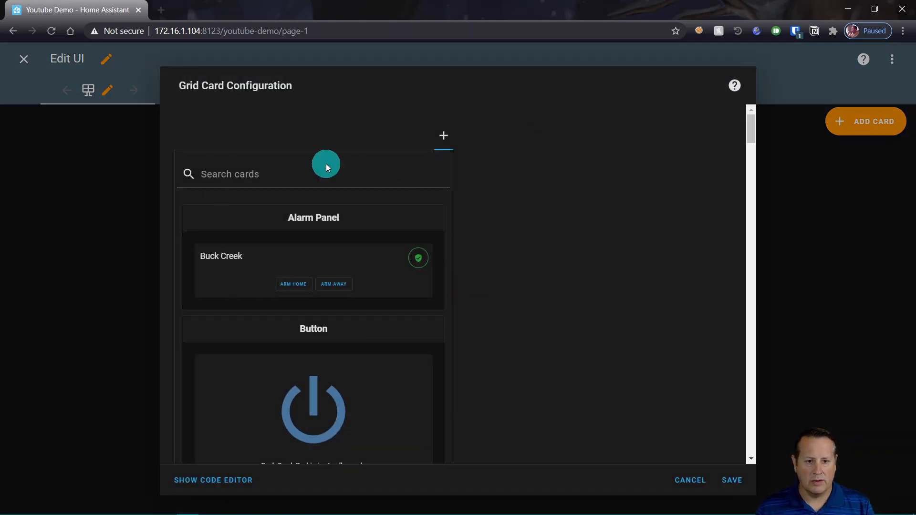
- Nest a second Grid card inside the new Grid card as its first card
{"action": "left_click", "coordinate": [291, 173]}
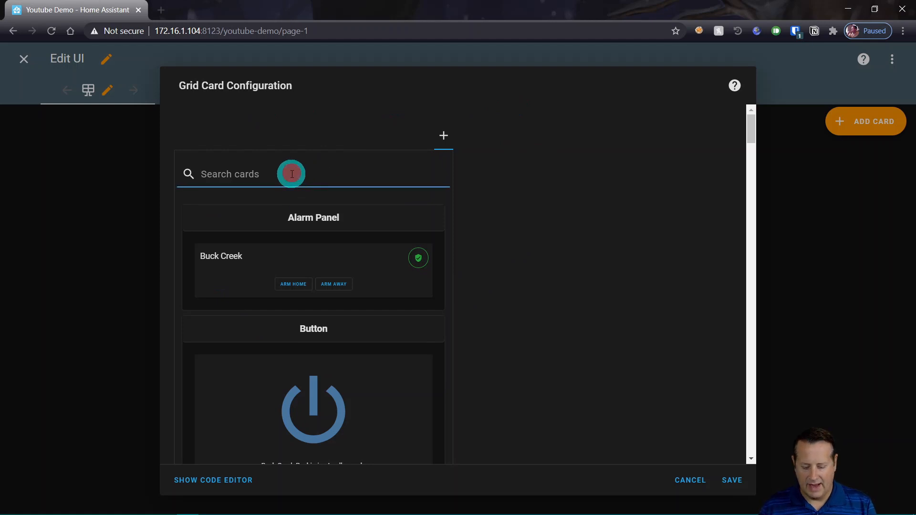
{"action": "type", "text": "gi"}
{"action": "type", "text": "id"}
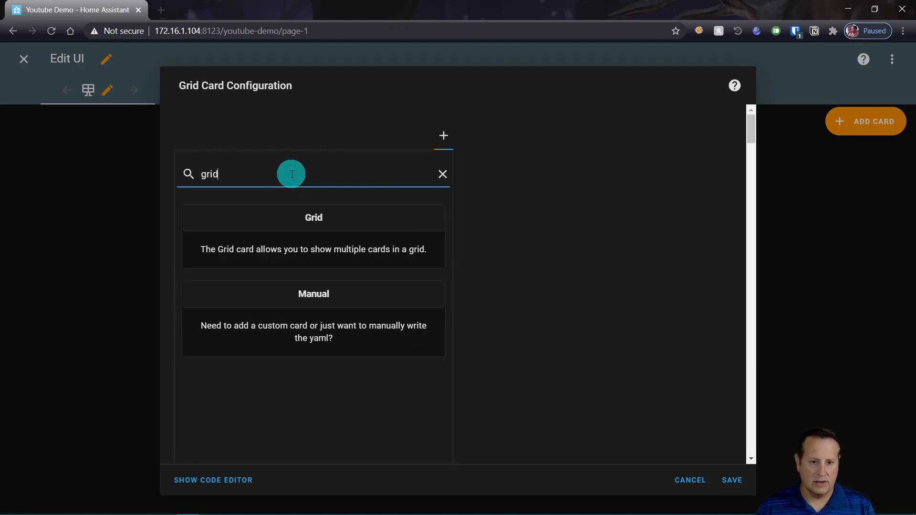
{"action": "left_click", "coordinate": [332, 237]}
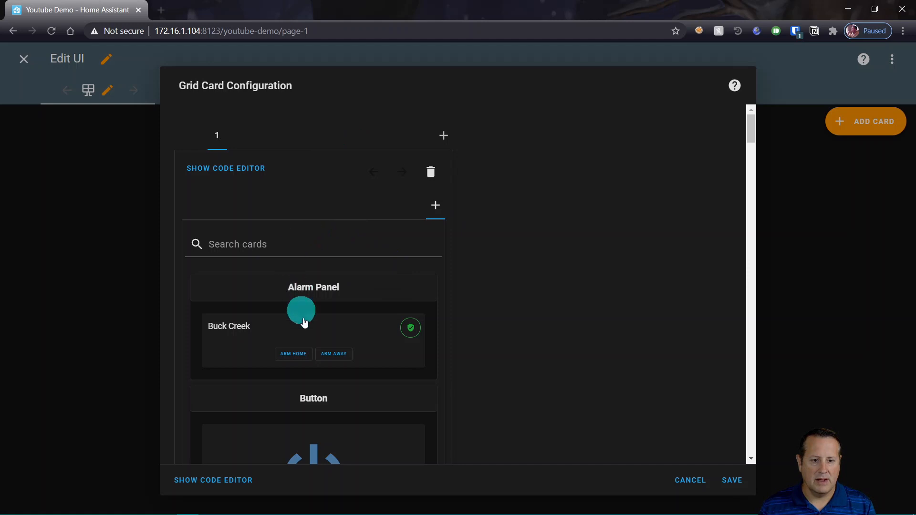
- Add a Button card to the nested grid and set its entity to script.welcome_home
{"action": "scroll", "coordinate": [316, 276], "scroll_direction": "down", "scroll_amount": 2}
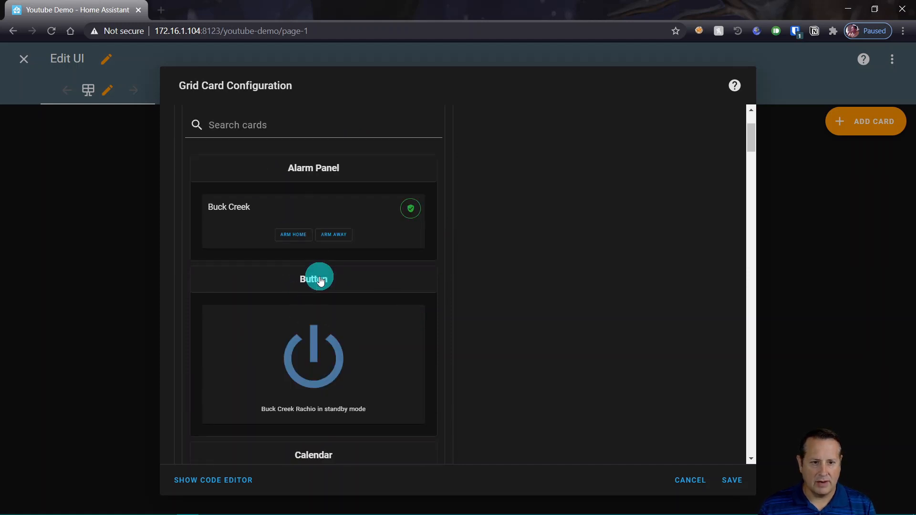
{"action": "left_click", "coordinate": [339, 354]}
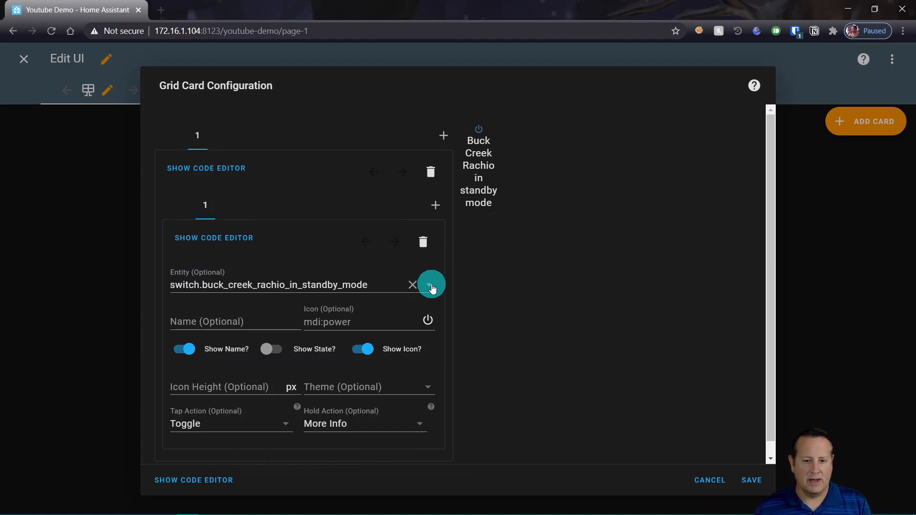
{"action": "left_click", "coordinate": [412, 285]}
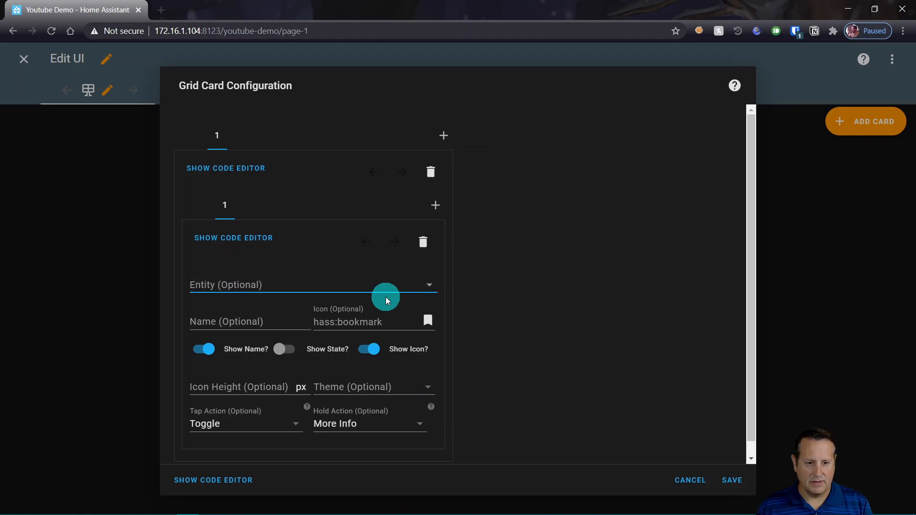
{"action": "type", "text": "scr"}
{"action": "type", "text": "itp"}
{"action": "key", "text": "BackSpace"}
{"action": "key", "text": "BackSpace"}
{"action": "type", "text": "pt"}
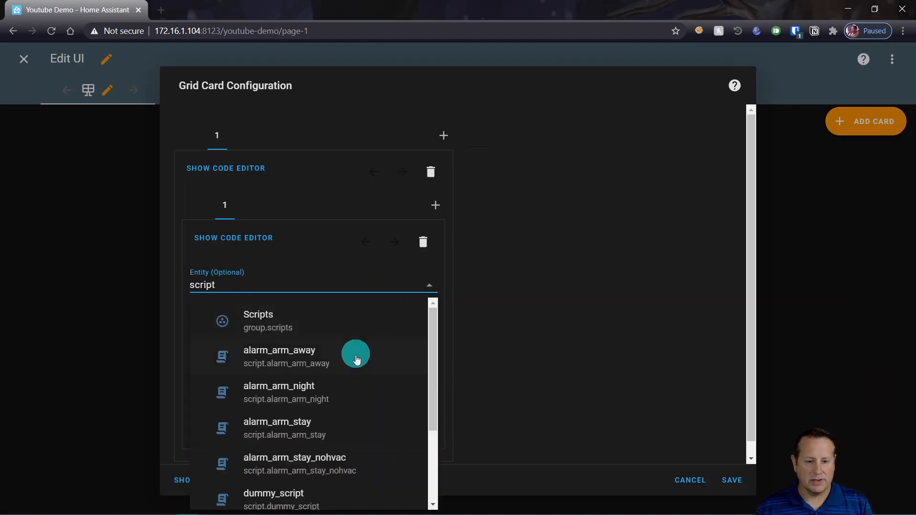
{"action": "scroll", "coordinate": [357, 350], "scroll_direction": "down", "scroll_amount": 3}
{"action": "left_click", "coordinate": [295, 490]}
- Name the welcome_home button "Home" and give it the icon mdi:home
{"action": "left_click", "coordinate": [236, 320]}
{"action": "type", "text": "Home"}
{"action": "key", "text": "Tab"}
{"action": "type", "text": "md"}
{"action": "key", "text": "BackSpace"}
{"action": "type", "text": "id"}
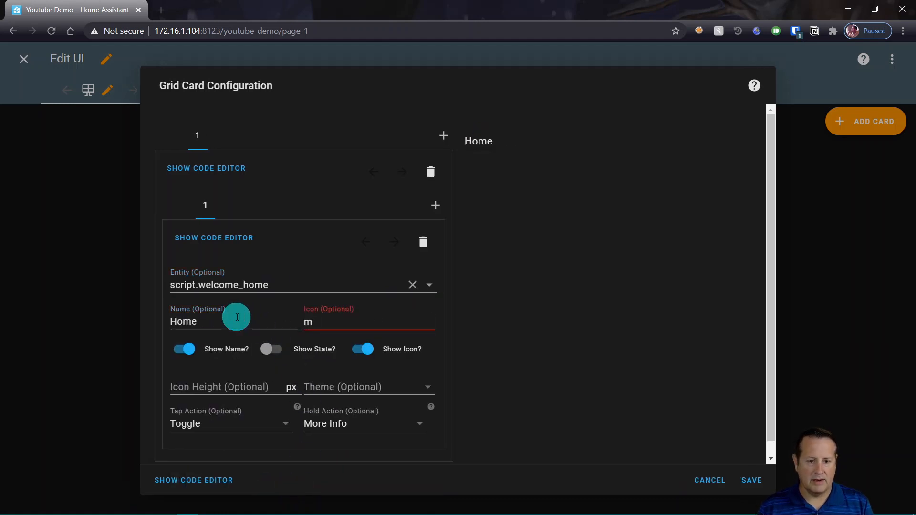
{"action": "type", "text": ":home"}
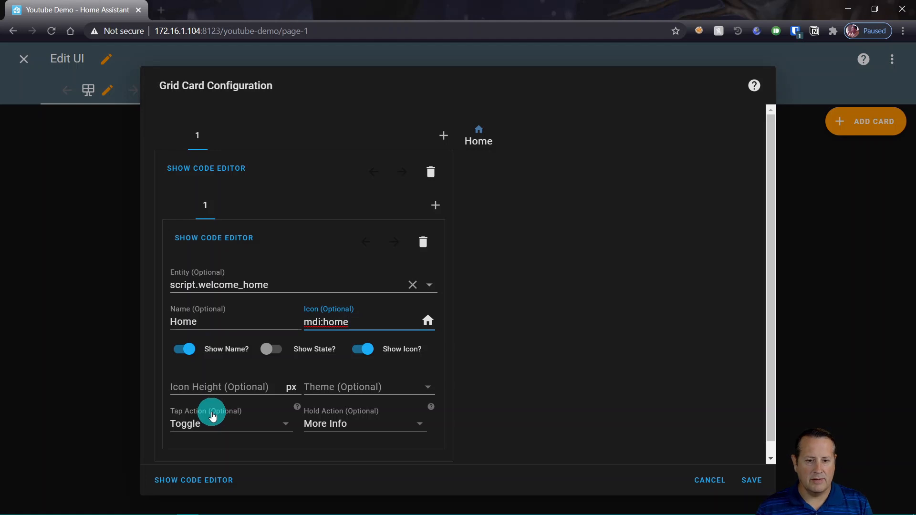
- Add a second Button card to the nested grid and set its entity to script.alarm_arm_night
{"action": "left_click", "coordinate": [437, 215]}
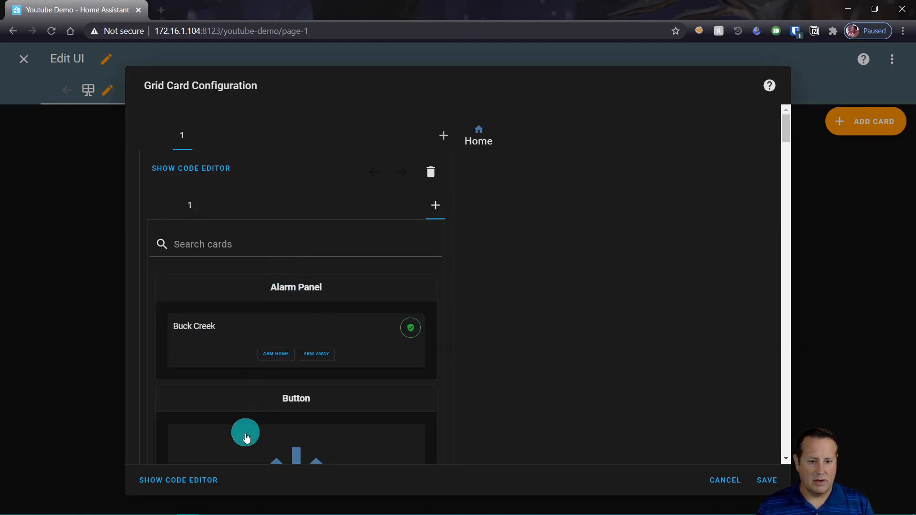
{"action": "left_click", "coordinate": [245, 434]}
{"action": "left_click", "coordinate": [416, 286]}
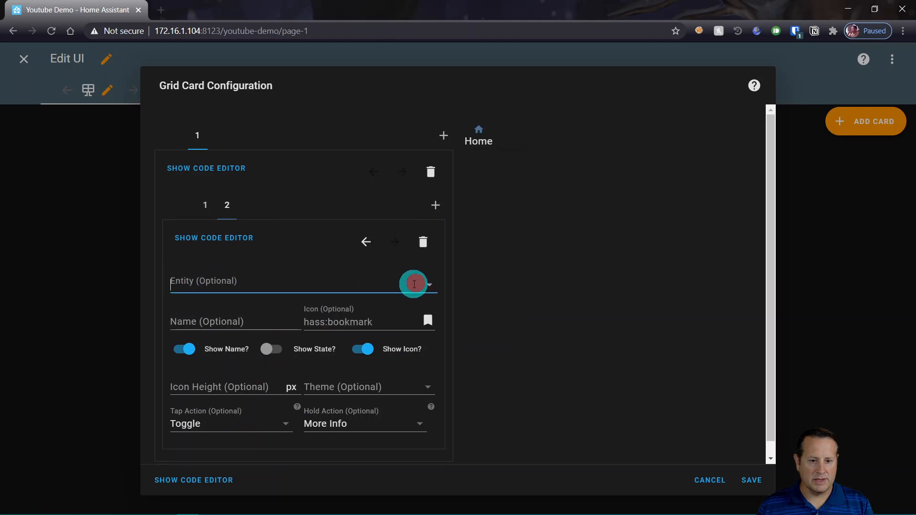
{"action": "type", "text": "script"}
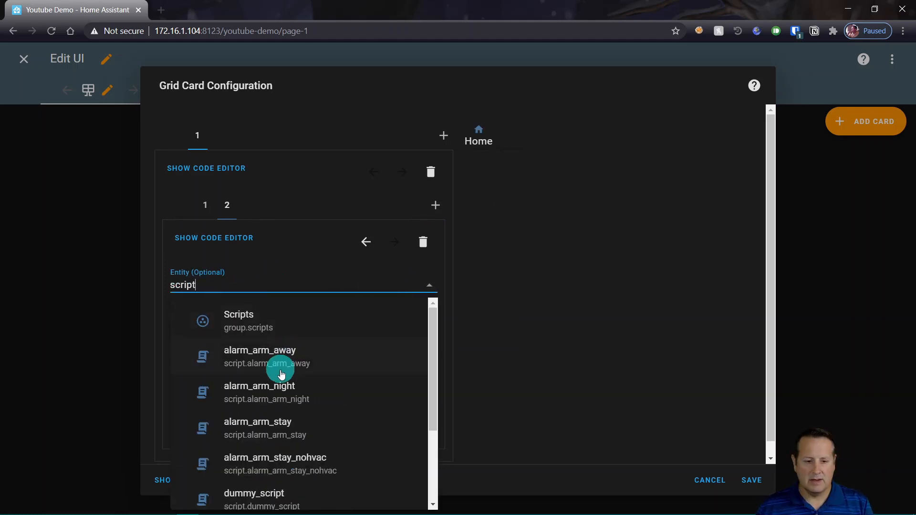
{"action": "scroll", "coordinate": [280, 370], "scroll_direction": "down", "scroll_amount": 3}
{"action": "scroll", "coordinate": [310, 401], "scroll_direction": "up", "scroll_amount": 3}
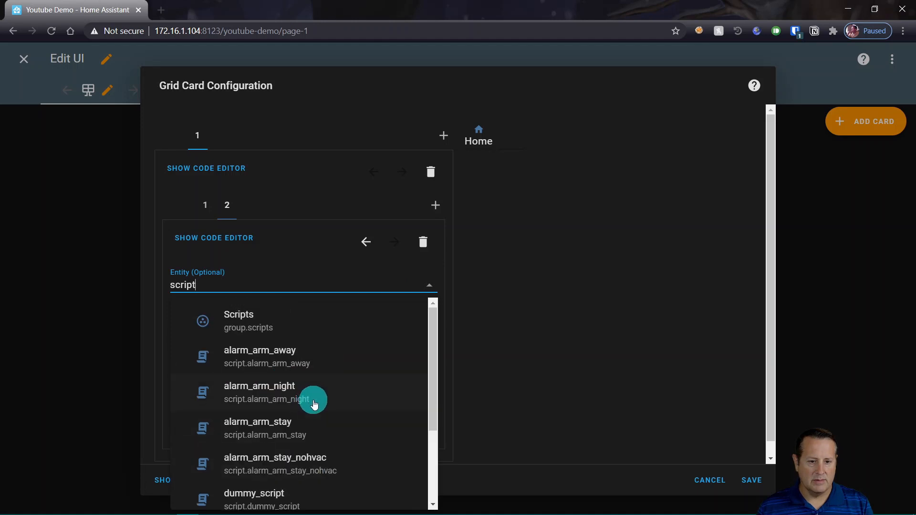
{"action": "left_click", "coordinate": [292, 397]}
- Name the alarm_arm_night button "Night" and give it the icon mdi:star
{"action": "left_click", "coordinate": [235, 321]}
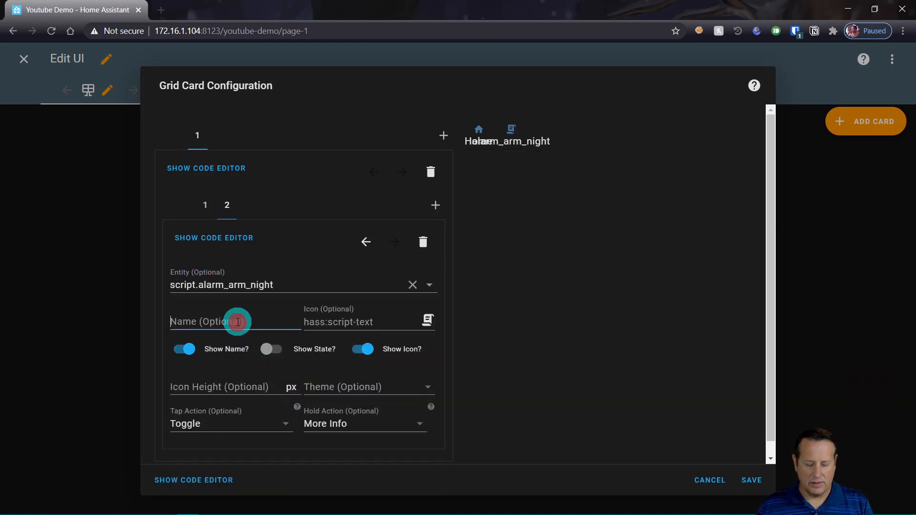
{"action": "type", "text": "Night"}
{"action": "left_click", "coordinate": [318, 318]}
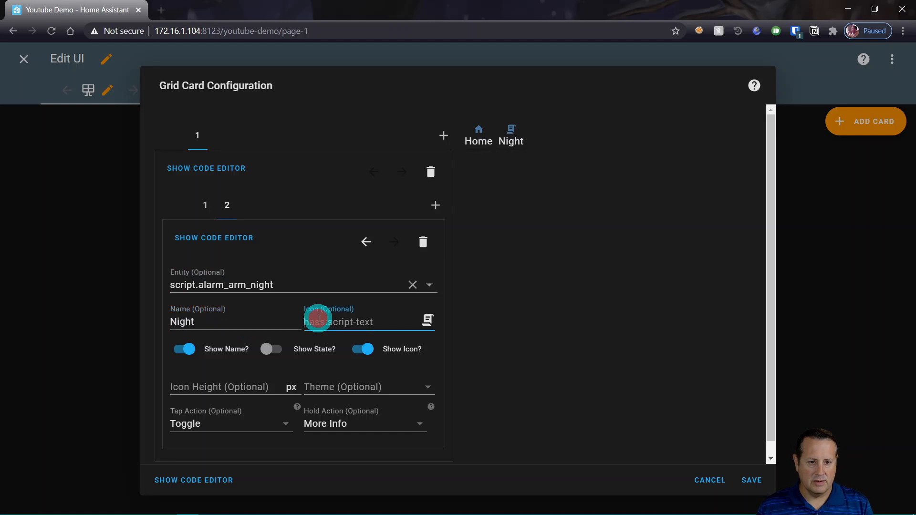
{"action": "type", "text": "mdi:star"}
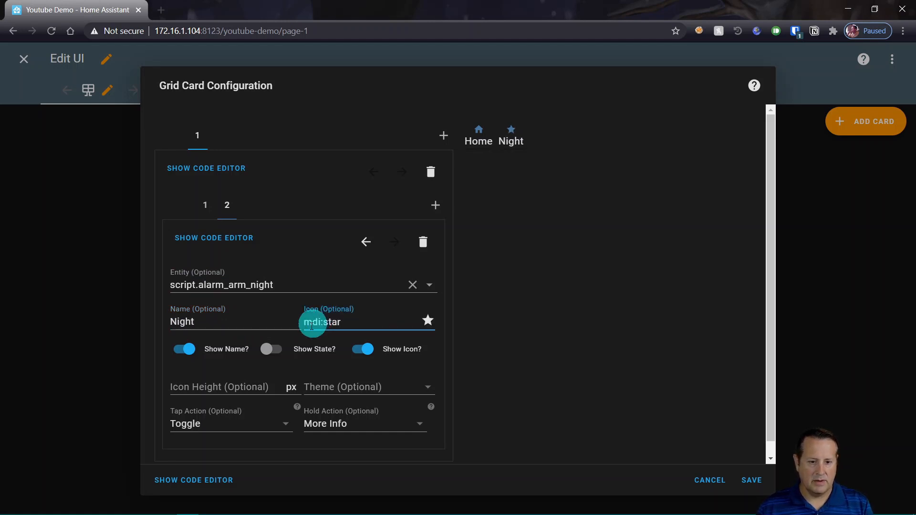
- Add a third Button card to the nested grid and set its entity to script.alarm_arm_stay
{"action": "left_click", "coordinate": [436, 205]}
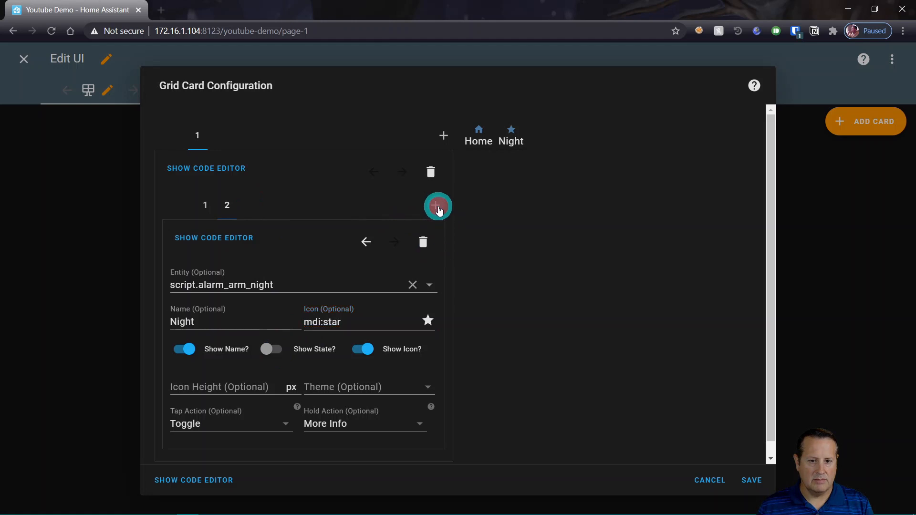
{"action": "left_click", "coordinate": [265, 253]}
{"action": "left_click", "coordinate": [289, 432]}
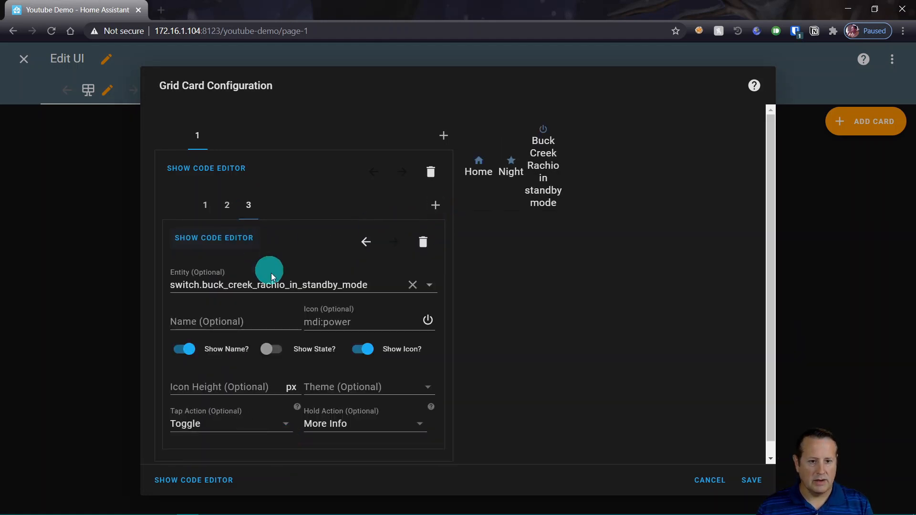
{"action": "left_click", "coordinate": [412, 284]}
{"action": "type", "text": "script"}
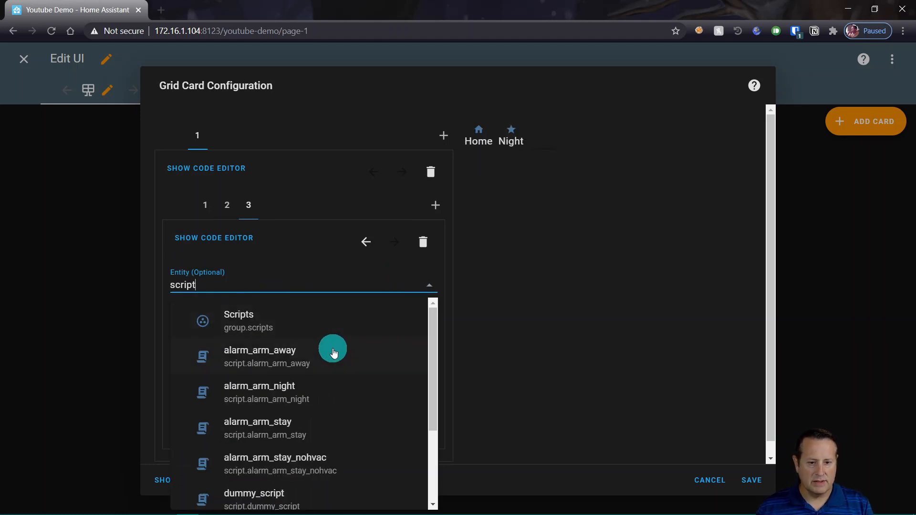
{"action": "left_click", "coordinate": [279, 429]}
- Name the alarm_arm_stay button "Stay" and give it the icon mdi:dog
{"action": "left_click", "coordinate": [249, 323]}
{"action": "type", "text": "STay"}
{"action": "key", "text": "BackSpace"}
{"action": "key", "text": "BackSpace"}
{"action": "key", "text": "BackSpace"}
{"action": "type", "text": "tay"}
{"action": "key", "text": "Tab"}
{"action": "type", "text": "mdi:dog"}
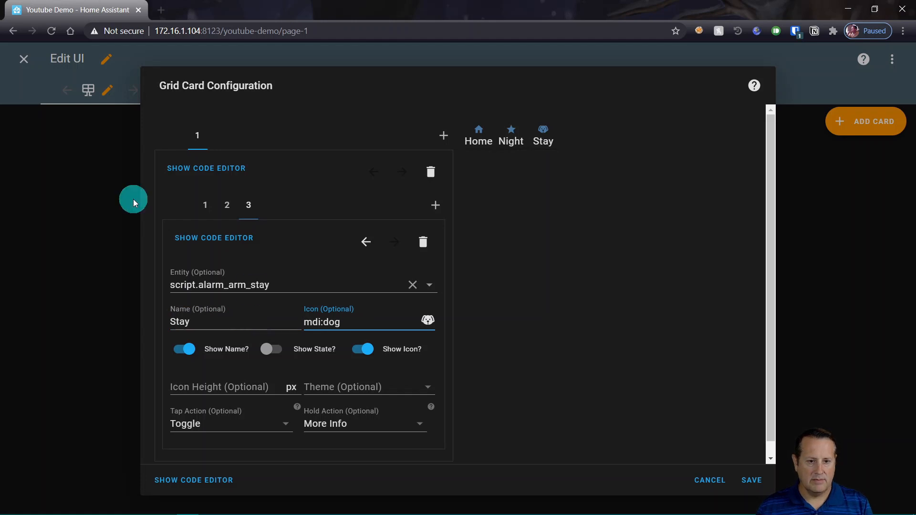
- Add a fourth Button card to the nested grid and set its entity to script.alarm_arm_stay_nohvac
{"action": "left_click", "coordinate": [435, 205]}
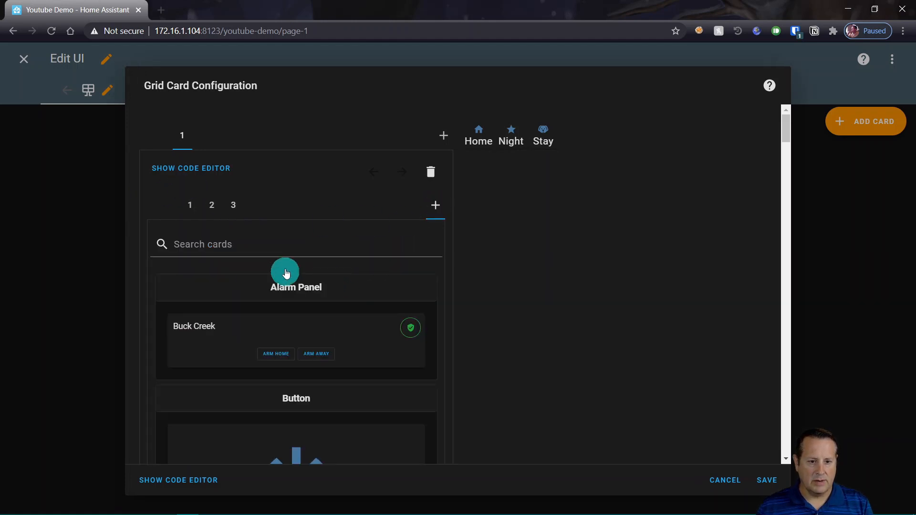
{"action": "left_click", "coordinate": [289, 429]}
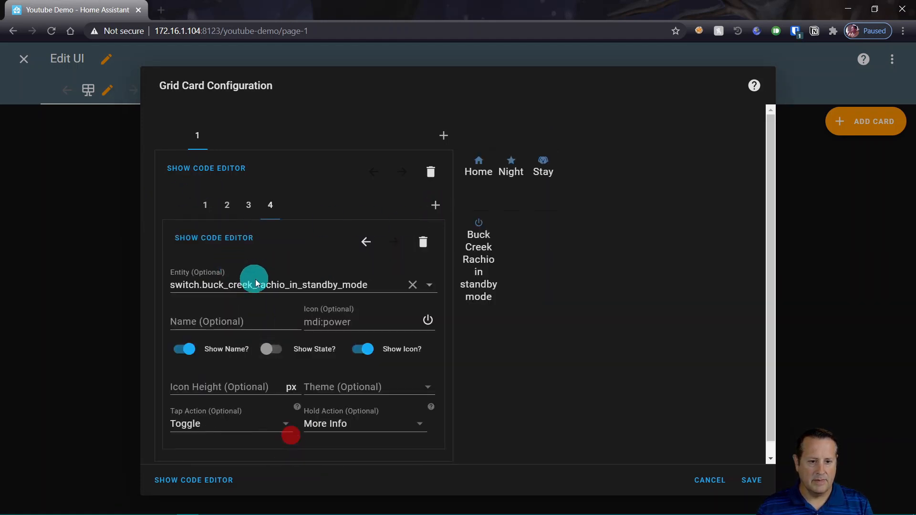
{"action": "left_click", "coordinate": [412, 285]}
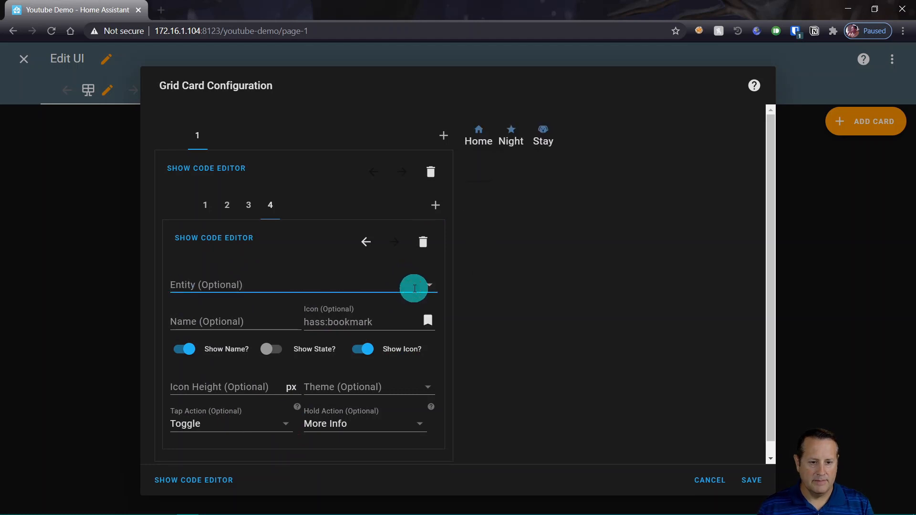
{"action": "type", "text": "m"}
{"action": "key", "text": "BackSpace"}
{"action": "type", "text": "script"}
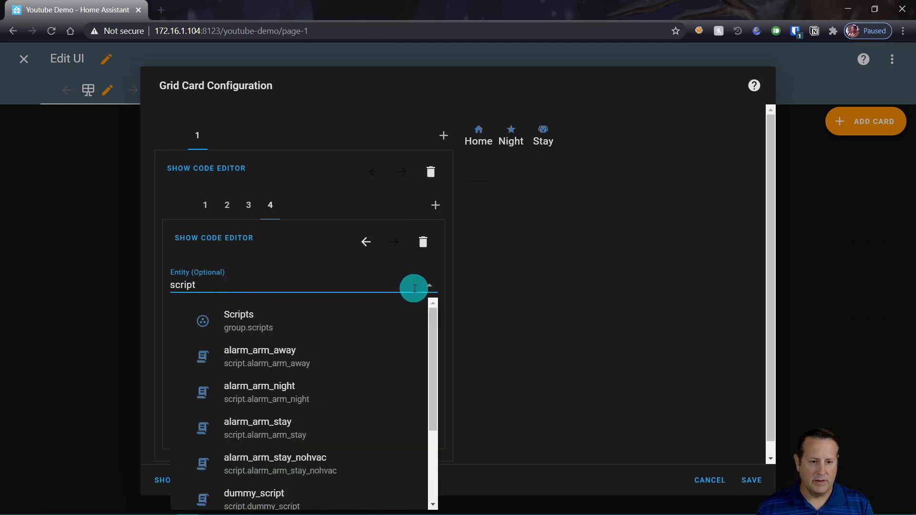
{"action": "scroll", "coordinate": [329, 376], "scroll_direction": "down", "scroll_amount": 3}
{"action": "left_click", "coordinate": [306, 346]}
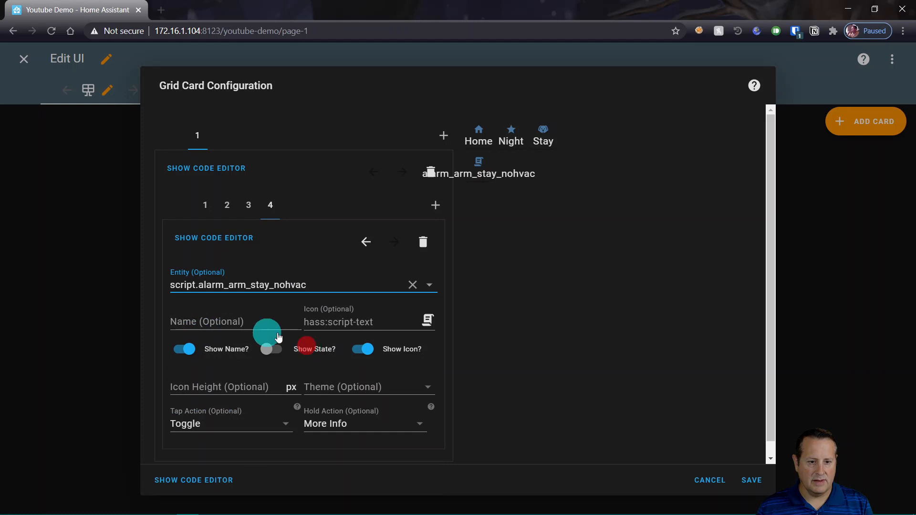
- Name the alarm_arm_stay_nohvac button "HVAC" and give it the icon mdi:fan
{"action": "left_click", "coordinate": [237, 323]}
{"action": "type", "text": "HVAC"}
{"action": "key", "text": "Tab"}
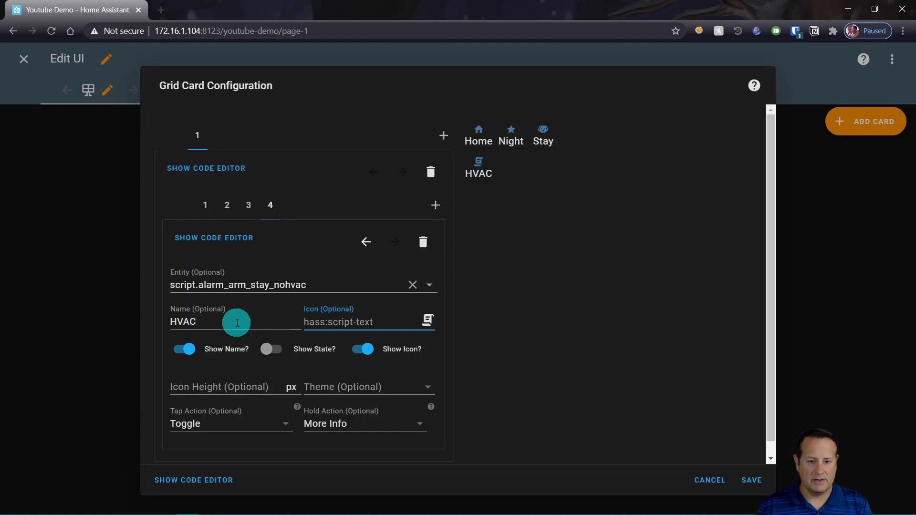
{"action": "type", "text": "mdi:fan"}
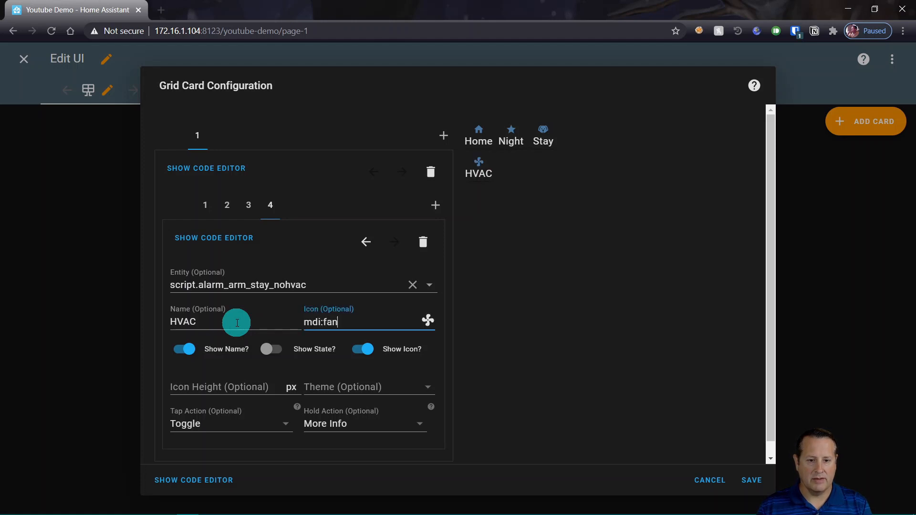
- Add a fifth Button card to the nested grid and set its entity to script.alarm_arm_away
{"action": "left_click", "coordinate": [426, 213]}
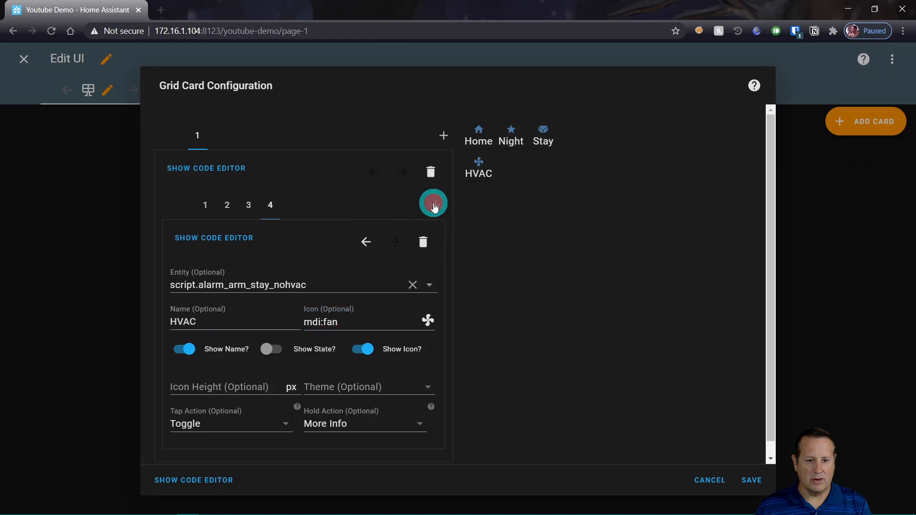
{"action": "left_click", "coordinate": [281, 437]}
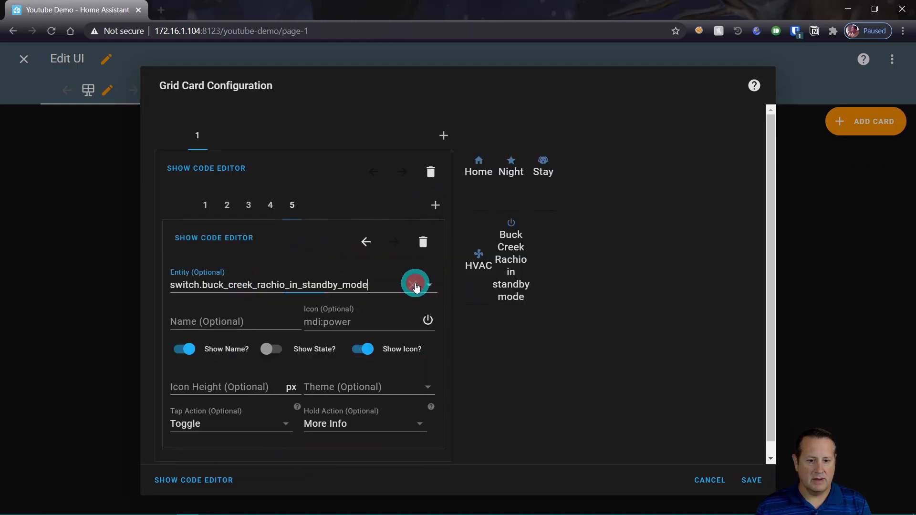
{"action": "left_click", "coordinate": [414, 284]}
{"action": "type", "text": "script"}
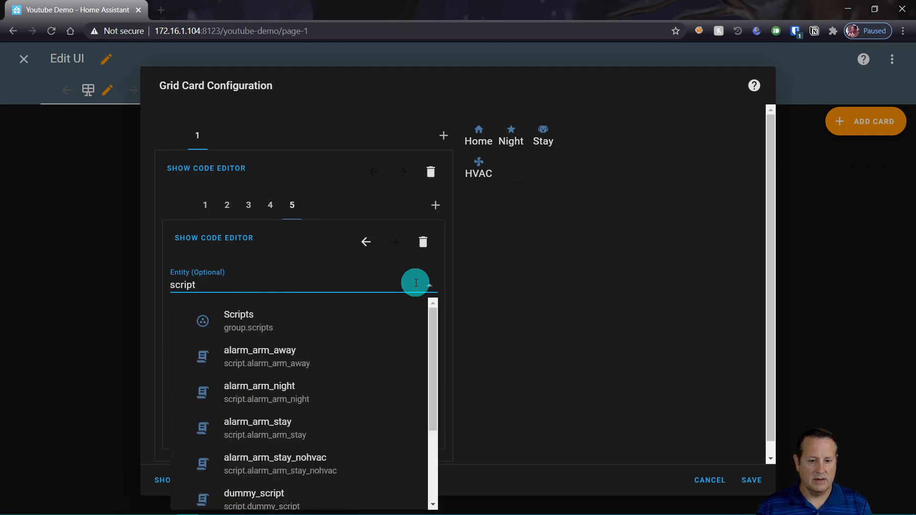
{"action": "type", "text": "."}
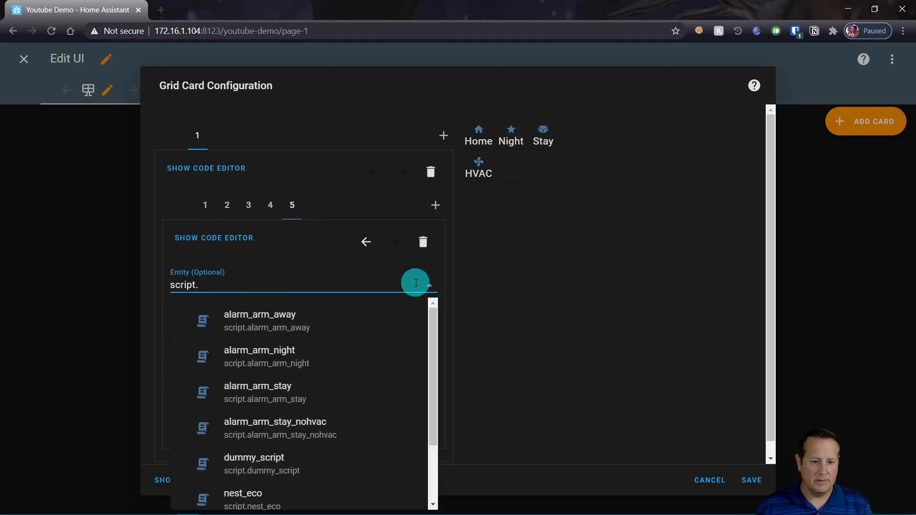
{"action": "left_click", "coordinate": [298, 321]}
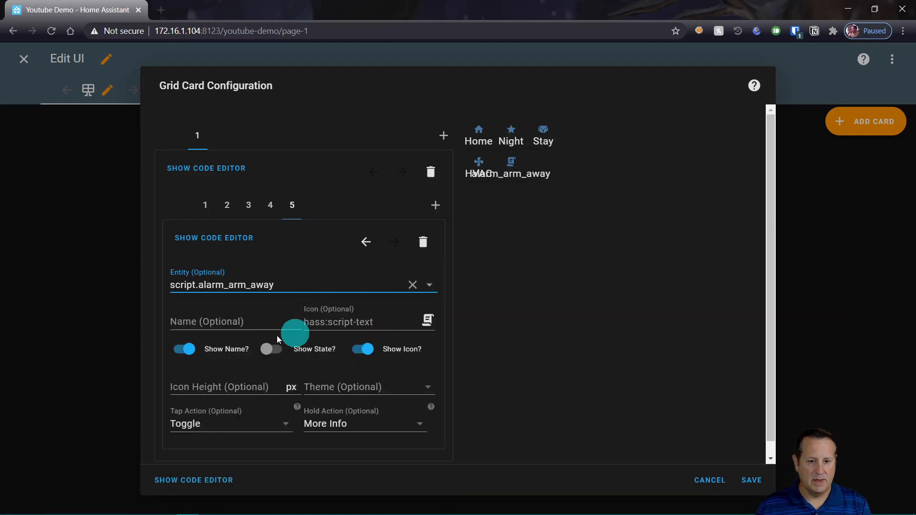
- Name the alarm_arm_away button "Away" and give it the icon mdi:car
{"action": "left_click", "coordinate": [249, 324]}
{"action": "type", "text": "AW"}
{"action": "key", "text": "BackSpace"}
{"action": "type", "text": "wat"}
{"action": "key", "text": "Tab"}
{"action": "key", "text": "shift+Tab"}
{"action": "key", "text": "Right"}
{"action": "key", "text": "BackSpace"}
{"action": "type", "text": "y"}
{"action": "key", "text": "Tab"}
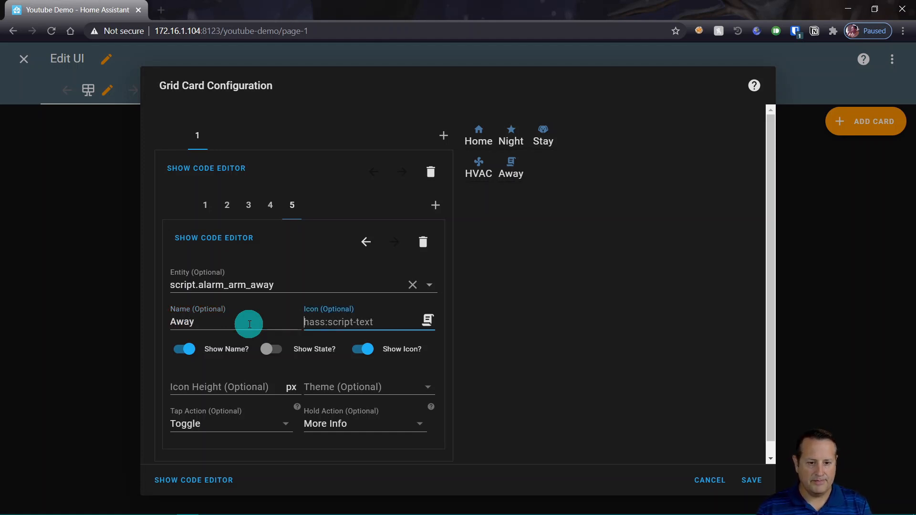
{"action": "type", "text": "mdi:car"}
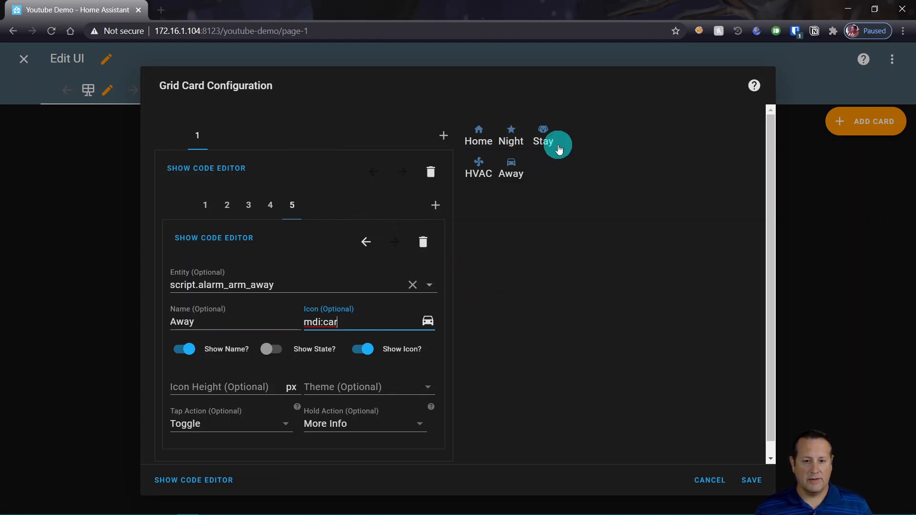
- In the card's YAML code, add "columns: 1" to the outer grid below its type line
{"action": "left_click", "coordinate": [190, 483]}
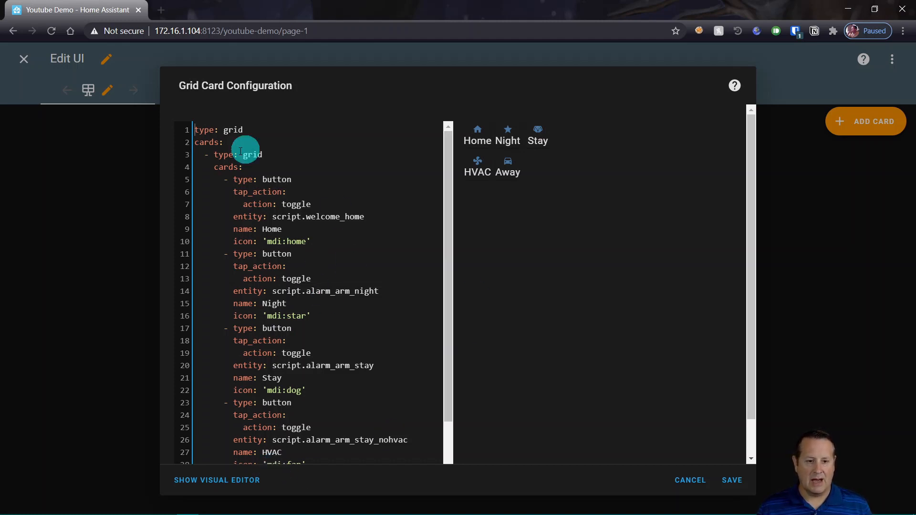
{"action": "left_click", "coordinate": [245, 131]}
{"action": "key", "text": "Return"}
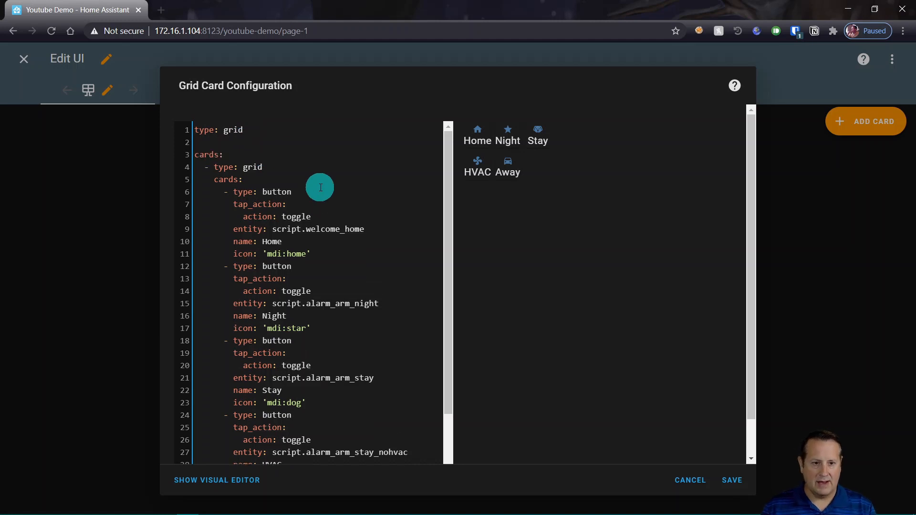
{"action": "type", "text": "columns"}
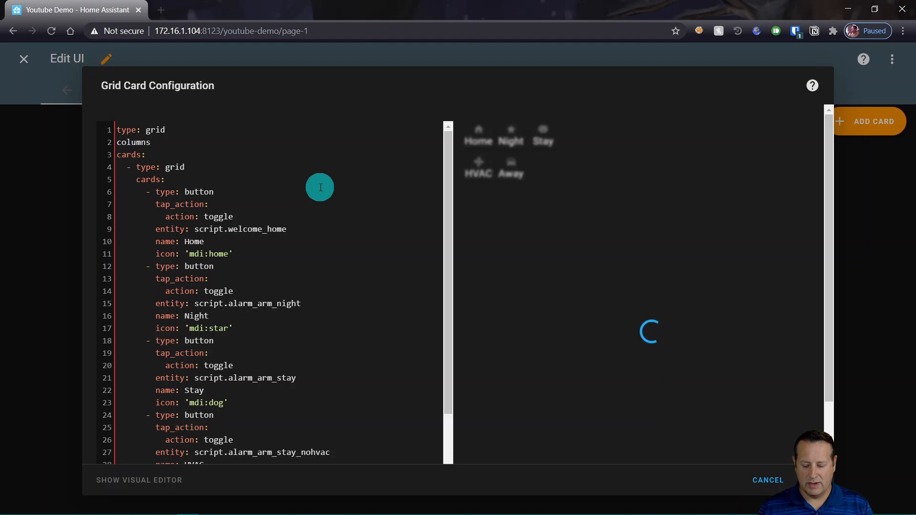
{"action": "type", "text": ": 1"}
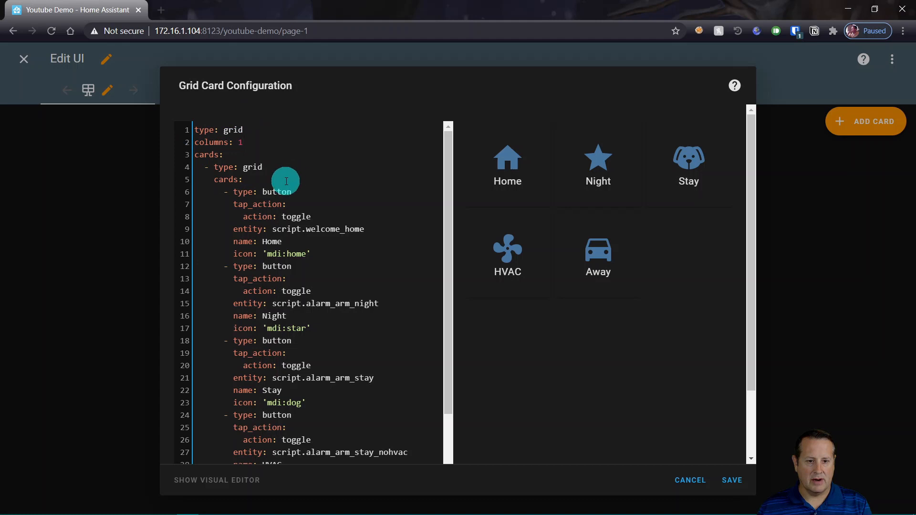
- Add "columns: 5" to the nested grid in the YAML, below its type line
{"action": "left_click", "coordinate": [261, 165]}
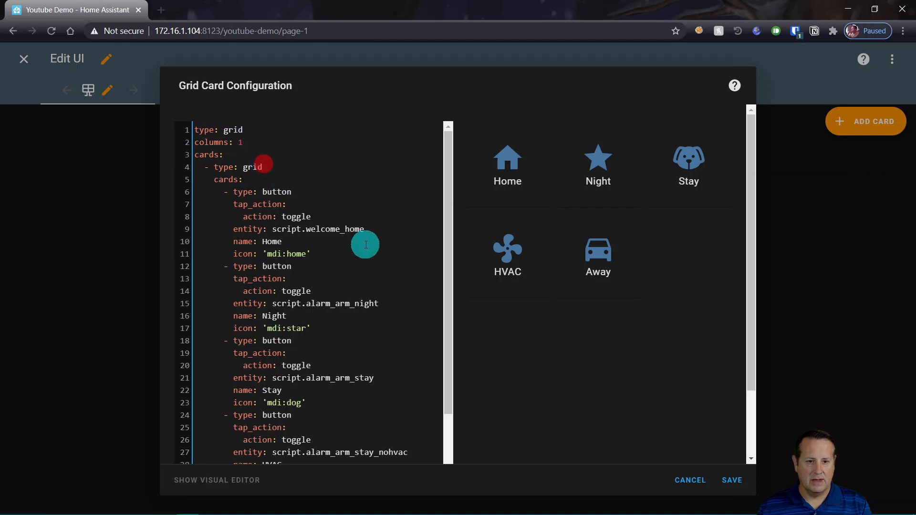
{"action": "key", "text": "Return"}
{"action": "type", "text": "c"}
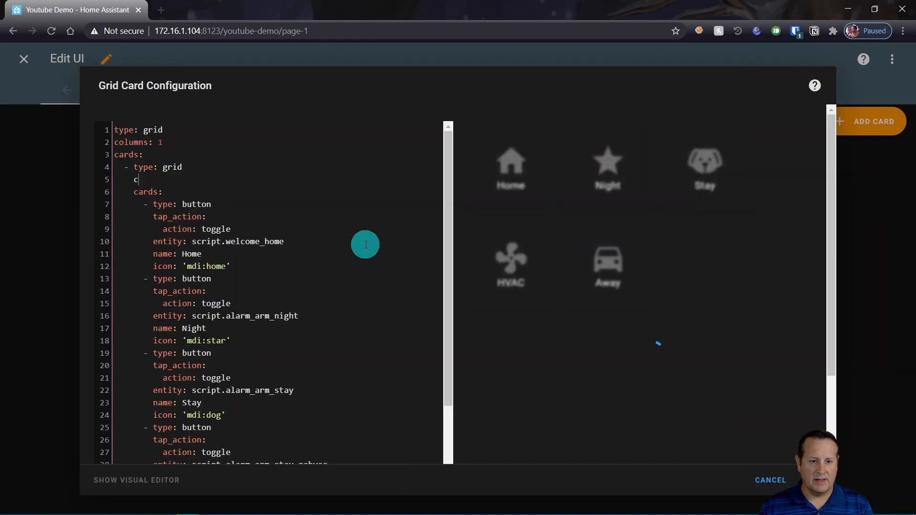
{"action": "type", "text": "olumns: "}
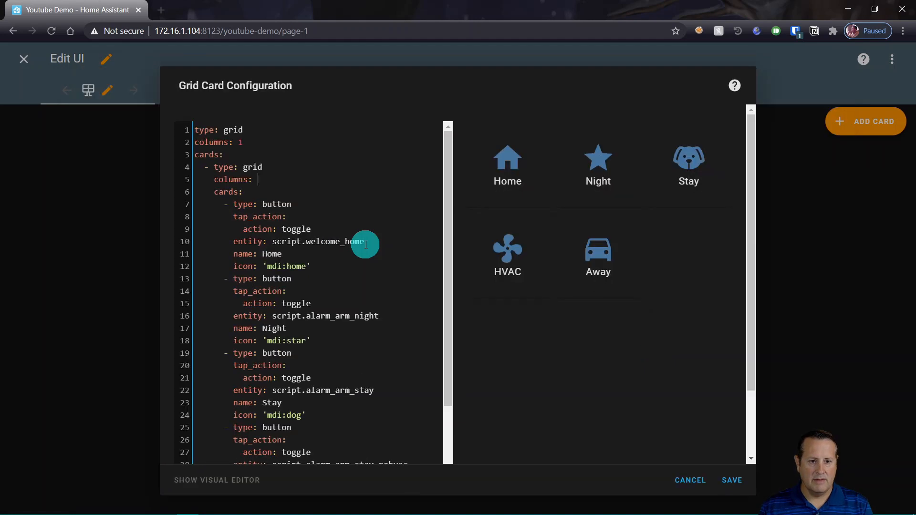
{"action": "type", "text": "5"}
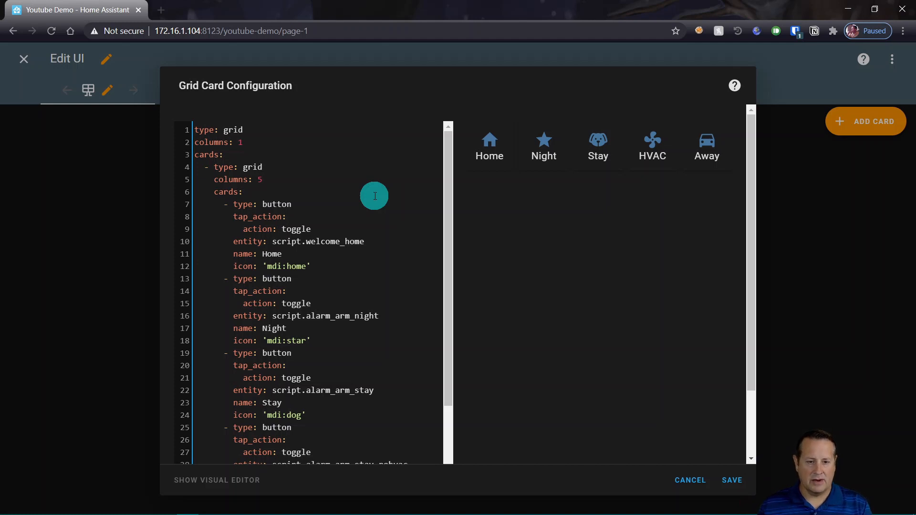
- Add "square: false" to the nested grid below its columns line and save the grid card
{"action": "key", "text": "Return"}
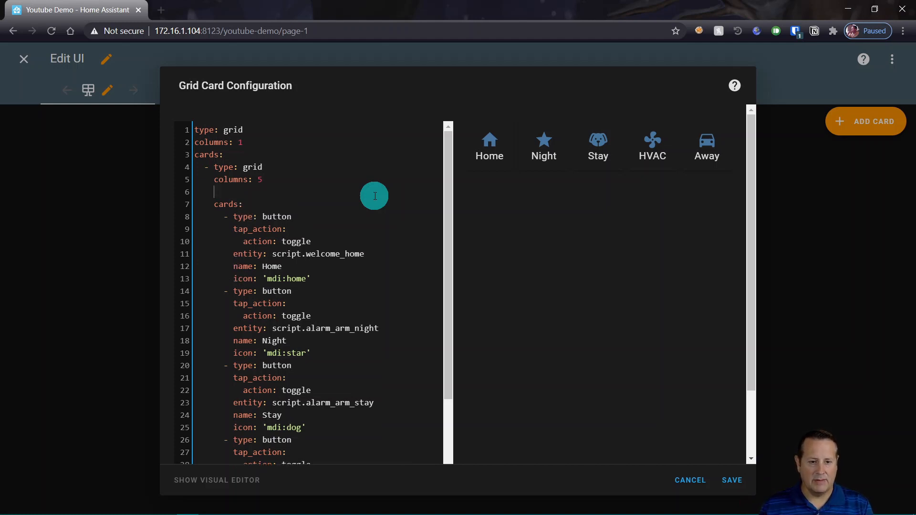
{"action": "type", "text": "square: f"}
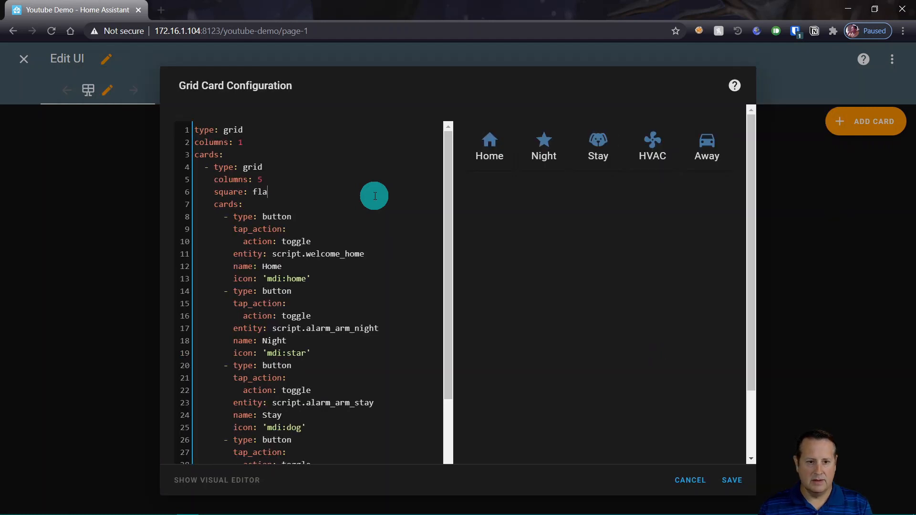
{"action": "type", "text": "als"}
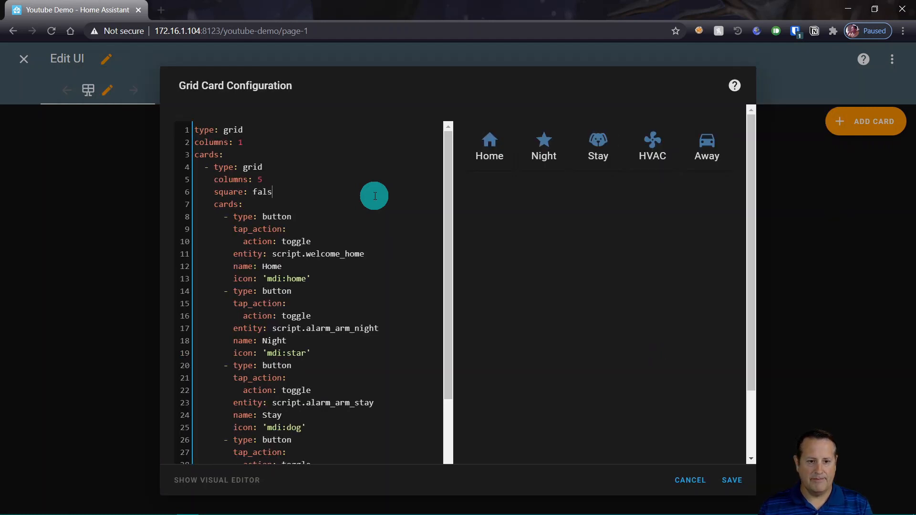
{"action": "type", "text": "e"}
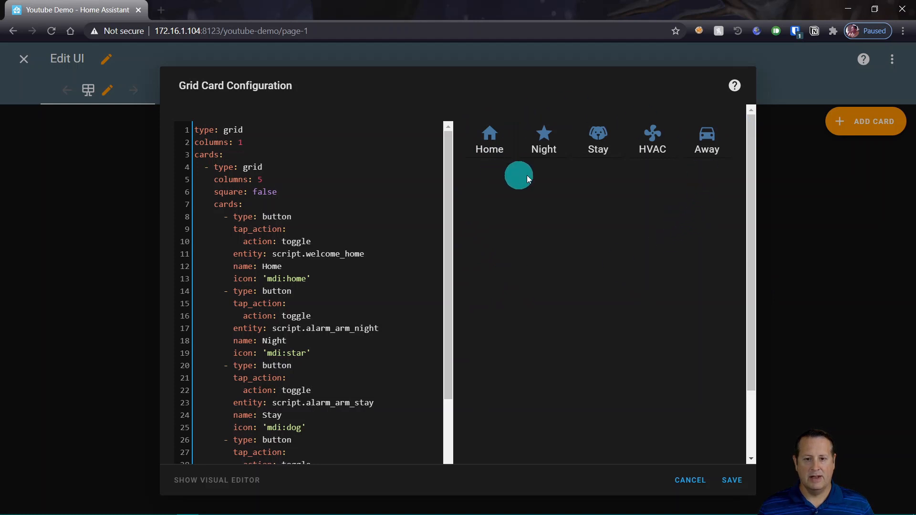
{"action": "left_click", "coordinate": [731, 479]}
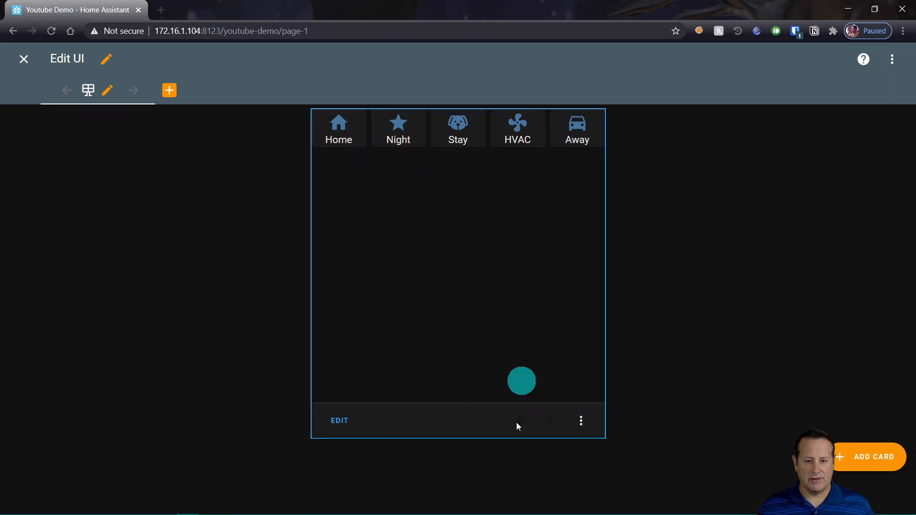
- Add "square: false" to the outer grid below its "columns: 1" line in the YAML and save the card
{"action": "left_click", "coordinate": [342, 423]}
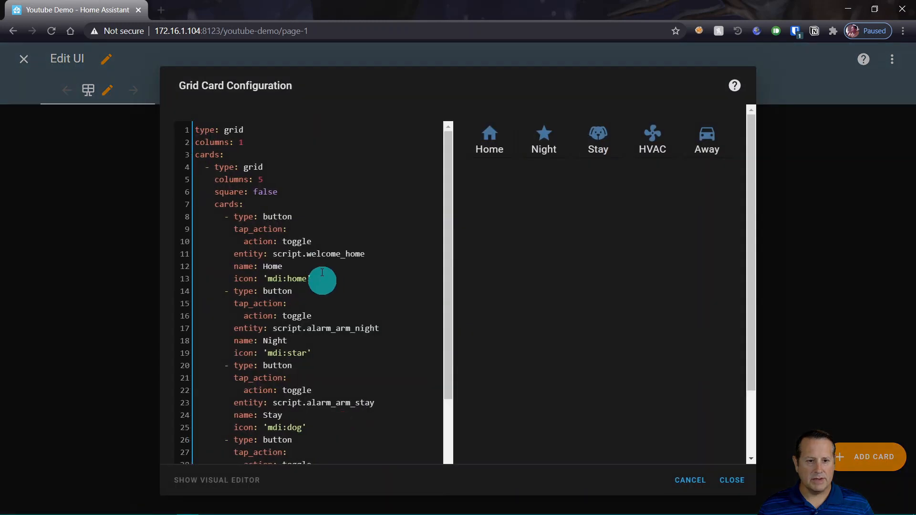
{"action": "left_click", "coordinate": [252, 143]}
{"action": "key", "text": "Return"}
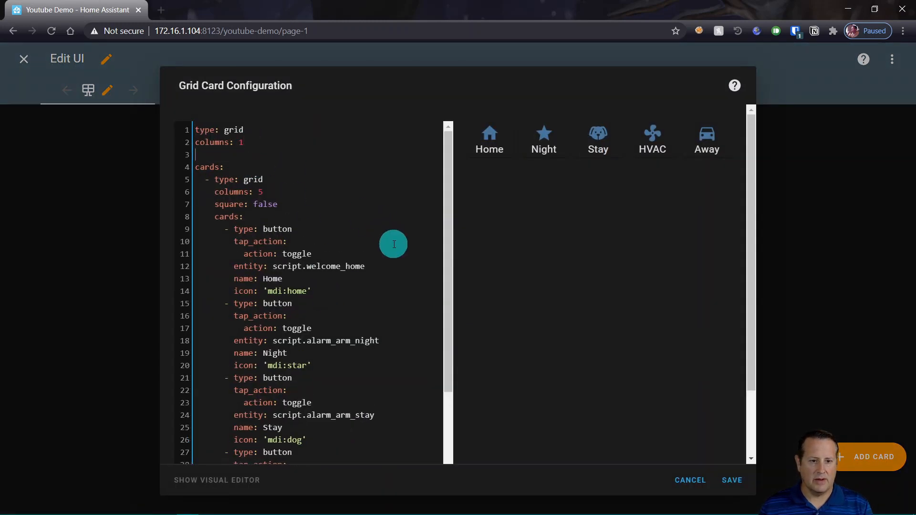
{"action": "type", "text": "s"}
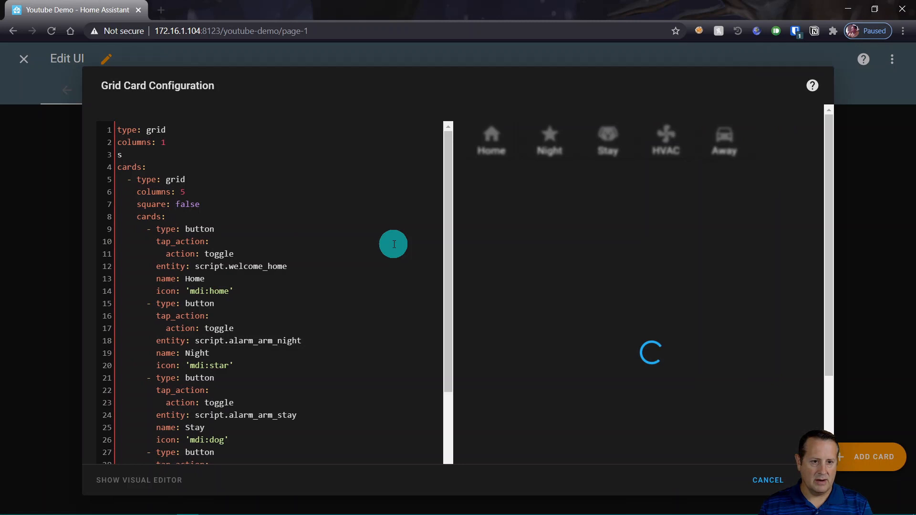
{"action": "type", "text": "quare: "}
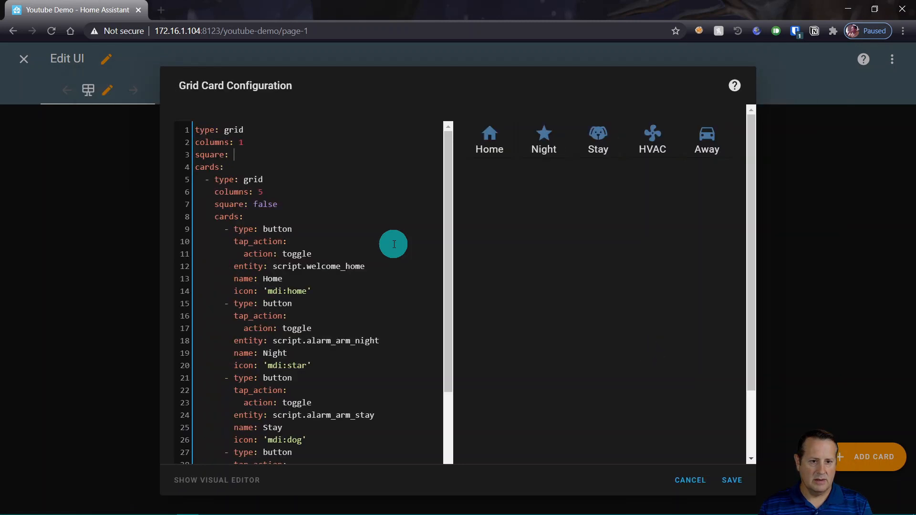
{"action": "type", "text": "false"}
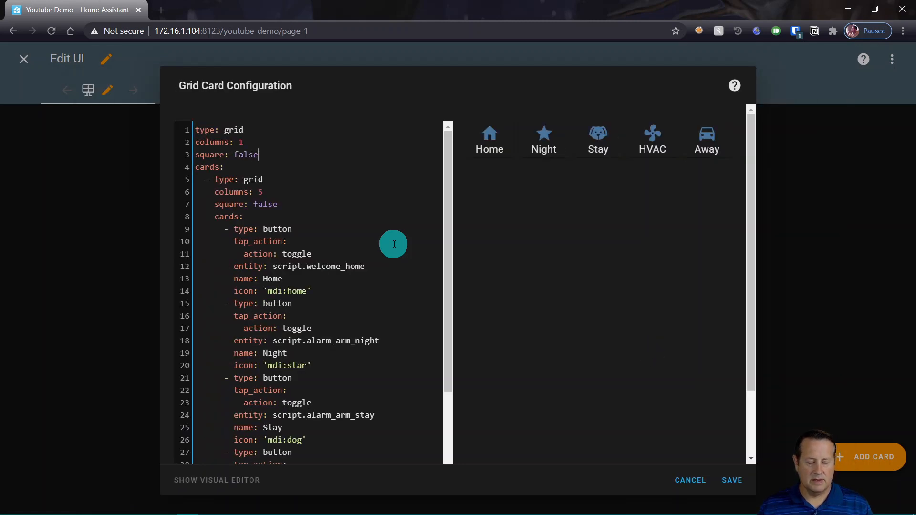
{"action": "left_click", "coordinate": [730, 481]}
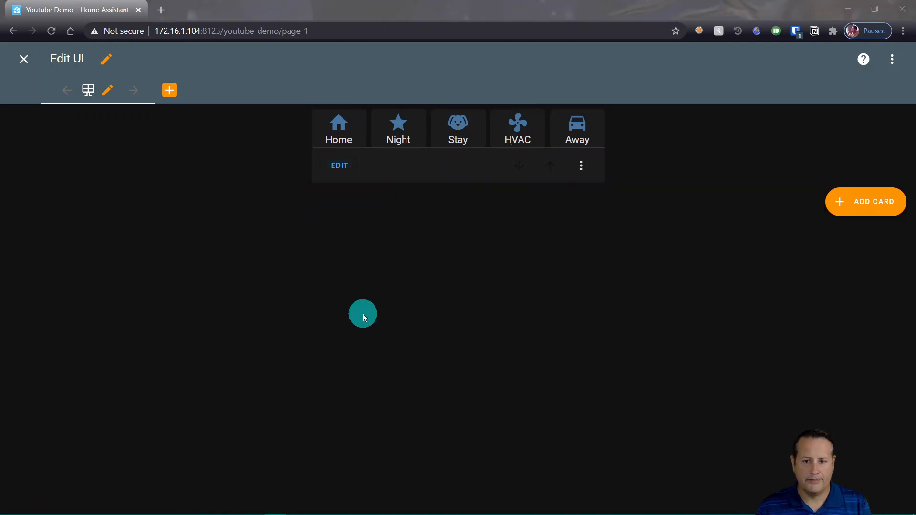
- Reopen the grid card for editing and delete the outer grid's columns and square lines from the YAML
{"action": "left_click", "coordinate": [581, 166]}
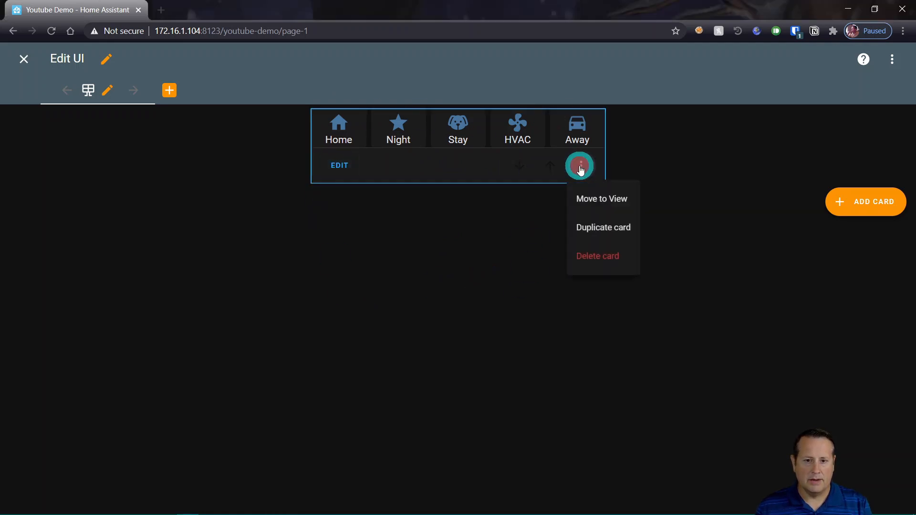
{"action": "left_click", "coordinate": [342, 168]}
{"action": "scroll", "coordinate": [243, 266], "scroll_direction": "down", "scroll_amount": 3}
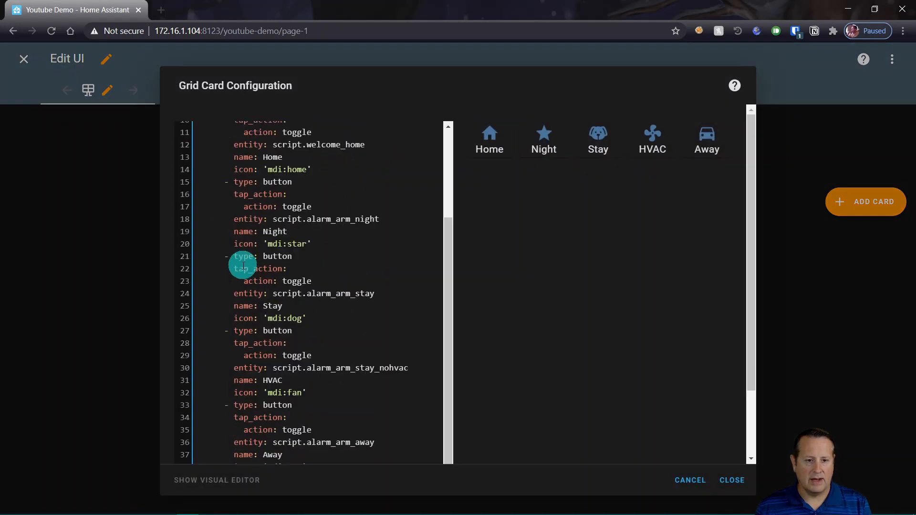
{"action": "scroll", "coordinate": [277, 441], "scroll_direction": "up", "scroll_amount": 3}
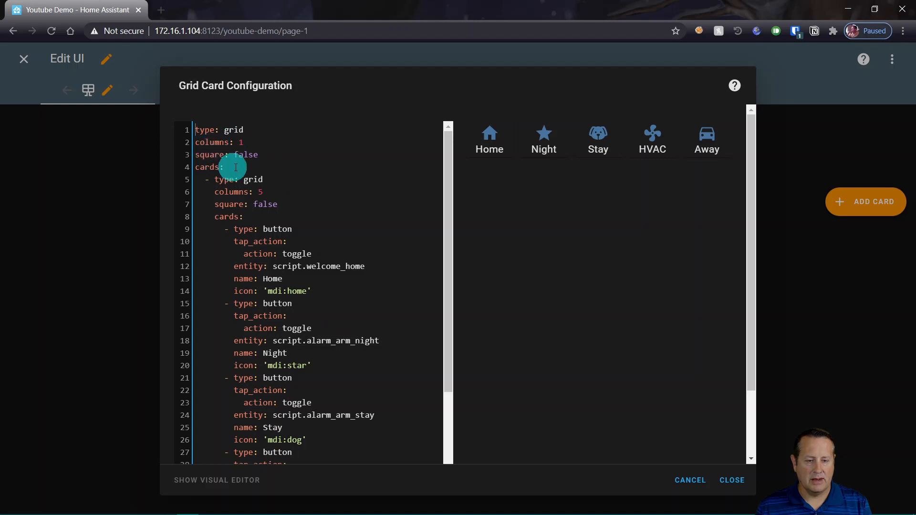
{"action": "left_click_drag", "start_coordinate": [259, 157], "coordinate": [197, 148]}
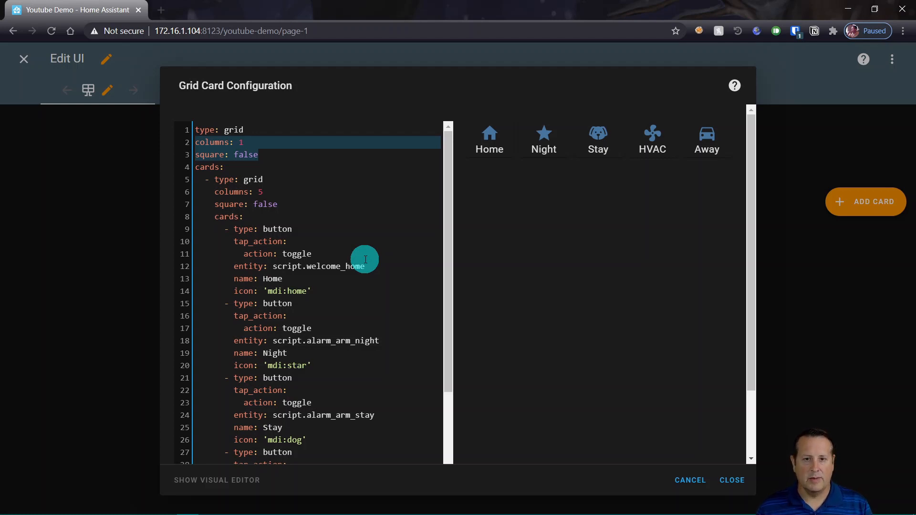
{"action": "key", "text": "BackSpace"}
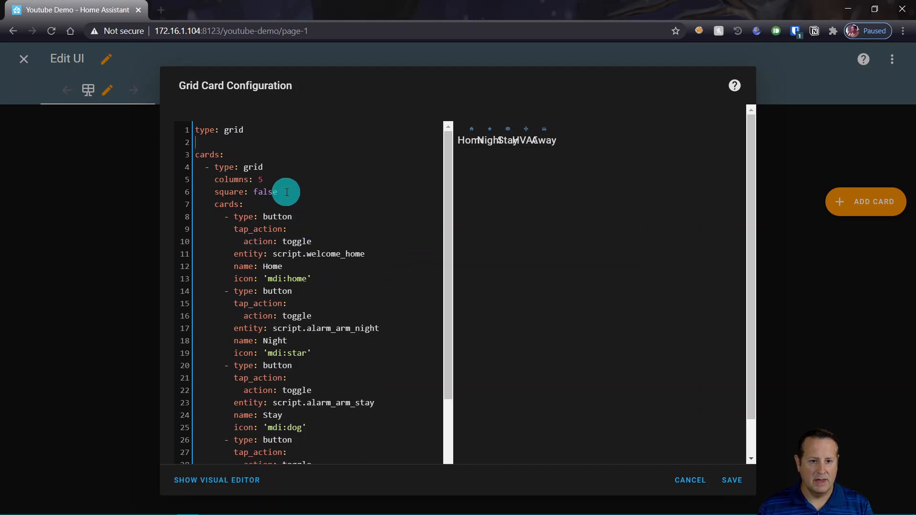
- Delete the nested grid's columns and square lines and remove the leftover blank lines from the YAML
{"action": "left_click_drag", "start_coordinate": [278, 191], "coordinate": [211, 180]}
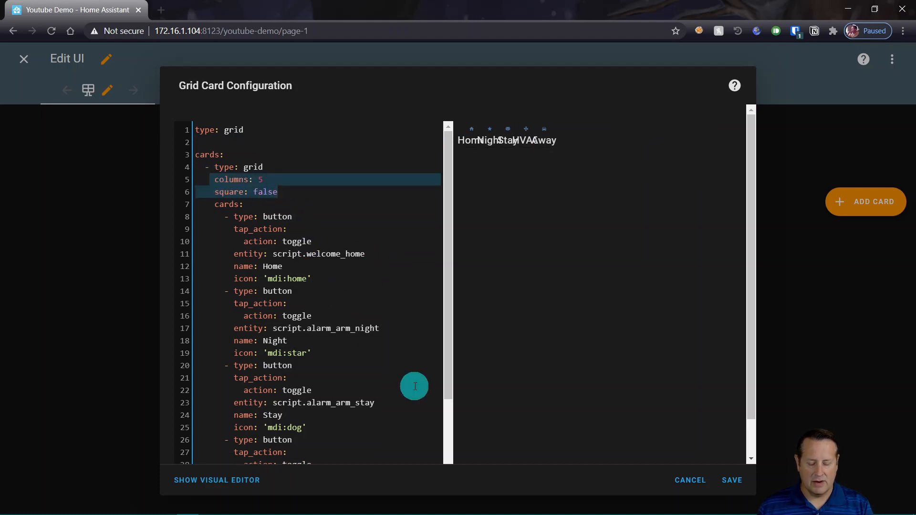
{"action": "key", "text": "BackSpace"}
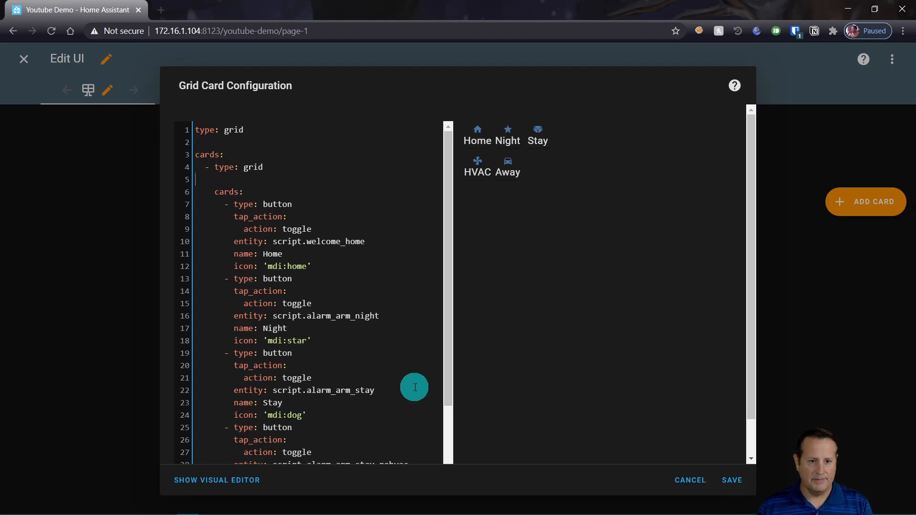
{"action": "key", "text": "BackSpace"}
{"action": "left_click", "coordinate": [210, 138]}
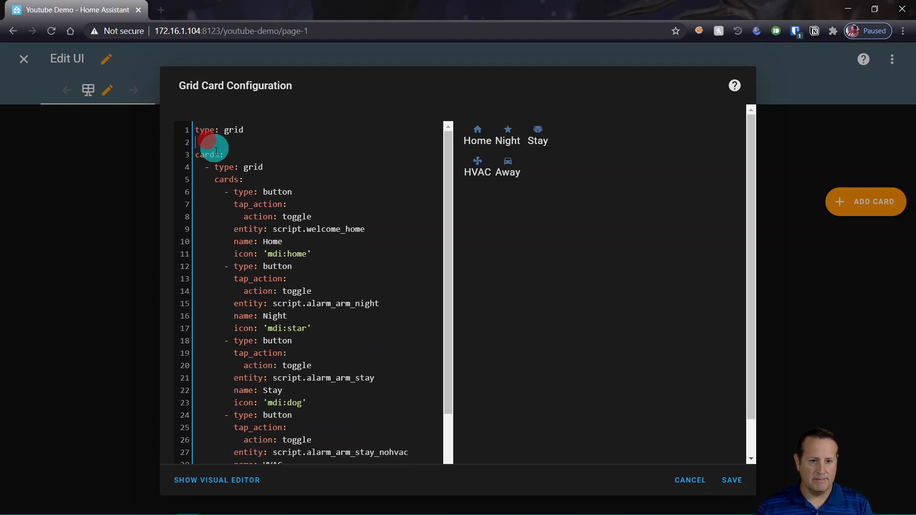
{"action": "key", "text": "BackSpace"}
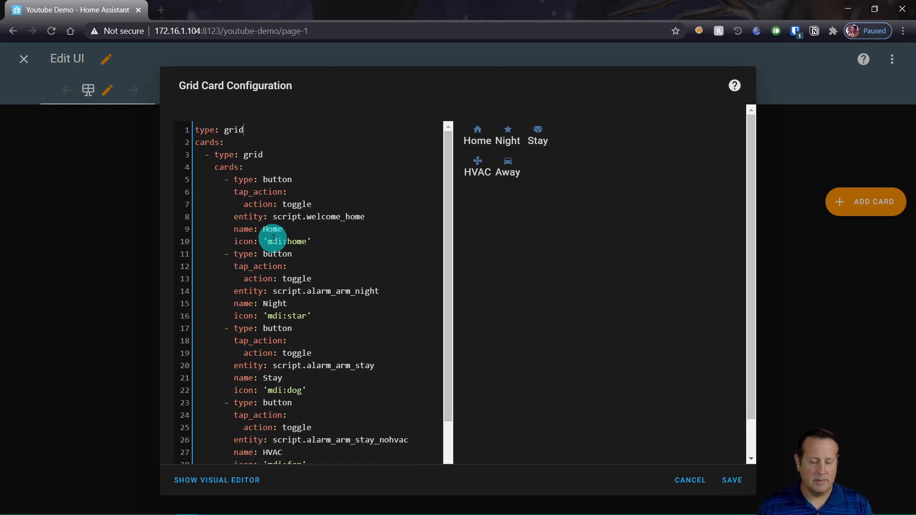
- Switch the card to the visual editor and add a second grid card inside the outer grid
{"action": "left_click", "coordinate": [240, 480]}
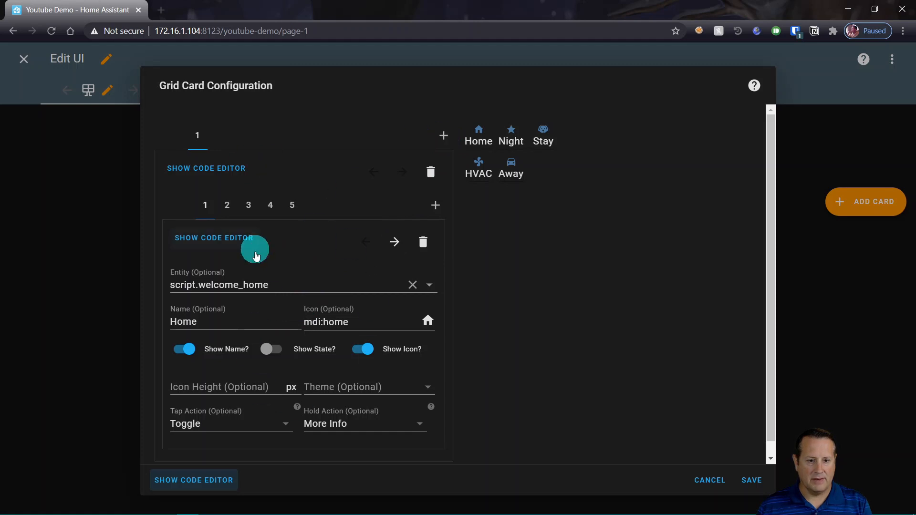
{"action": "left_click", "coordinate": [444, 138]}
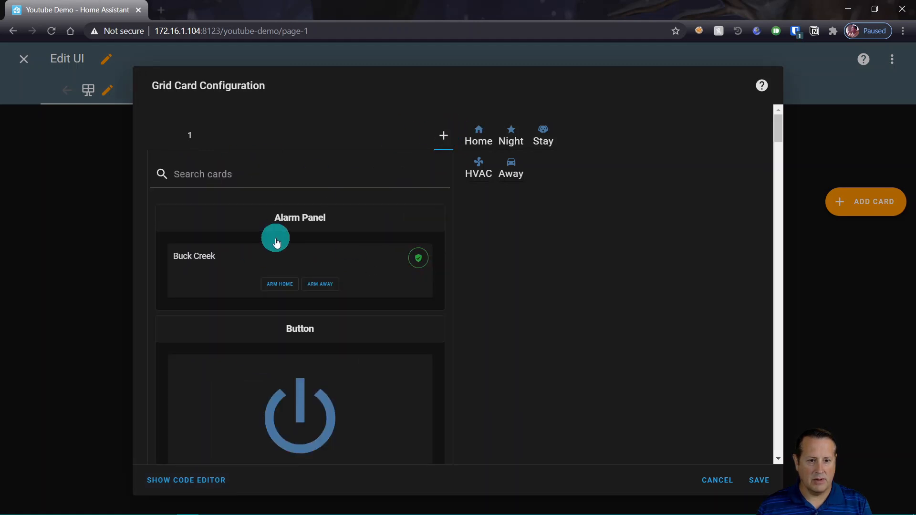
{"action": "left_click", "coordinate": [238, 175]}
{"action": "type", "text": "gr"}
{"action": "left_click", "coordinate": [329, 349]}
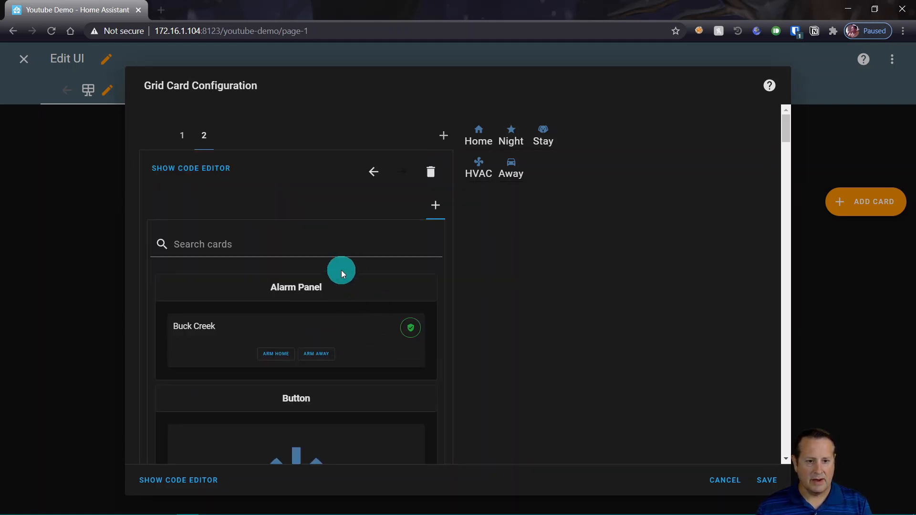
- Add a button card to the second nested grid and set its entity to alarm_control_panel.buck_creek
{"action": "scroll", "coordinate": [288, 246], "scroll_direction": "down", "scroll_amount": 3}
{"action": "scroll", "coordinate": [225, 199], "scroll_direction": "up", "scroll_amount": 3}
{"action": "left_click", "coordinate": [181, 138]}
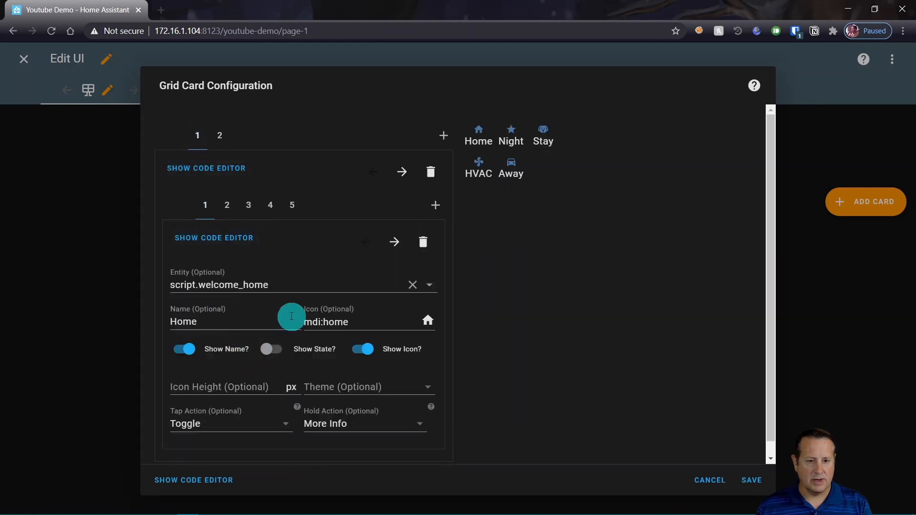
{"action": "left_click", "coordinate": [220, 137]}
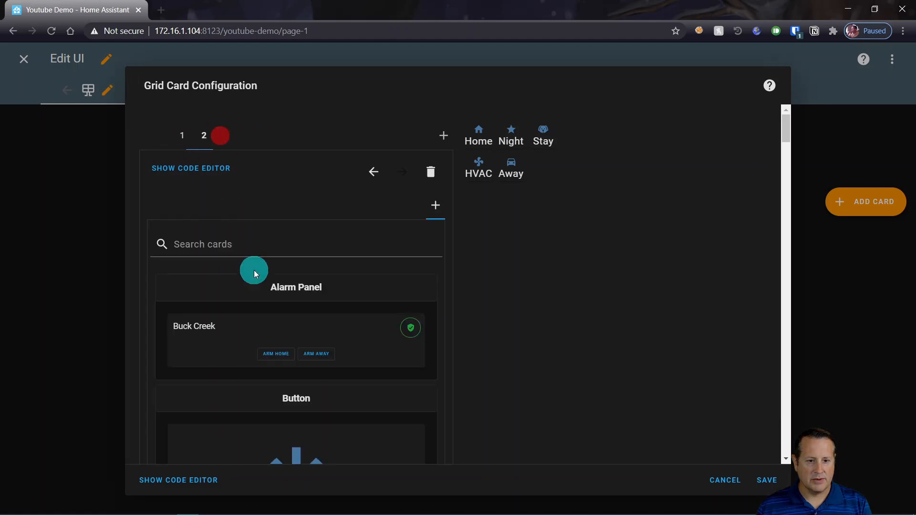
{"action": "left_click", "coordinate": [303, 450]}
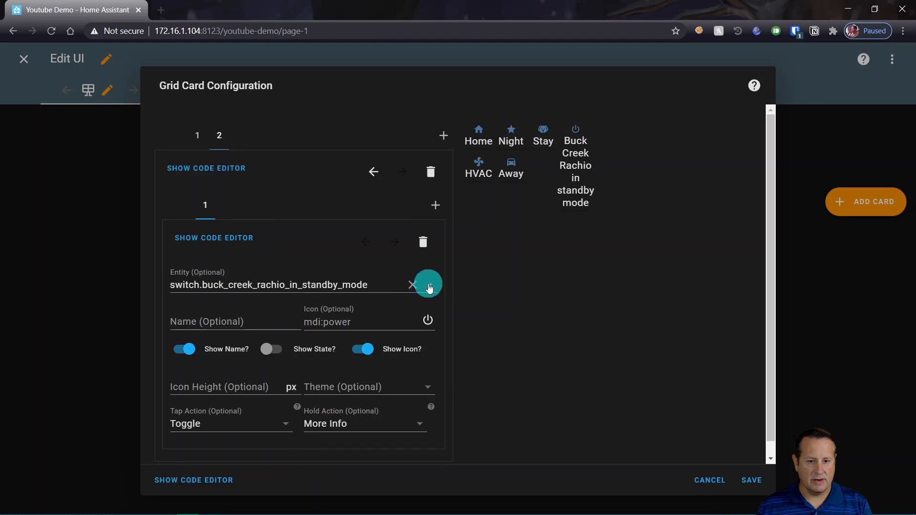
{"action": "left_click", "coordinate": [413, 286]}
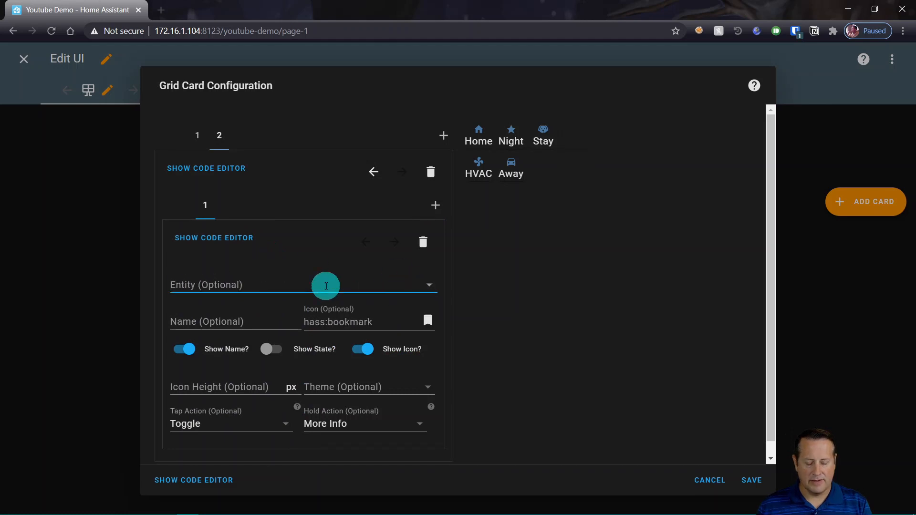
{"action": "type", "text": "alarm"}
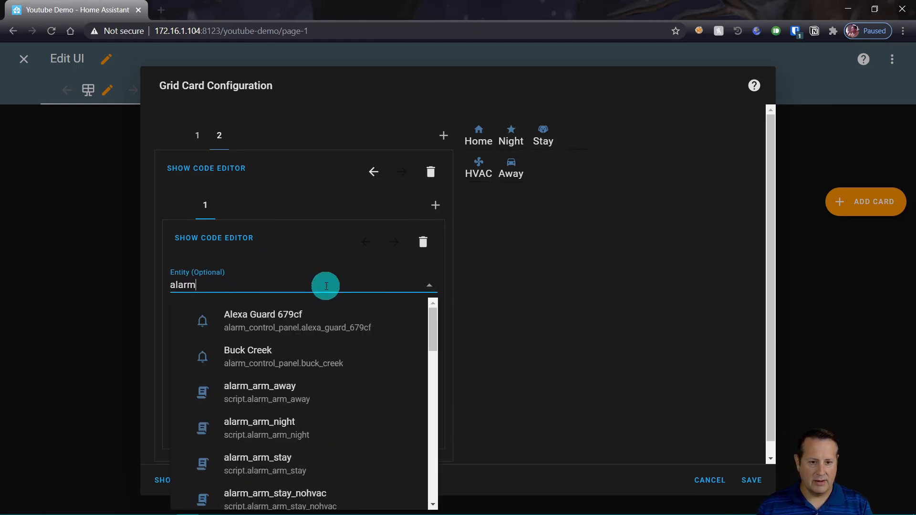
{"action": "left_click", "coordinate": [303, 354]}
- Name the alarm panel button "DSC"
{"action": "left_click", "coordinate": [237, 319]}
{"action": "type", "text": "DSD"}
{"action": "key", "text": "BackSpace"}
{"action": "type", "text": "C"}
{"action": "left_click", "coordinate": [310, 323]}
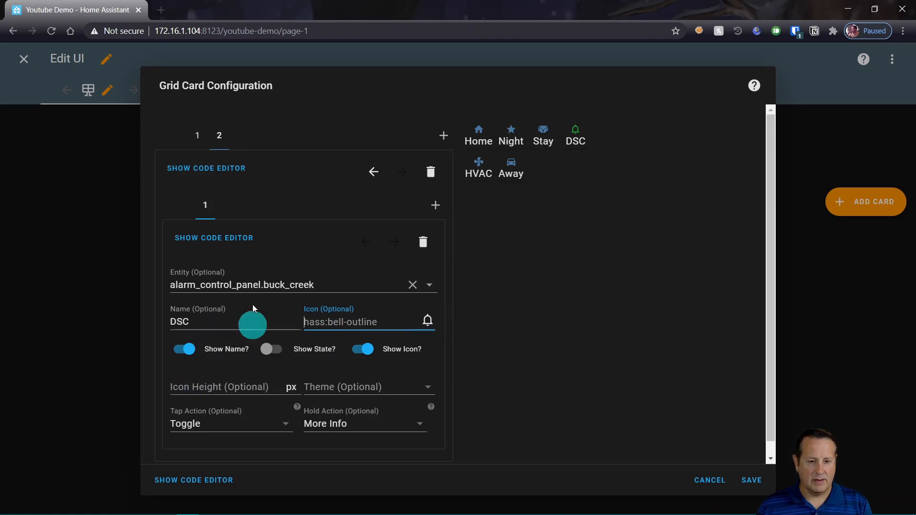
- Add a second button card to the second nested grid and set the DSC button's tap action to More Info
{"action": "left_click", "coordinate": [434, 206]}
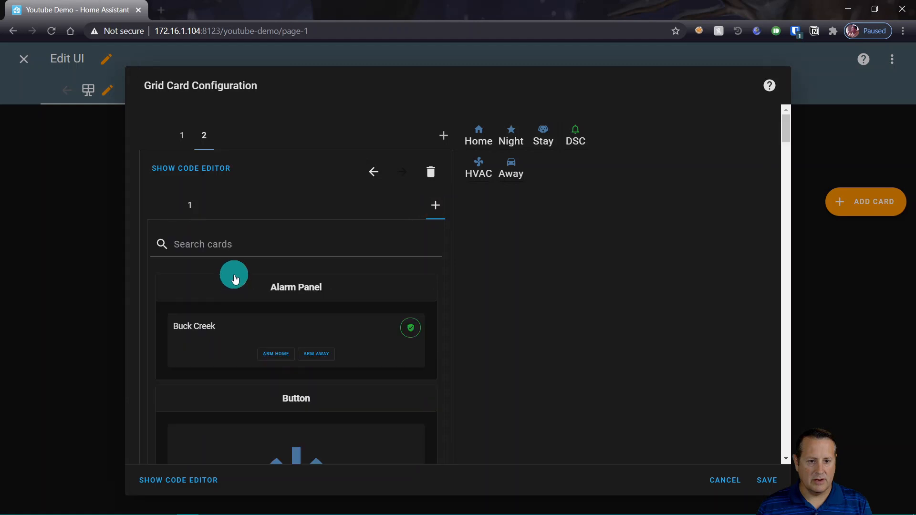
{"action": "left_click", "coordinate": [245, 433]}
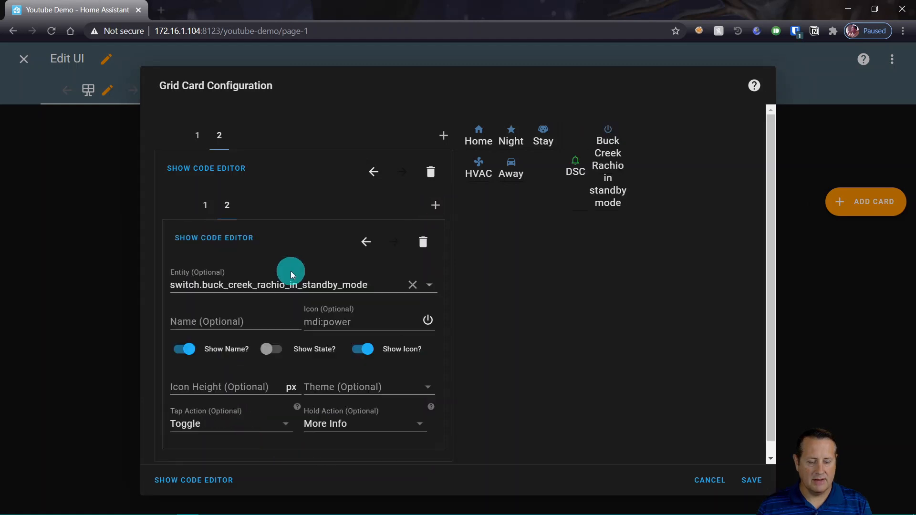
{"action": "left_click", "coordinate": [205, 205]}
{"action": "left_click", "coordinate": [228, 427]}
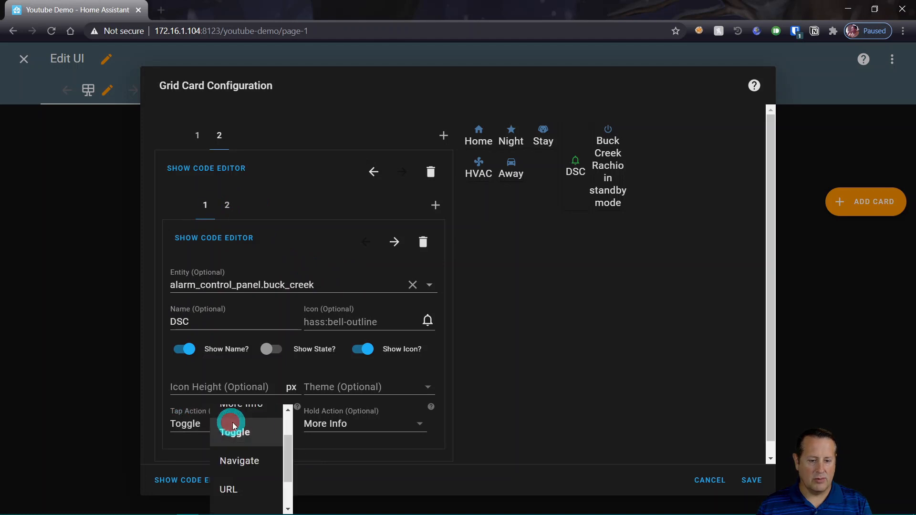
{"action": "left_click", "coordinate": [251, 451]}
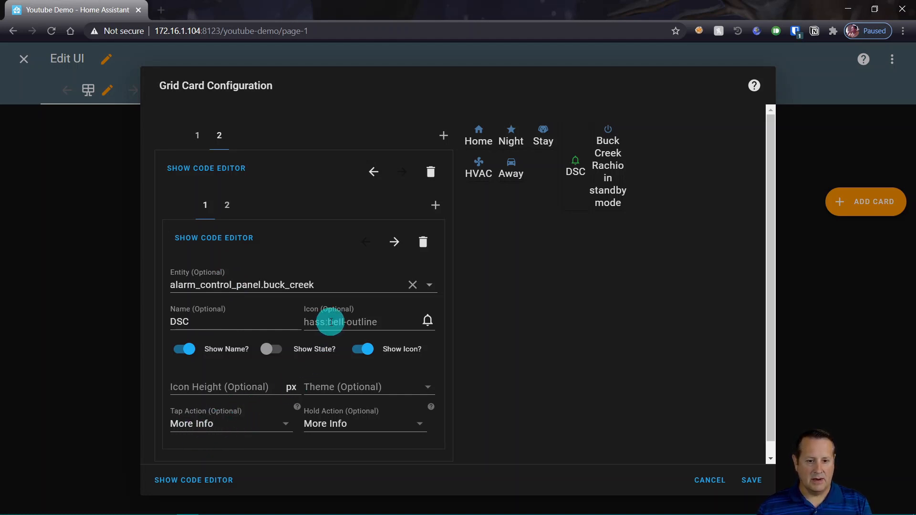
- Set the second button's entity to input_text.downstairs_hvac_status
{"action": "left_click", "coordinate": [227, 205]}
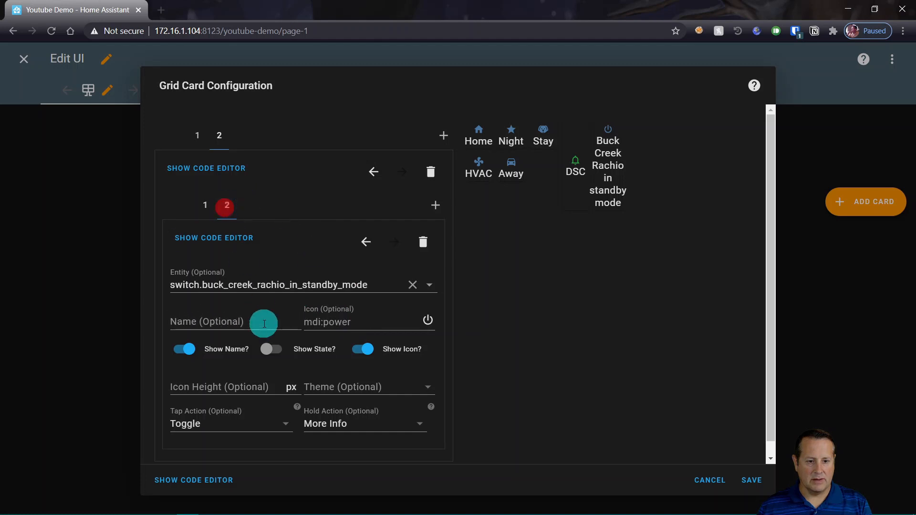
{"action": "left_click", "coordinate": [414, 285]}
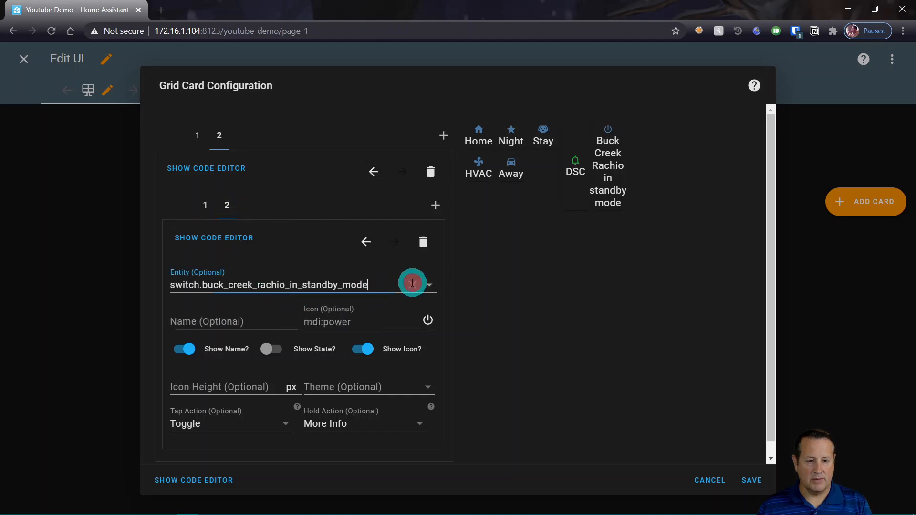
{"action": "left_click", "coordinate": [333, 276]}
{"action": "type", "text": "hvac"}
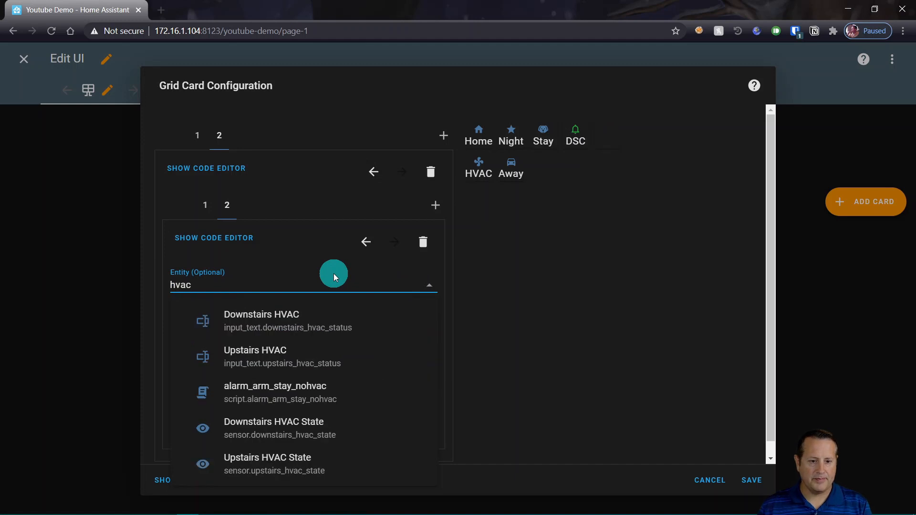
{"action": "left_click", "coordinate": [317, 322]}
- Name the downstairs HVAC status button "Down" and give it the icon mdi:fan
{"action": "left_click", "coordinate": [219, 322]}
{"action": "type", "text": "Down"}
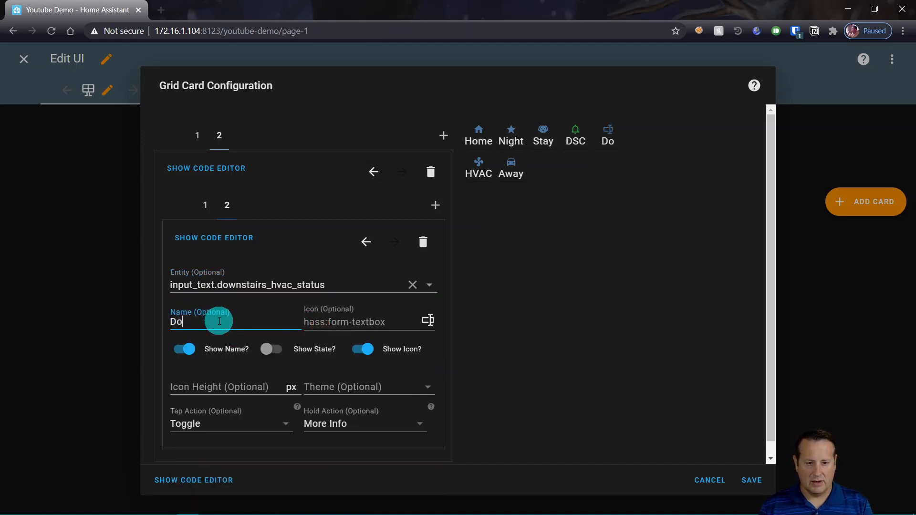
{"action": "left_click", "coordinate": [329, 326]}
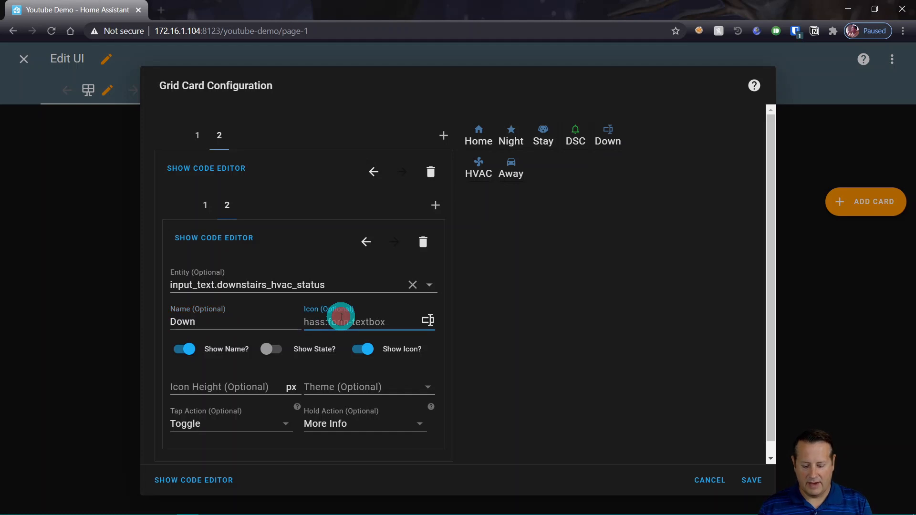
{"action": "type", "text": "mdi:fan"}
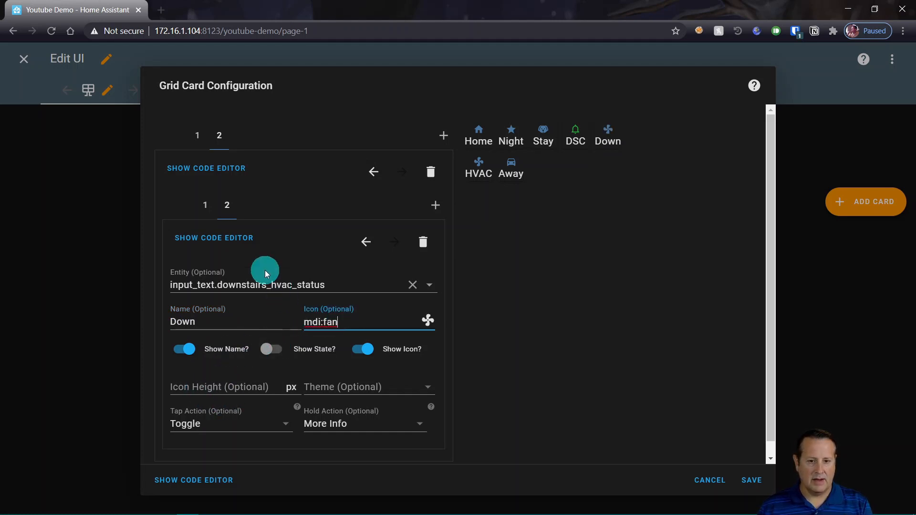
- Add a third button card to the second nested grid and set its entity to input_text.upstairs_hvac_status
{"action": "left_click", "coordinate": [436, 209]}
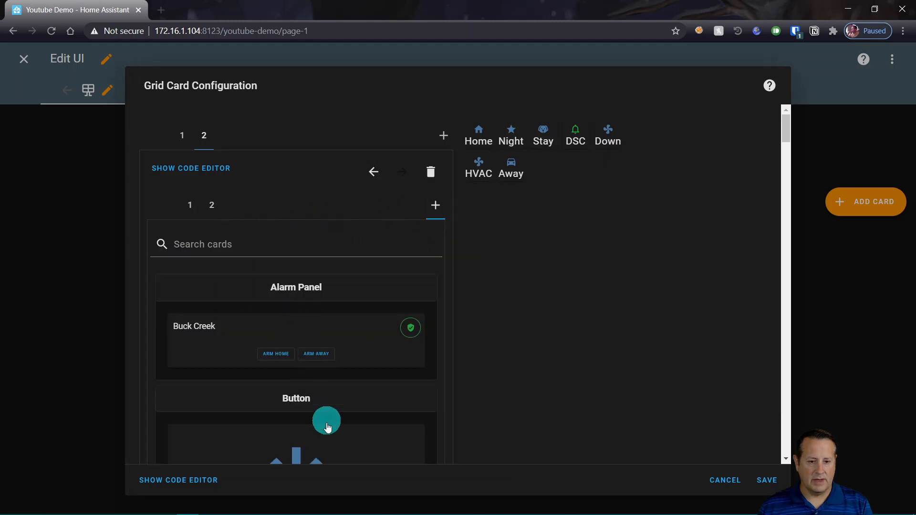
{"action": "left_click", "coordinate": [305, 389]}
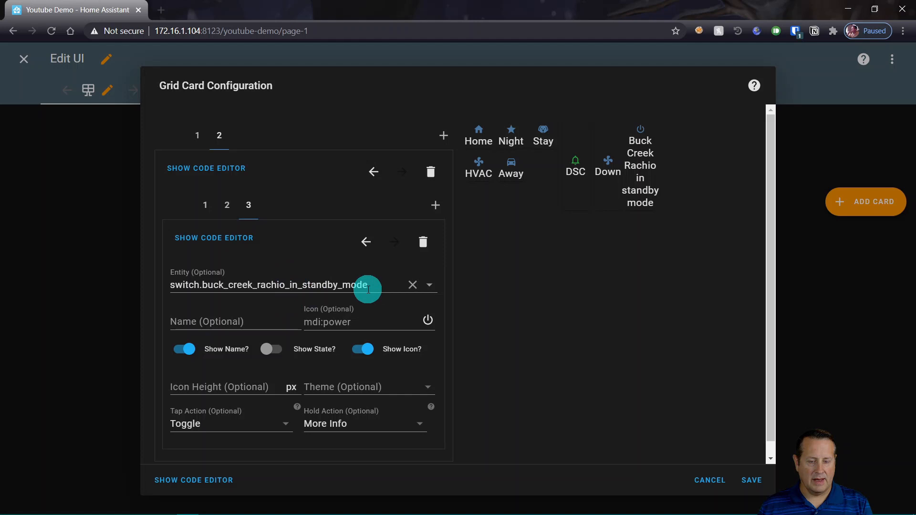
{"action": "left_click", "coordinate": [413, 285]}
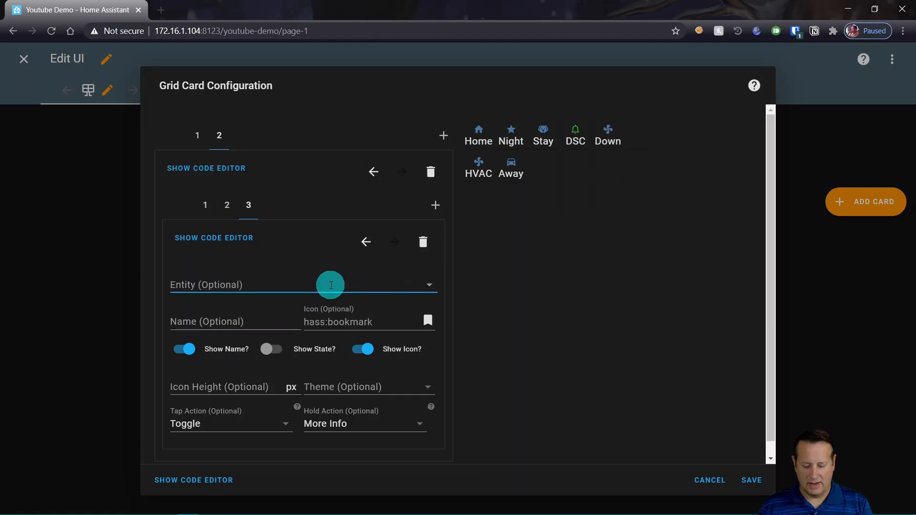
{"action": "left_click", "coordinate": [331, 285]}
{"action": "type", "text": "hvac"}
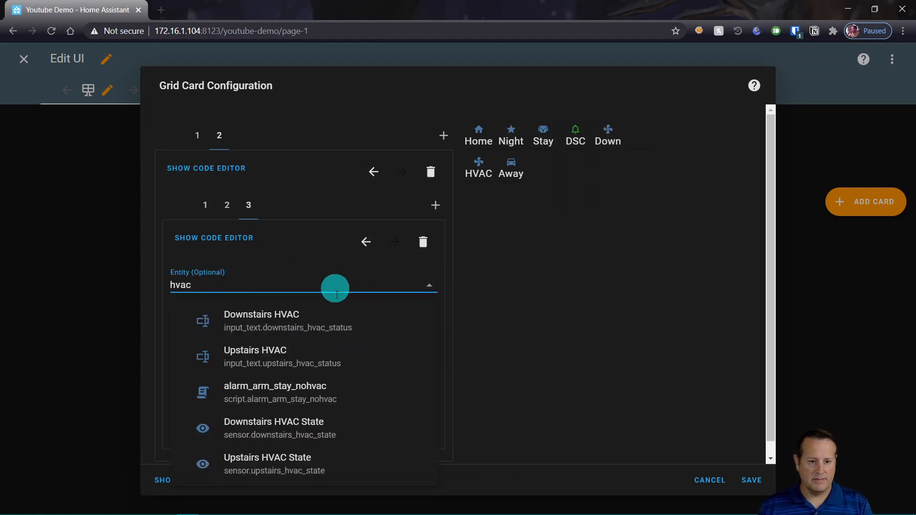
{"action": "left_click", "coordinate": [313, 355]}
- Name the upstairs HVAC status button "Up" and give it the icon mdi:fan
{"action": "left_click", "coordinate": [223, 321]}
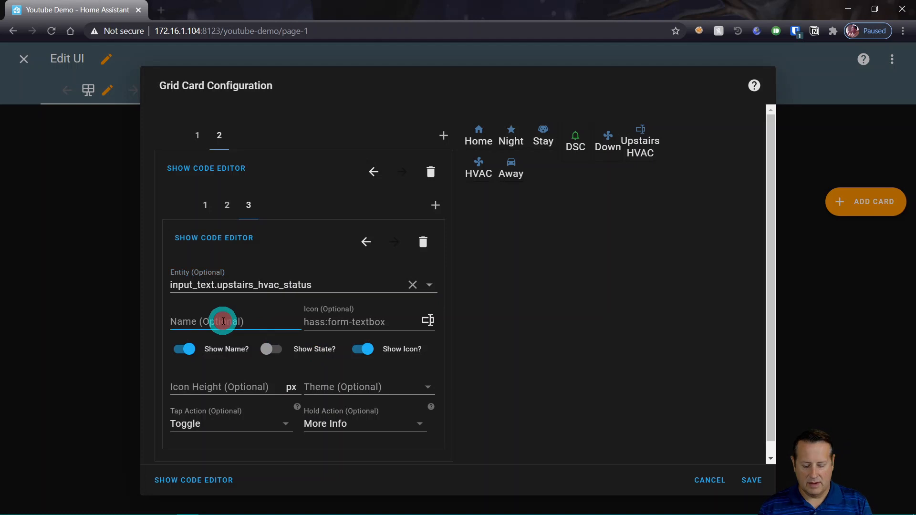
{"action": "type", "text": "Up"}
{"action": "left_click", "coordinate": [316, 320]}
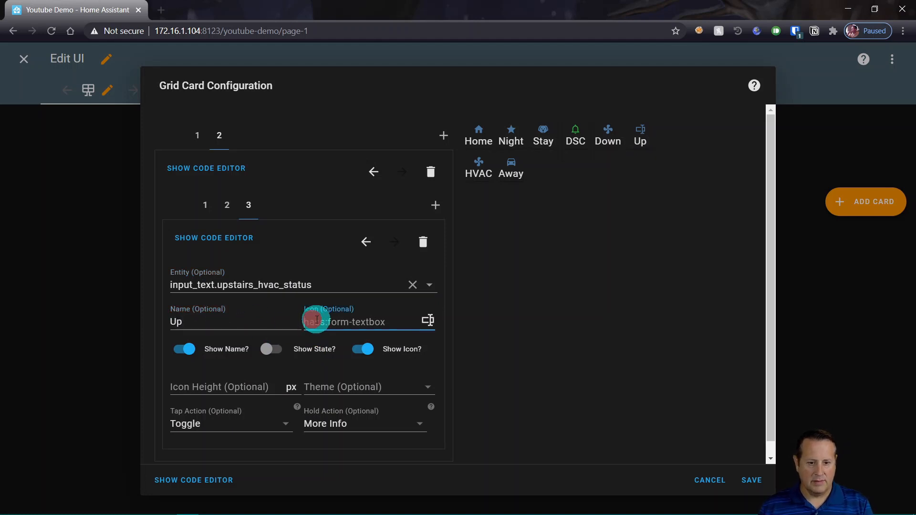
{"action": "type", "text": "mdi:fan"}
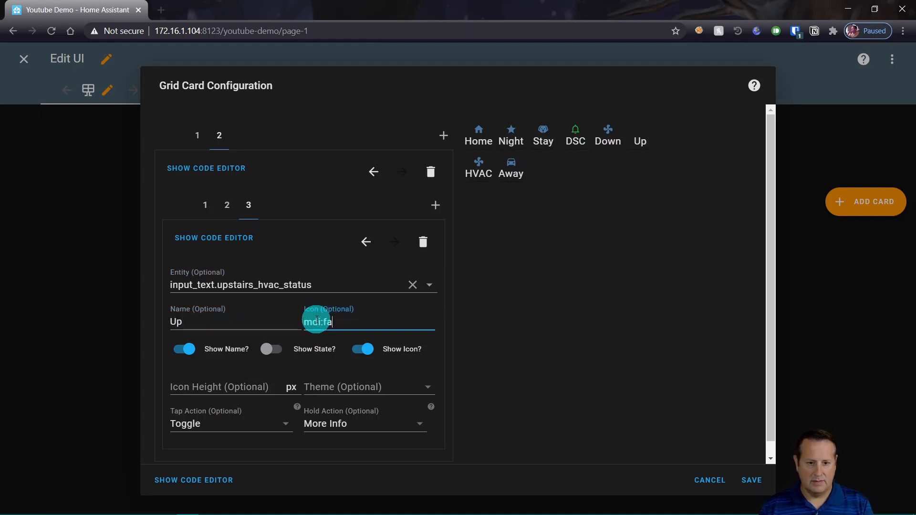
- Add a fourth button card for alarm_control_panel.alexa_guard_679cf to the second nested grid and name it "Alexa"
{"action": "left_click", "coordinate": [432, 210]}
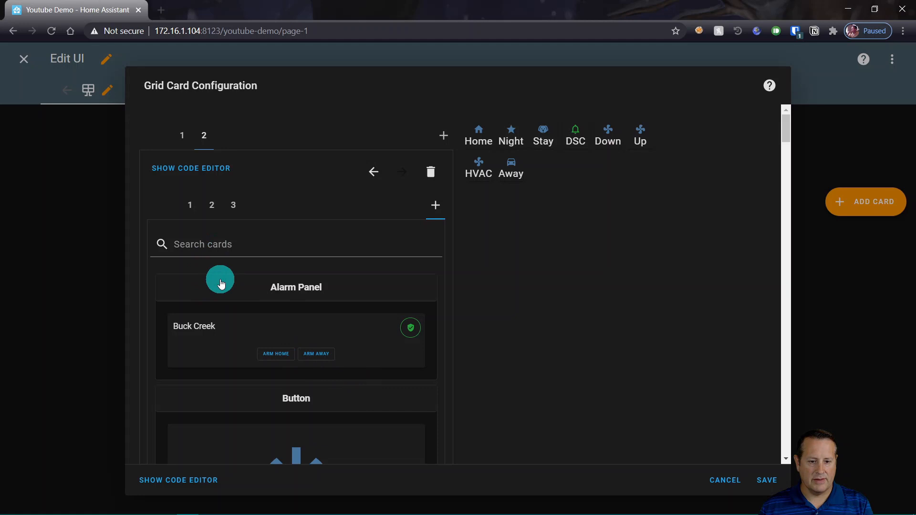
{"action": "left_click", "coordinate": [215, 243]}
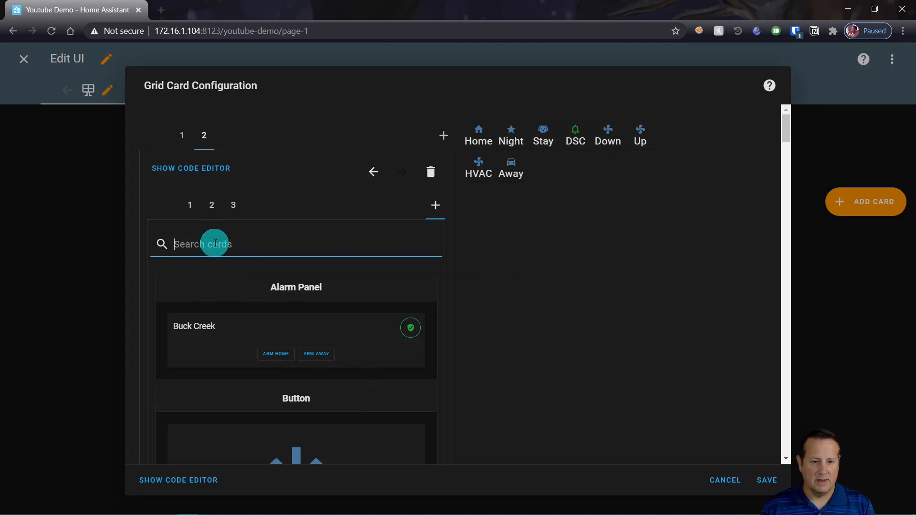
{"action": "left_click", "coordinate": [277, 447]}
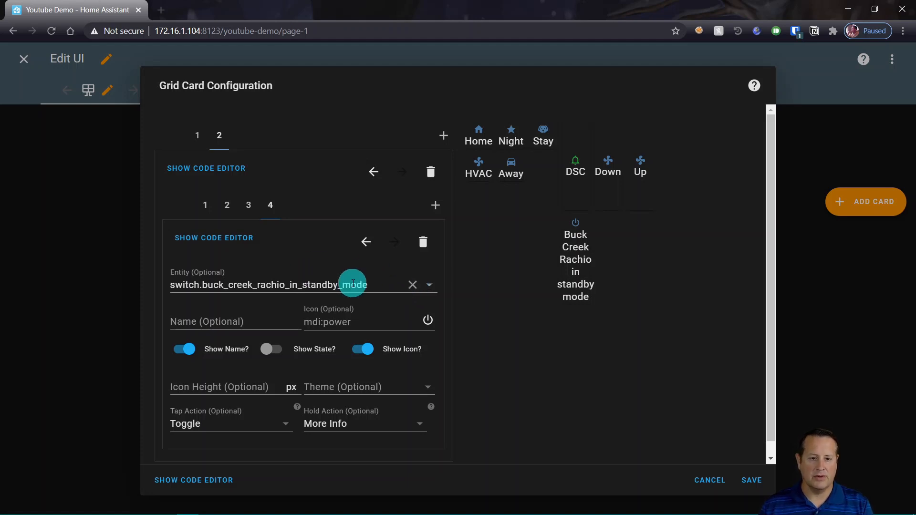
{"action": "left_click", "coordinate": [413, 285]}
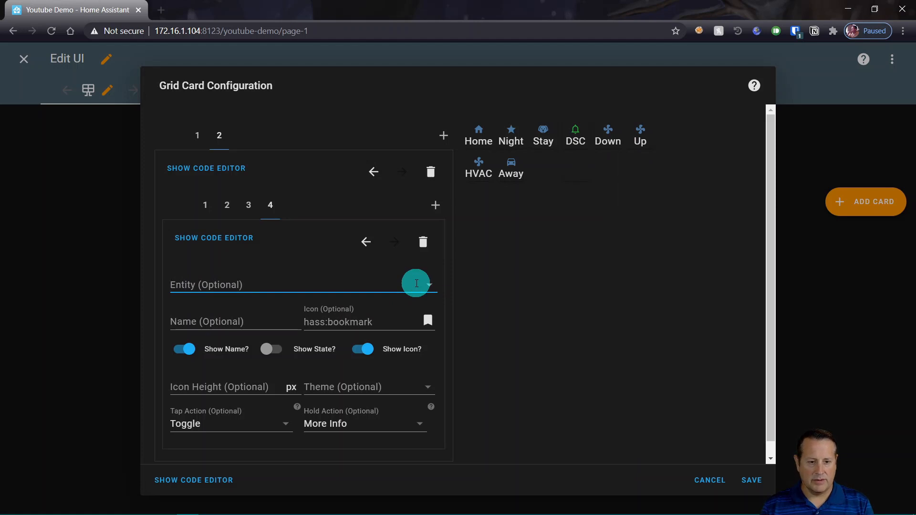
{"action": "type", "text": "alarm"}
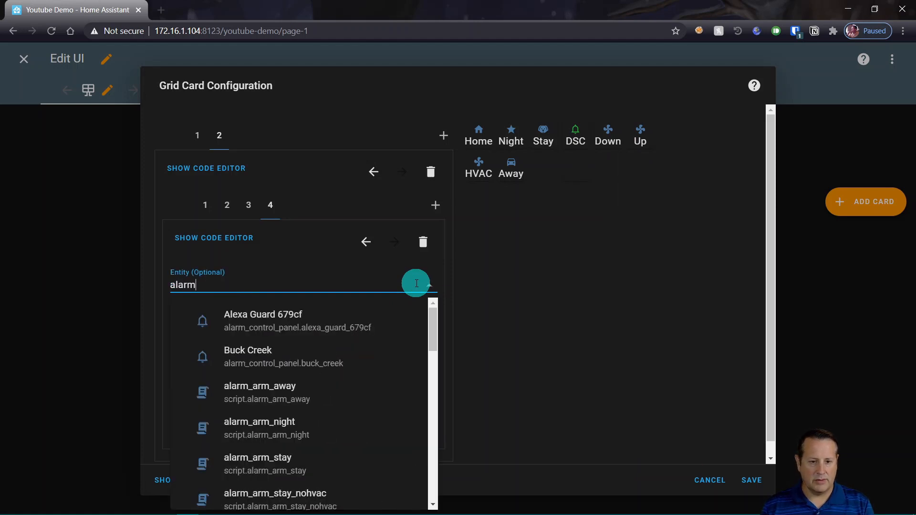
{"action": "left_click", "coordinate": [325, 329]}
{"action": "left_click", "coordinate": [222, 320]}
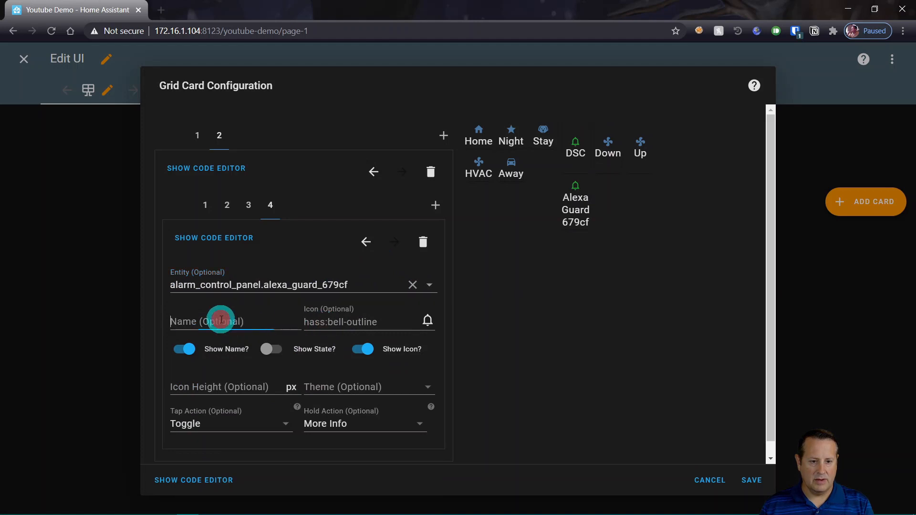
{"action": "type", "text": "Alexa"}
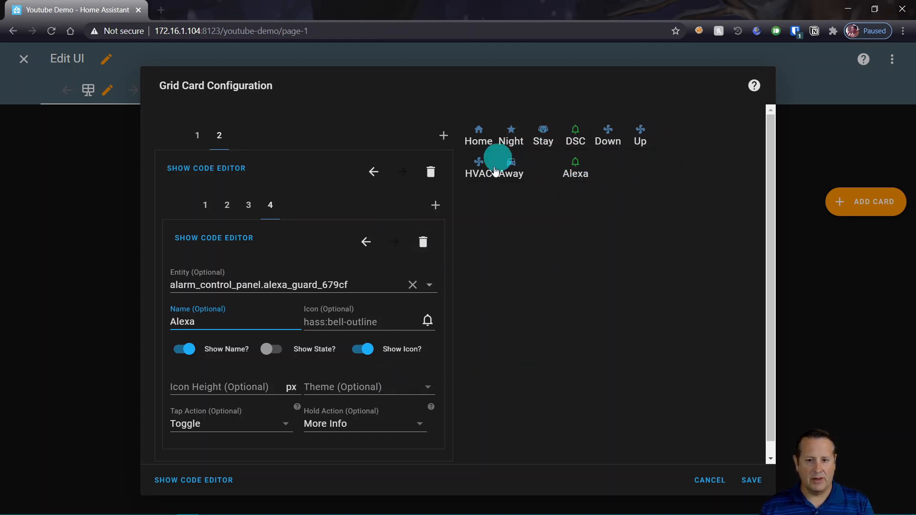
- Add "columns: 1" to the outer grid's YAML code, directly below its type line, and check the preview
{"action": "left_click", "coordinate": [210, 482]}
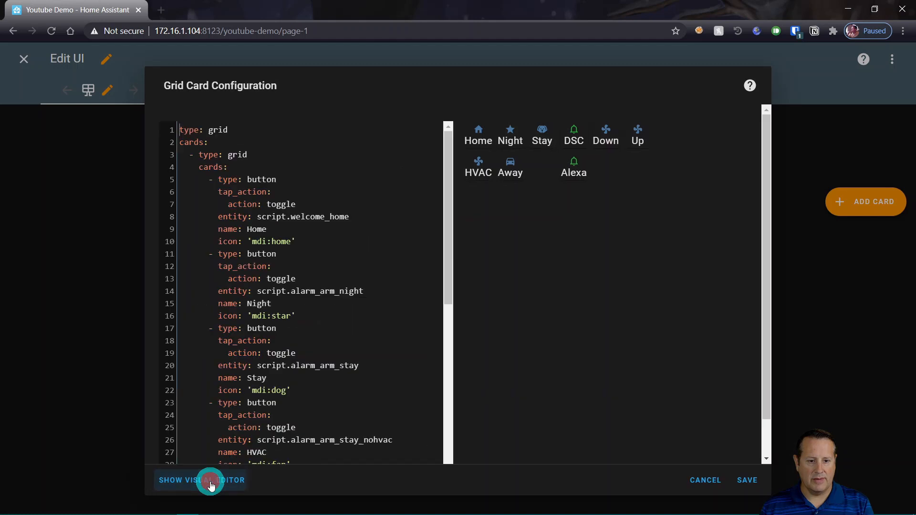
{"action": "left_click", "coordinate": [232, 130]}
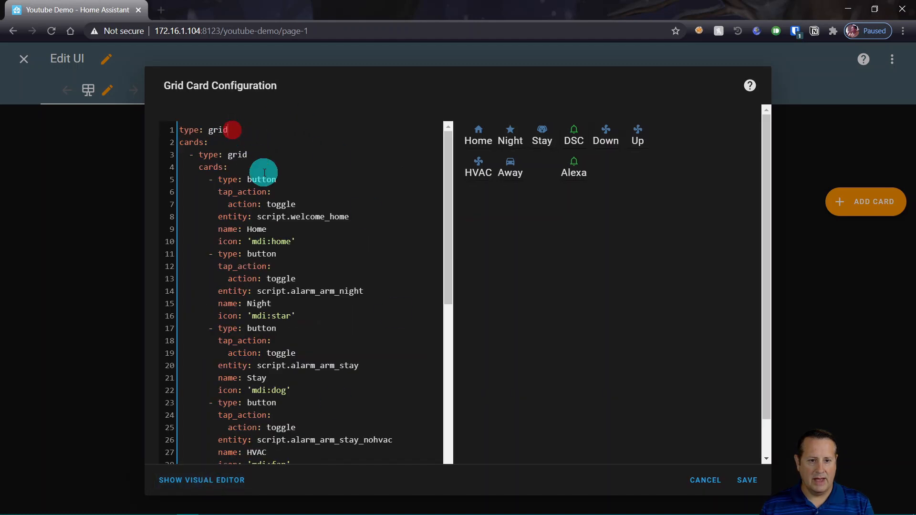
{"action": "key", "text": "Return"}
{"action": "type", "text": "columns: 1"}
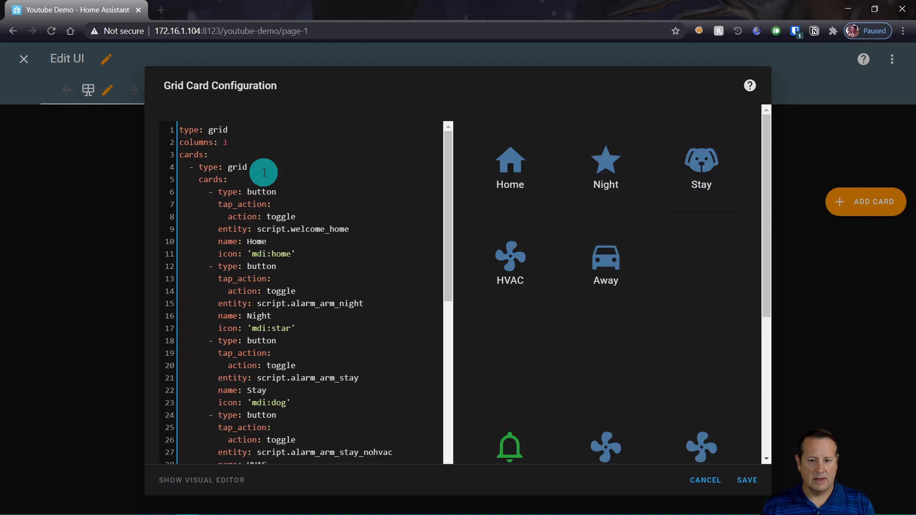
{"action": "scroll", "coordinate": [619, 287], "scroll_direction": "down", "scroll_amount": 3}
{"action": "scroll", "coordinate": [617, 282], "scroll_direction": "up", "scroll_amount": 3}
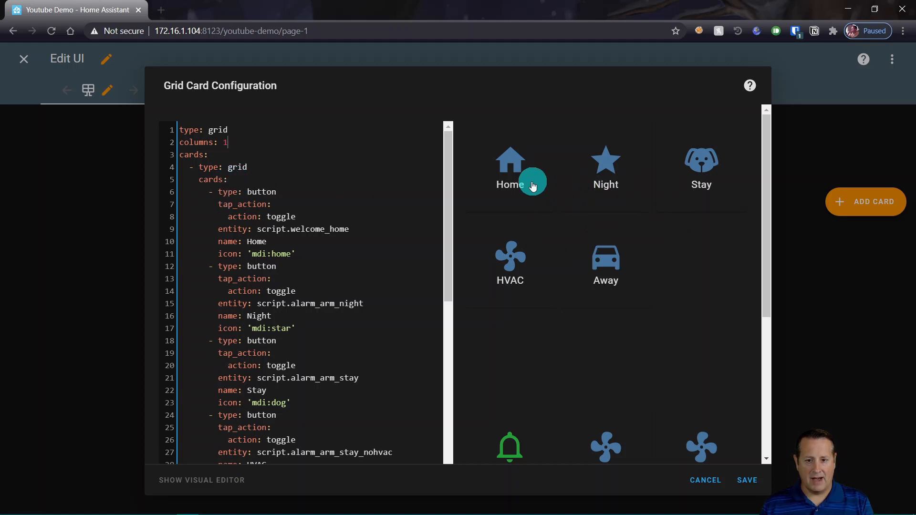
{"action": "scroll", "coordinate": [615, 305], "scroll_direction": "down", "scroll_amount": 3}
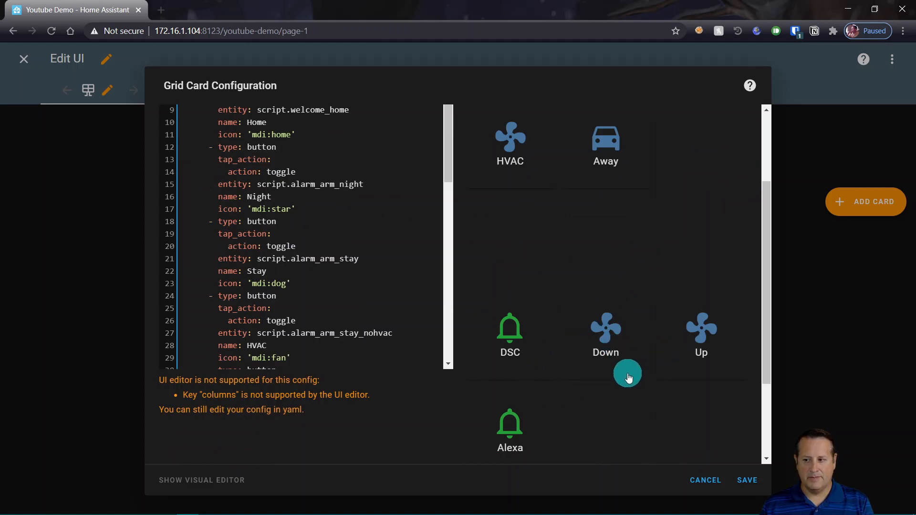
{"action": "scroll", "coordinate": [618, 375], "scroll_direction": "up", "scroll_amount": 3}
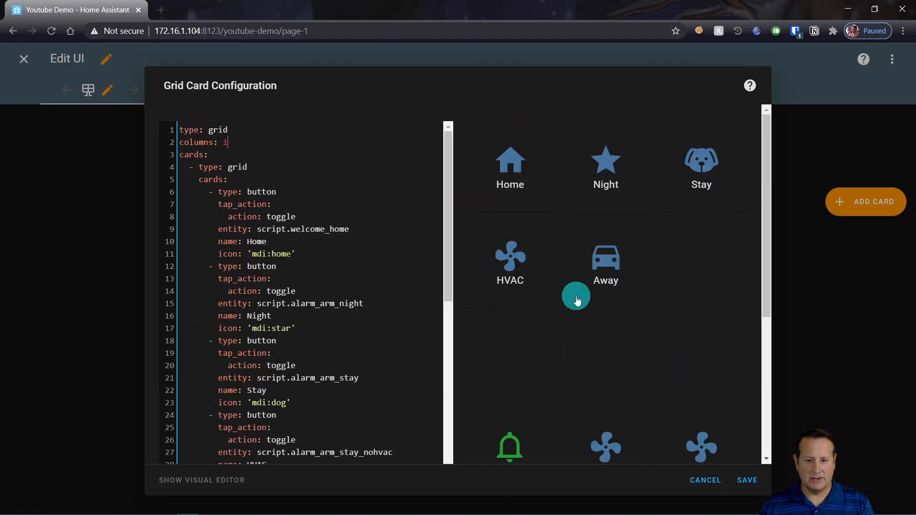
{"action": "scroll", "coordinate": [578, 317], "scroll_direction": "down", "scroll_amount": 3}
{"action": "scroll", "coordinate": [580, 323], "scroll_direction": "up", "scroll_amount": 3}
- Remove the columns line from the outer grid's YAML code and return to the visual editor
{"action": "left_click", "coordinate": [234, 142]}
{"action": "key", "text": "BackSpace"}
{"action": "key", "text": "BackSpace"}
{"action": "key", "text": "BackSpace"}
{"action": "key", "text": "BackSpace"}
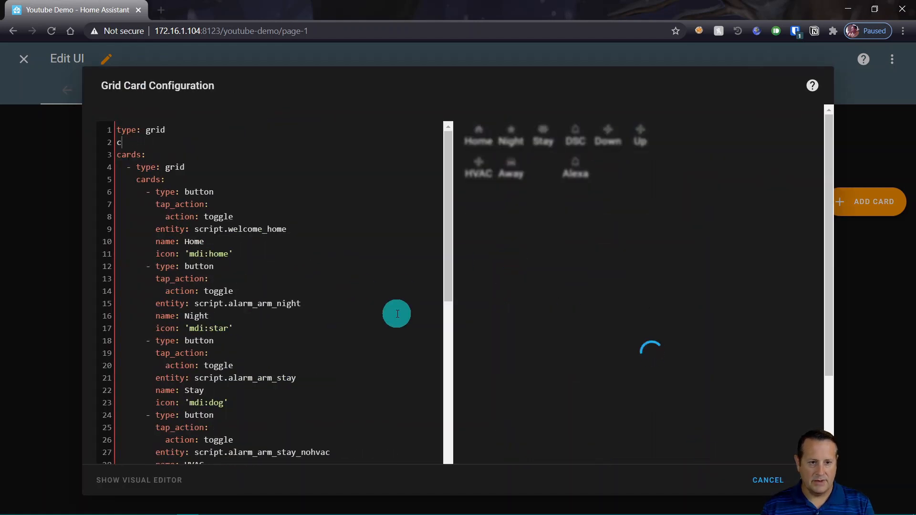
{"action": "key", "text": "BackSpace"}
{"action": "key", "text": "BackSpace"}
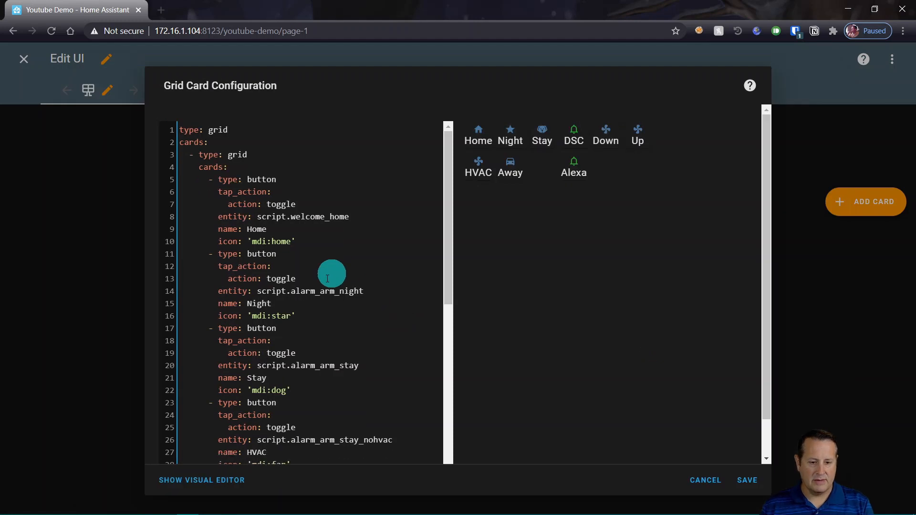
{"action": "left_click", "coordinate": [223, 486]}
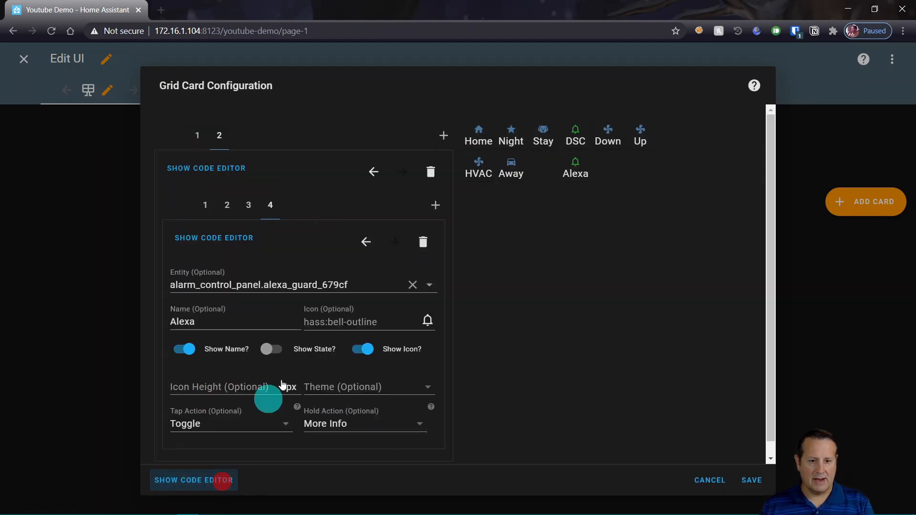
- Add a third nested grid card to the outer grid
{"action": "left_click", "coordinate": [198, 137]}
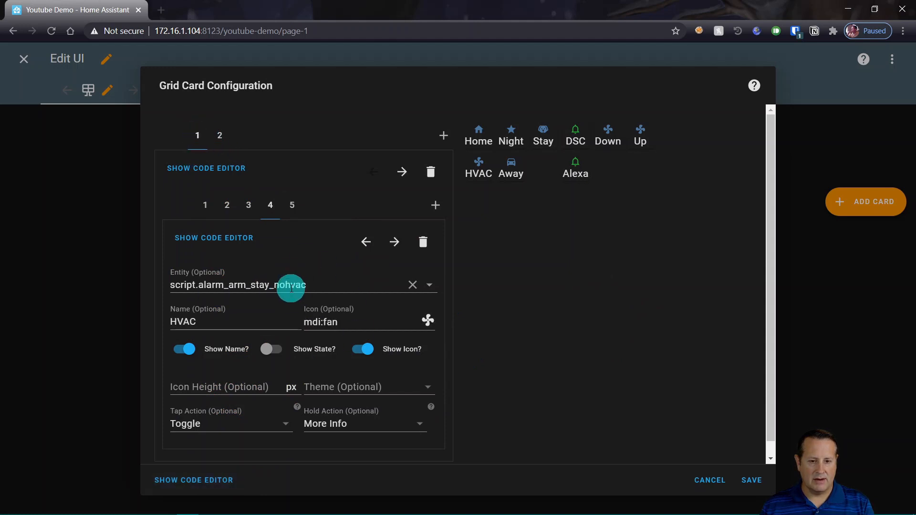
{"action": "left_click", "coordinate": [221, 135]}
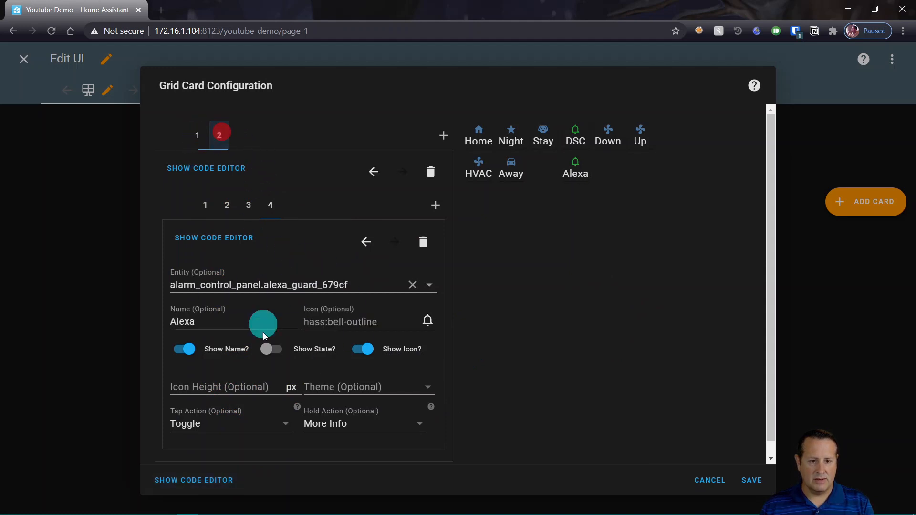
{"action": "left_click", "coordinate": [443, 137]}
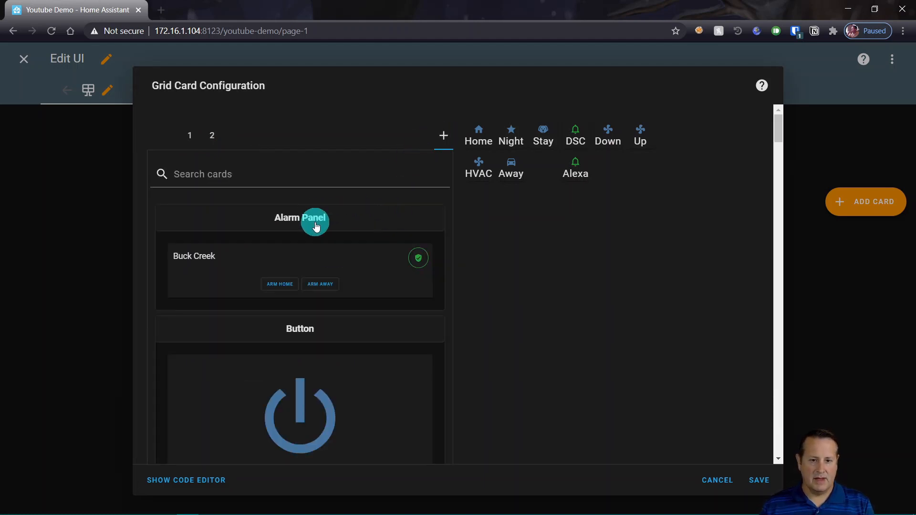
{"action": "left_click", "coordinate": [256, 173]}
{"action": "type", "text": "grid"}
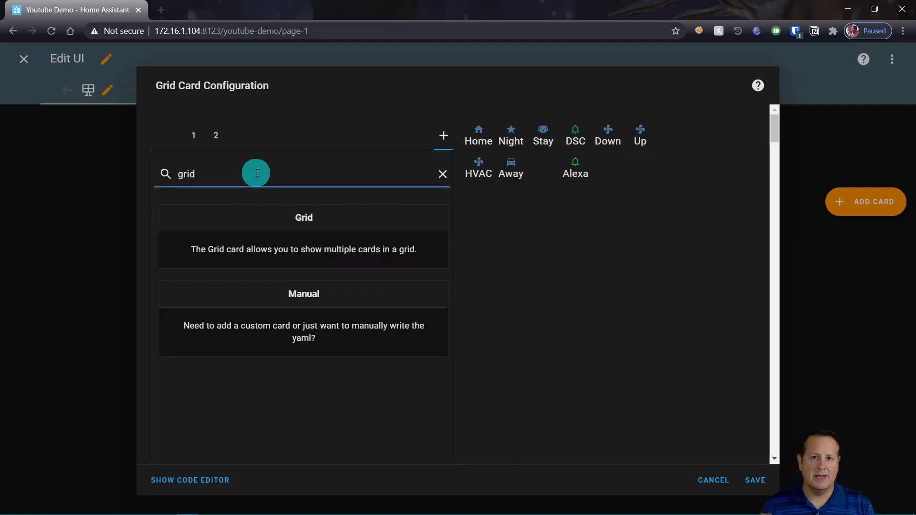
{"action": "left_click", "coordinate": [310, 213]}
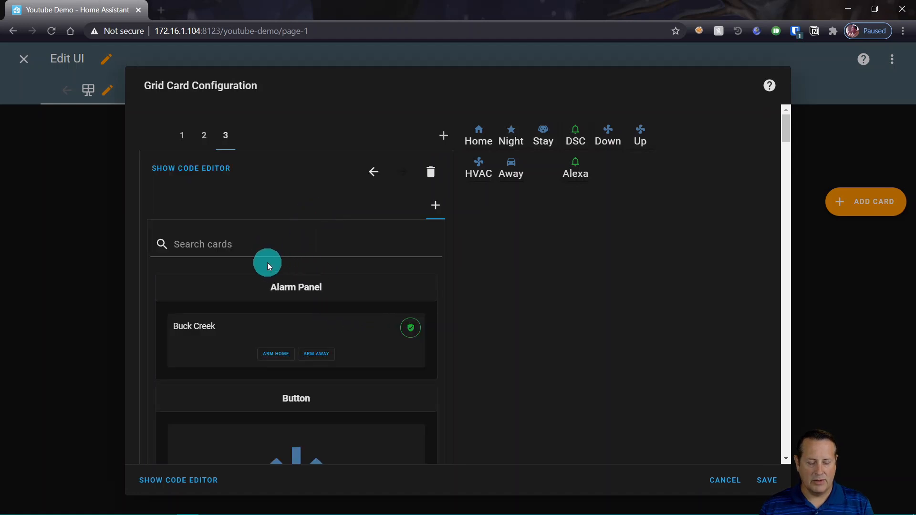
- Add a gauge card as the only card in the third nested grid
{"action": "left_click", "coordinate": [323, 446]}
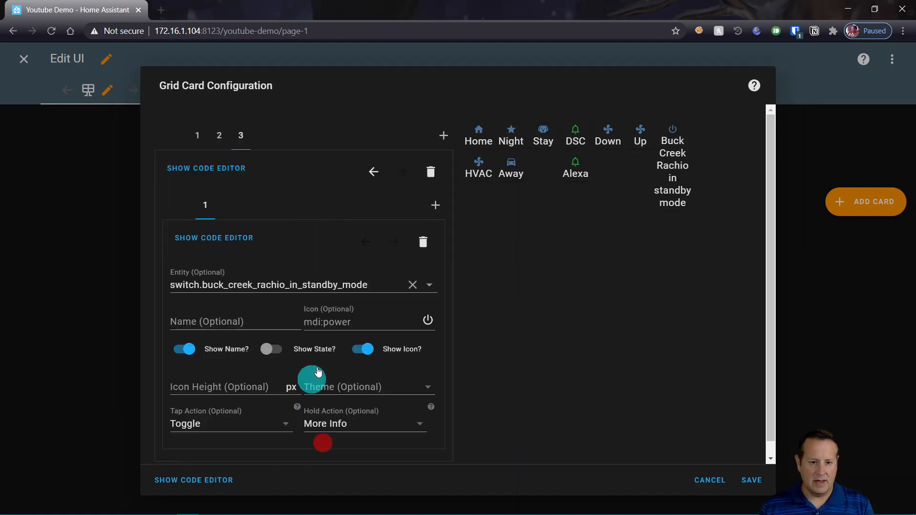
{"action": "left_click", "coordinate": [423, 241]}
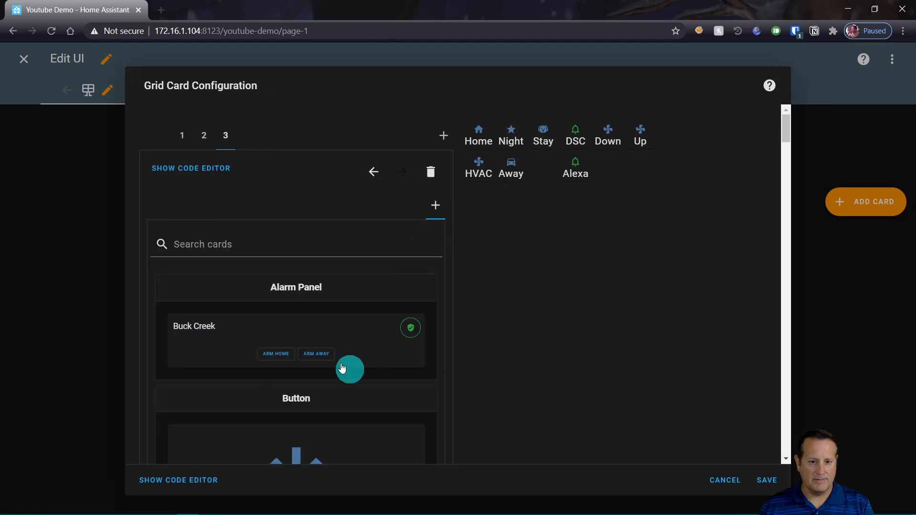
{"action": "left_click", "coordinate": [251, 245]}
{"action": "type", "text": "ga"}
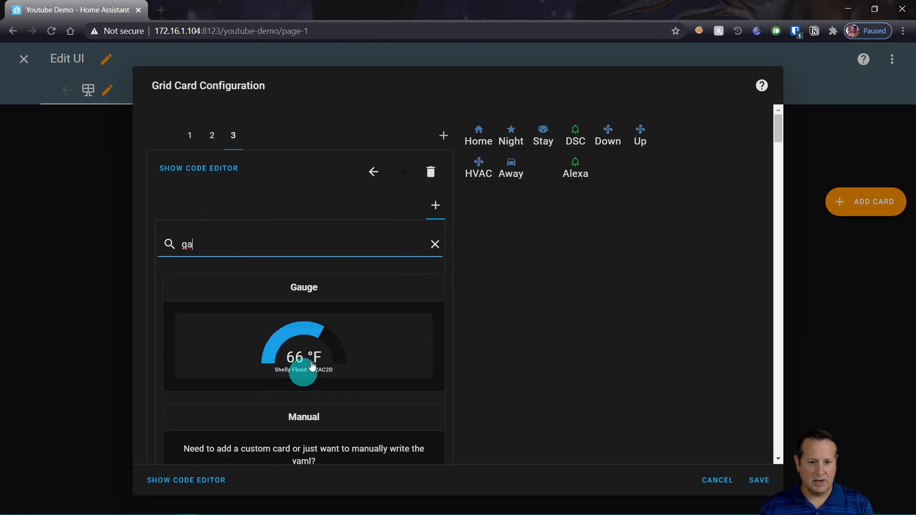
{"action": "left_click", "coordinate": [319, 348]}
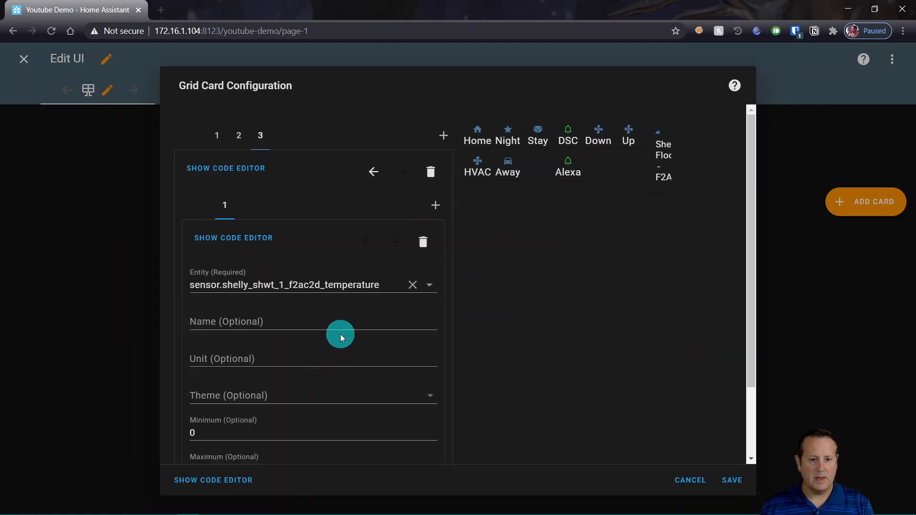
{"action": "left_click", "coordinate": [413, 285]}
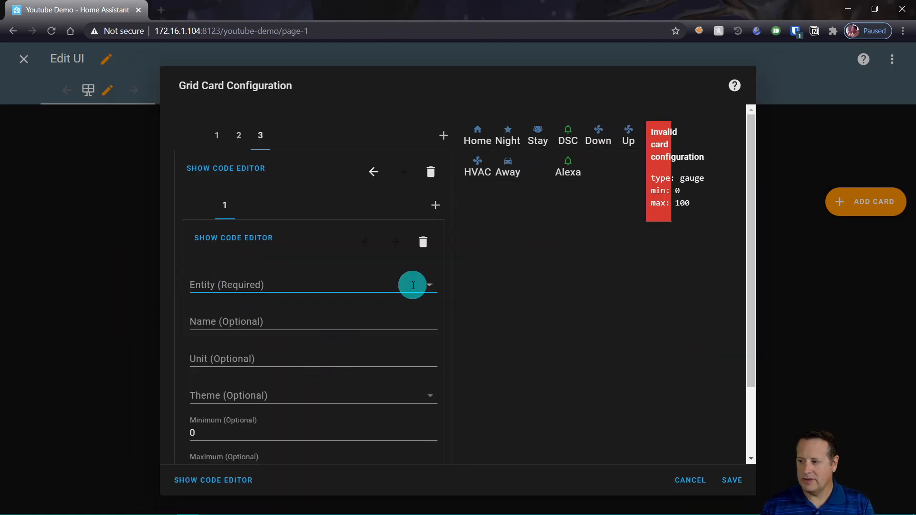
{"action": "type", "text": "temp"}
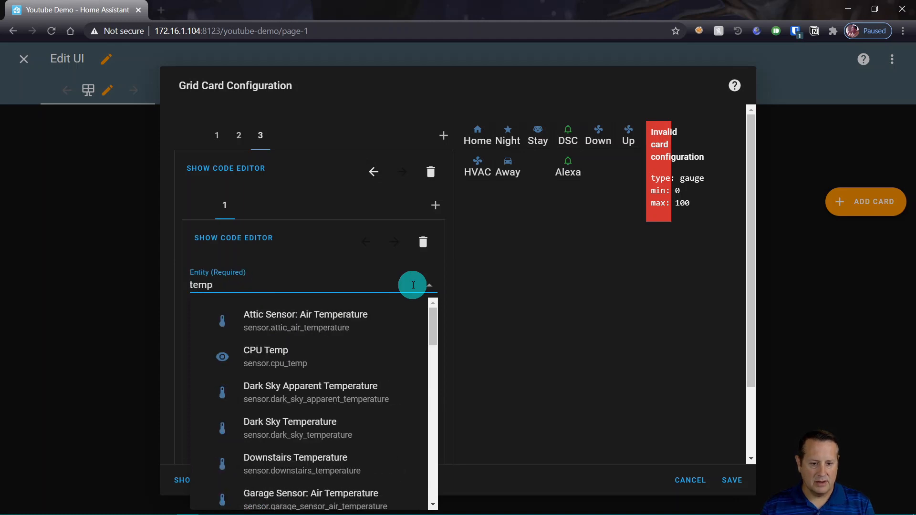
{"action": "scroll", "coordinate": [327, 454], "scroll_direction": "down", "scroll_amount": 8}
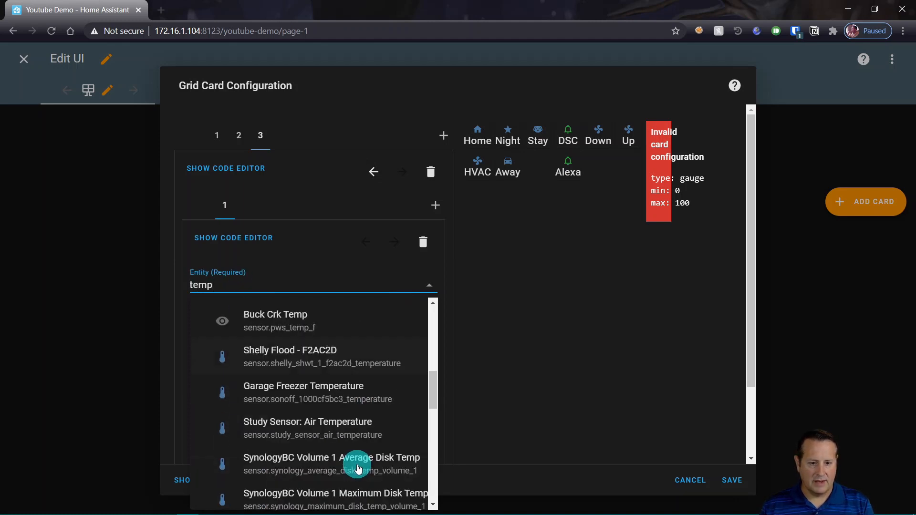
{"action": "scroll", "coordinate": [359, 469], "scroll_direction": "down", "scroll_amount": 8}
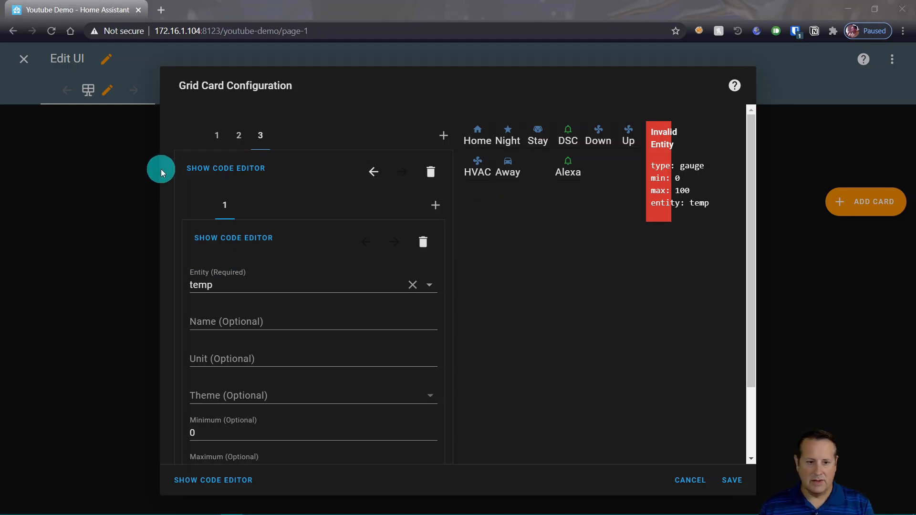
- Set the gauge's entity in the third nested grid to sensor.wh65b_temp_f
{"action": "left_click_drag", "start_coordinate": [232, 288], "coordinate": [185, 285]}
{"action": "type", "text": "se"}
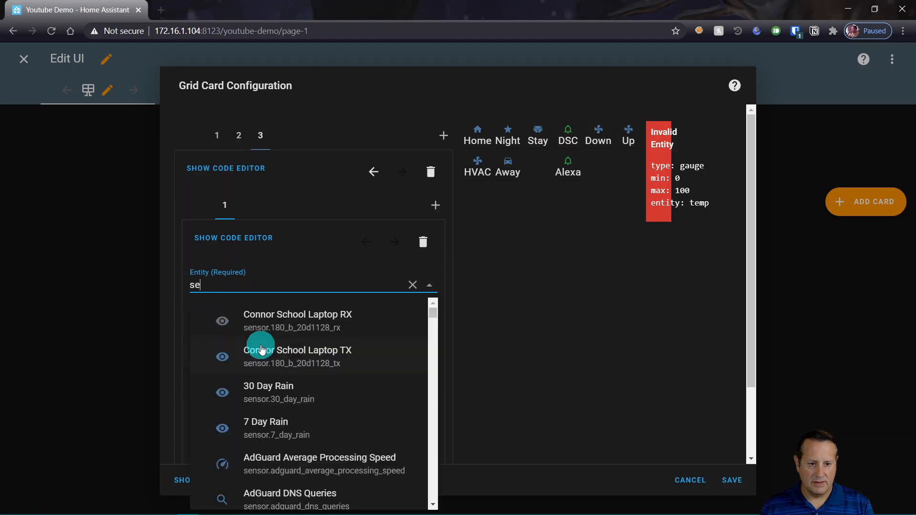
{"action": "type", "text": "nsor."}
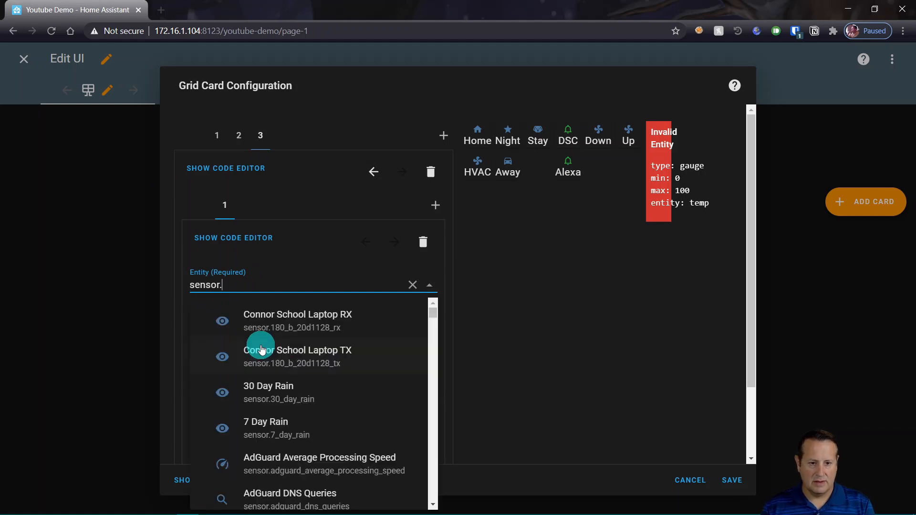
{"action": "type", "text": "wh65b"}
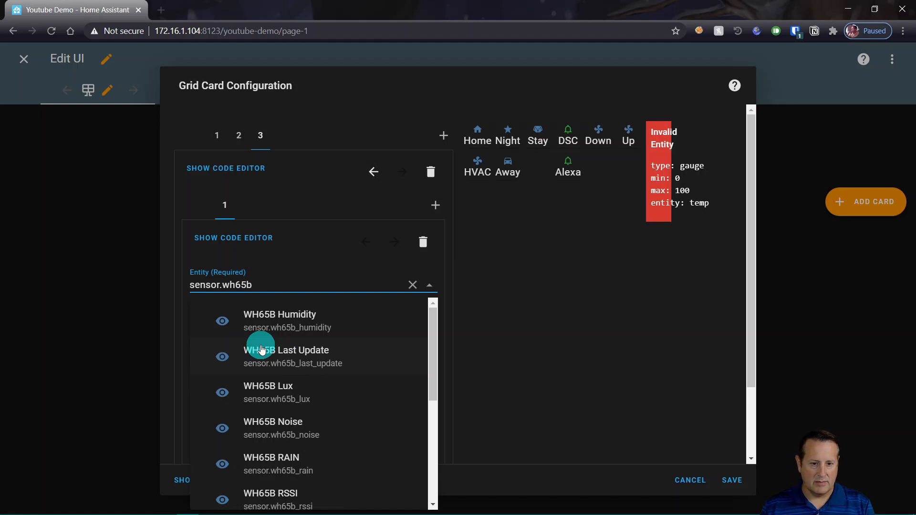
{"action": "type", "text": "_te"}
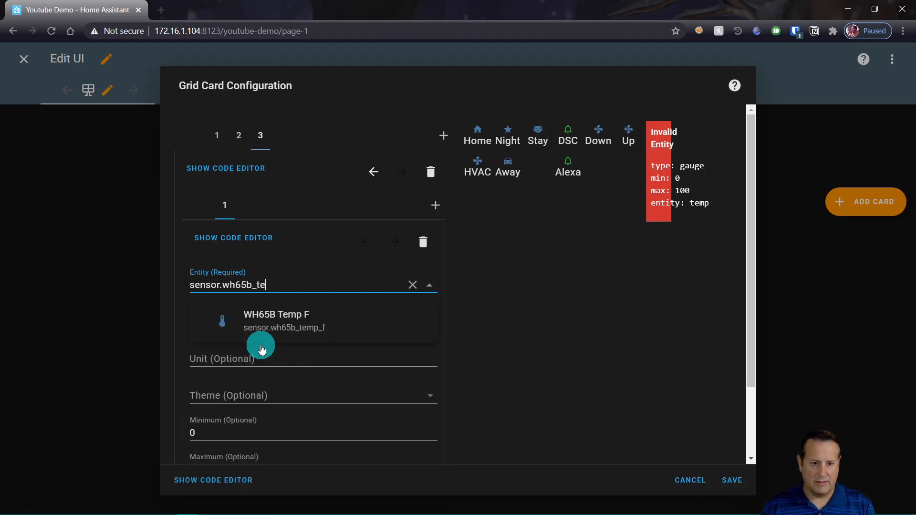
{"action": "left_click", "coordinate": [267, 327]}
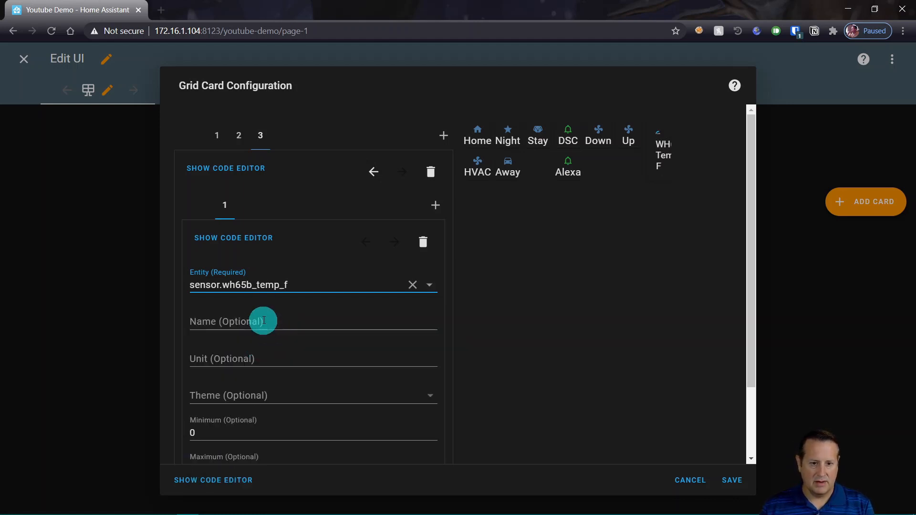
- Name the outdoor temperature gauge "Outside" and set its unit to F
{"action": "left_click", "coordinate": [264, 318]}
{"action": "type", "text": "Ou"}
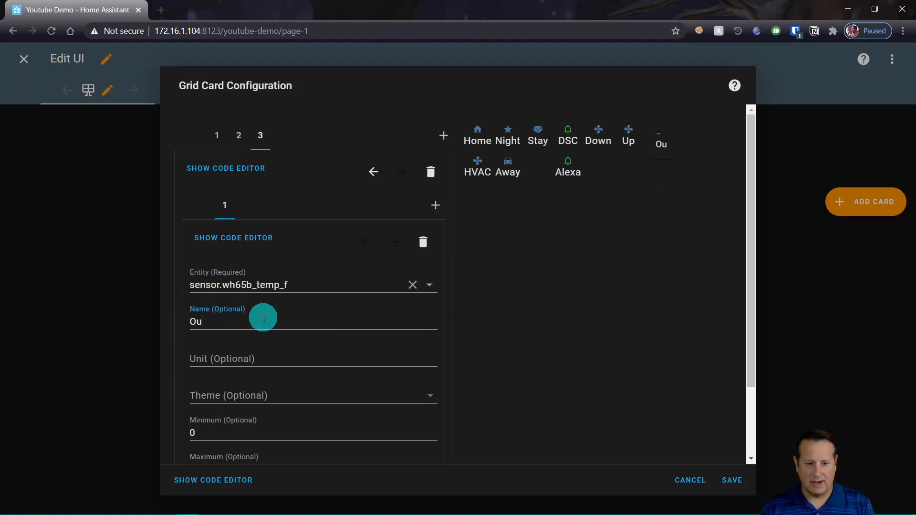
{"action": "type", "text": "tside"}
{"action": "left_click", "coordinate": [286, 353]}
{"action": "type", "text": "F"}
- Set the Outside gauge's range to a minimum of 25 and a maximum of 115
{"action": "scroll", "coordinate": [287, 400], "scroll_direction": "down", "scroll_amount": 2}
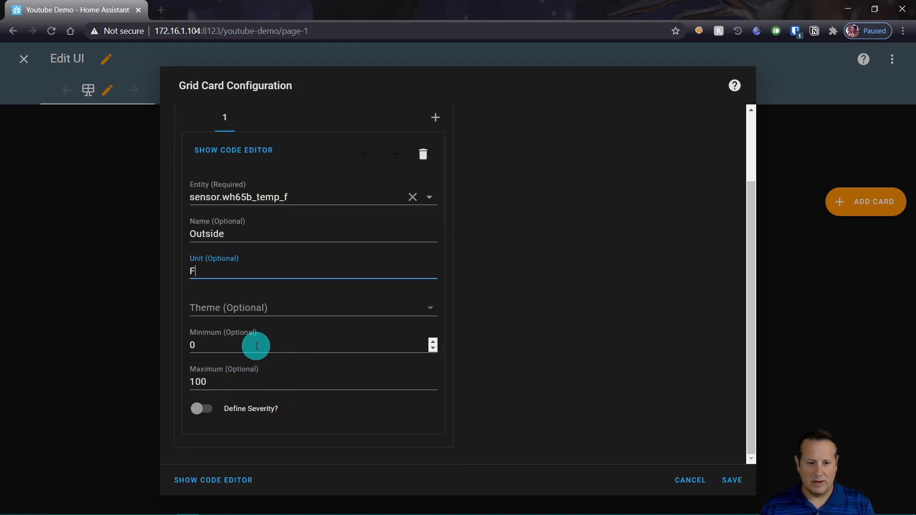
{"action": "left_click", "coordinate": [230, 345]}
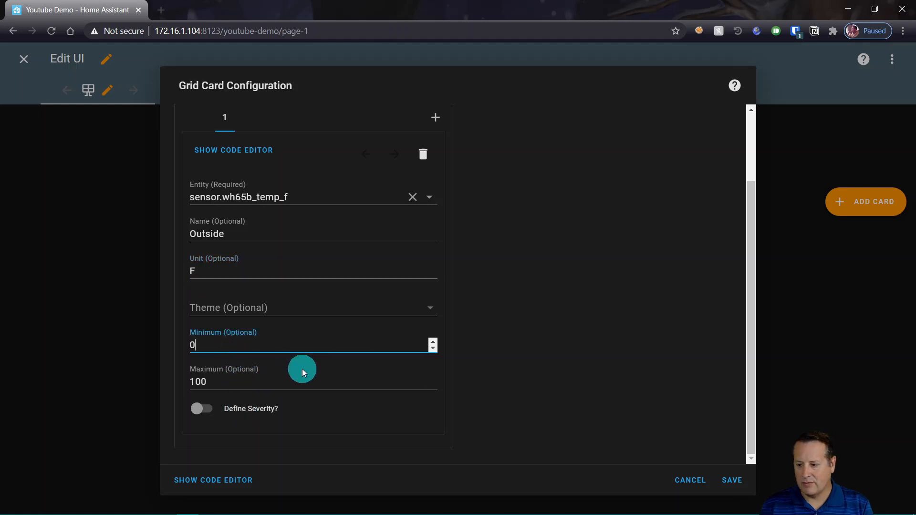
{"action": "key", "text": "BackSpace"}
{"action": "type", "text": "25"}
{"action": "key", "text": "Tab"}
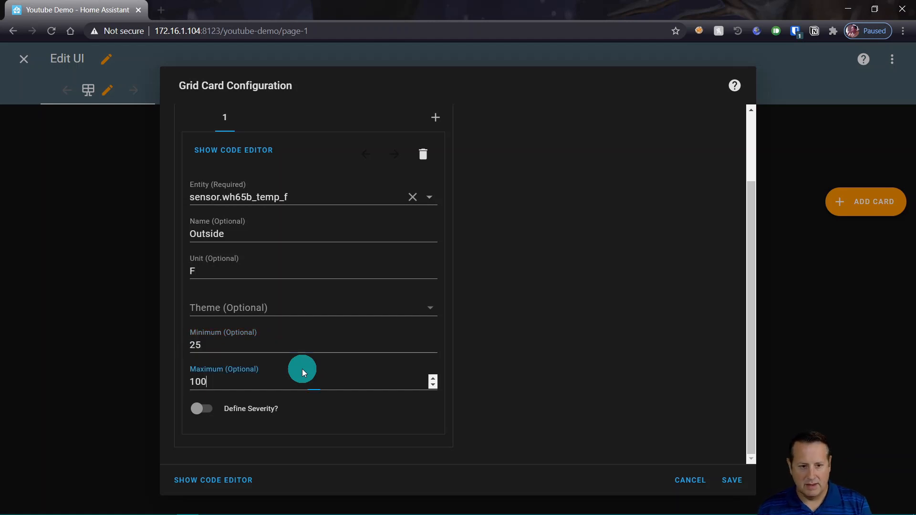
{"action": "key", "text": "BackSpace"}
{"action": "key", "text": "BackSpace"}
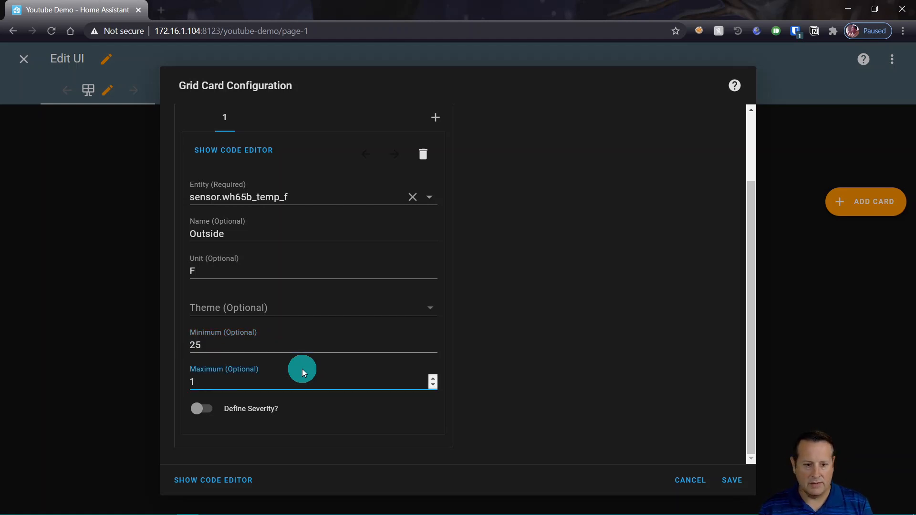
{"action": "type", "text": "15"}
- Enable severity for the Outside gauge with thresholds of green 65, yellow 85 and red 92
{"action": "left_click", "coordinate": [201, 408]}
{"action": "scroll", "coordinate": [317, 385], "scroll_direction": "down", "scroll_amount": 2}
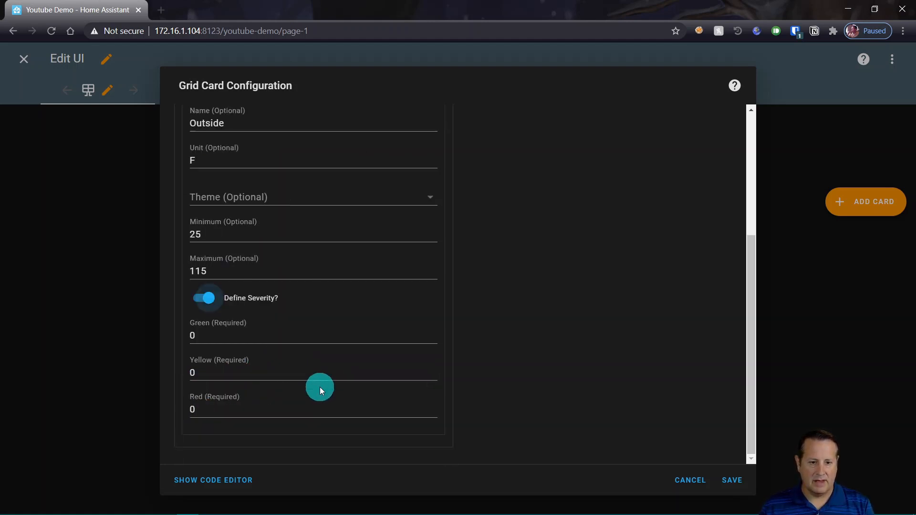
{"action": "left_click", "coordinate": [234, 339]}
{"action": "key", "text": "BackSpace"}
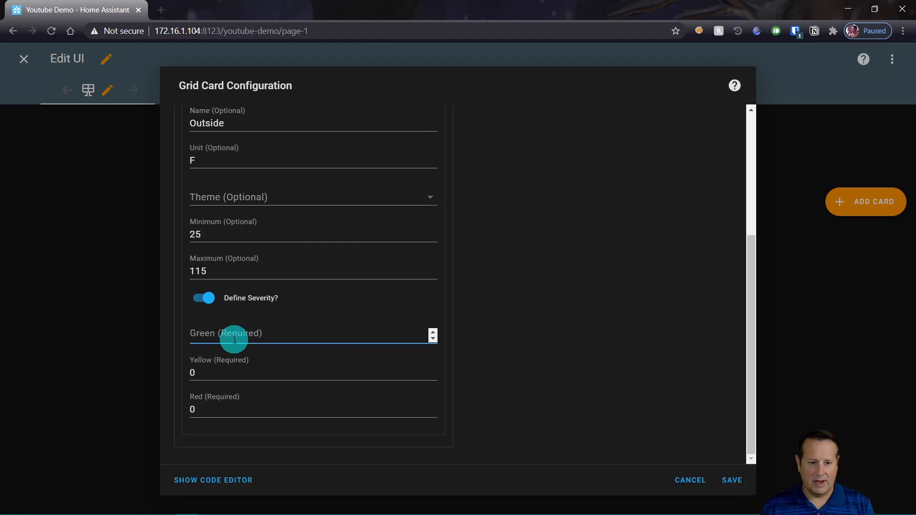
{"action": "type", "text": "65"}
{"action": "key", "text": "Tab"}
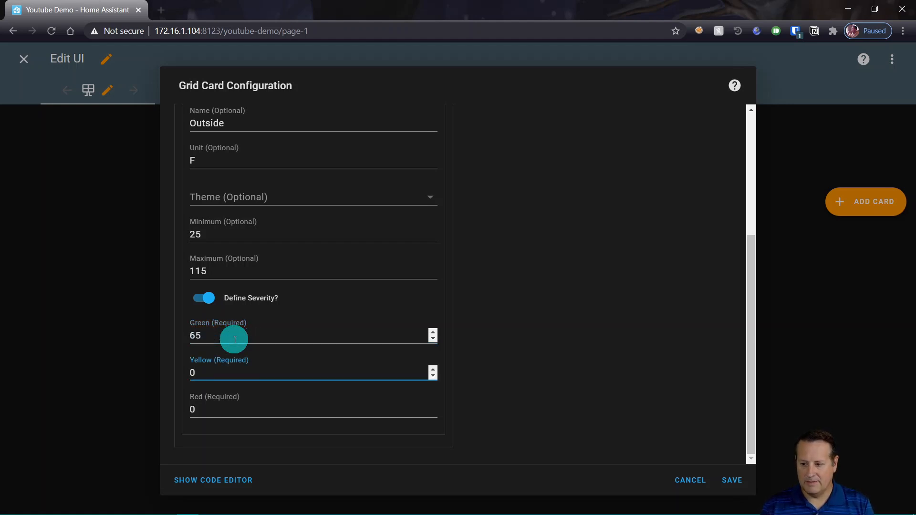
{"action": "key", "text": "BackSpace"}
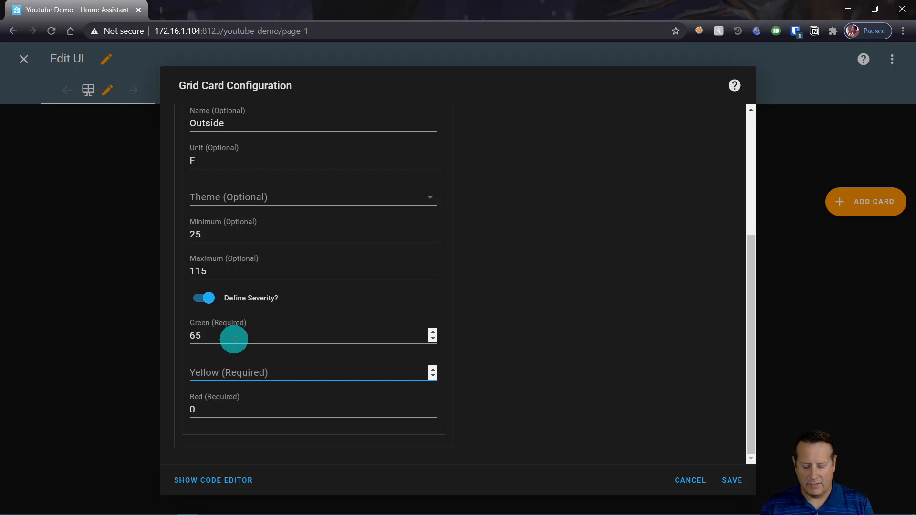
{"action": "type", "text": "85"}
{"action": "key", "text": "Tab"}
{"action": "key", "text": "BackSpace"}
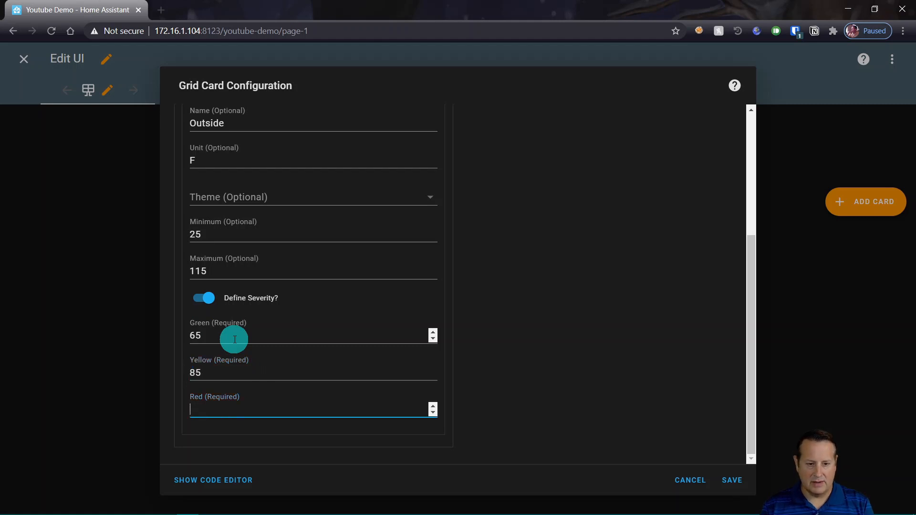
{"action": "type", "text": "92"}
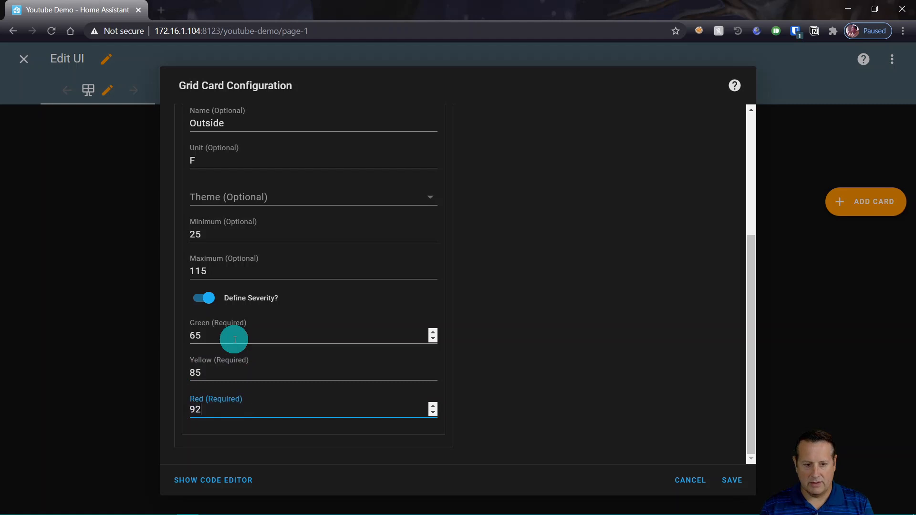
- Add a second gauge card to the third nested grid, alongside the Outside gauge
{"action": "scroll", "coordinate": [528, 336], "scroll_direction": "up", "scroll_amount": 4}
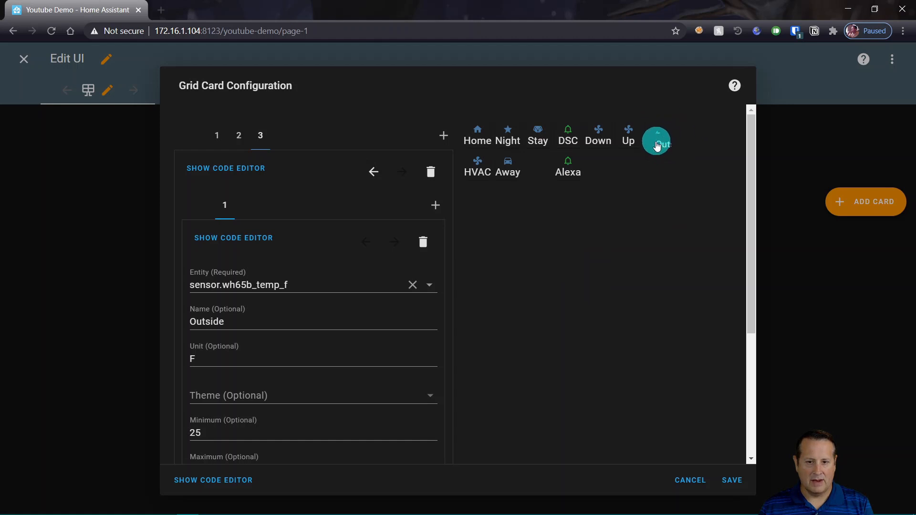
{"action": "left_click", "coordinate": [436, 206]}
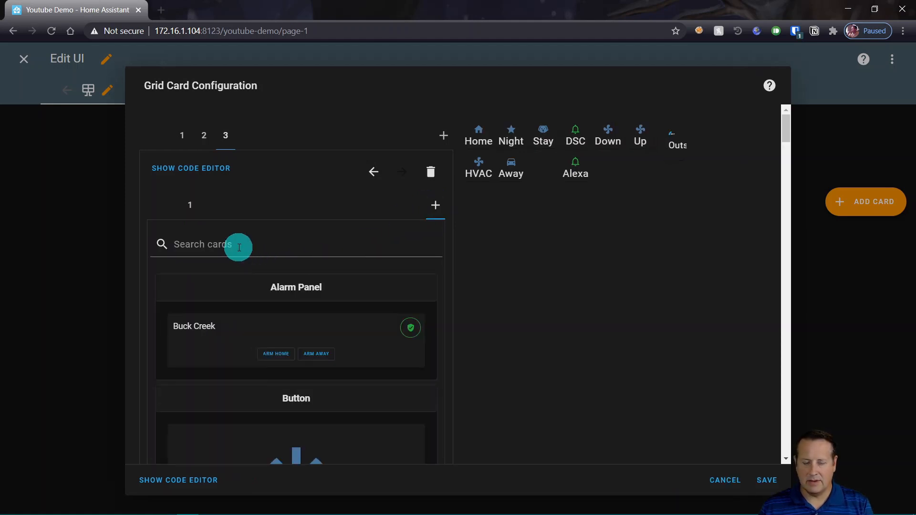
{"action": "left_click", "coordinate": [237, 246]}
{"action": "type", "text": "g"}
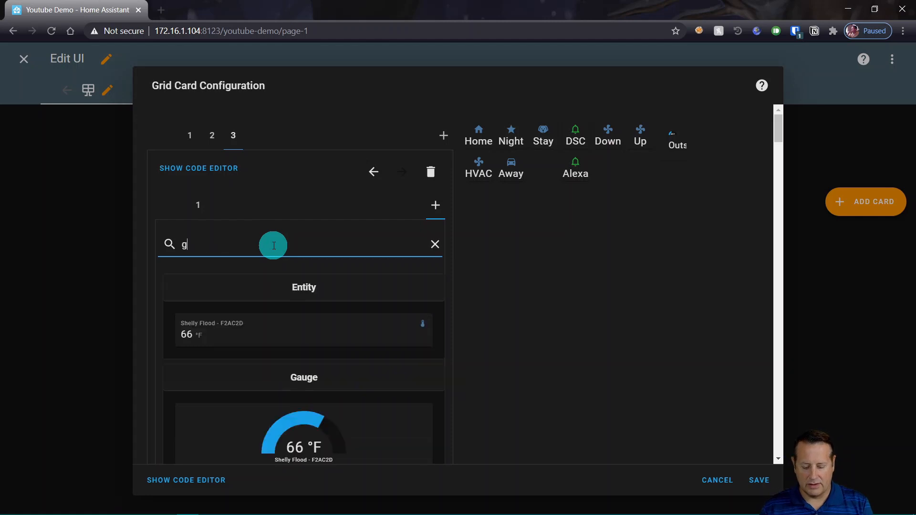
{"action": "type", "text": "a"}
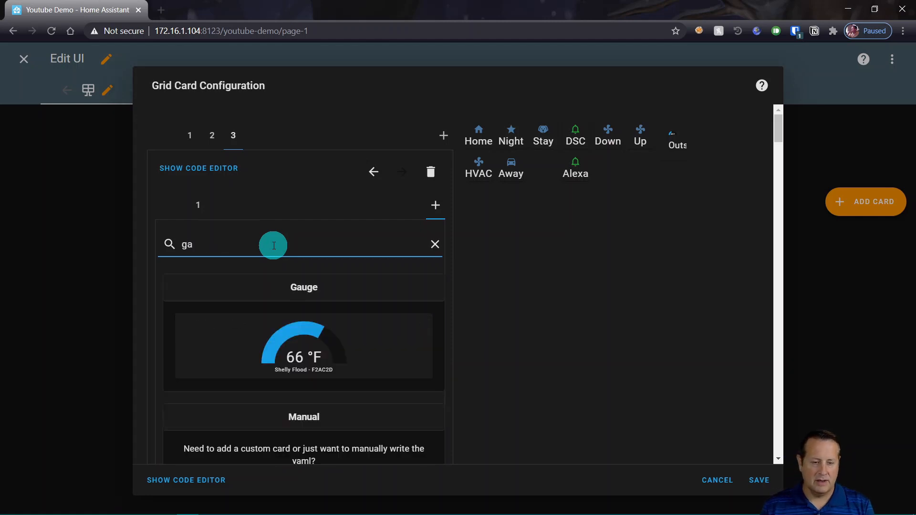
{"action": "left_click", "coordinate": [281, 352]}
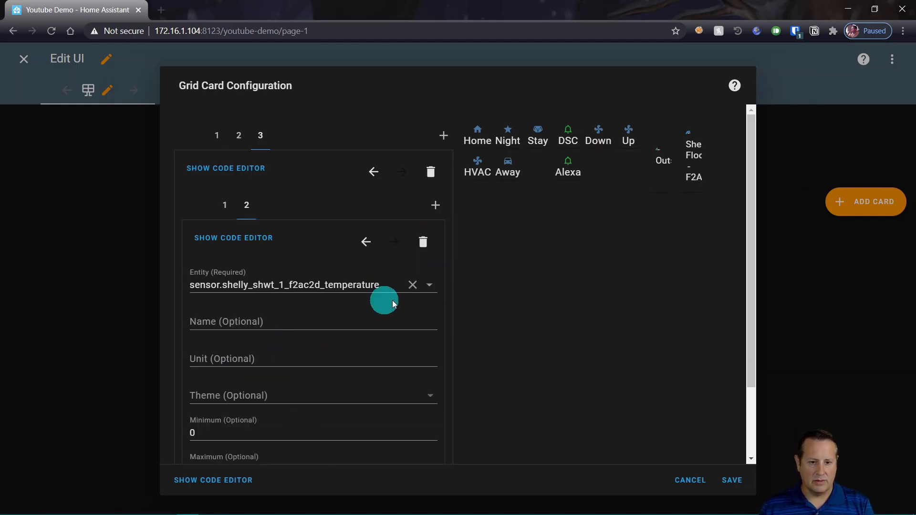
- Set the second gauge's entity to the Feels Like sensor, sensor.heat_index
{"action": "left_click", "coordinate": [412, 285]}
{"action": "type", "text": "sensor"}
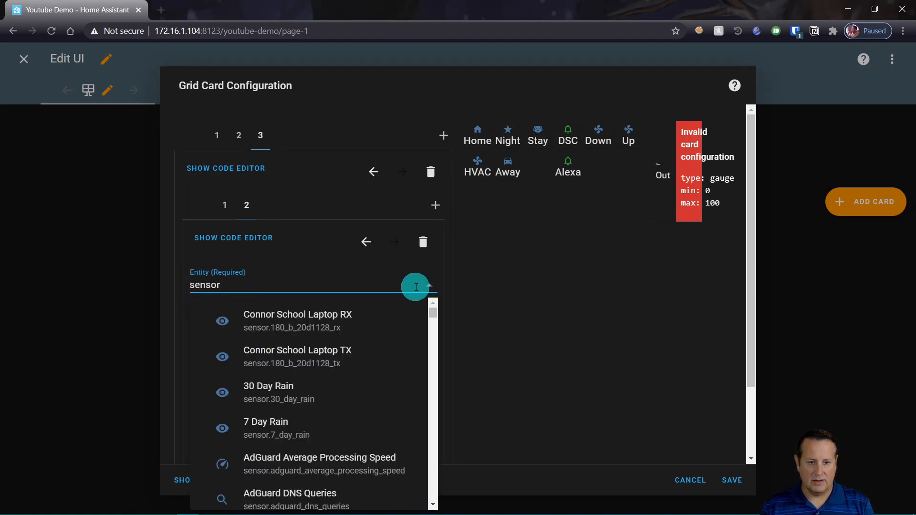
{"action": "type", "text": ".w"}
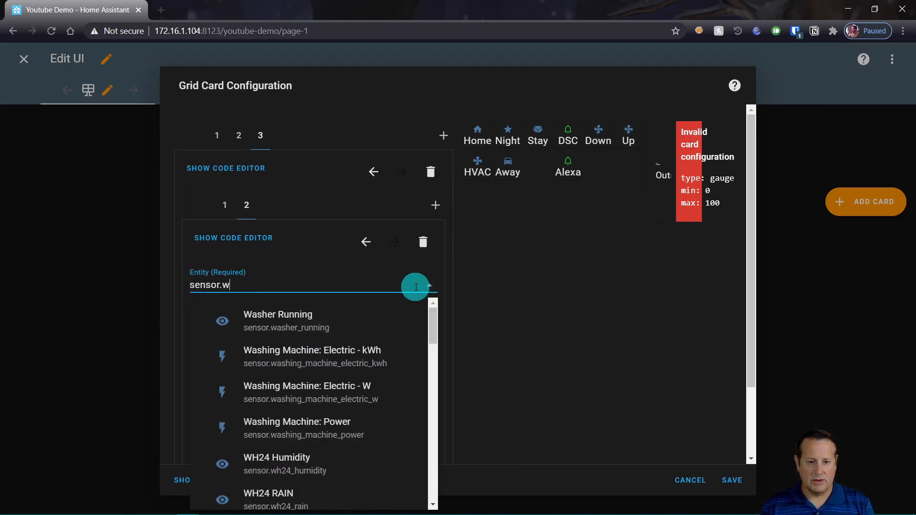
{"action": "type", "text": "h65"}
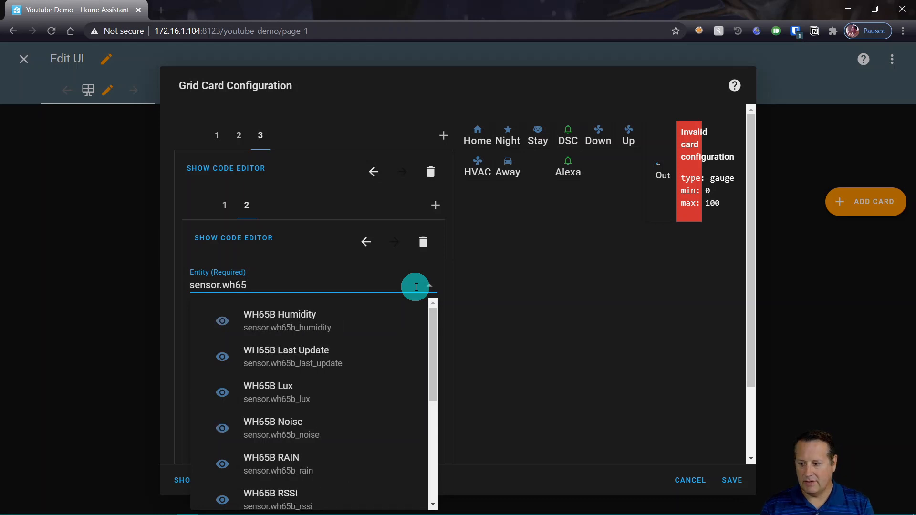
{"action": "key", "text": "BackSpace"}
{"action": "key", "text": "BackSpace"}
{"action": "key", "text": "BackSpace"}
{"action": "key", "text": "BackSpace"}
{"action": "type", "text": "hea"}
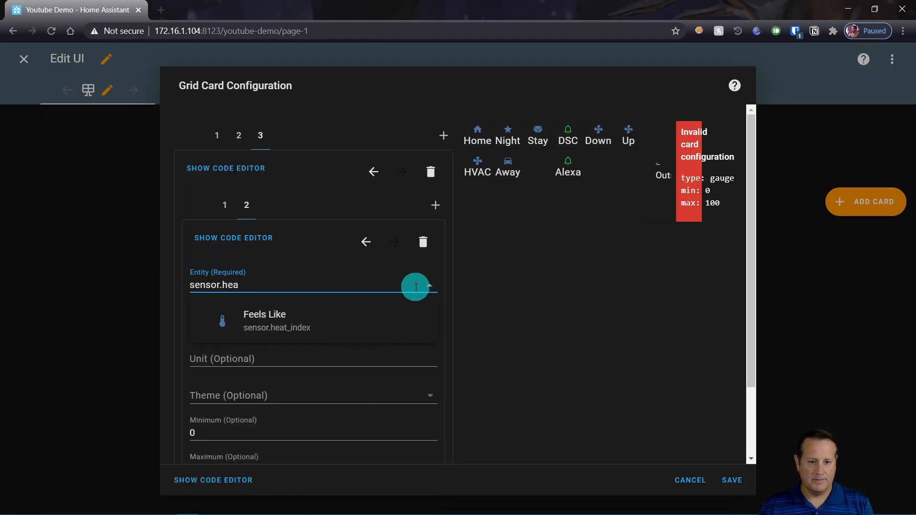
{"action": "left_click", "coordinate": [288, 320]}
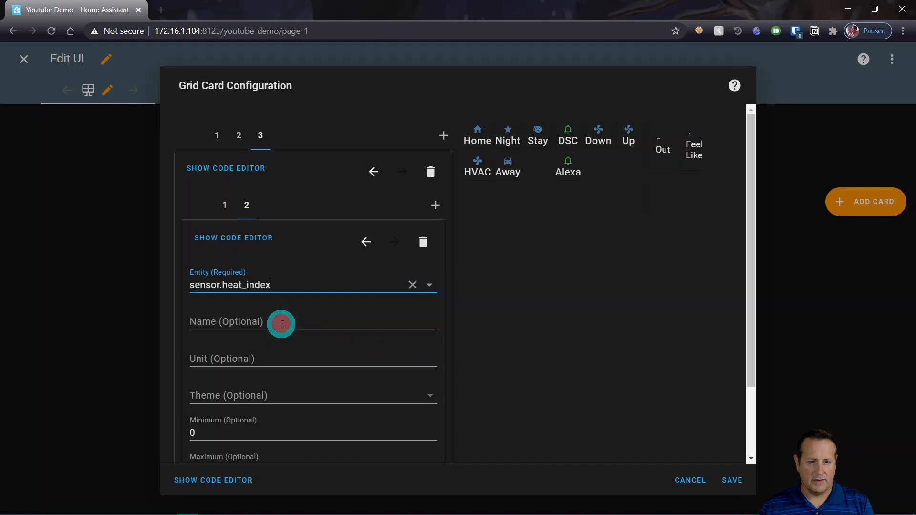
- Name the heat index gauge "Index" and set its unit to F
{"action": "left_click", "coordinate": [260, 320]}
{"action": "type", "text": "Fee"}
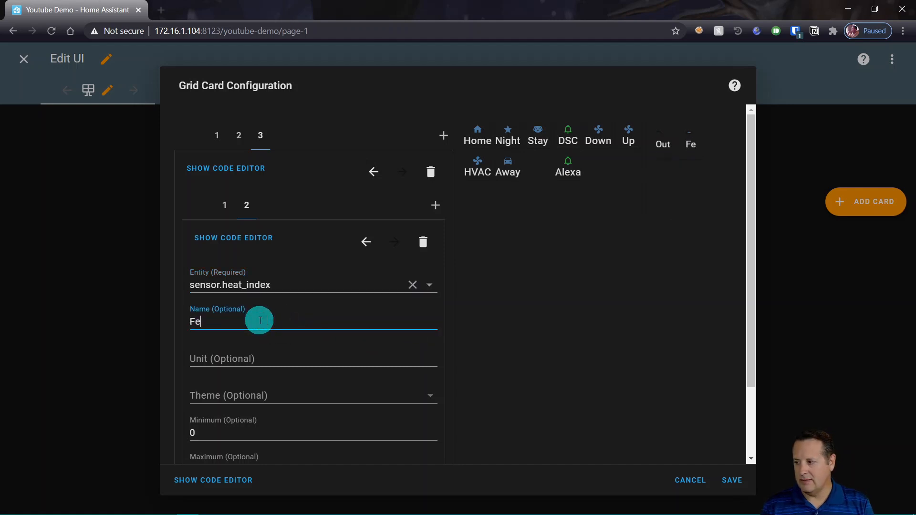
{"action": "key", "text": "BackSpace"}
{"action": "key", "text": "BackSpace"}
{"action": "key", "text": "BackSpace"}
{"action": "type", "text": "Index"}
{"action": "key", "text": "Tab"}
{"action": "type", "text": "F"}
{"action": "key", "text": "Tab"}
- Set the Index gauge's range to a minimum of 25 and a maximum of 120
{"action": "scroll", "coordinate": [229, 398], "scroll_direction": "down", "scroll_amount": 2}
{"action": "left_click", "coordinate": [235, 344]}
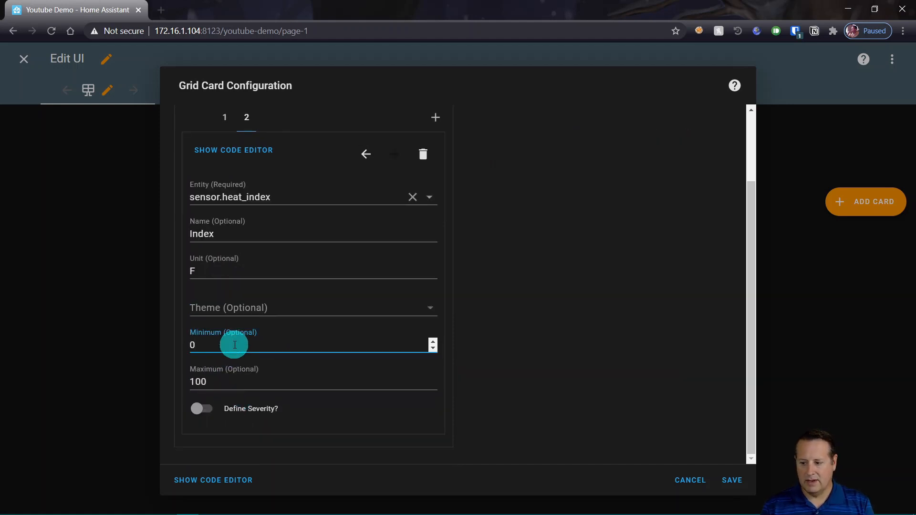
{"action": "key", "text": "BackSpace"}
{"action": "type", "text": "25"}
{"action": "key", "text": "Tab"}
{"action": "key", "text": "BackSpace"}
{"action": "type", "text": "2"}
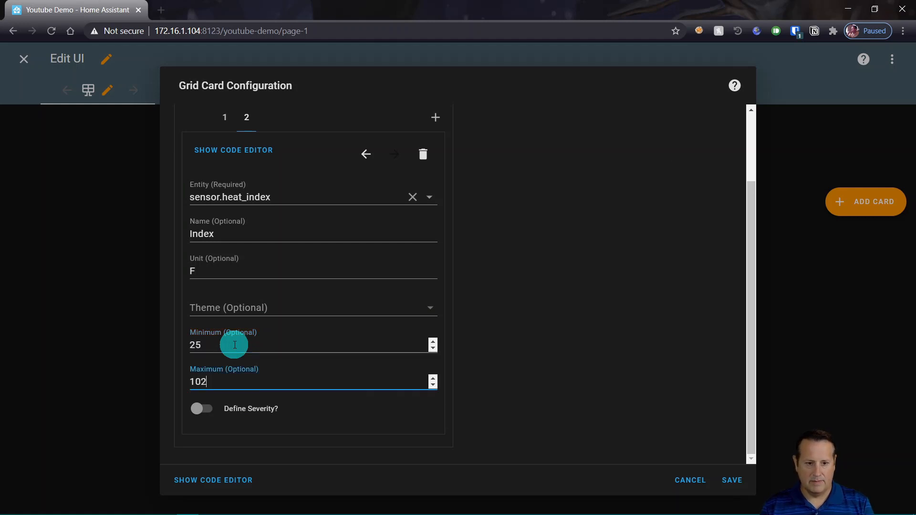
{"action": "key", "text": "BackSpace"}
{"action": "key", "text": "BackSpace"}
{"action": "type", "text": "20"}
- Define severity for the Index gauge with green at 65, yellow at 85 and red at 92
{"action": "left_click", "coordinate": [201, 409]}
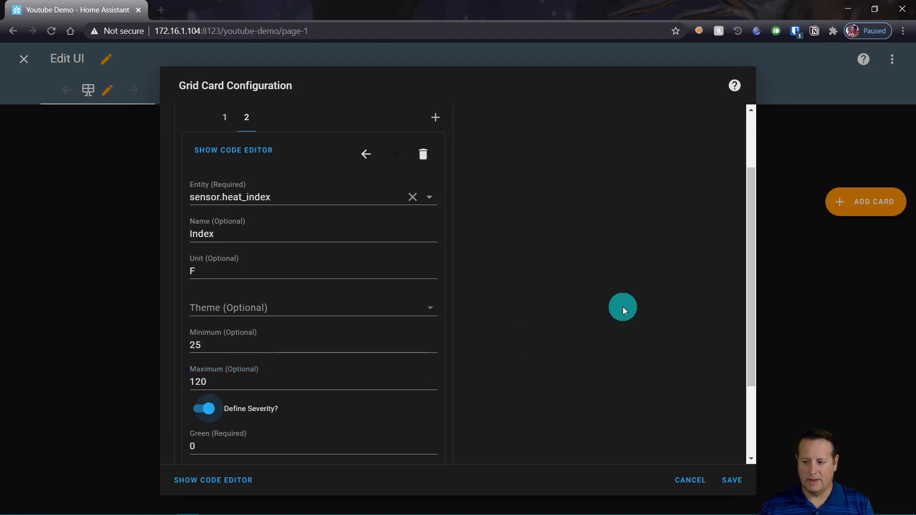
{"action": "scroll", "coordinate": [285, 431], "scroll_direction": "down", "scroll_amount": 2}
{"action": "left_click", "coordinate": [250, 339]}
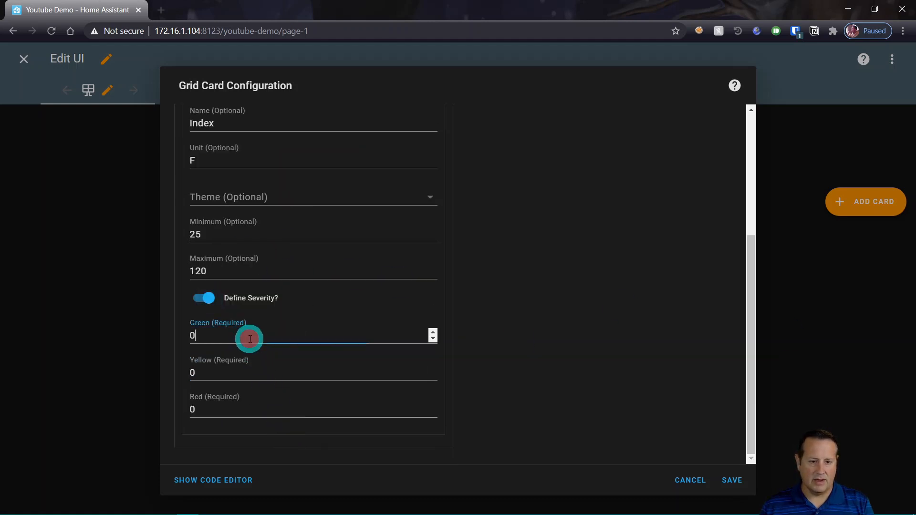
{"action": "key", "text": "BackSpace"}
{"action": "type", "text": "65"}
{"action": "key", "text": "Tab"}
{"action": "key", "text": "BackSpace"}
{"action": "type", "text": "85"}
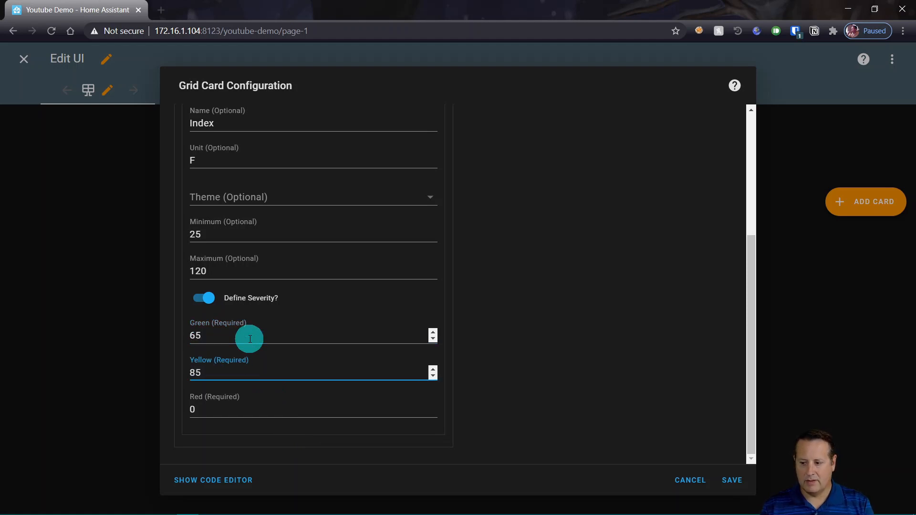
{"action": "key", "text": "Tab"}
{"action": "key", "text": "BackSpace"}
{"action": "type", "text": "8"}
{"action": "key", "text": "BackSpace"}
{"action": "type", "text": "92"}
{"action": "scroll", "coordinate": [250, 339], "scroll_direction": "up", "scroll_amount": 4}
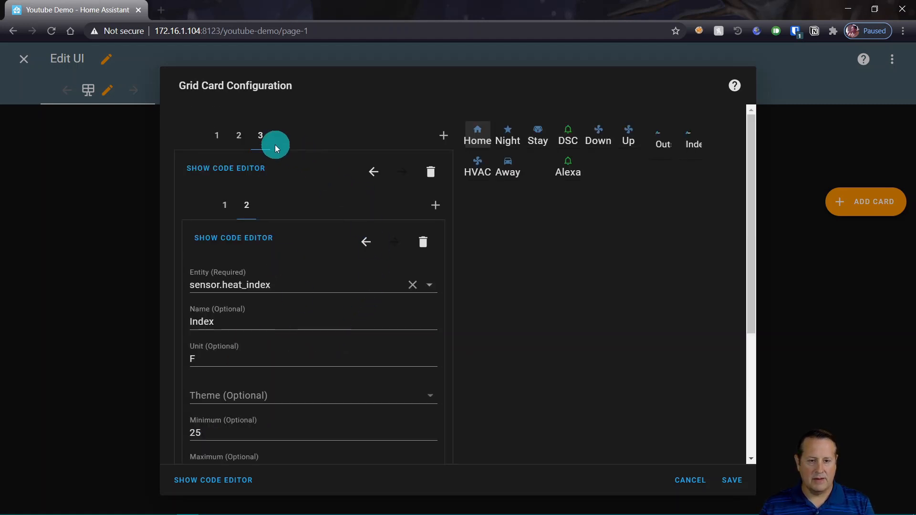
{"action": "left_click", "coordinate": [217, 135]}
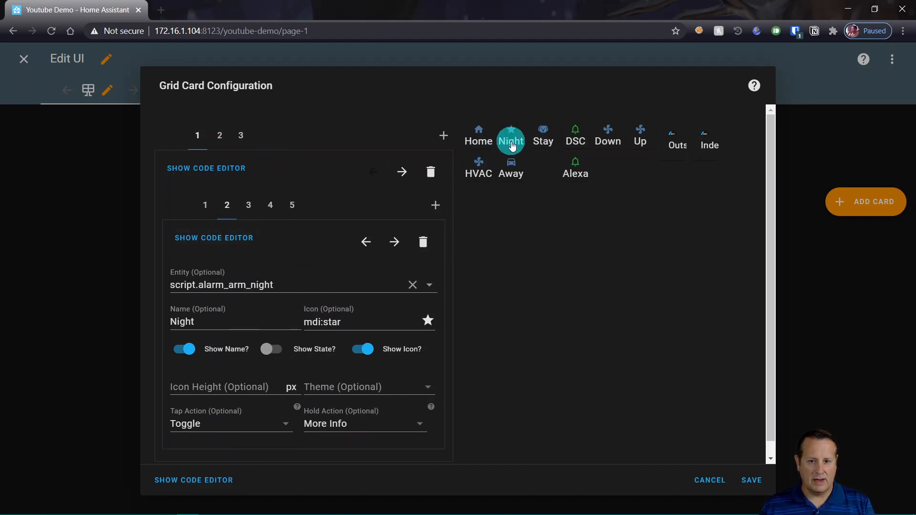
{"action": "left_click", "coordinate": [220, 135]}
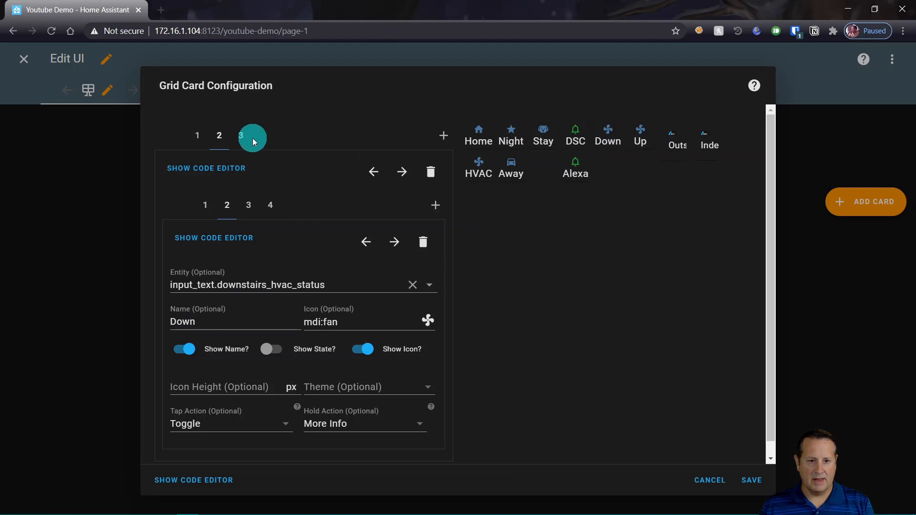
{"action": "left_click", "coordinate": [251, 140]}
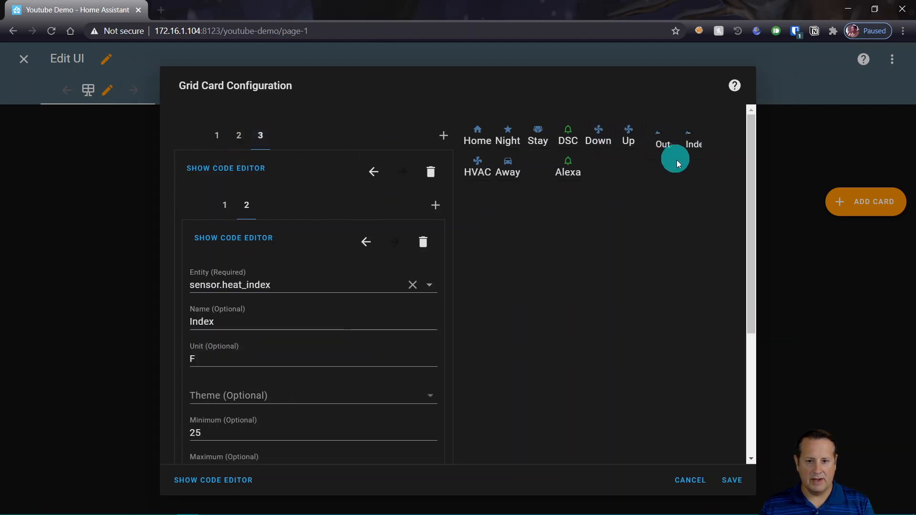
{"action": "scroll", "coordinate": [273, 303], "scroll_direction": "down", "scroll_amount": 5}
- Add columns: 1 beneath the outer grid's type line in its YAML code and check the preview
{"action": "left_click", "coordinate": [226, 489]}
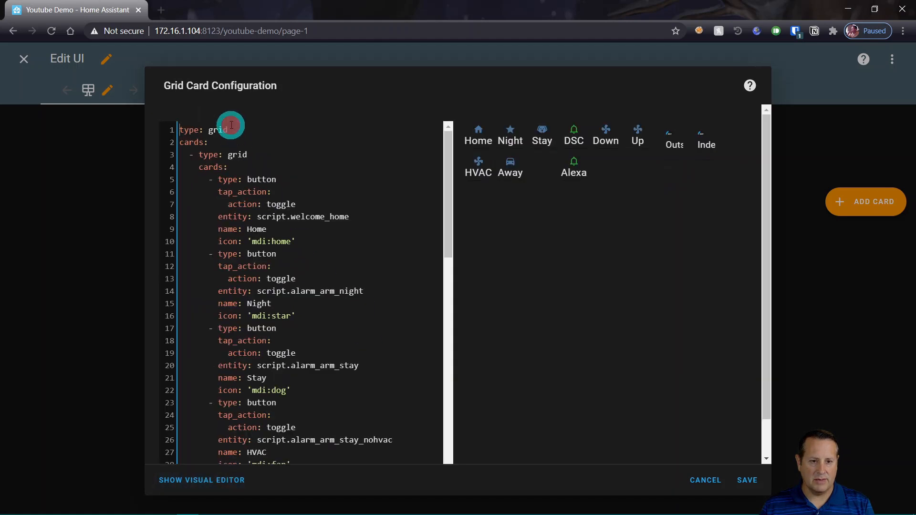
{"action": "left_click", "coordinate": [230, 125]}
{"action": "key", "text": "Return"}
{"action": "type", "text": "columns"}
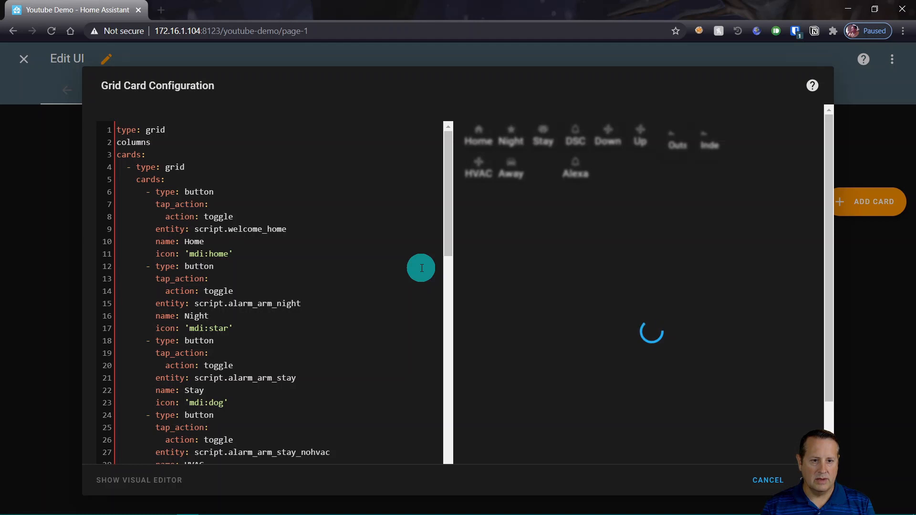
{"action": "scroll", "coordinate": [570, 210], "scroll_direction": "down", "scroll_amount": 5}
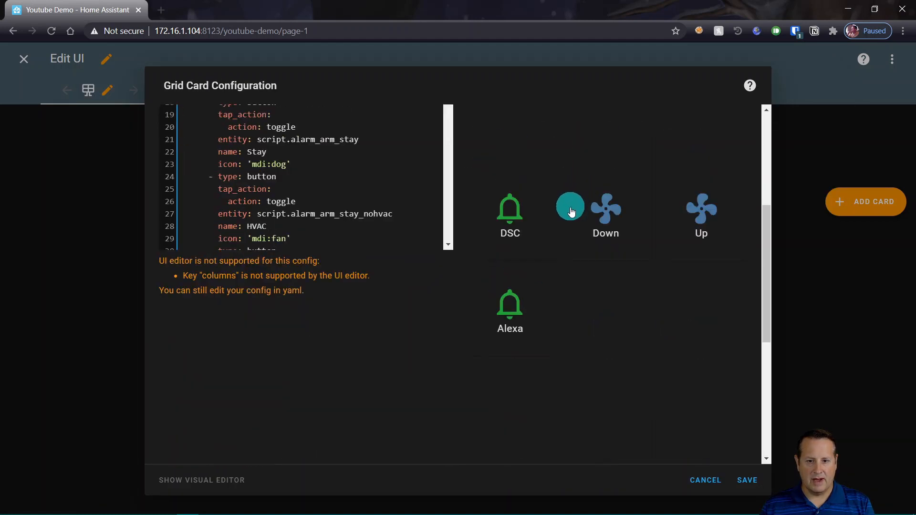
{"action": "scroll", "coordinate": [571, 210], "scroll_direction": "down", "scroll_amount": 5}
{"action": "scroll", "coordinate": [565, 282], "scroll_direction": "up", "scroll_amount": 10}
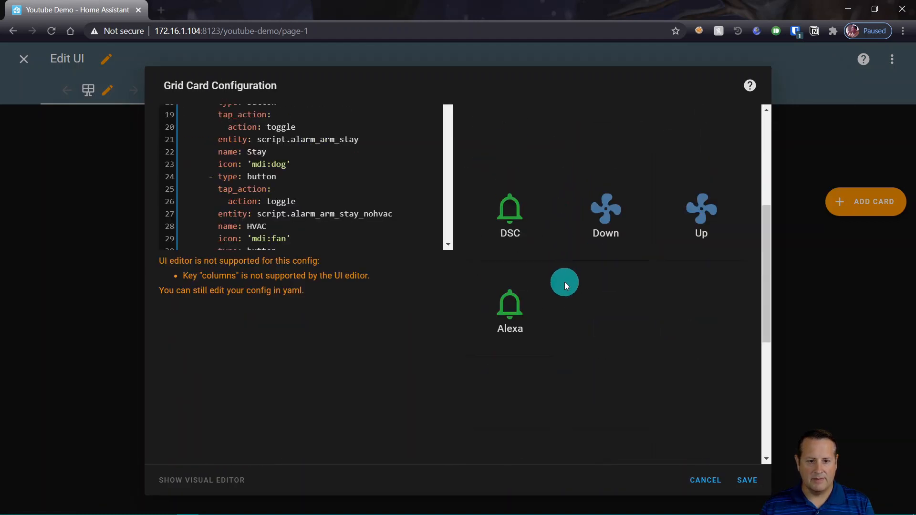
{"action": "scroll", "coordinate": [564, 282], "scroll_direction": "down", "scroll_amount": 7}
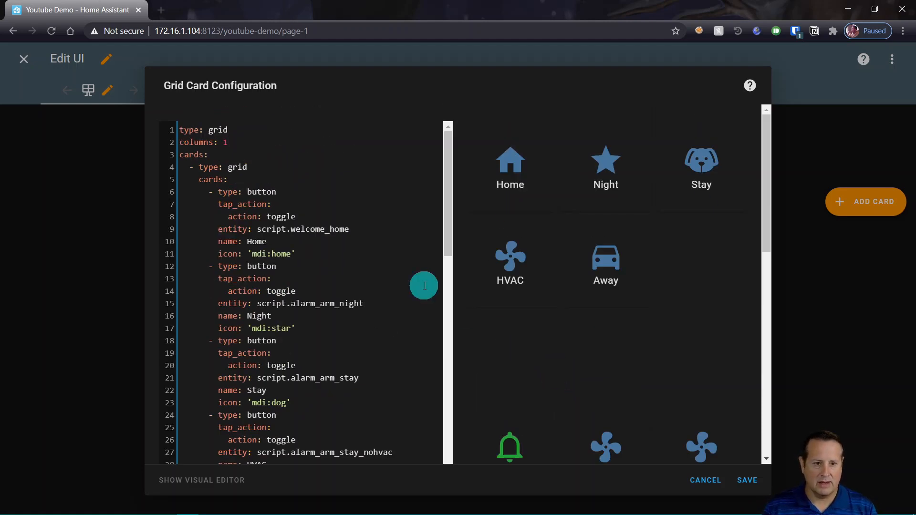
- Remove the columns line from the outer grid's YAML code and return to the visual editor
{"action": "key", "text": "BackSpace"}
{"action": "key", "text": "BackSpace"}
{"action": "key", "text": "BackSpace"}
{"action": "key", "text": "BackSpace"}
{"action": "key", "text": "BackSpace"}
{"action": "key", "text": "BackSpace"}
{"action": "key", "text": "BackSpace"}
{"action": "key", "text": "BackSpace"}
{"action": "key", "text": "BackSpace"}
{"action": "key", "text": "BackSpace"}
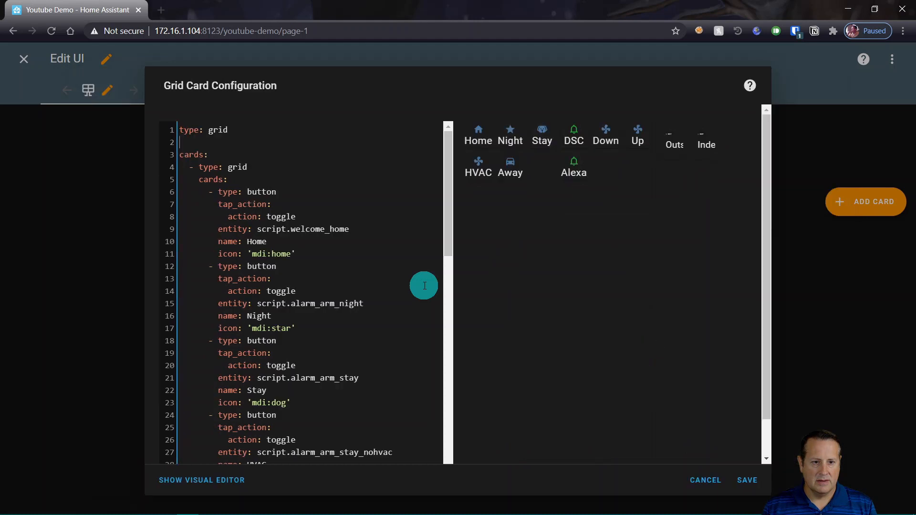
{"action": "key", "text": "BackSpace"}
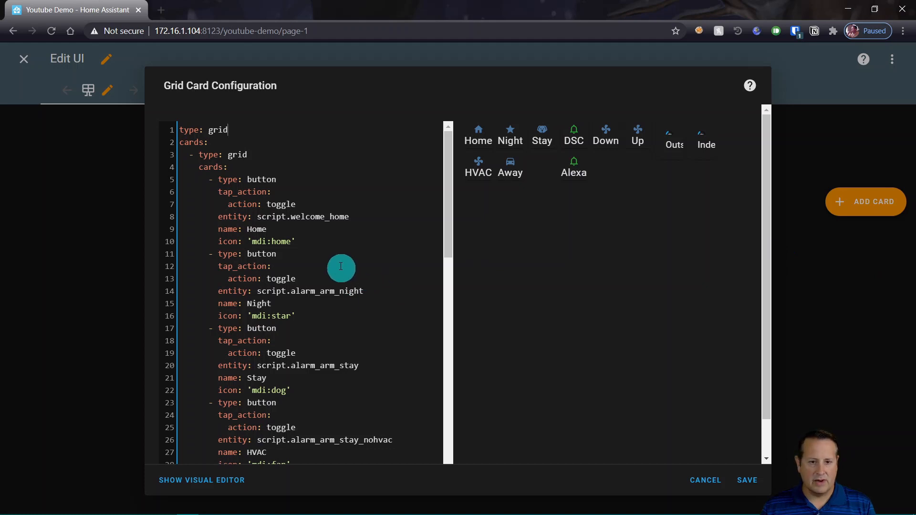
{"action": "left_click", "coordinate": [206, 494]}
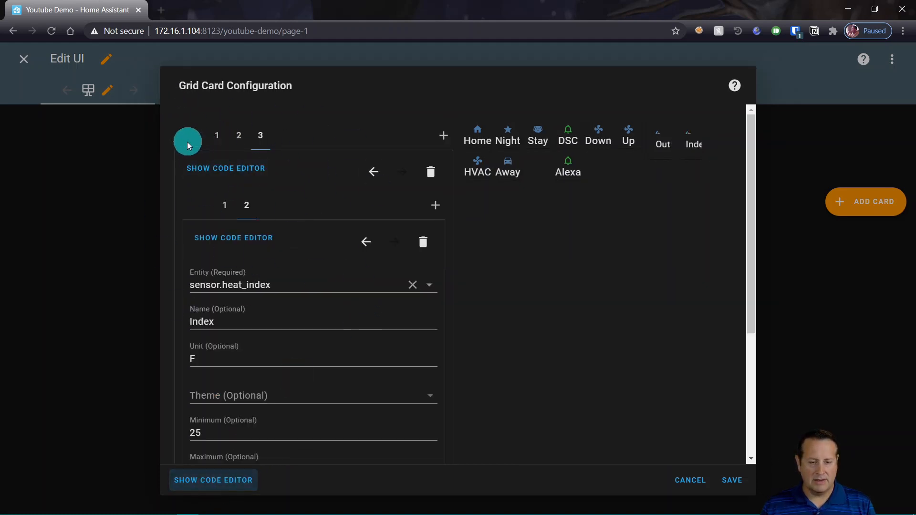
- Add a Custom: Bar Card as the fourth card of the outer grid
{"action": "left_click", "coordinate": [443, 136]}
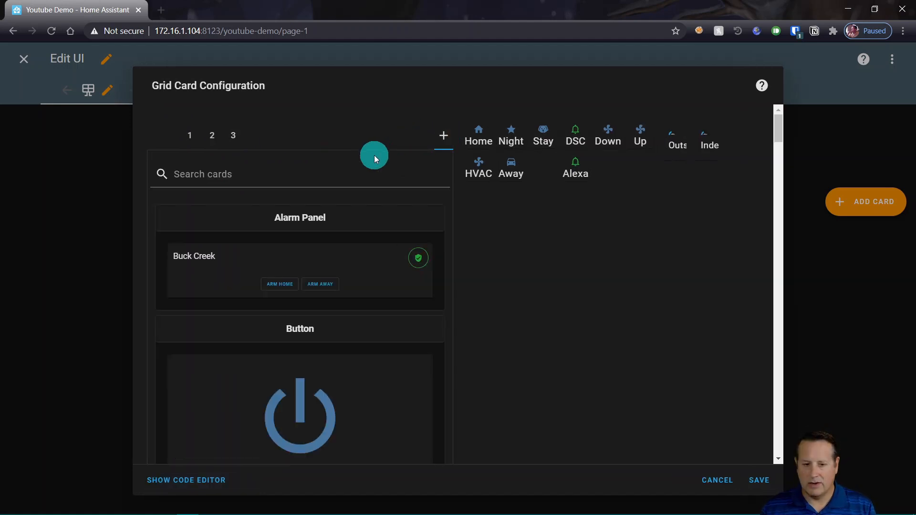
{"action": "left_click", "coordinate": [252, 173]}
{"action": "type", "text": "gau"}
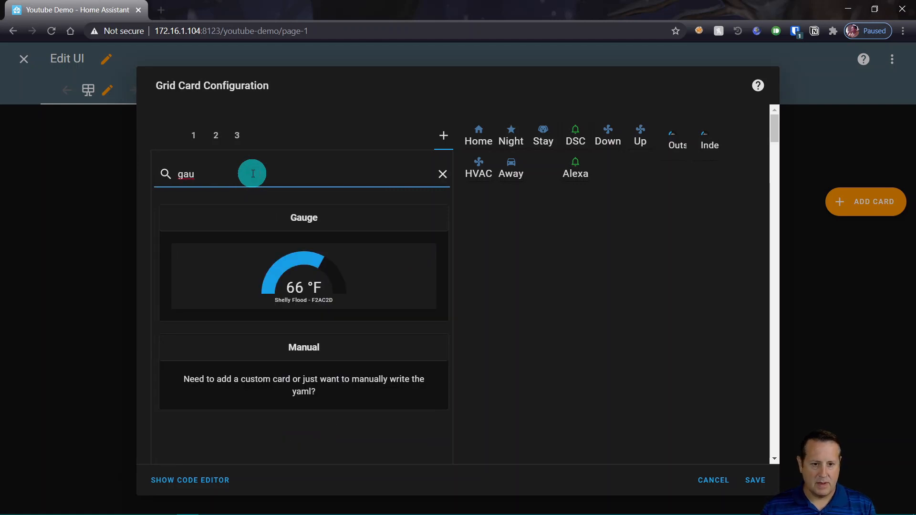
{"action": "key", "text": "BackSpace"}
{"action": "key", "text": "BackSpace"}
{"action": "key", "text": "BackSpace"}
{"action": "type", "text": "bar"}
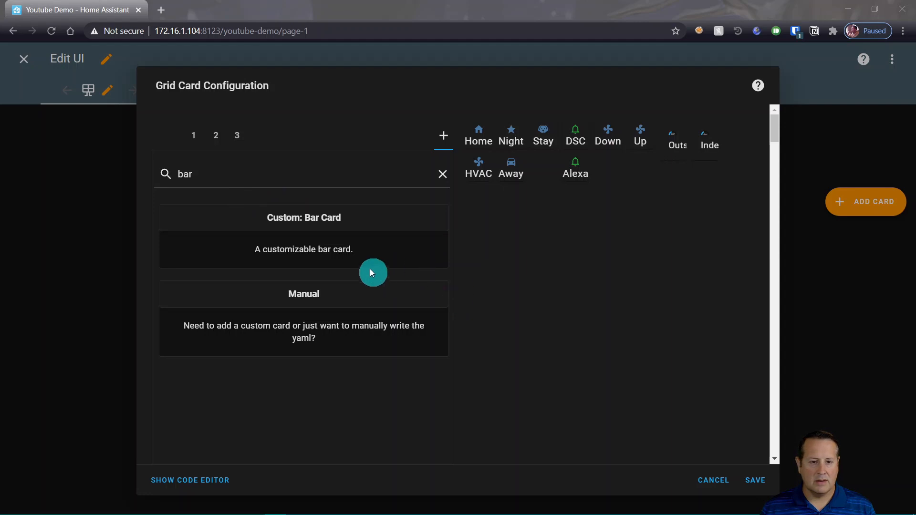
{"action": "left_click", "coordinate": [296, 225]}
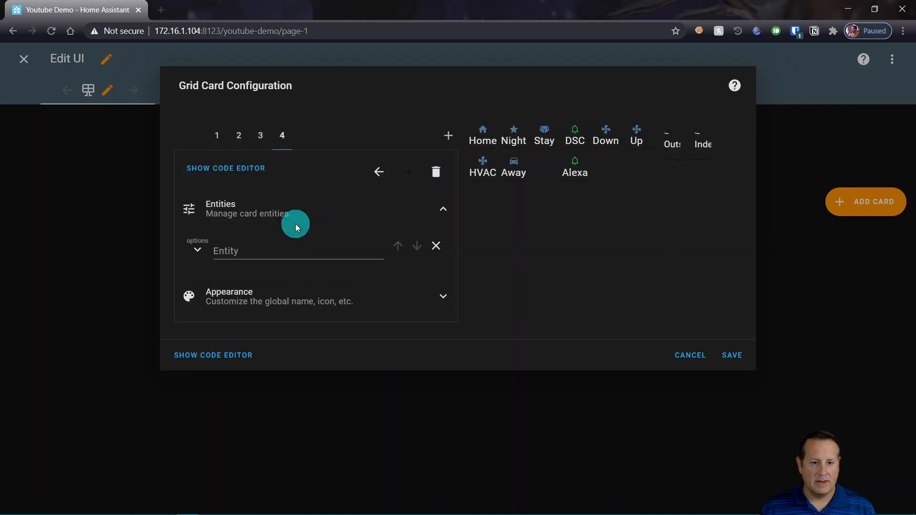
- Set the bar card's entity to sensor.wh65b_last_update
{"action": "left_click", "coordinate": [251, 253]}
{"action": "type", "text": "s"}
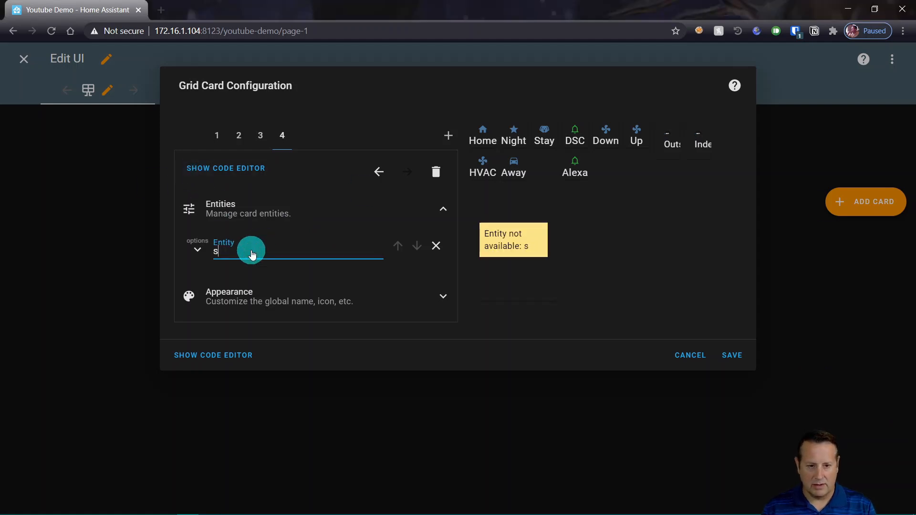
{"action": "type", "text": "ensor.wh"}
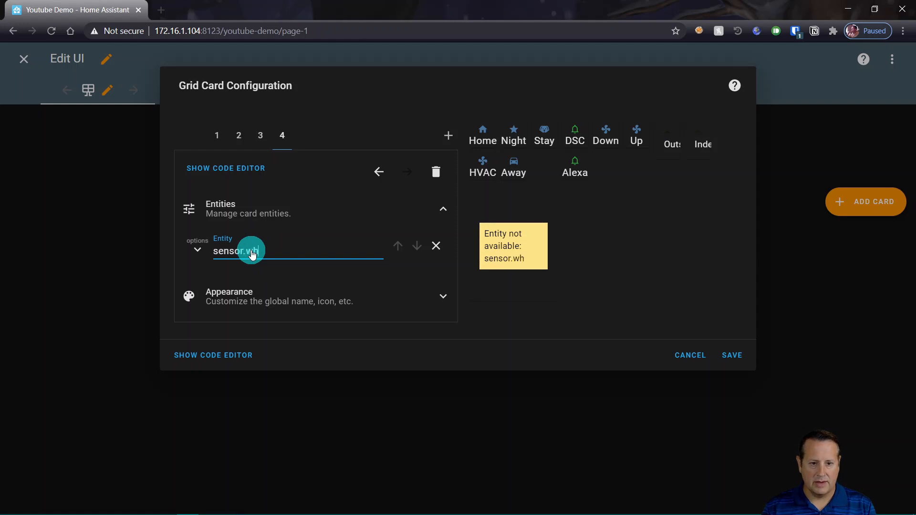
{"action": "type", "text": "65b_last_update"}
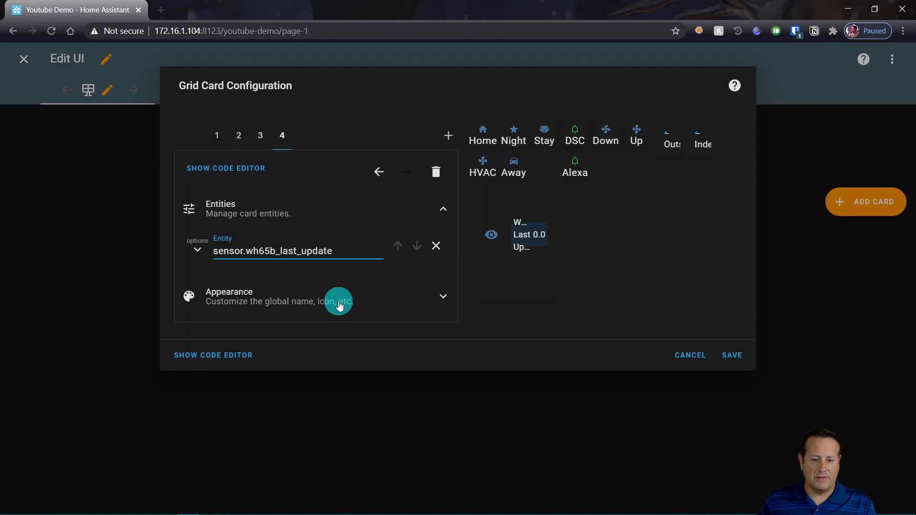
- Give the bar card the header title "Last Update" in its appearance settings
{"action": "left_click", "coordinate": [442, 296]}
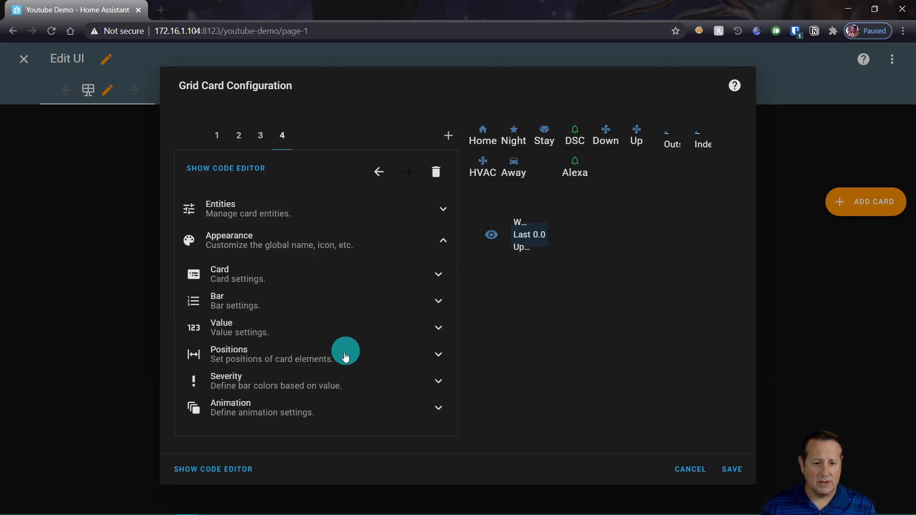
{"action": "left_click", "coordinate": [437, 275]}
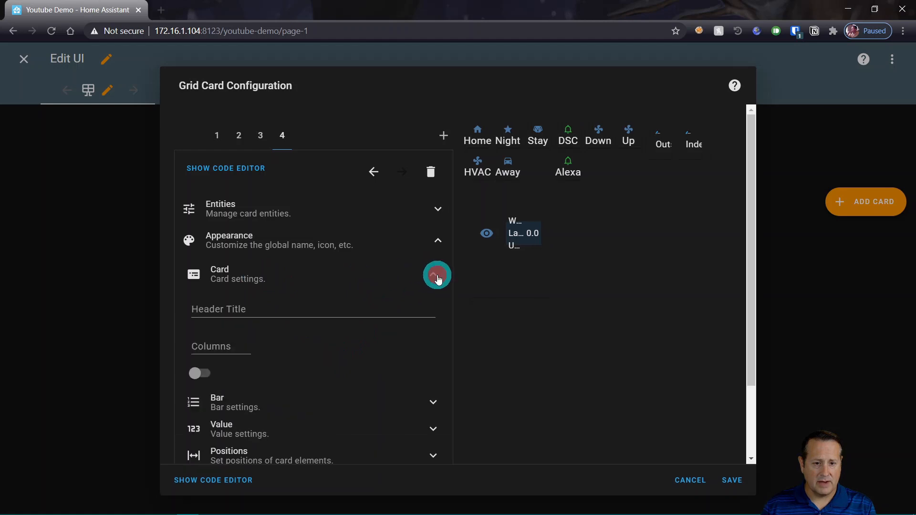
{"action": "left_click", "coordinate": [437, 279]}
{"action": "left_click", "coordinate": [437, 279]}
{"action": "left_click", "coordinate": [256, 309]}
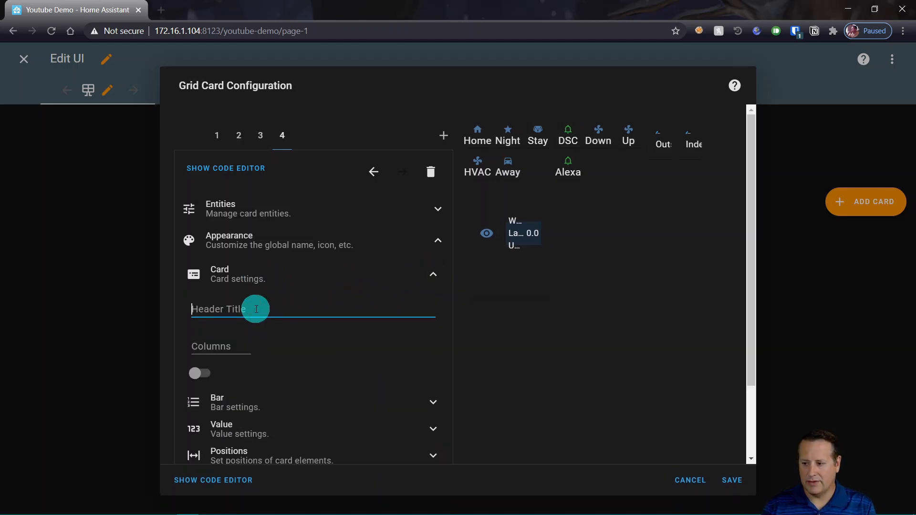
{"action": "type", "text": "Last "}
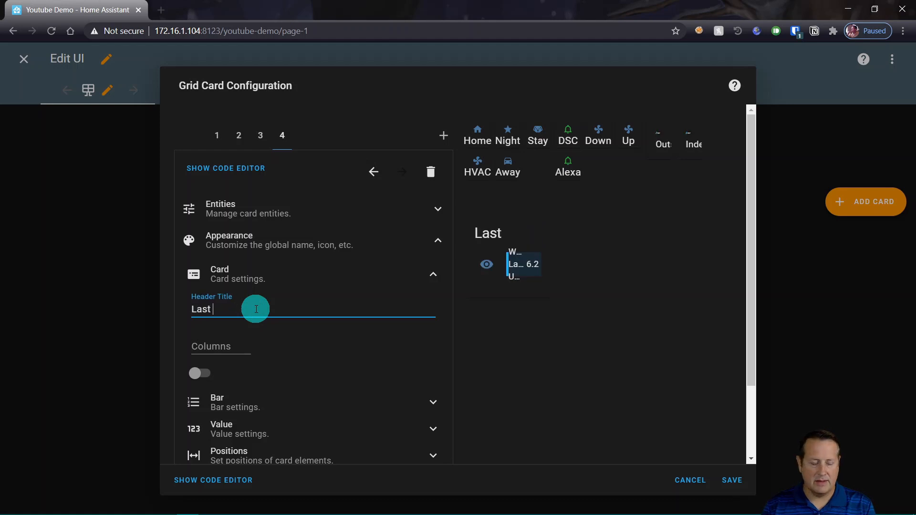
{"action": "type", "text": "Update"}
- Look through the bar card's Bar, Value, Positions, Severity and Animation appearance settings
{"action": "scroll", "coordinate": [334, 391], "scroll_direction": "down", "scroll_amount": 2}
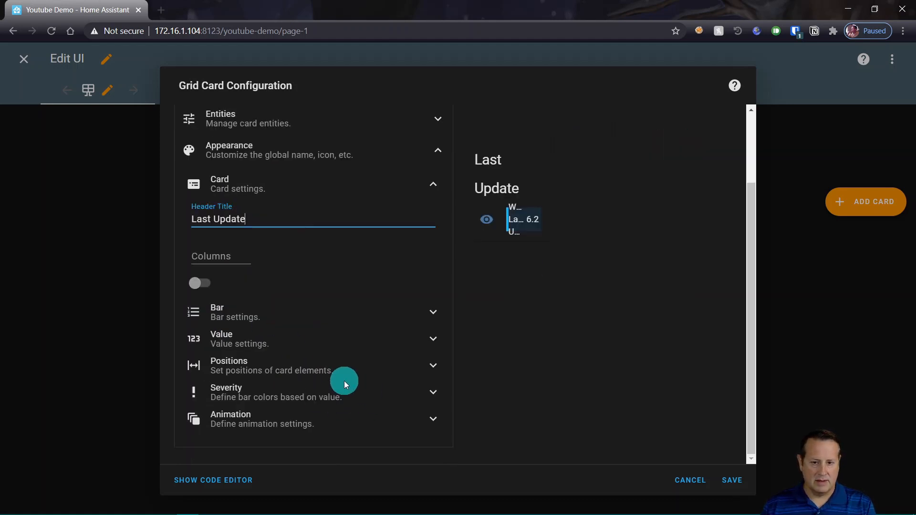
{"action": "left_click", "coordinate": [428, 314]}
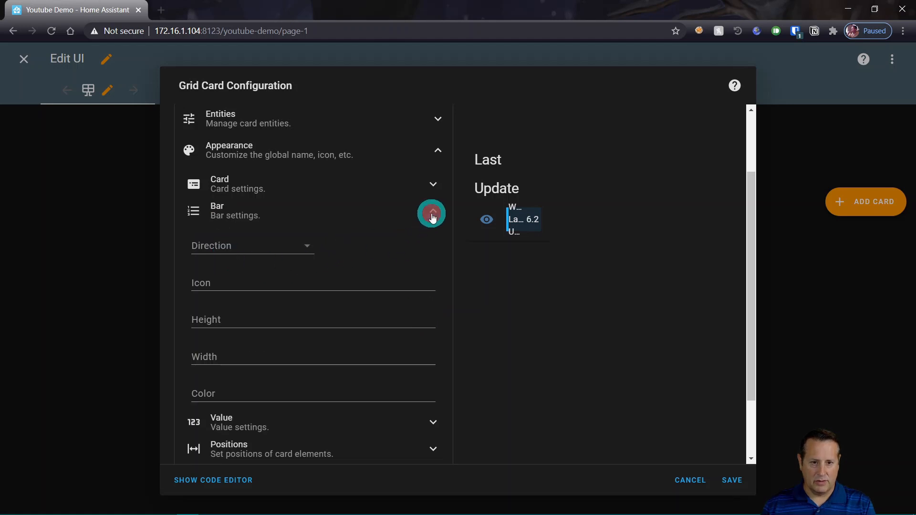
{"action": "left_click", "coordinate": [430, 221]}
{"action": "left_click", "coordinate": [441, 332]}
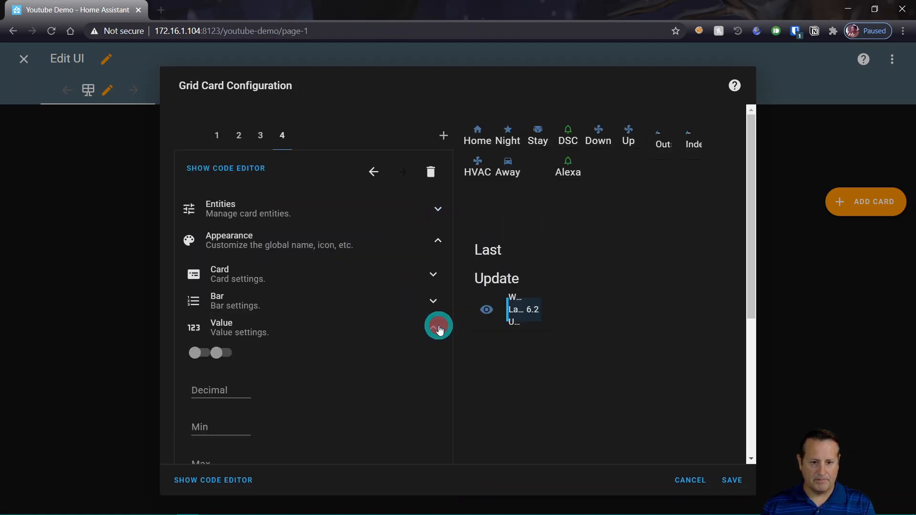
{"action": "left_click", "coordinate": [433, 328]}
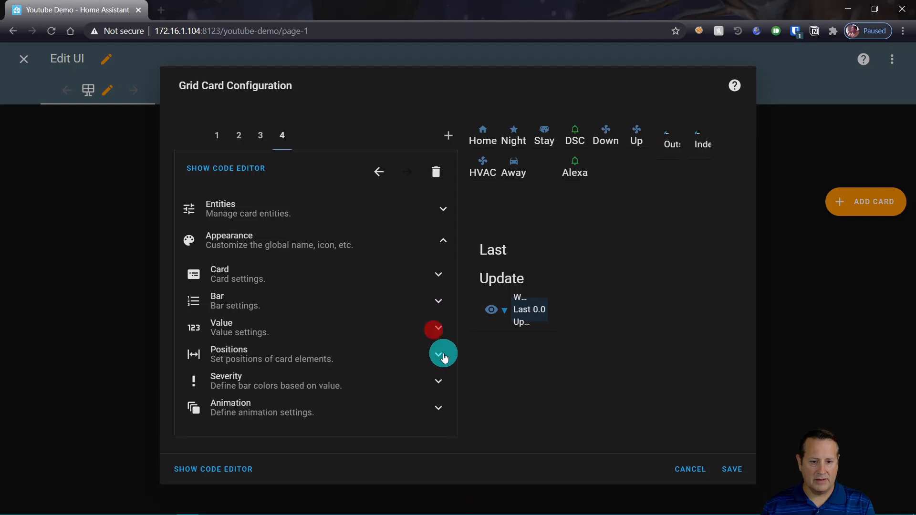
{"action": "left_click", "coordinate": [439, 358]}
{"action": "left_click", "coordinate": [439, 358]}
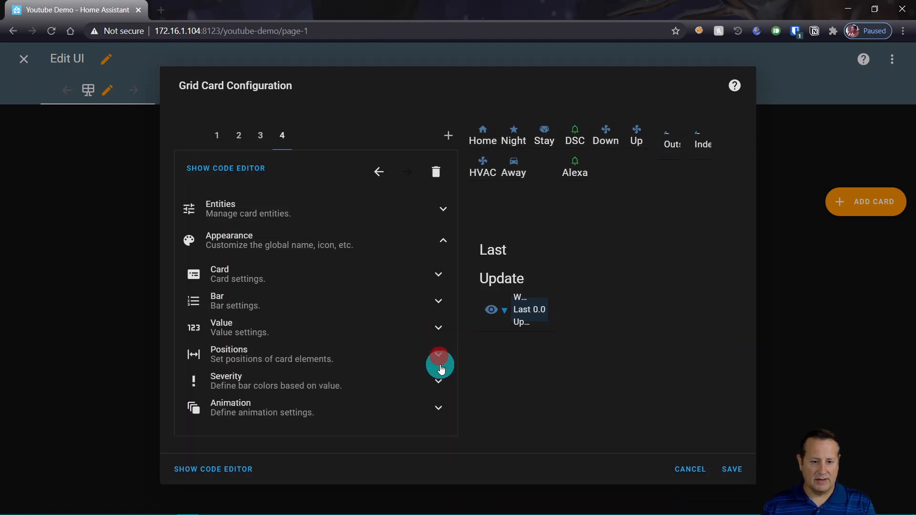
{"action": "left_click", "coordinate": [433, 380]}
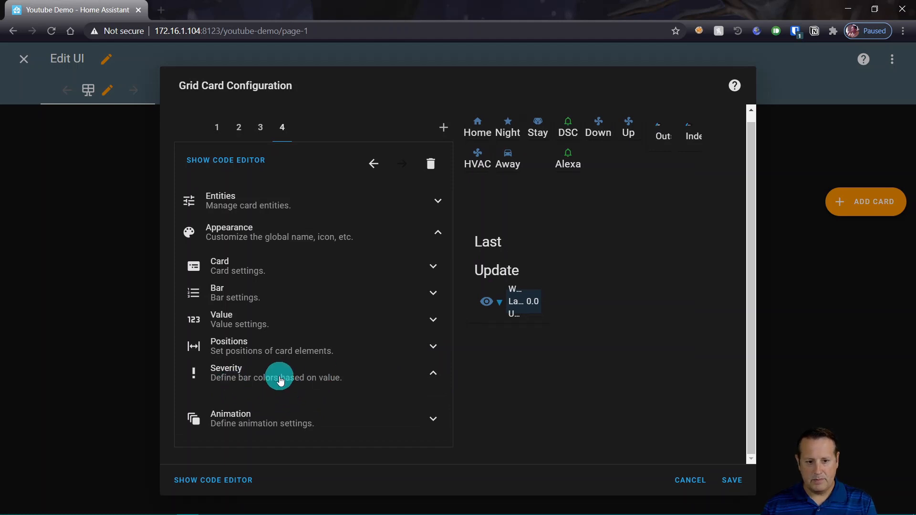
{"action": "left_click", "coordinate": [432, 373]}
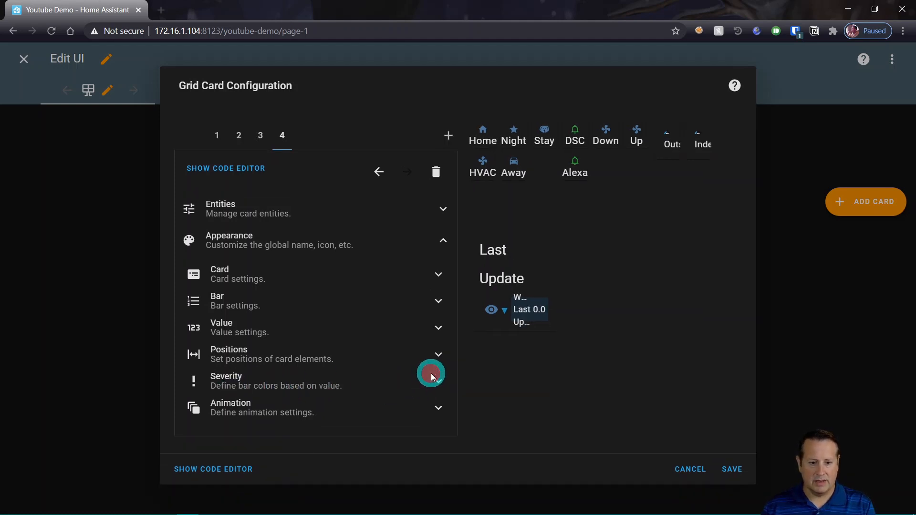
{"action": "left_click", "coordinate": [437, 406]}
{"action": "left_click", "coordinate": [437, 409]}
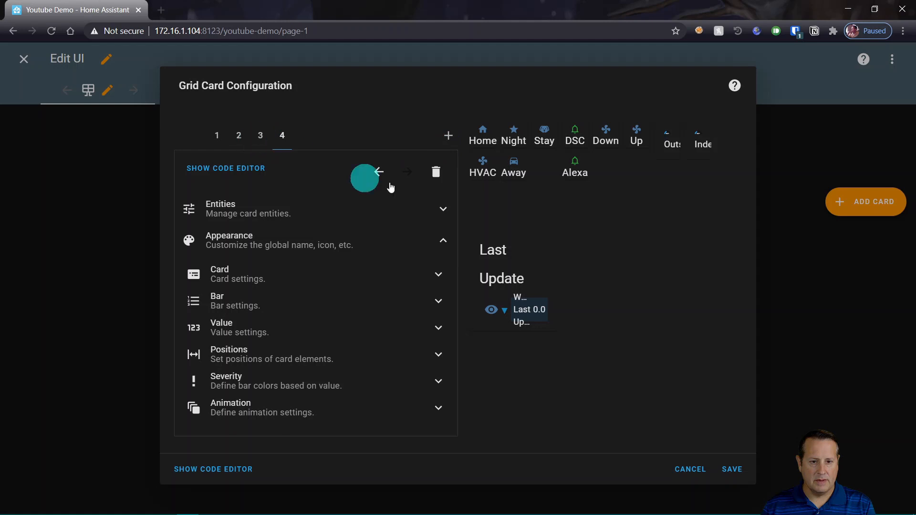
- Try moving the bar card one position earlier in the outer grid, and restore its order
{"action": "left_click", "coordinate": [378, 173]}
{"action": "left_click", "coordinate": [404, 171]}
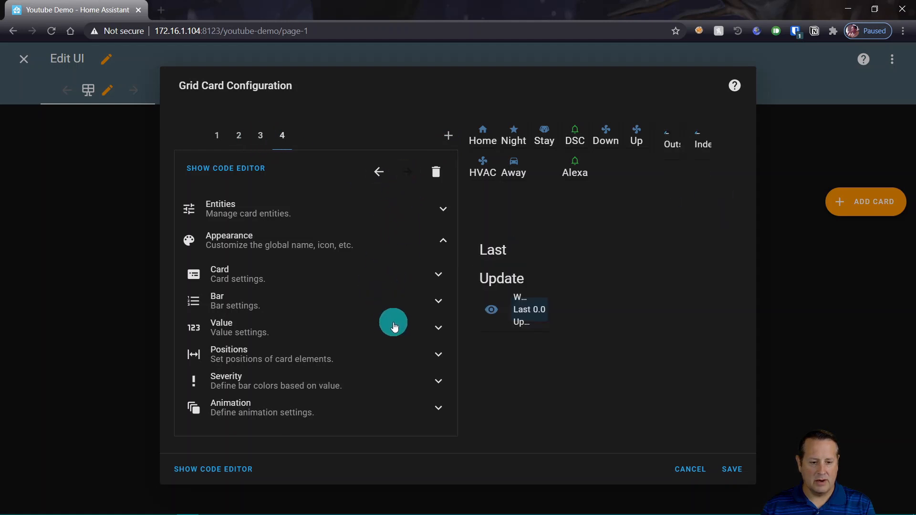
- Look through the outer grid's four cards and the list of available card types
{"action": "left_click", "coordinate": [259, 146]}
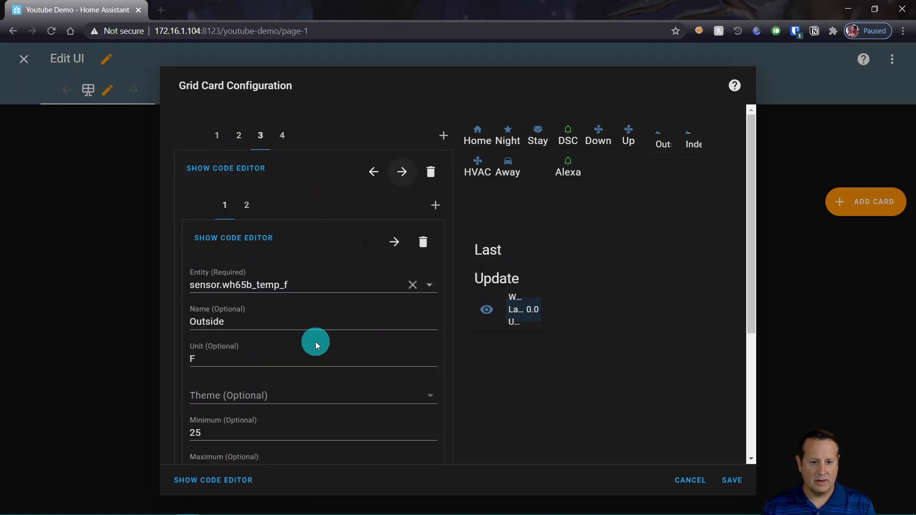
{"action": "left_click", "coordinate": [282, 138]}
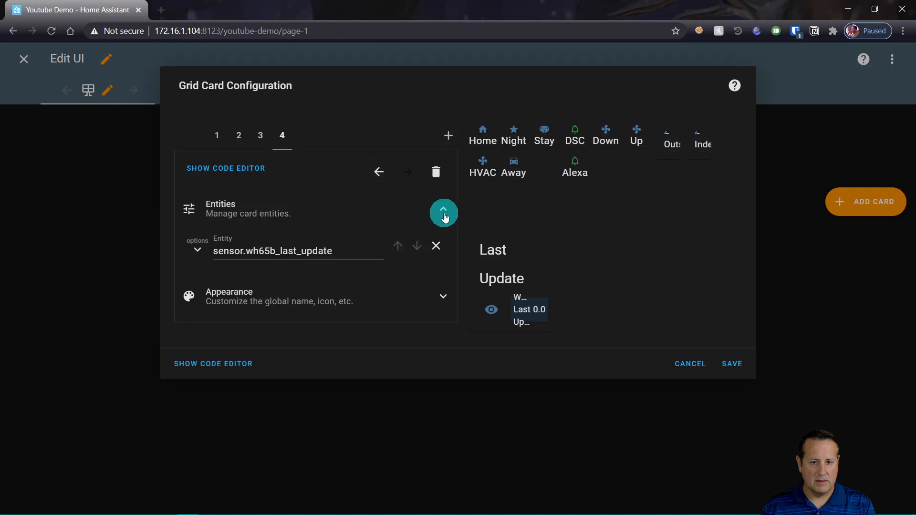
{"action": "left_click", "coordinate": [447, 135]}
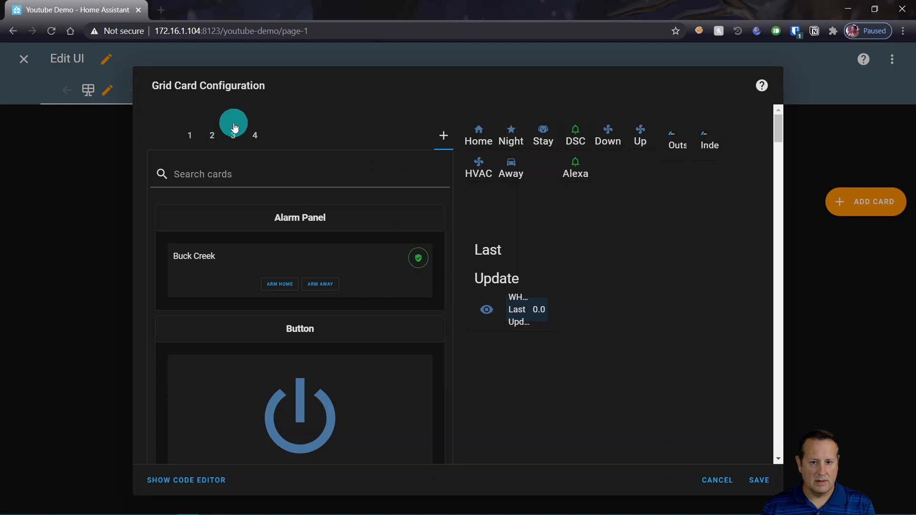
{"action": "scroll", "coordinate": [317, 262], "scroll_direction": "down", "scroll_amount": 5}
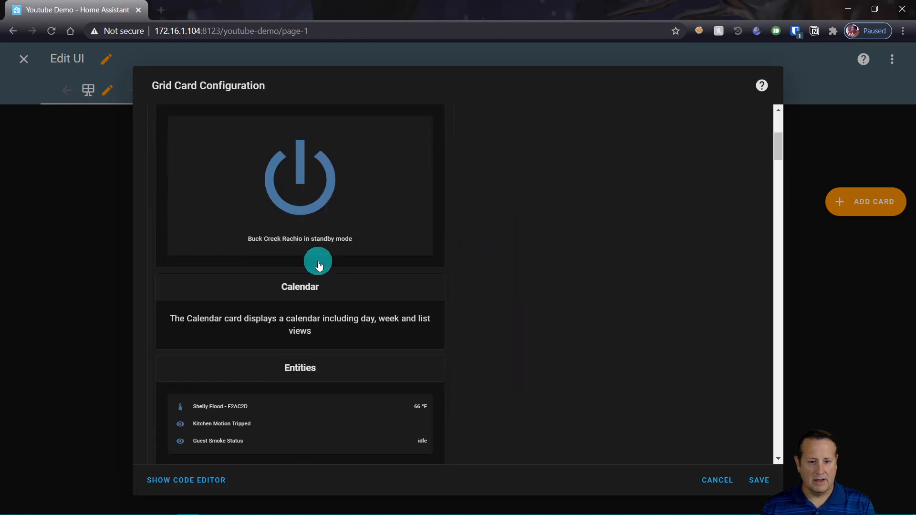
{"action": "scroll", "coordinate": [316, 267], "scroll_direction": "up", "scroll_amount": 5}
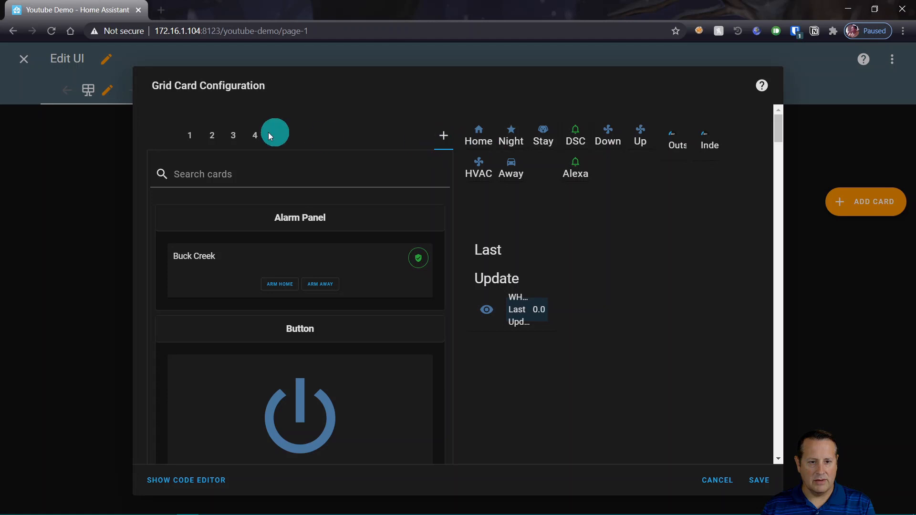
{"action": "left_click", "coordinate": [234, 137]}
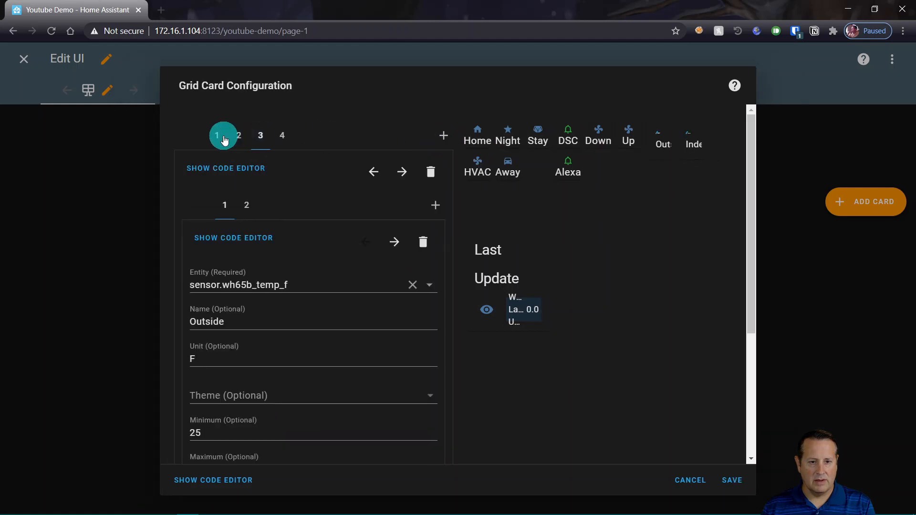
{"action": "left_click", "coordinate": [236, 137]}
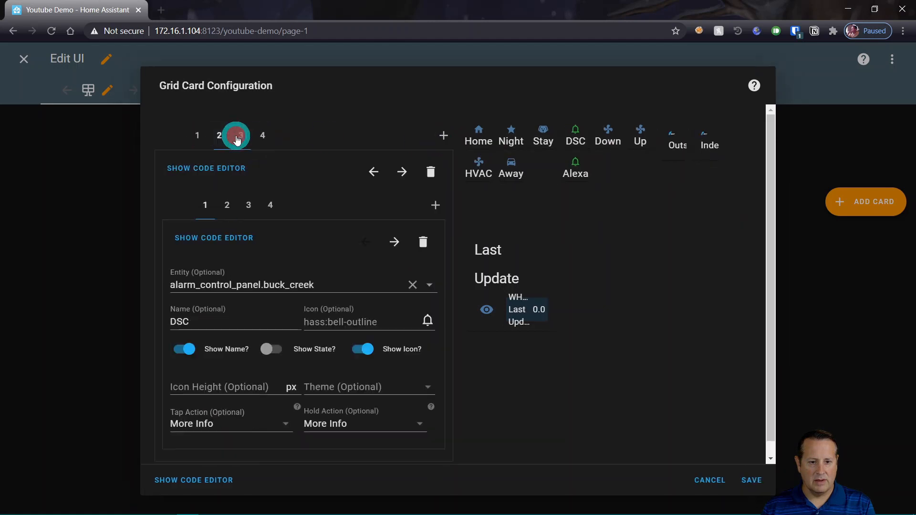
{"action": "left_click", "coordinate": [195, 138]}
{"action": "left_click", "coordinate": [263, 137]}
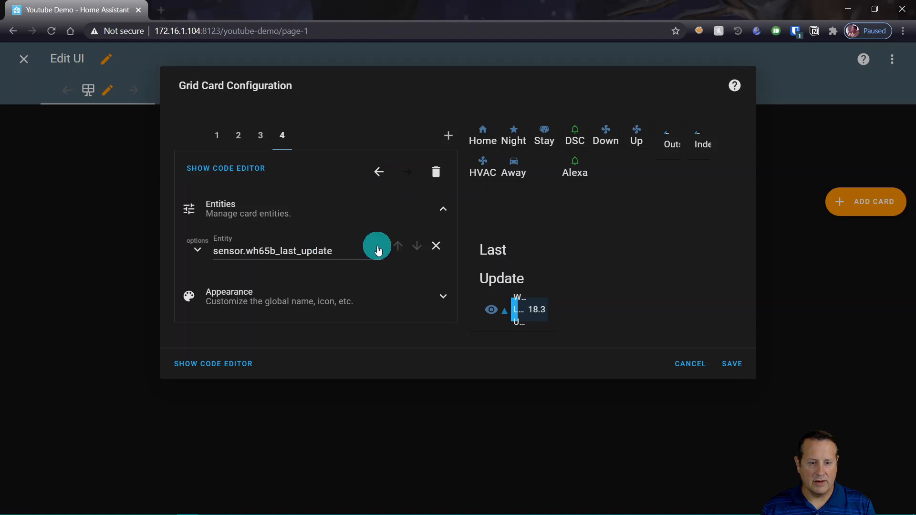
- Delete the standalone bar card from the outer grid and add a nested grid card in its place
{"action": "left_click", "coordinate": [435, 172]}
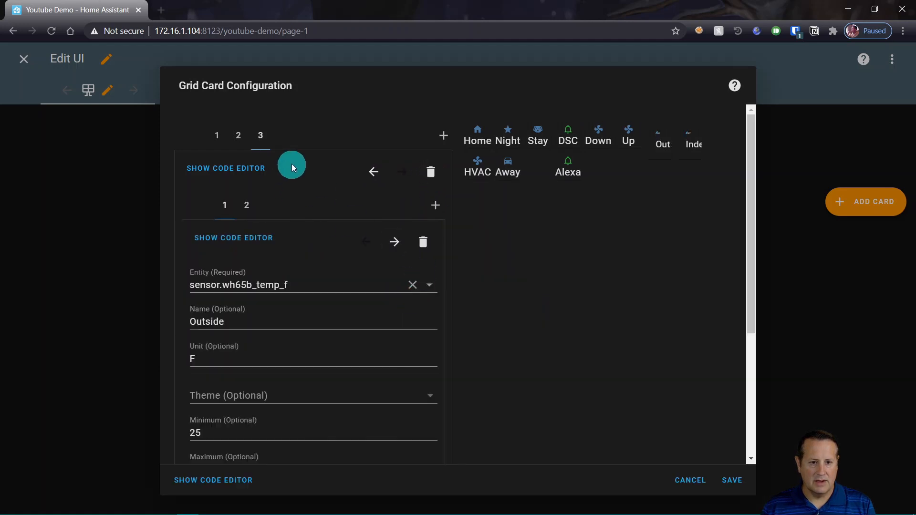
{"action": "left_click", "coordinate": [444, 137]}
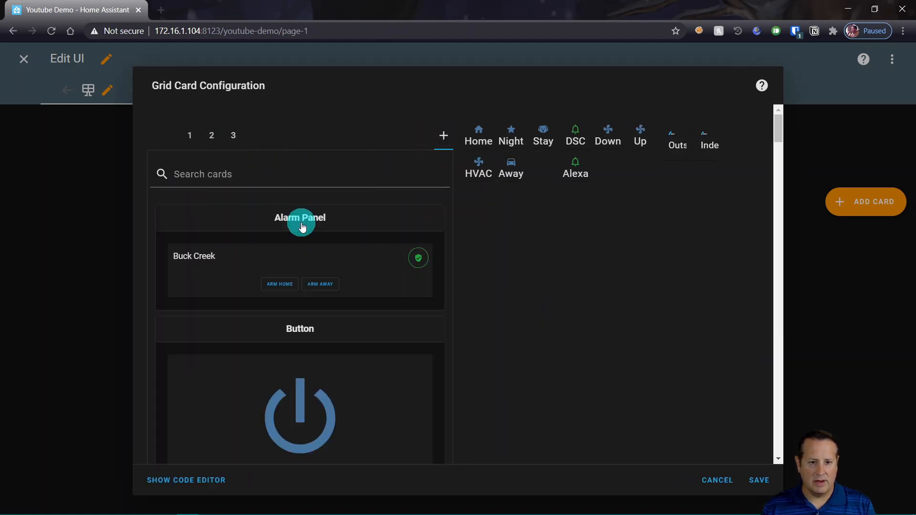
{"action": "left_click", "coordinate": [287, 175]}
{"action": "type", "text": "gaug"}
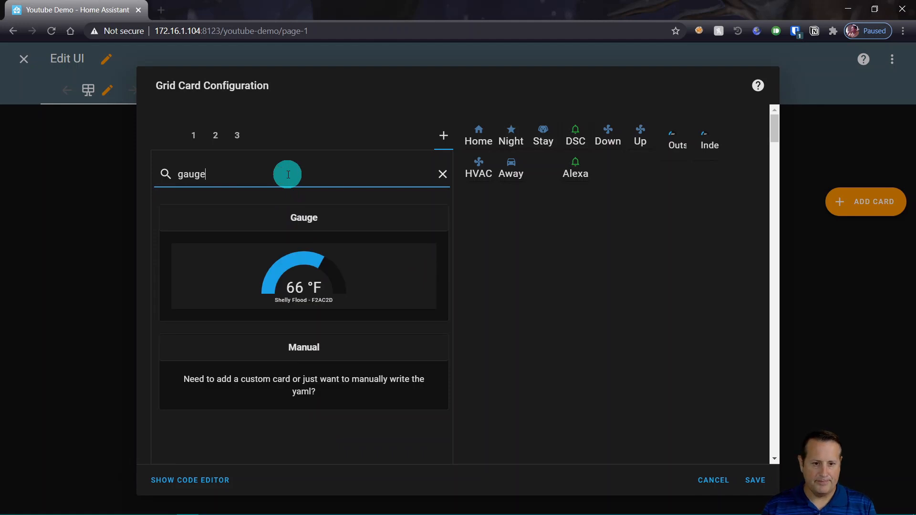
{"action": "type", "text": "e"}
{"action": "key", "text": "BackSpace"}
{"action": "key", "text": "BackSpace"}
{"action": "key", "text": "BackSpace"}
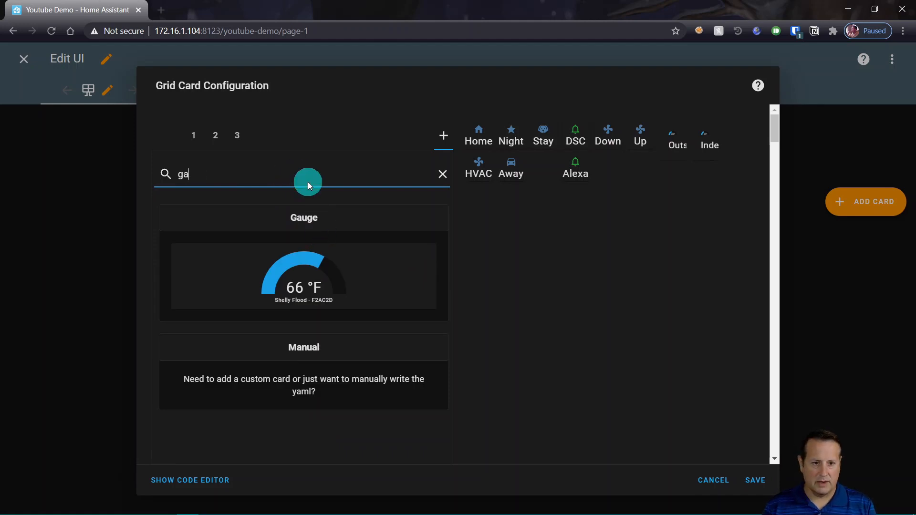
{"action": "key", "text": "BackSpace"}
{"action": "type", "text": "r"}
{"action": "left_click", "coordinate": [327, 309]}
- Add a Custom: Bar Card as the first card of the new nested grid
{"action": "left_click", "coordinate": [243, 247]}
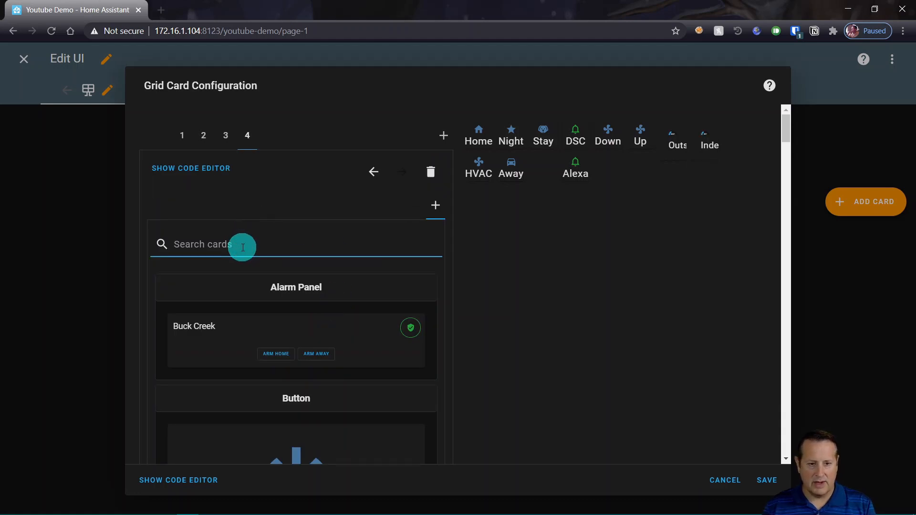
{"action": "type", "text": "bar"}
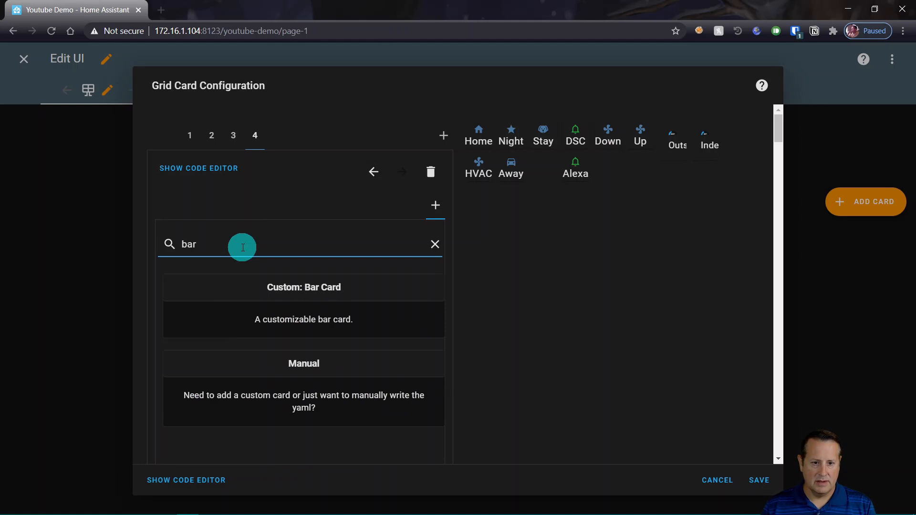
{"action": "left_click", "coordinate": [333, 318]}
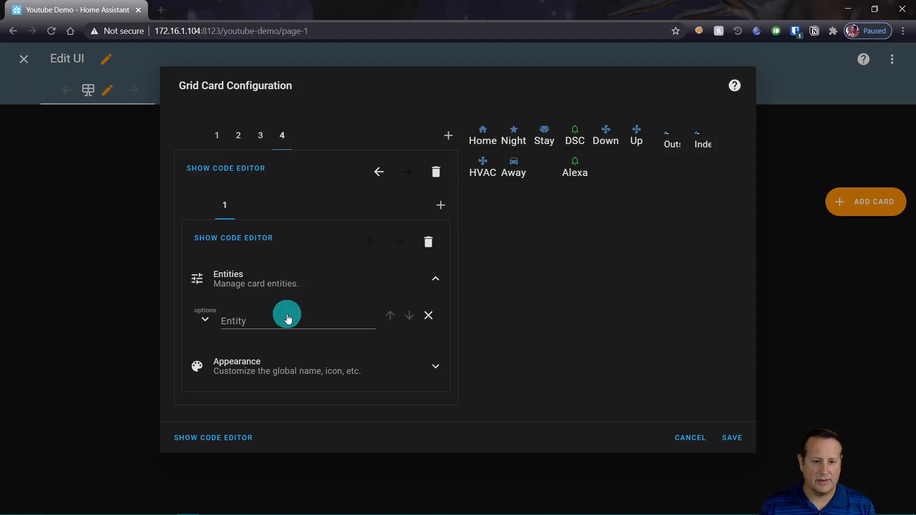
- Set the nested bar card's entity to sensor.wh65b_last_update
{"action": "left_click", "coordinate": [267, 321]}
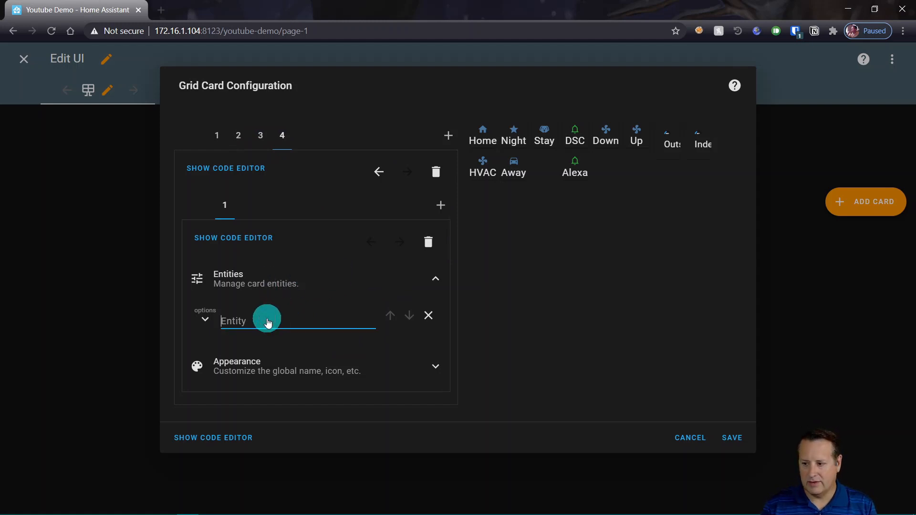
{"action": "type", "text": "last_update"}
{"action": "key", "text": "BackSpace"}
{"action": "key", "text": "BackSpace"}
{"action": "key", "text": "BackSpace"}
{"action": "key", "text": "BackSpace"}
{"action": "key", "text": "BackSpace"}
{"action": "key", "text": "BackSpace"}
{"action": "key", "text": "BackSpace"}
{"action": "key", "text": "BackSpace"}
{"action": "key", "text": "BackSpace"}
{"action": "key", "text": "BackSpace"}
{"action": "type", "text": "se"}
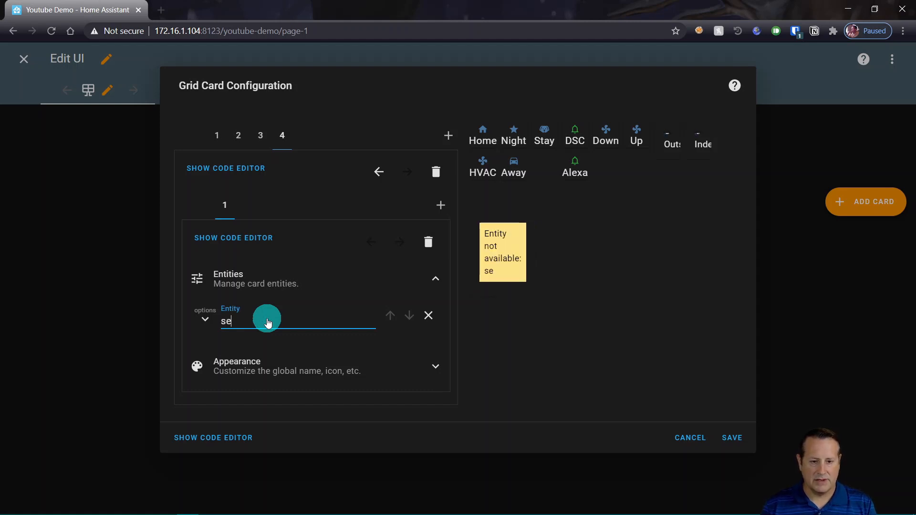
{"action": "type", "text": "nsor.wh65b"}
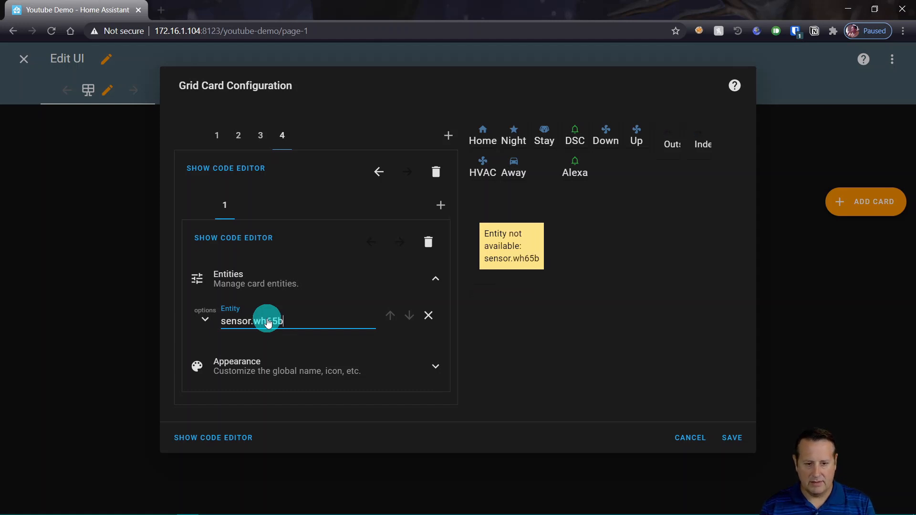
{"action": "type", "text": "_last_update"}
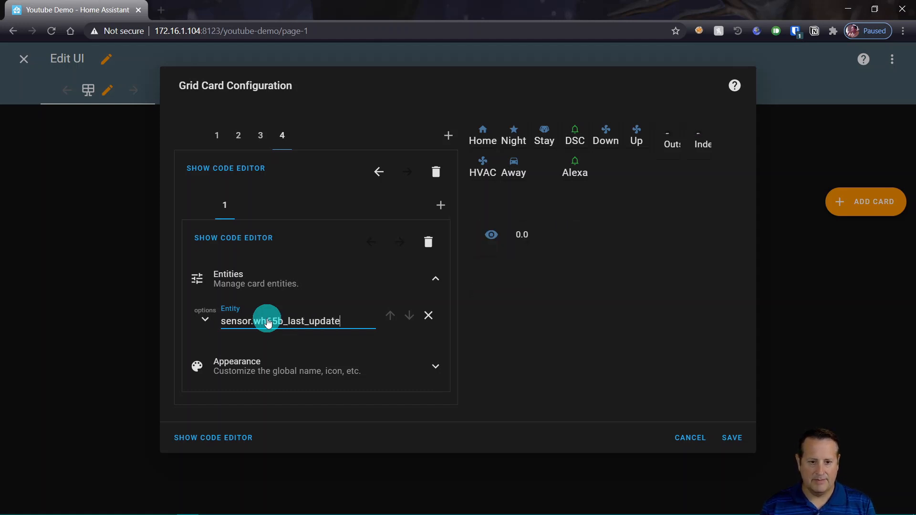
- Give the nested bar card the header title "Last Update" in its Card appearance settings
{"action": "left_click", "coordinate": [435, 366]}
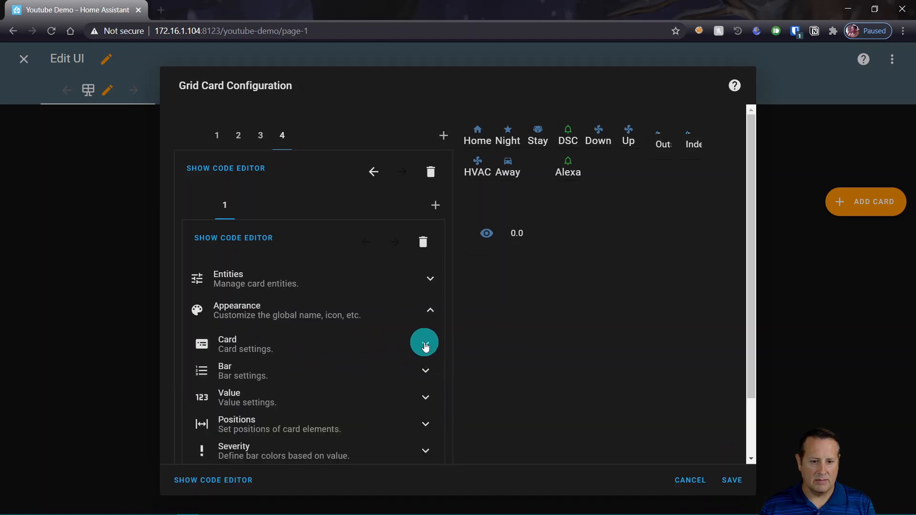
{"action": "left_click", "coordinate": [425, 344]}
{"action": "left_click", "coordinate": [307, 376]}
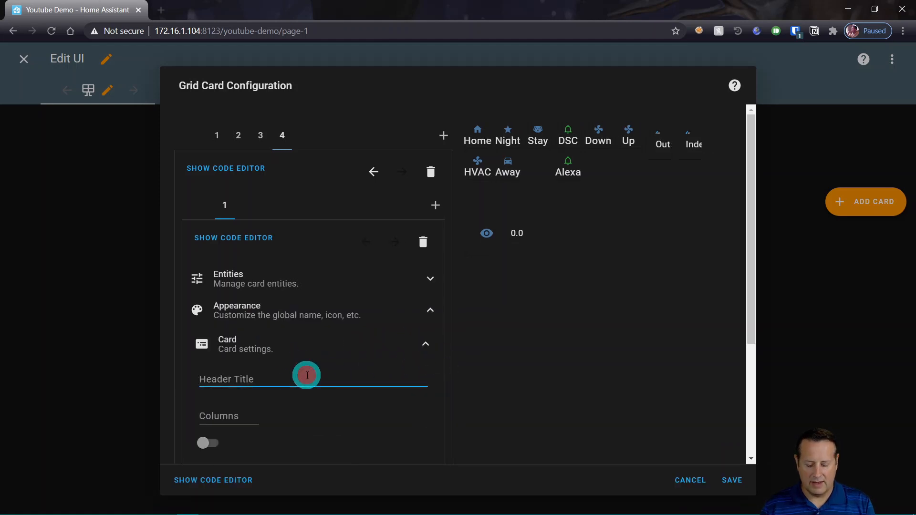
{"action": "type", "text": "Last U"}
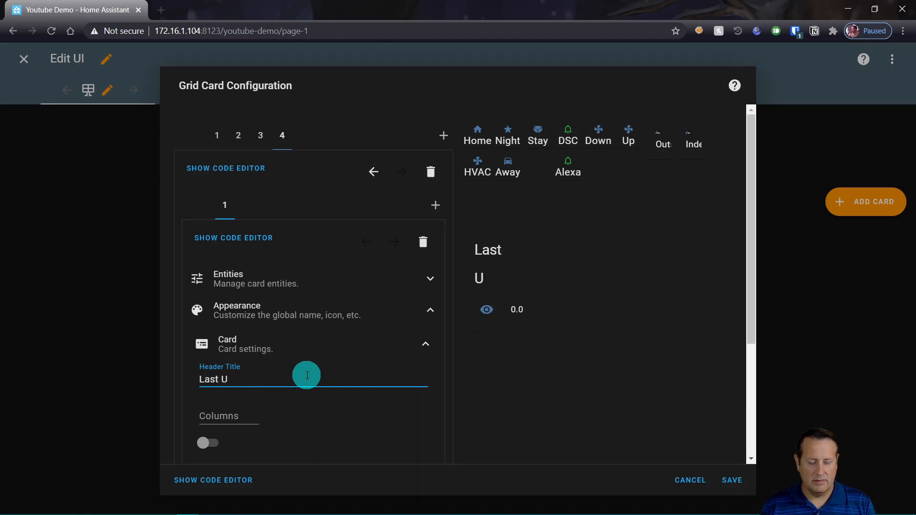
{"action": "type", "text": "date"}
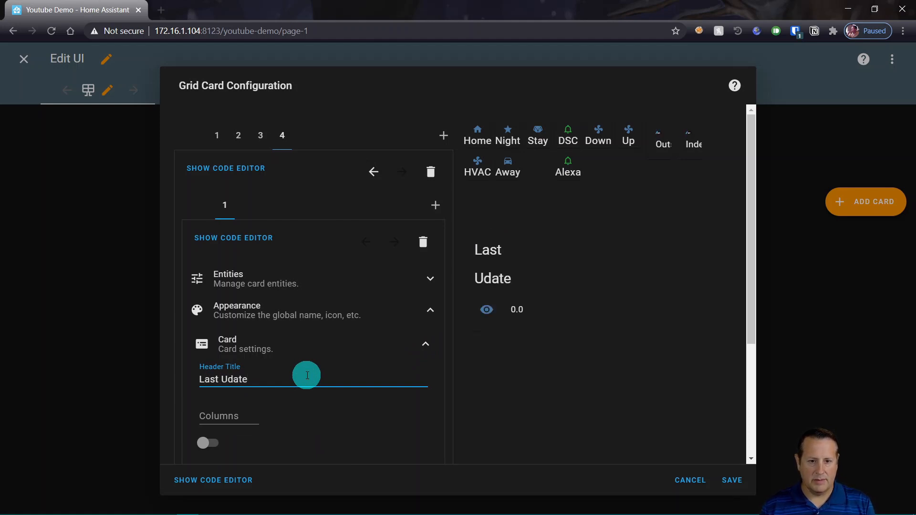
{"action": "key", "text": "BackSpace"}
{"action": "key", "text": "BackSpace"}
{"action": "key", "text": "BackSpace"}
{"action": "key", "text": "BackSpace"}
{"action": "type", "text": "pdate"}
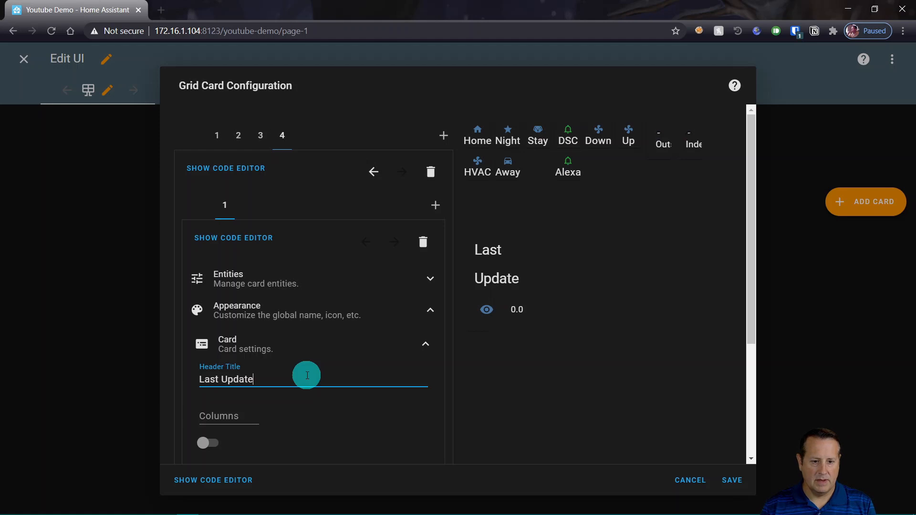
- Add a second Custom: Bar Card to the nested grid
{"action": "left_click", "coordinate": [435, 205]}
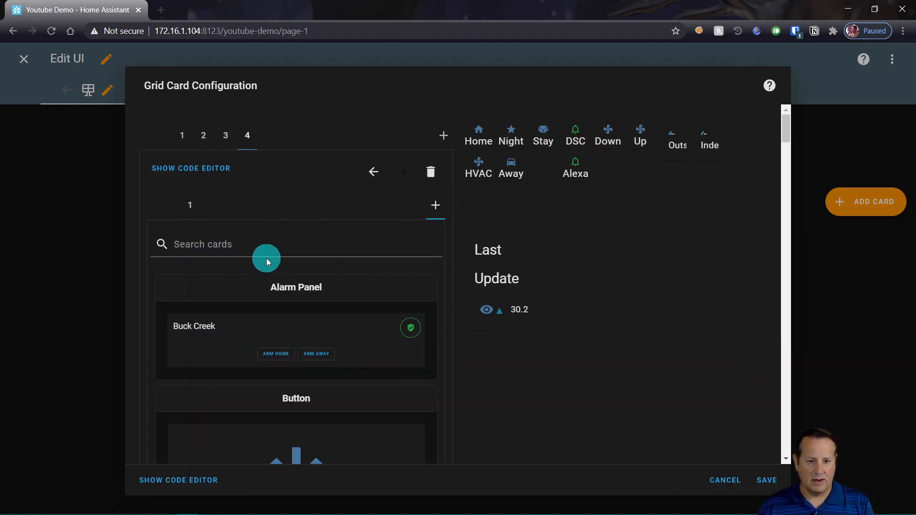
{"action": "left_click", "coordinate": [256, 249]}
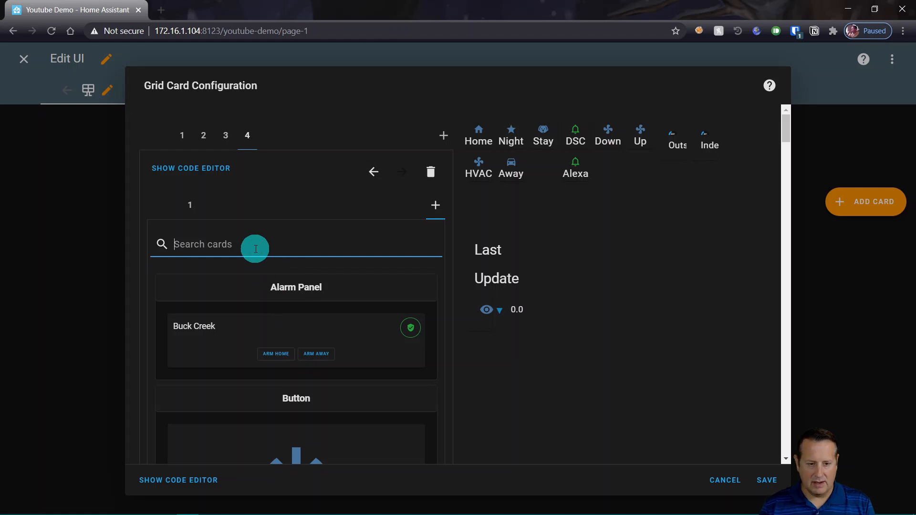
{"action": "type", "text": "bar"}
{"action": "left_click", "coordinate": [319, 310]}
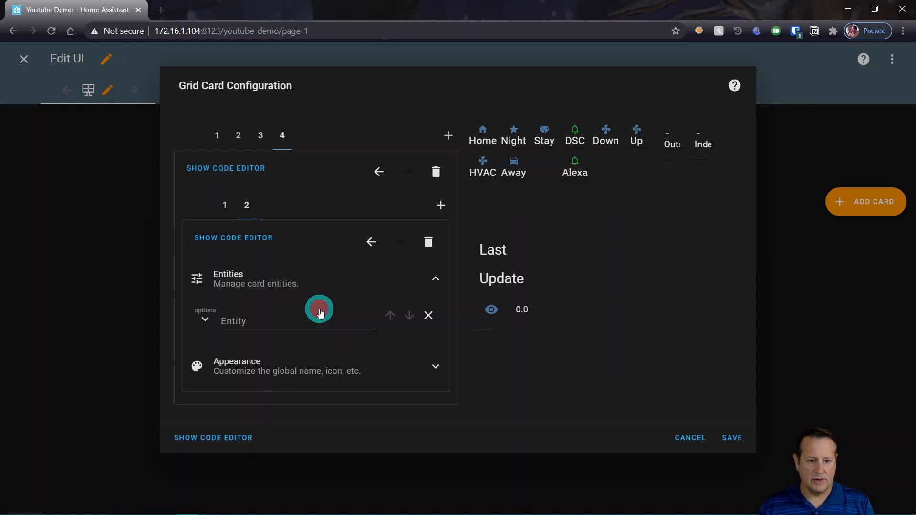
- Set the second bar card's entity to sensor.wh65b_rssi
{"action": "left_click", "coordinate": [281, 321]}
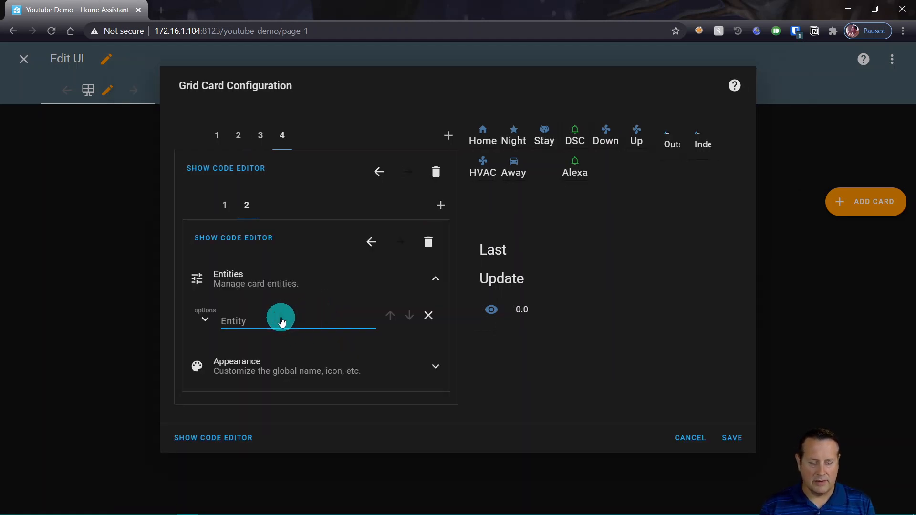
{"action": "left_click", "coordinate": [808, 438]}
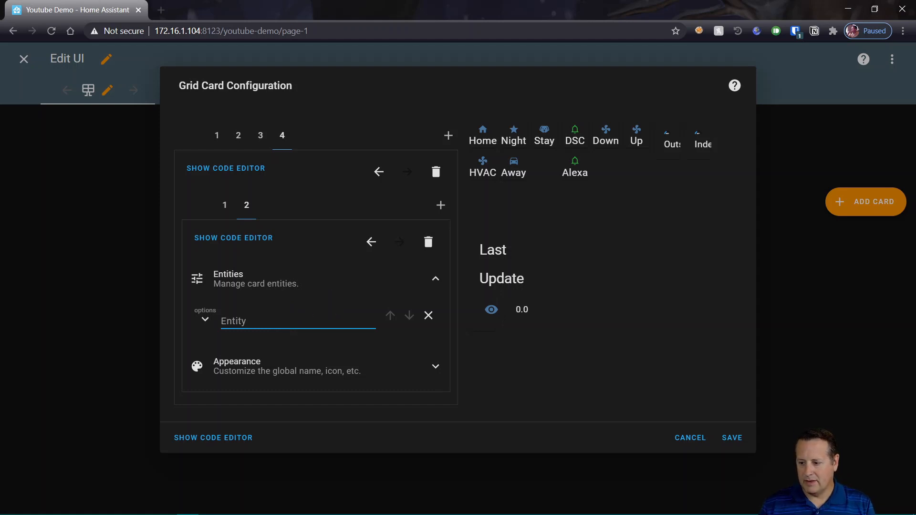
{"action": "left_click", "coordinate": [273, 318]}
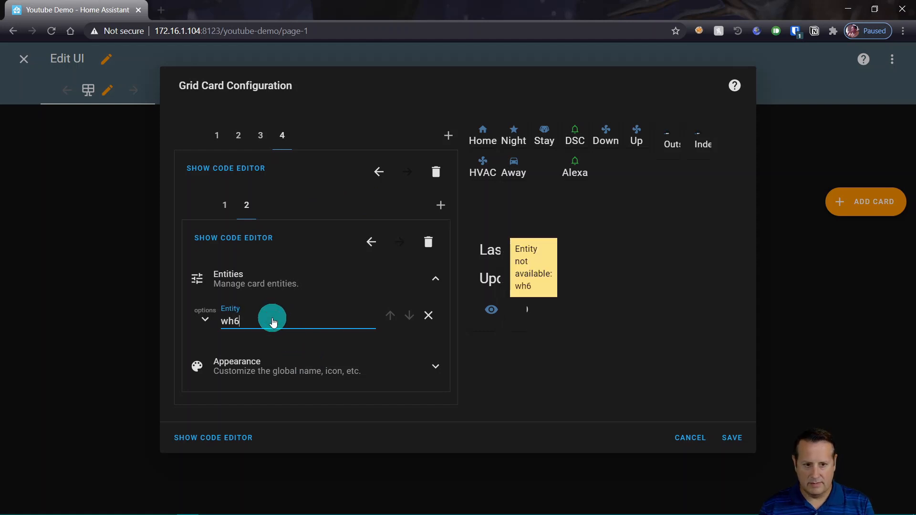
{"action": "key", "text": "BackSpace"}
{"action": "key", "text": "BackSpace"}
{"action": "key", "text": "BackSpace"}
{"action": "key", "text": "BackSpace"}
{"action": "type", "text": "sensor.wh"}
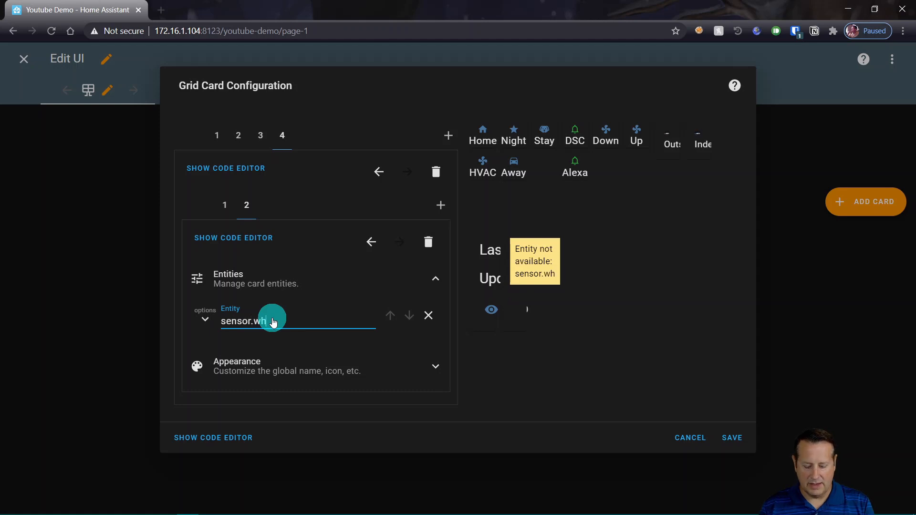
{"action": "type", "text": "65b_rssi"}
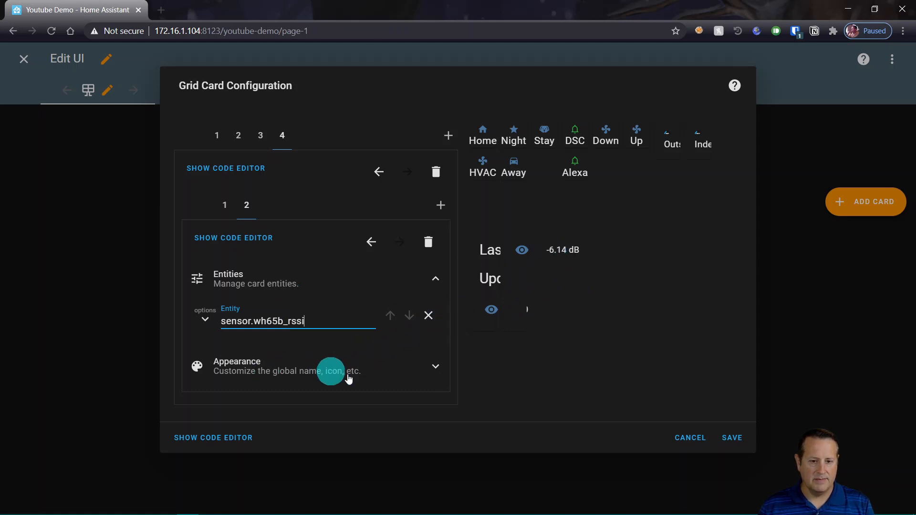
- Give the second bar card the header title "RSSI" in its Card appearance settings
{"action": "left_click", "coordinate": [435, 368]}
{"action": "scroll", "coordinate": [339, 340], "scroll_direction": "down", "scroll_amount": 2}
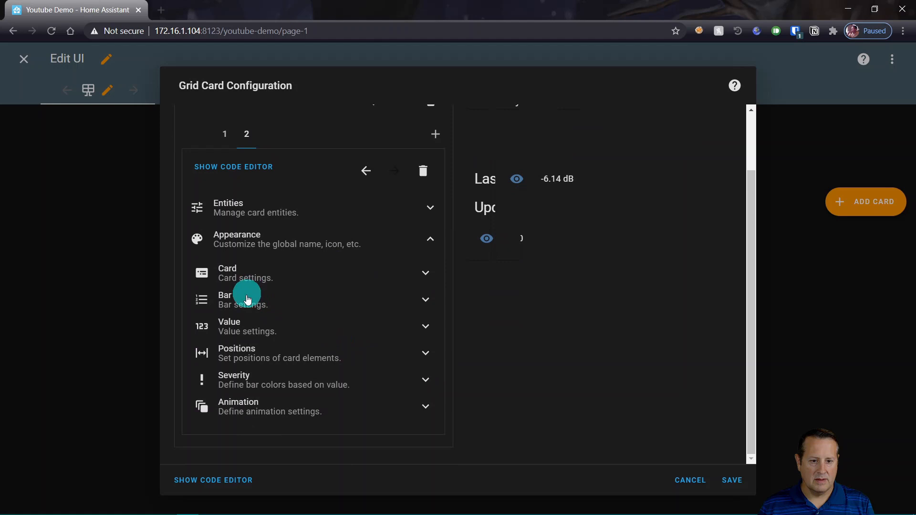
{"action": "left_click", "coordinate": [244, 305]}
{"action": "left_click", "coordinate": [251, 304]}
{"action": "left_click", "coordinate": [251, 283]}
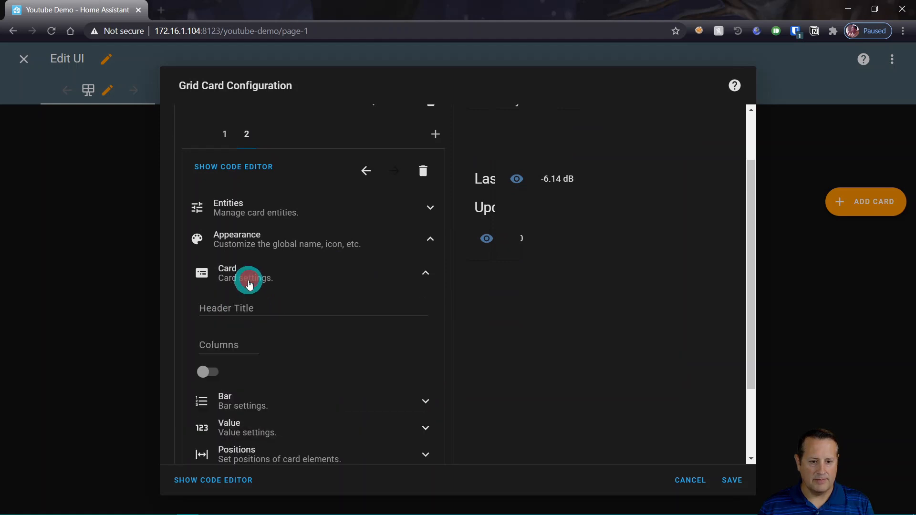
{"action": "left_click", "coordinate": [245, 307]}
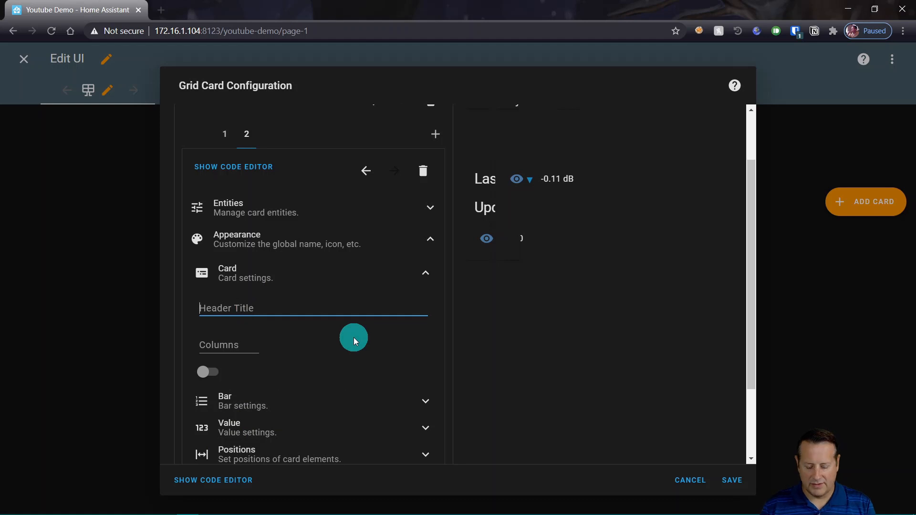
{"action": "type", "text": "RSSI"}
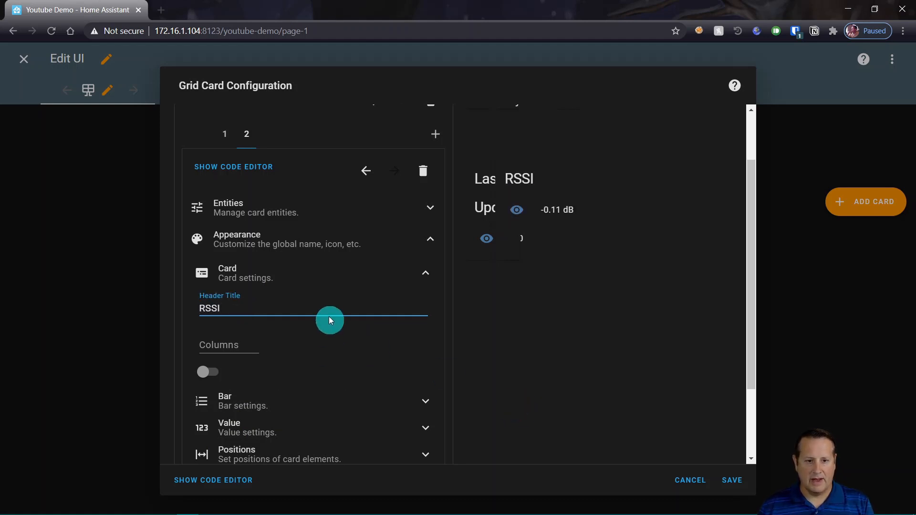
{"action": "scroll", "coordinate": [358, 312], "scroll_direction": "up", "scroll_amount": 2}
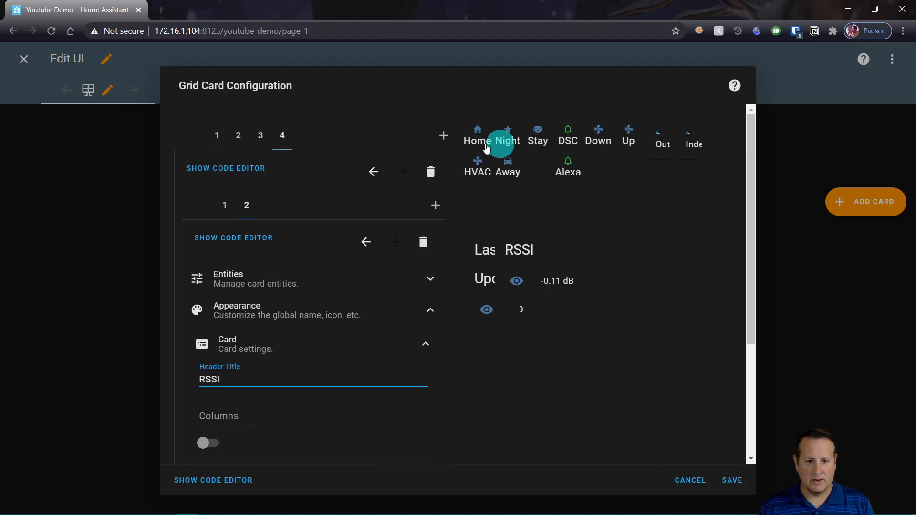
- Try a single-column layout by adding "columns: 1" under the outer grid's type in its YAML, and review the preview
{"action": "left_click", "coordinate": [199, 480]}
{"action": "left_click", "coordinate": [235, 129]}
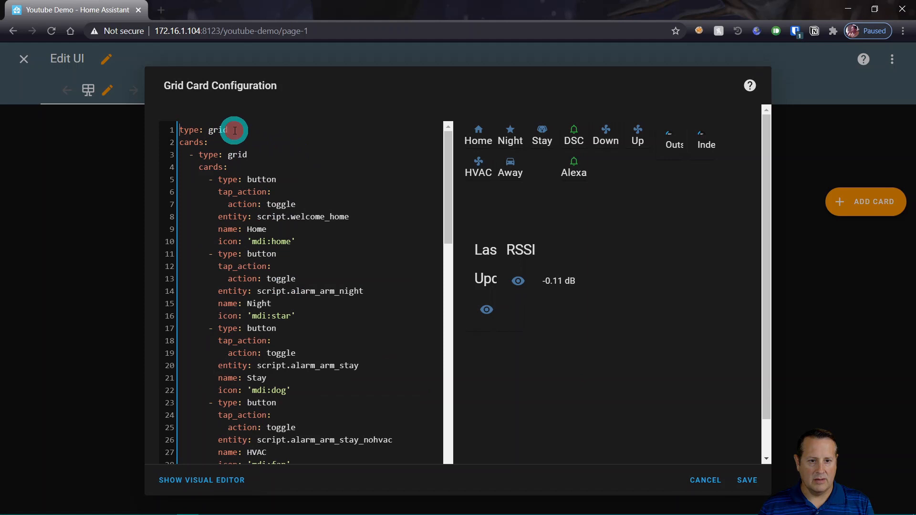
{"action": "key", "text": "Return"}
{"action": "type", "text": "columns: 1"}
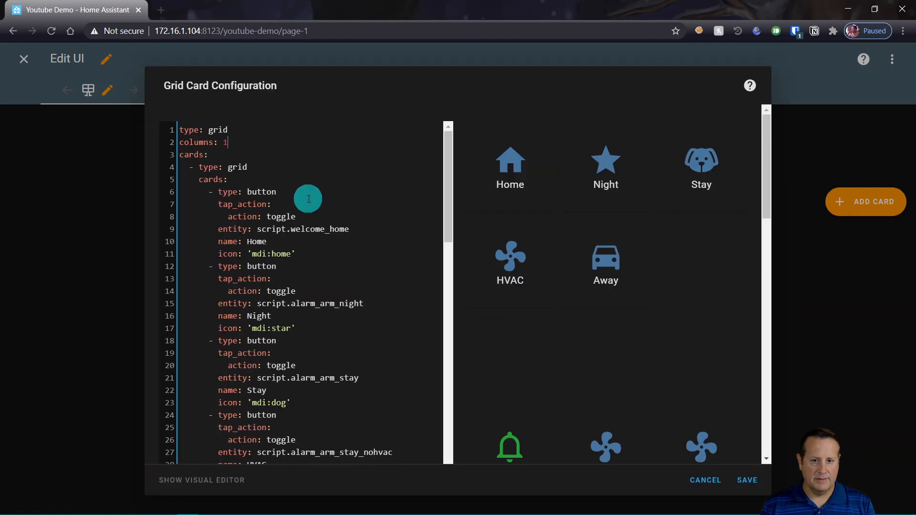
{"action": "scroll", "coordinate": [600, 240], "scroll_direction": "down", "scroll_amount": 10}
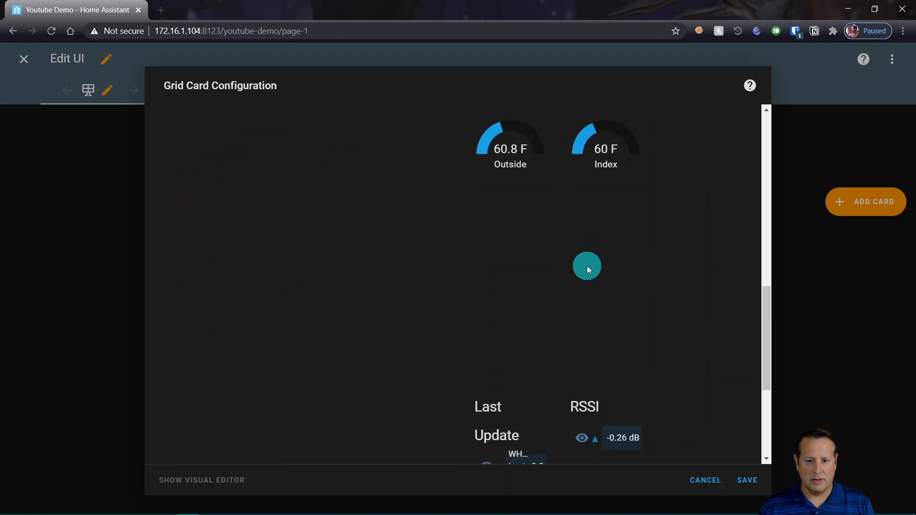
{"action": "scroll", "coordinate": [600, 250], "scroll_direction": "up", "scroll_amount": 12}
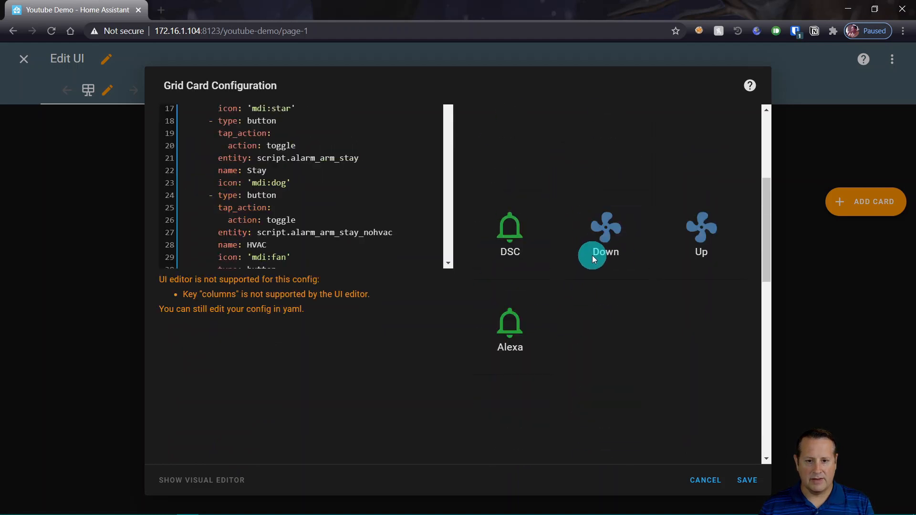
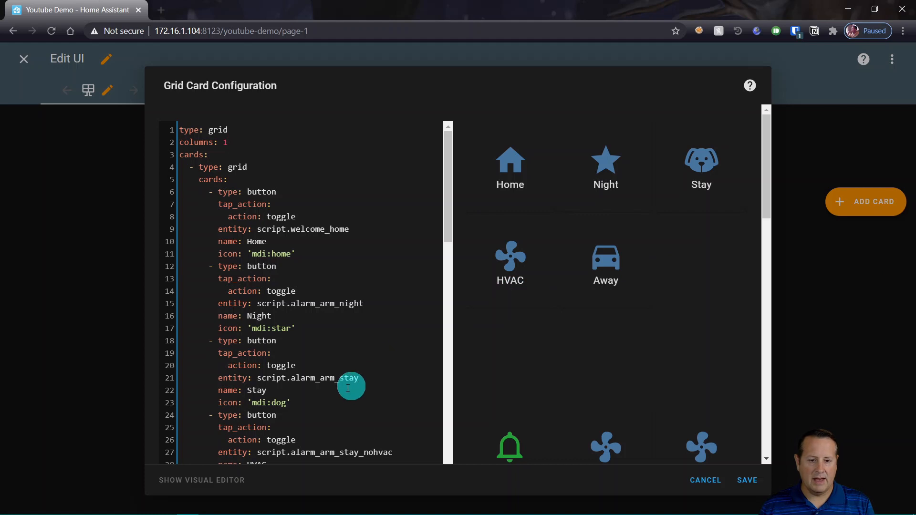
- Remove the "columns: 1" line from the outer grid's YAML and return to the visual editor
{"action": "left_click_drag", "start_coordinate": [228, 142], "coordinate": [176, 149]}
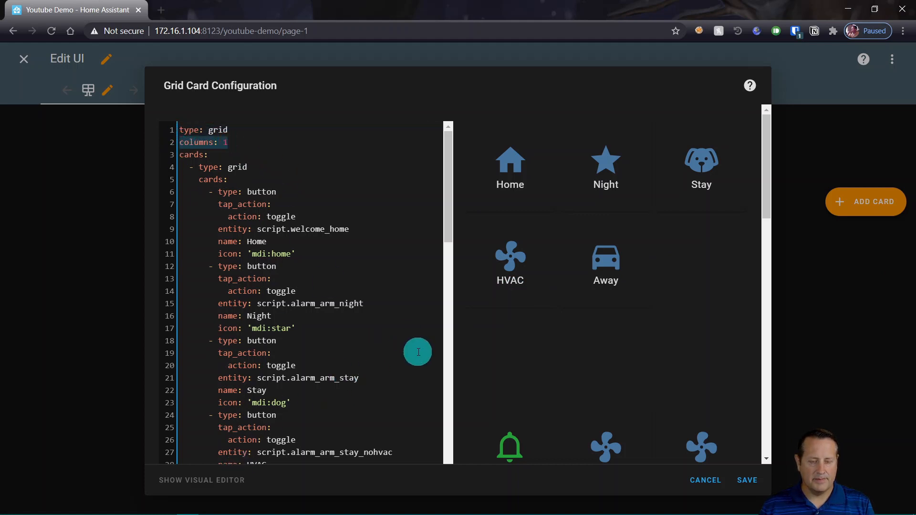
{"action": "key", "text": "BackSpace"}
{"action": "key", "text": "BackSpace"}
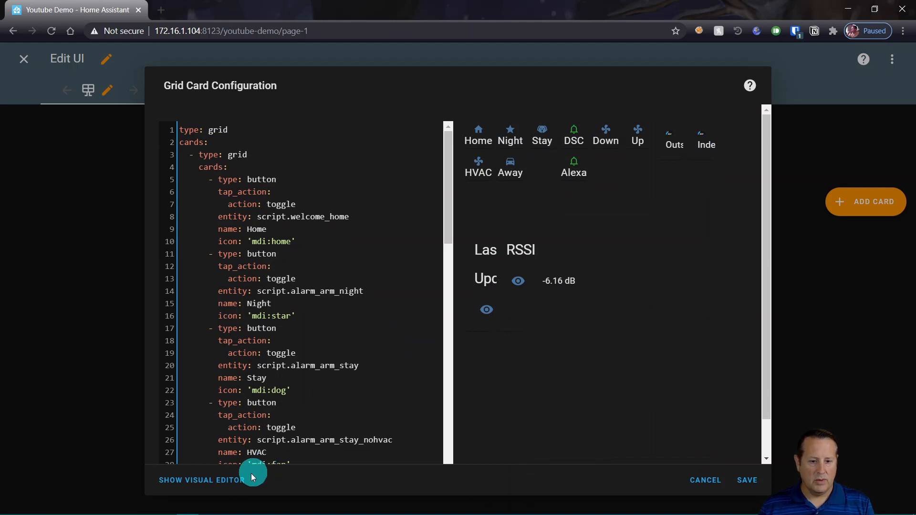
{"action": "left_click", "coordinate": [235, 481]}
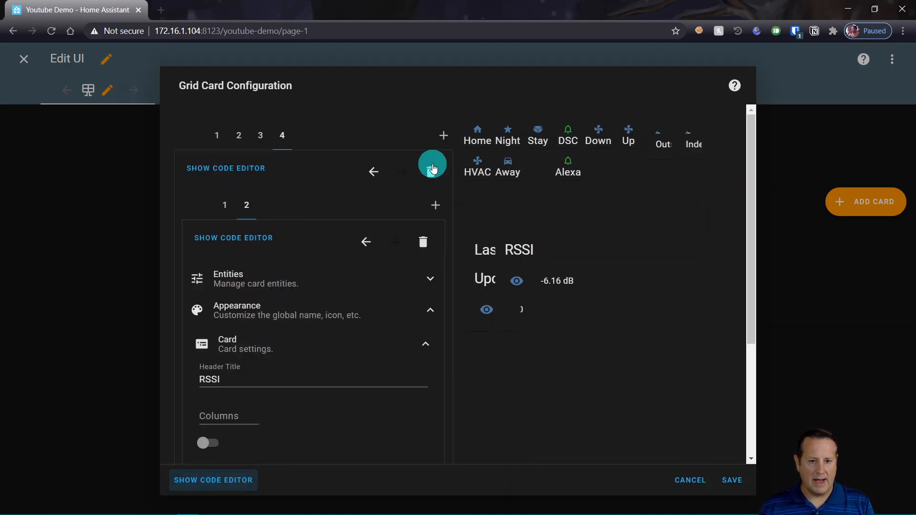
- Add a Grid card as the fifth card of the outer grid
{"action": "left_click", "coordinate": [444, 137]}
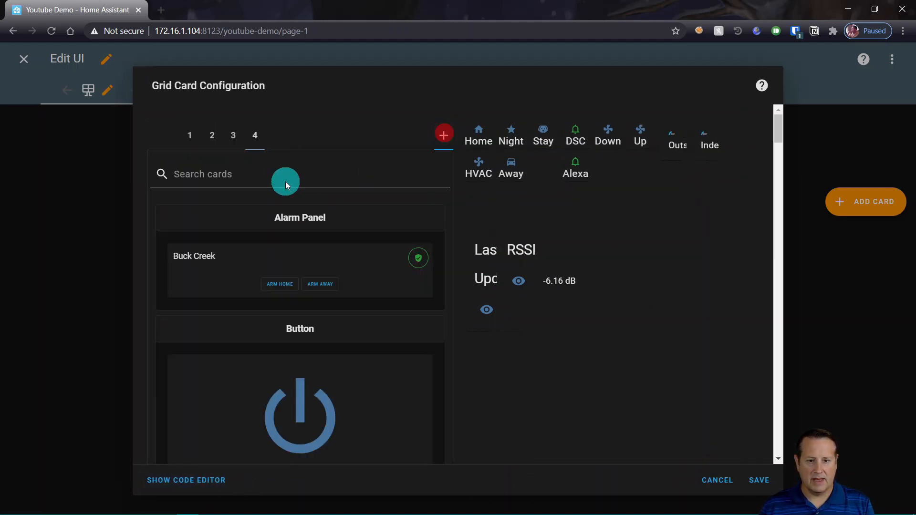
{"action": "left_click", "coordinate": [252, 179]}
{"action": "type", "text": "g"}
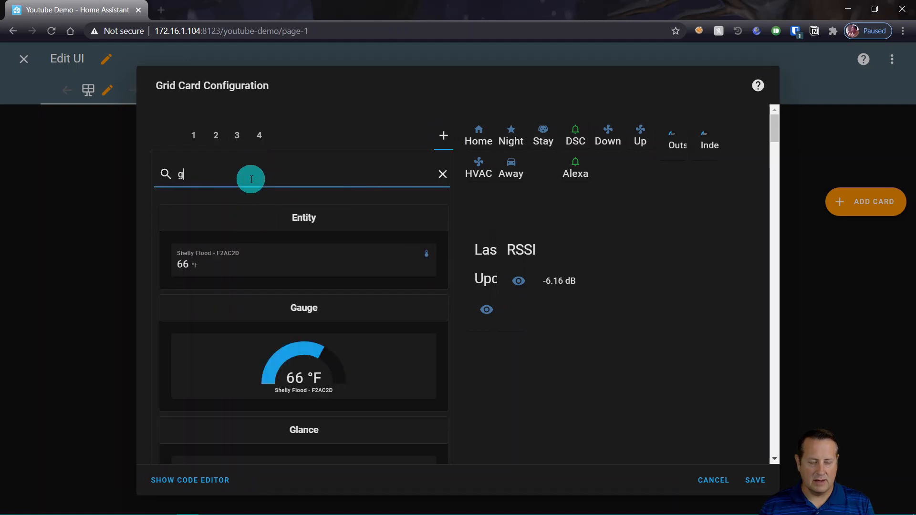
{"action": "key", "text": "BackSpace"}
{"action": "type", "text": "gri"}
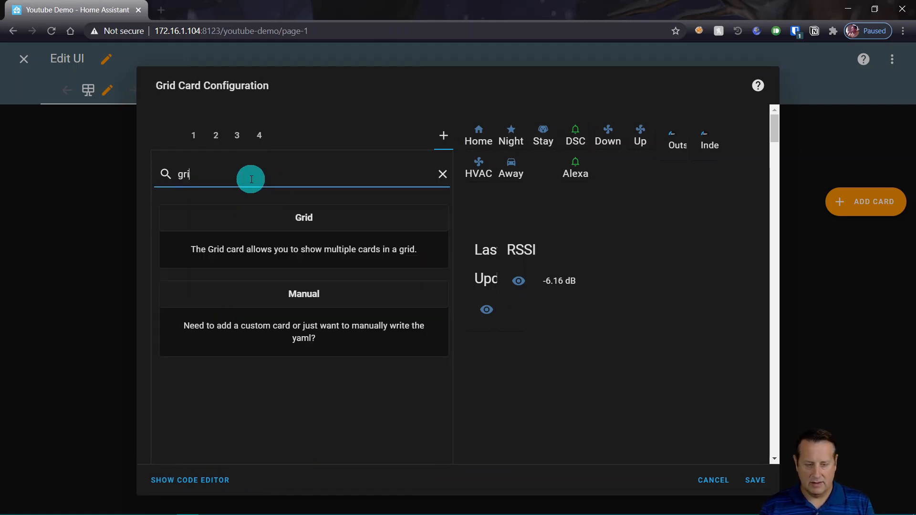
{"action": "type", "text": "d"}
{"action": "left_click", "coordinate": [310, 242]}
- Add a Glance card inside the new nested grid
{"action": "left_click", "coordinate": [284, 247]}
{"action": "type", "text": "glan"}
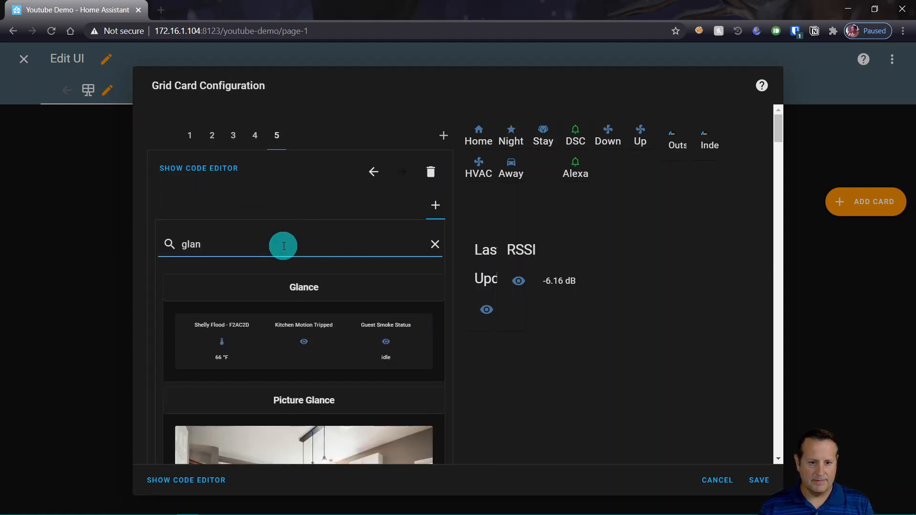
{"action": "left_click", "coordinate": [321, 343]}
{"action": "scroll", "coordinate": [338, 305], "scroll_direction": "down", "scroll_amount": 3}
- Set the Glance card's title to "Synology"
{"action": "left_click", "coordinate": [259, 196]}
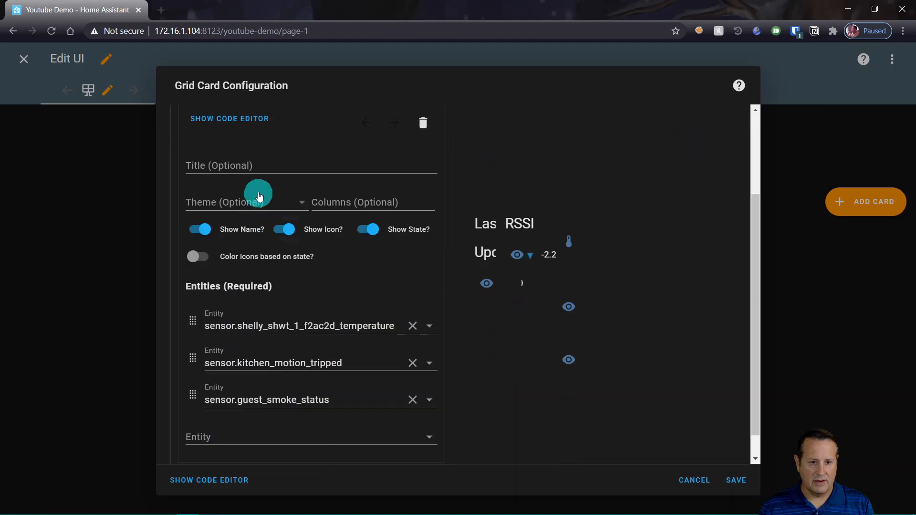
{"action": "left_click", "coordinate": [250, 167]}
{"action": "type", "text": "S"}
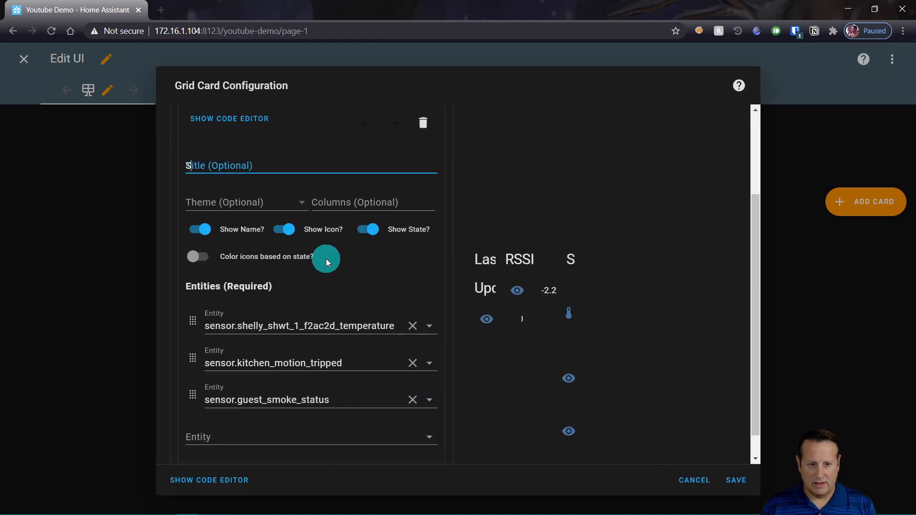
{"action": "type", "text": "ynology"}
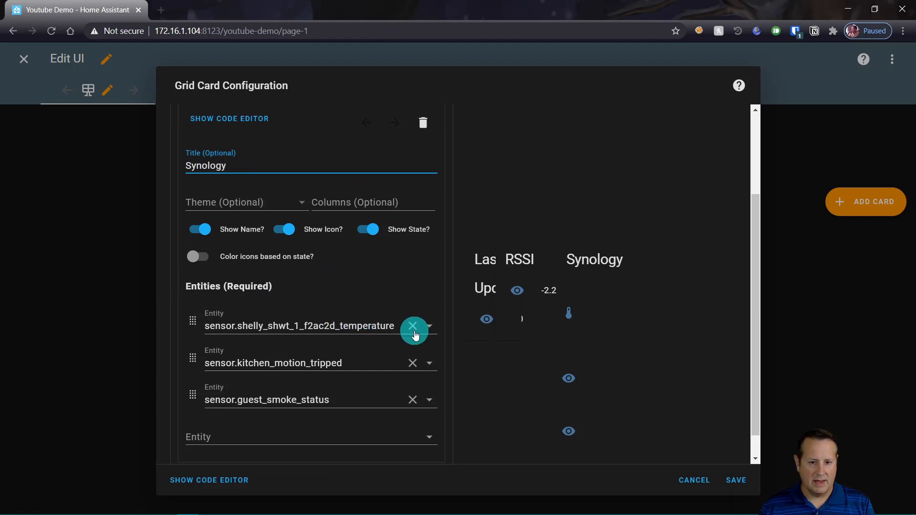
- Remove the three default entities from the Synology Glance card
{"action": "left_click", "coordinate": [410, 406]}
{"action": "left_click", "coordinate": [412, 368]}
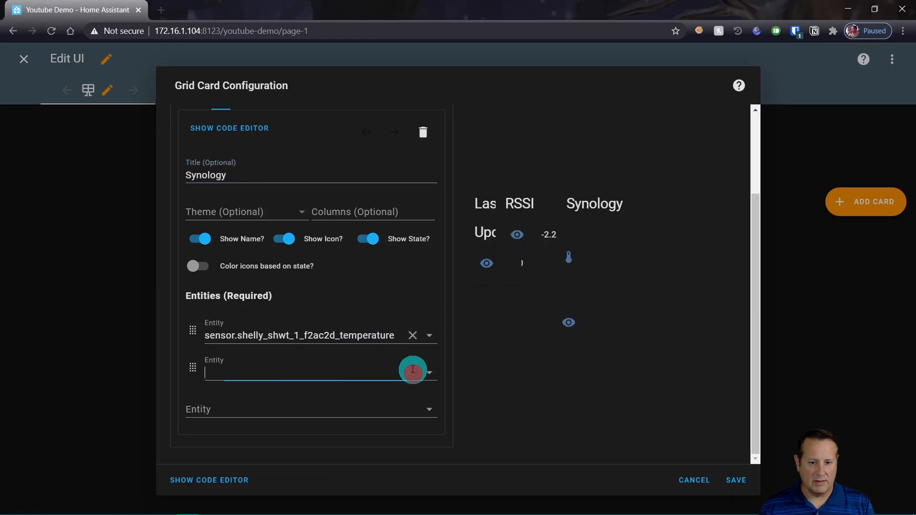
{"action": "left_click", "coordinate": [413, 371]}
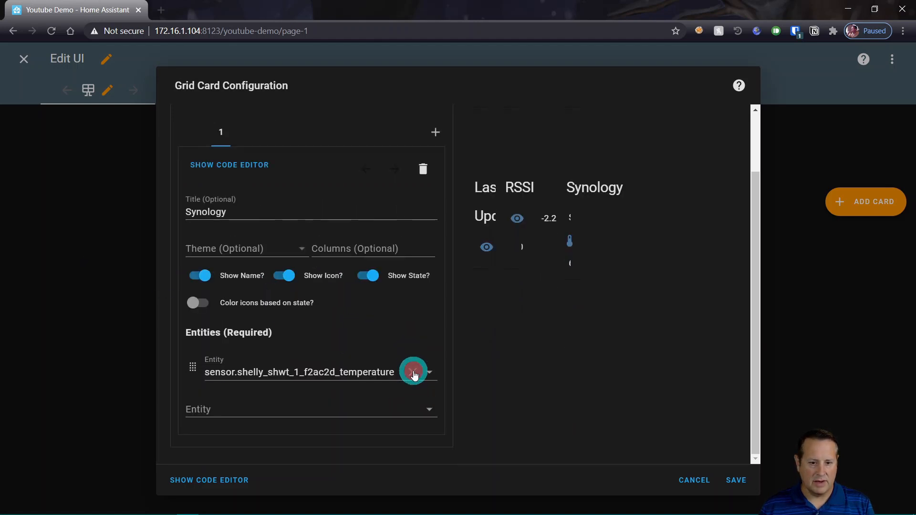
- Find the SynologyBC Drive 1 Status (Smart) sensor, sensor.synology_status_smart_sda, and add it as the Glance card's first entity
{"action": "left_click", "coordinate": [308, 406]}
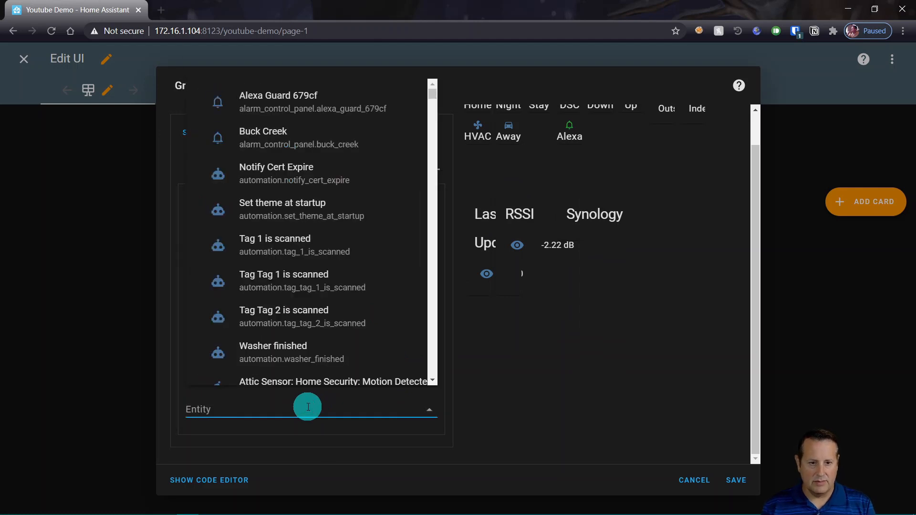
{"action": "type", "text": "bcs"}
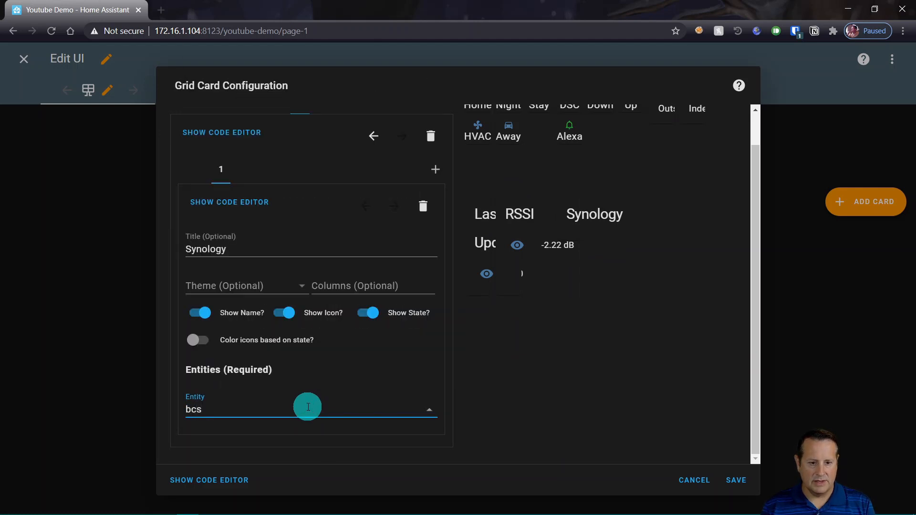
{"action": "key", "text": "BackSpace"}
{"action": "scroll", "coordinate": [382, 231], "scroll_direction": "down", "scroll_amount": 3}
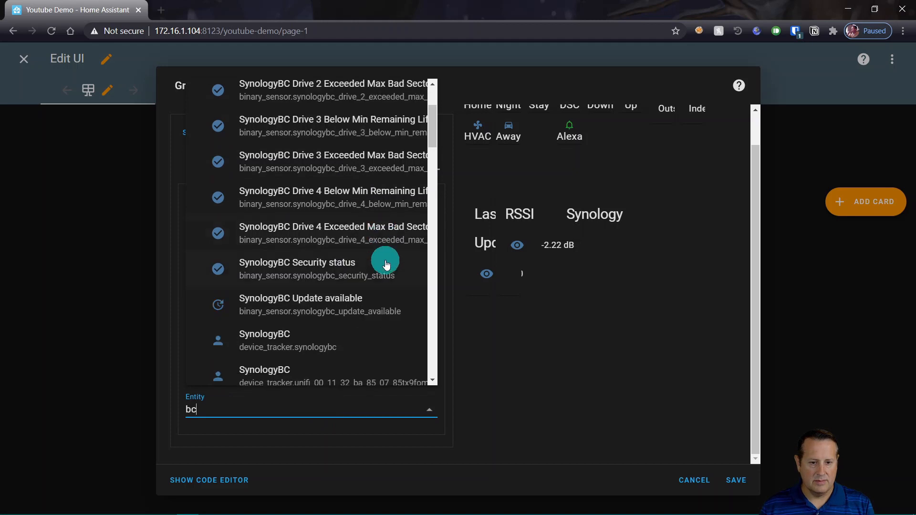
{"action": "scroll", "coordinate": [386, 265], "scroll_direction": "down", "scroll_amount": 5}
{"action": "scroll", "coordinate": [386, 267], "scroll_direction": "up", "scroll_amount": 8}
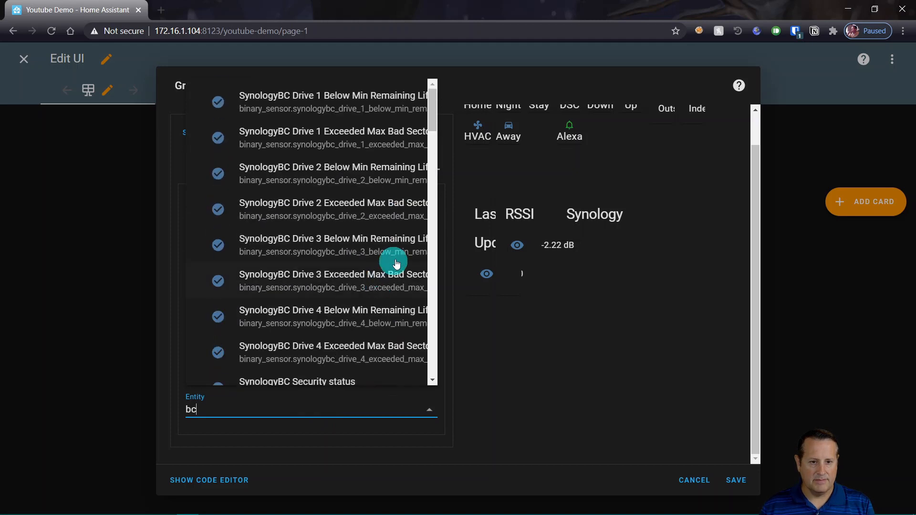
{"action": "scroll", "coordinate": [379, 298], "scroll_direction": "down", "scroll_amount": 5}
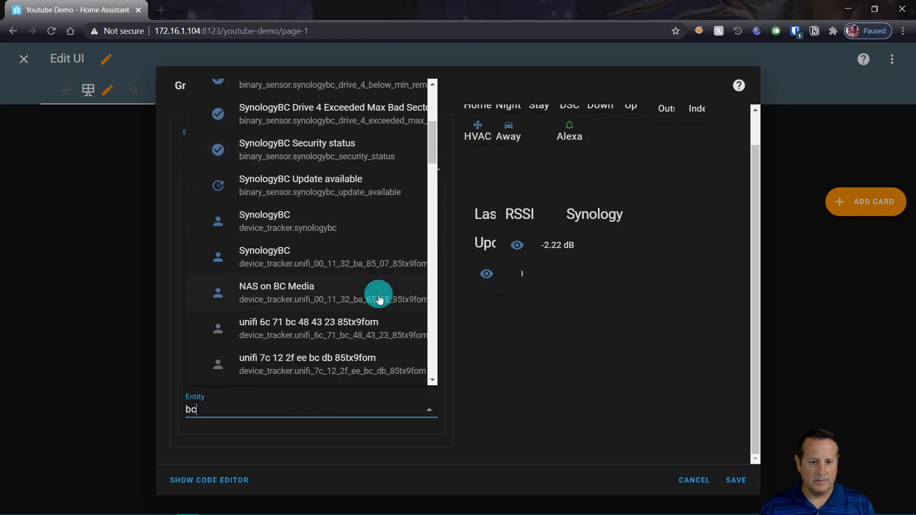
{"action": "scroll", "coordinate": [380, 299], "scroll_direction": "down", "scroll_amount": 7}
{"action": "scroll", "coordinate": [377, 316], "scroll_direction": "down", "scroll_amount": 7}
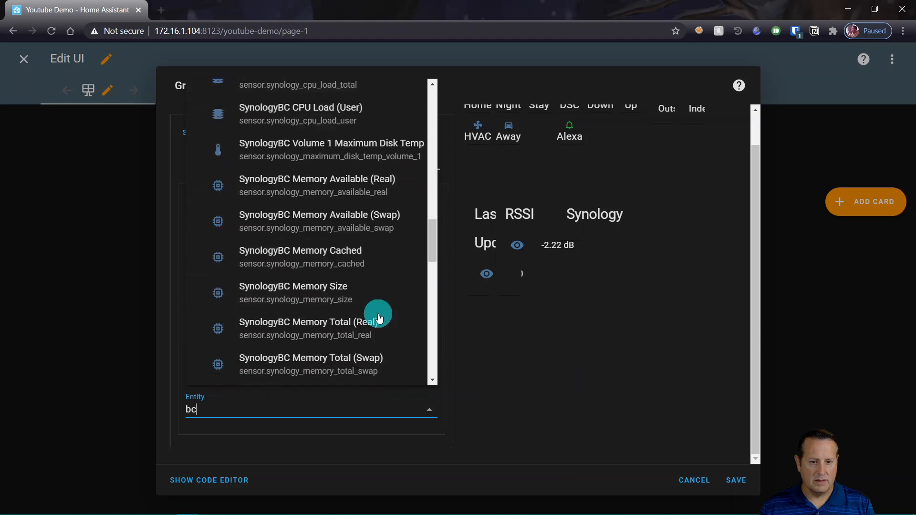
{"action": "scroll", "coordinate": [379, 318], "scroll_direction": "down", "scroll_amount": 5}
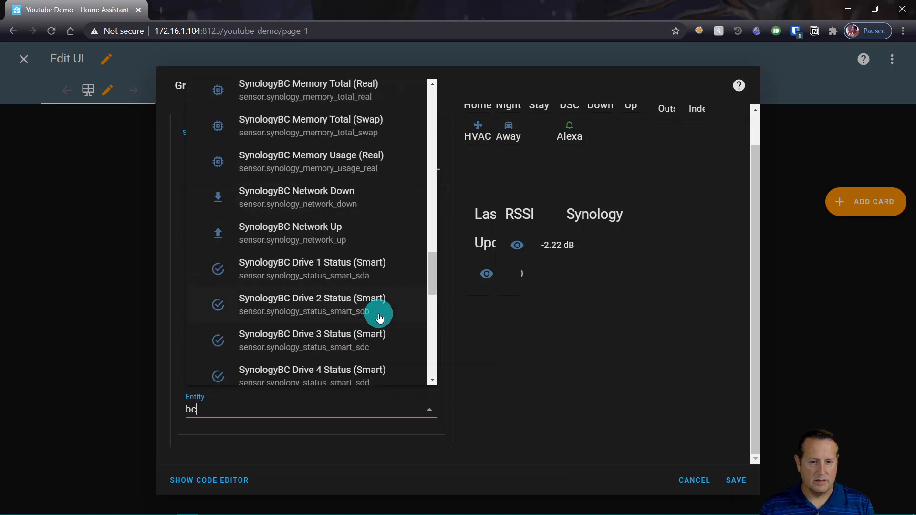
{"action": "left_click", "coordinate": [349, 268]}
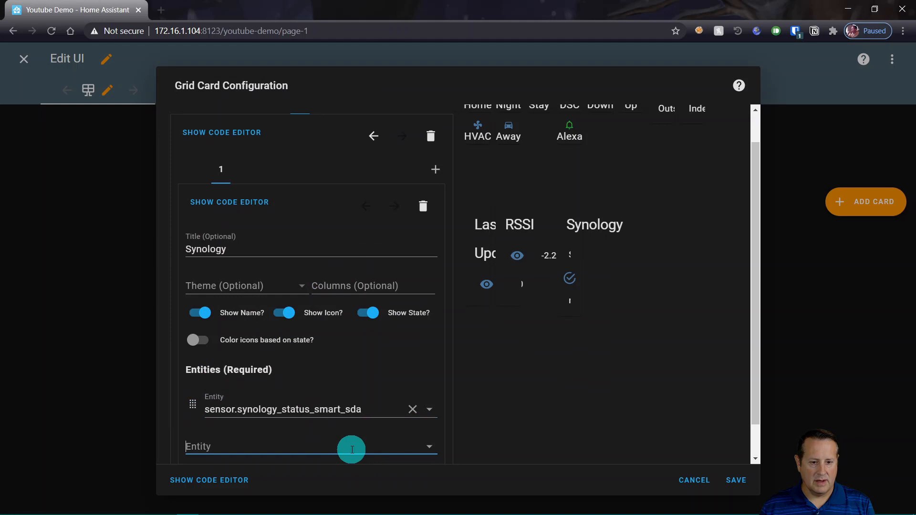
{"action": "type", "text": "sens"}
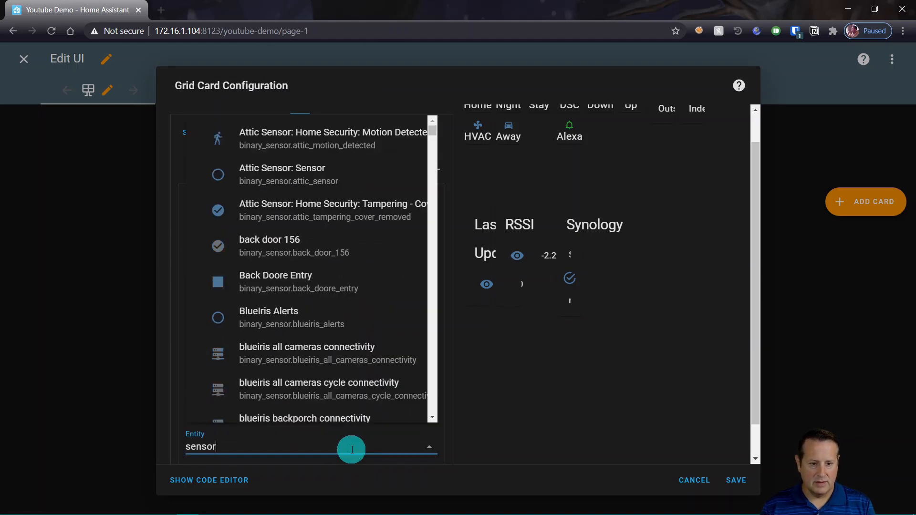
{"action": "type", "text": "or"}
{"action": "key", "text": "BackSpace"}
{"action": "key", "text": "BackSpace"}
{"action": "key", "text": "BackSpace"}
{"action": "key", "text": "BackSpace"}
{"action": "key", "text": "BackSpace"}
{"action": "key", "text": "BackSpace"}
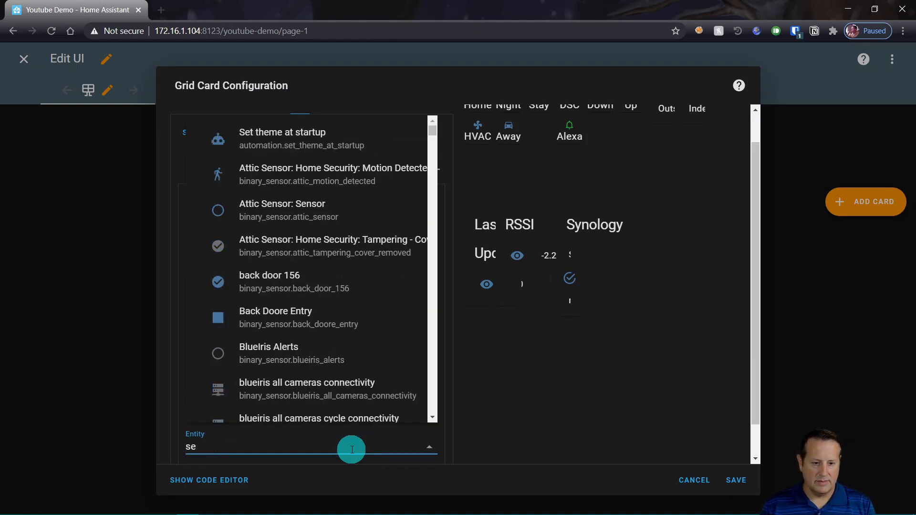
{"action": "type", "text": "driv"}
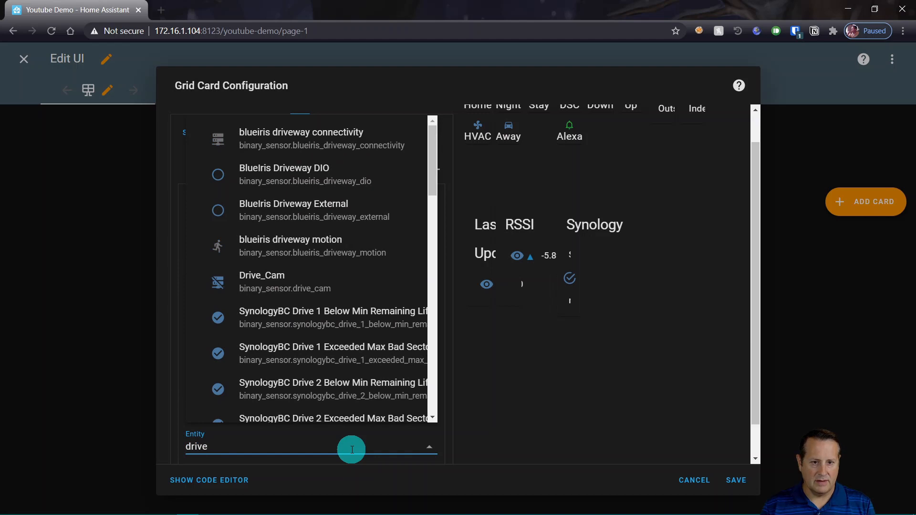
{"action": "type", "text": "e_s"}
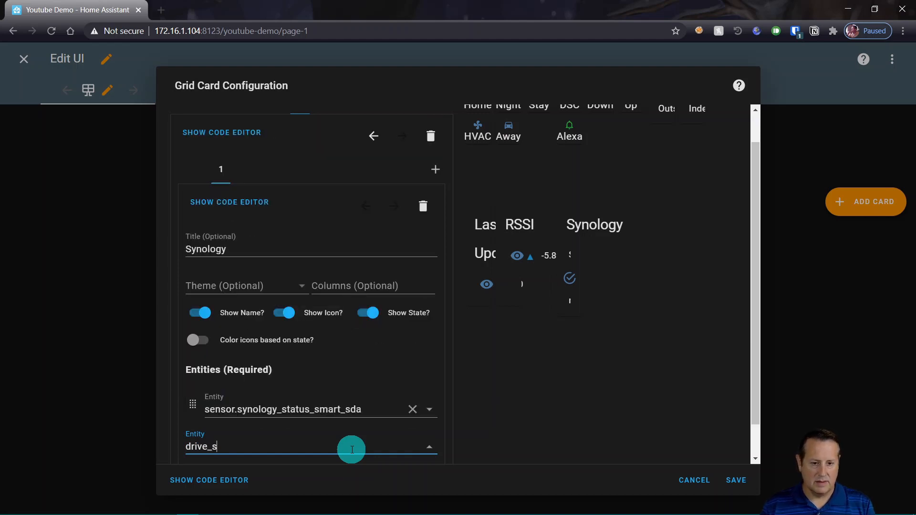
{"action": "key", "text": "BackSpace"}
{"action": "key", "text": "BackSpace"}
{"action": "key", "text": "BackSpace"}
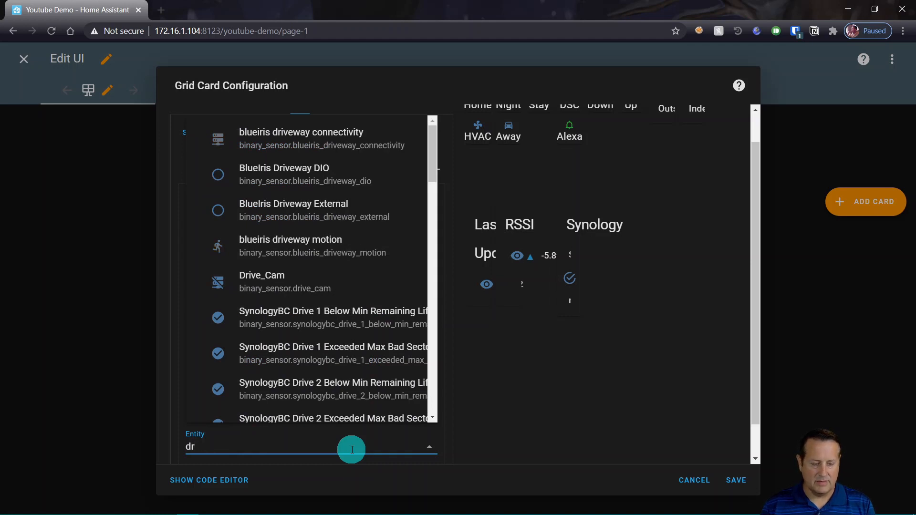
{"action": "key", "text": "BackSpace"}
{"action": "key", "text": "BackSpace"}
- Search the entities for "synology_s" and add SynologyBC Drive 2 Status (Smart), sensor.synology_status_smart_sdb, as the Glance card's second entity
{"action": "type", "text": "synology_s"}
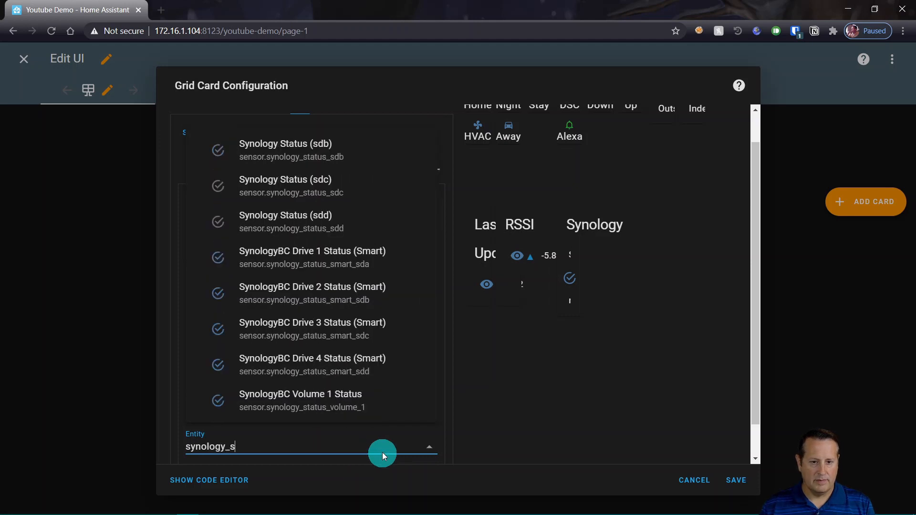
{"action": "left_click", "coordinate": [352, 302]}
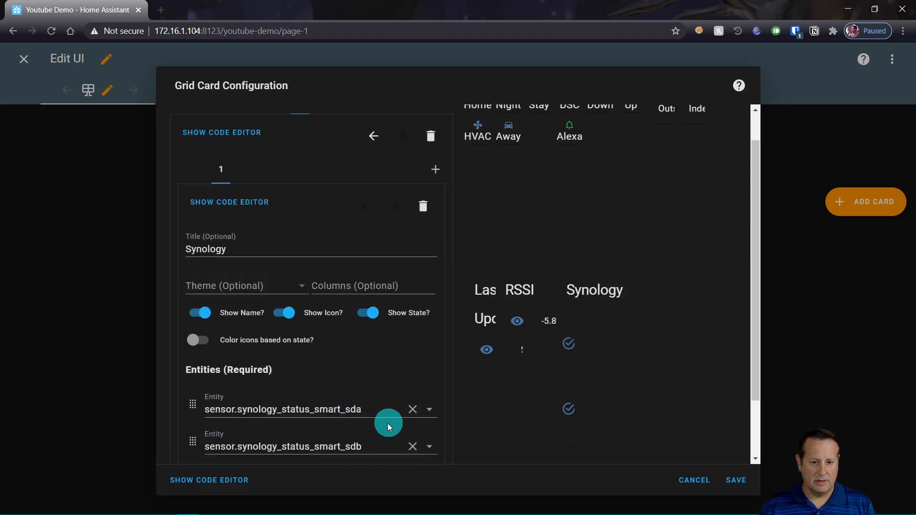
- Copy the second entity's ID, sensor.synology_status_smart_sdb, into the Glance card's empty third entity field and place the text cursor at its end
{"action": "left_click_drag", "start_coordinate": [361, 448], "coordinate": [199, 437]}
{"action": "key", "text": "ctrl+c"}
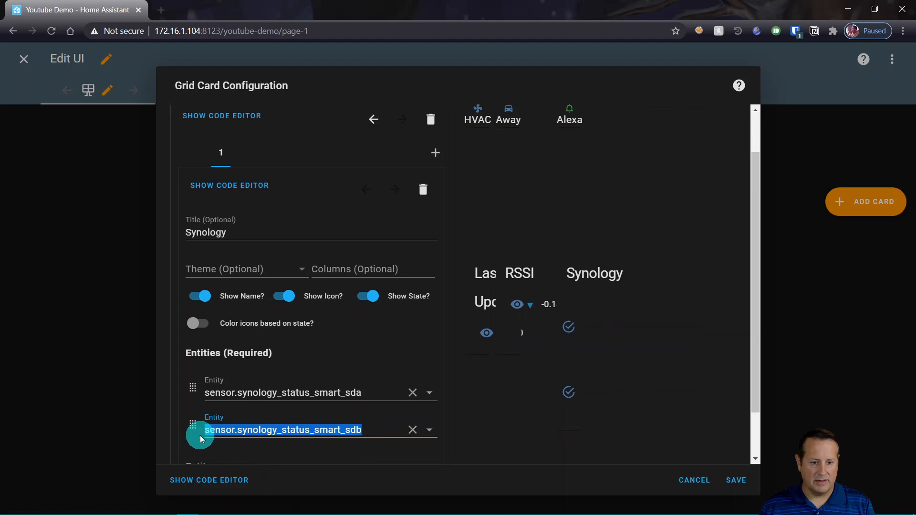
{"action": "scroll", "coordinate": [263, 420], "scroll_direction": "down", "scroll_amount": 1}
{"action": "left_click", "coordinate": [259, 400]}
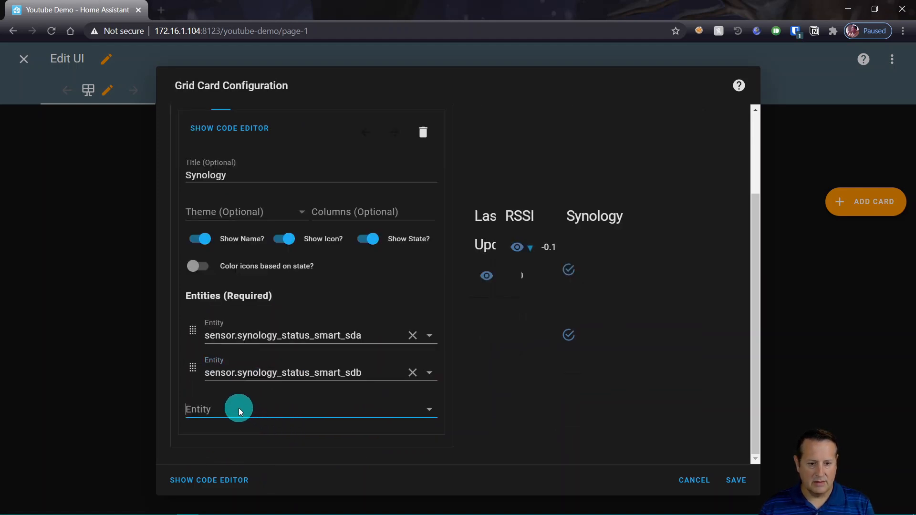
{"action": "key", "text": "ctrl+v"}
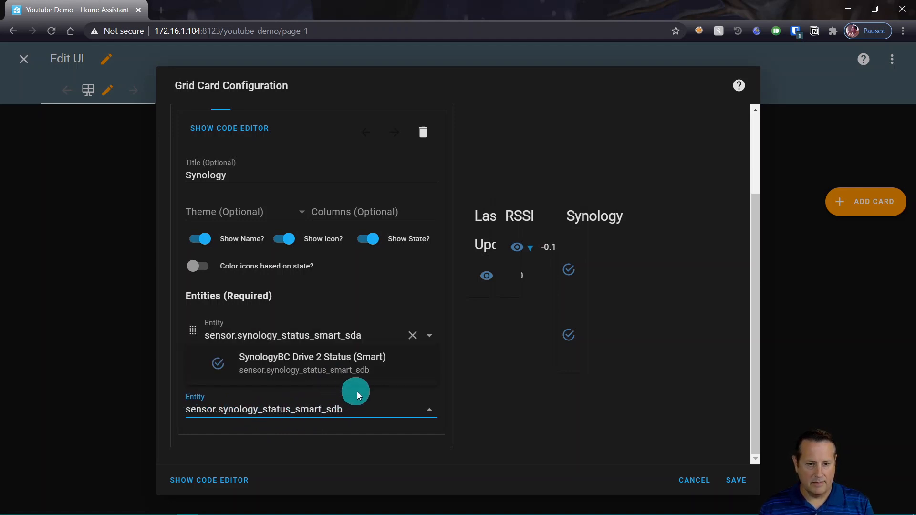
{"action": "left_click", "coordinate": [365, 406]}
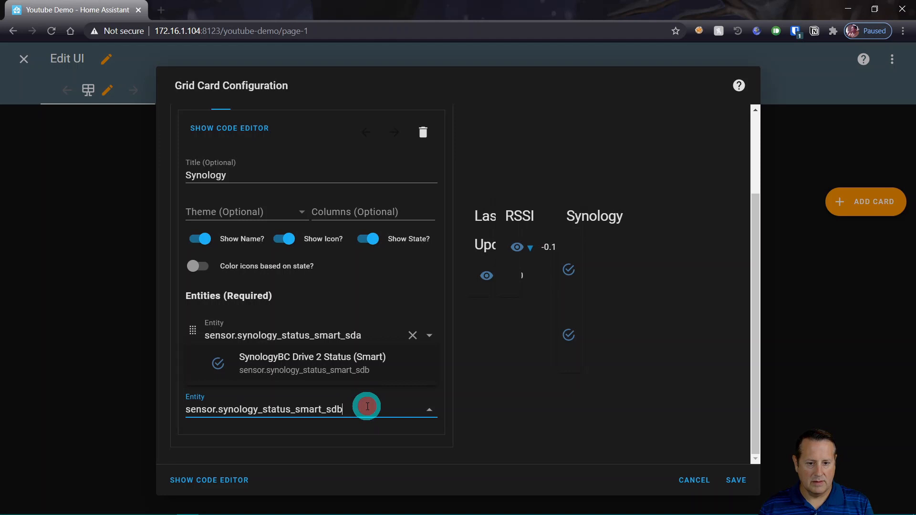
- Add sensor.synology_status_smart_sdc as the third entity of the Synology card
{"action": "key", "text": "BackSpace"}
{"action": "key", "text": "BackSpace"}
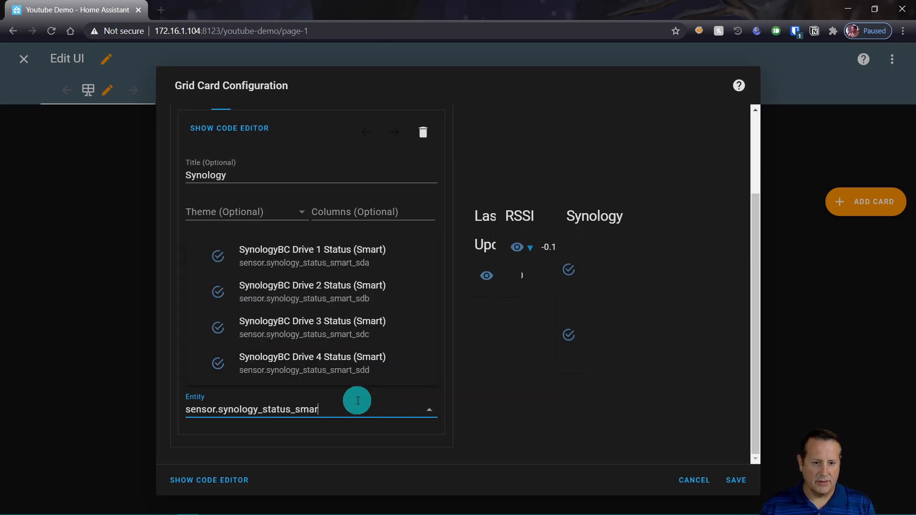
{"action": "left_click", "coordinate": [332, 327]}
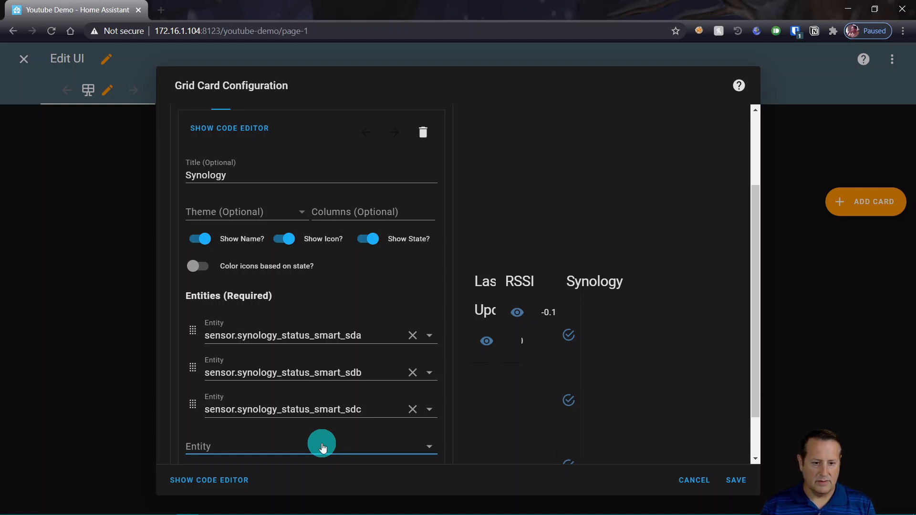
- Add sensor.synology_status_smart_sdd as the fourth entity of the Synology card
{"action": "type", "text": "sensor.synolo"}
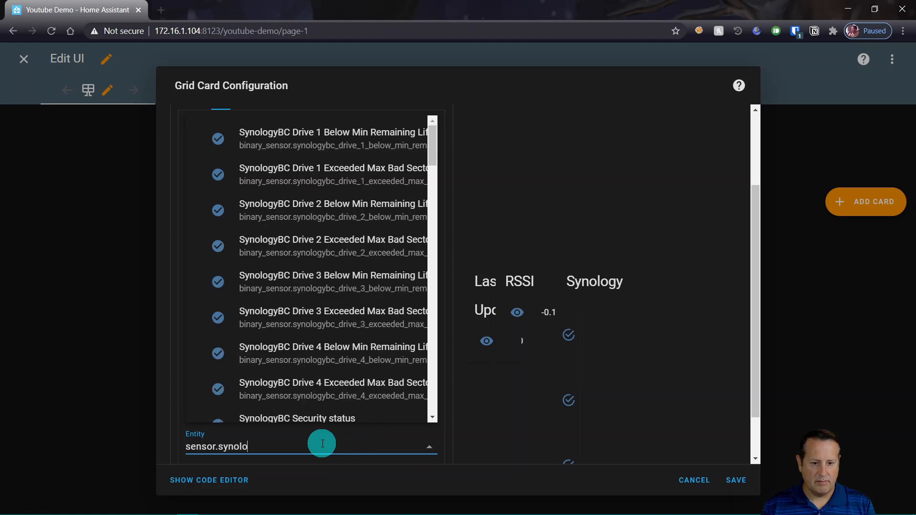
{"action": "type", "text": "ty"}
{"action": "key", "text": "BackSpace"}
{"action": "key", "text": "BackSpace"}
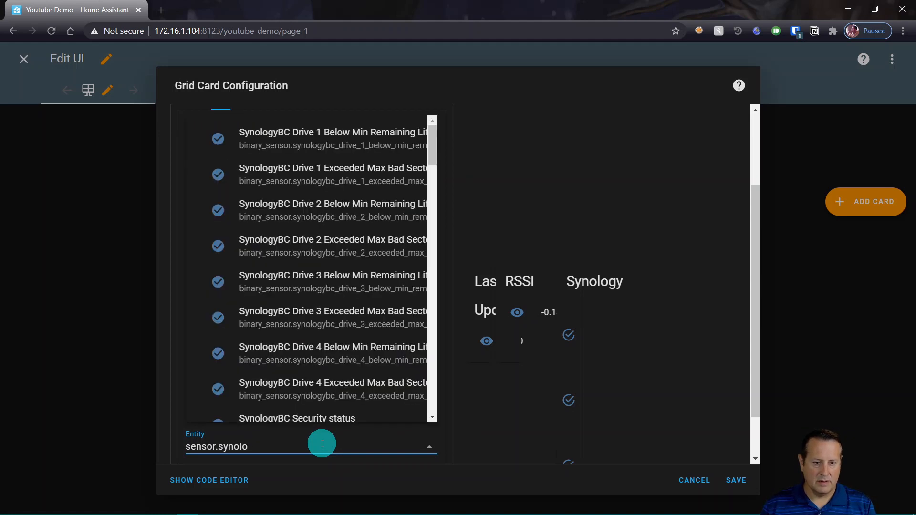
{"action": "scroll", "coordinate": [334, 315], "scroll_direction": "down", "scroll_amount": 12}
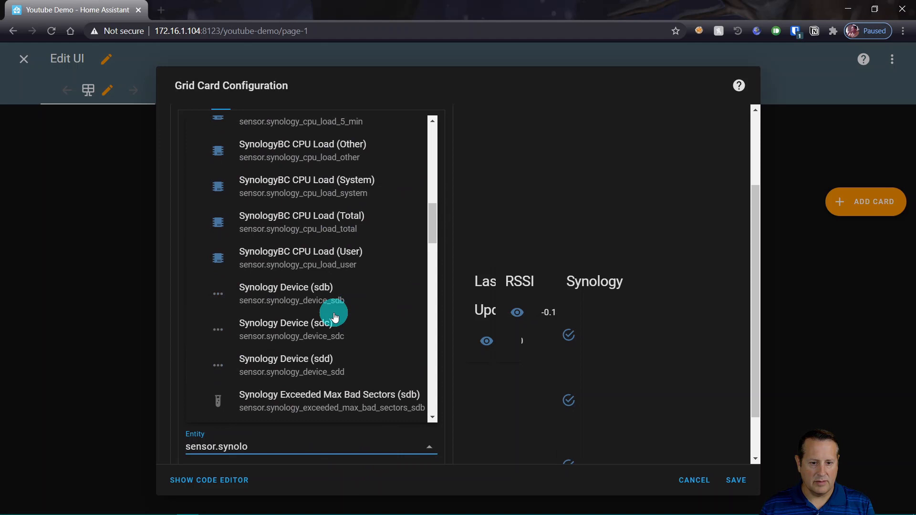
{"action": "scroll", "coordinate": [351, 339], "scroll_direction": "down", "scroll_amount": 5}
{"action": "scroll", "coordinate": [374, 358], "scroll_direction": "down", "scroll_amount": 5}
{"action": "scroll", "coordinate": [374, 357], "scroll_direction": "down", "scroll_amount": 5}
{"action": "left_click", "coordinate": [361, 359]}
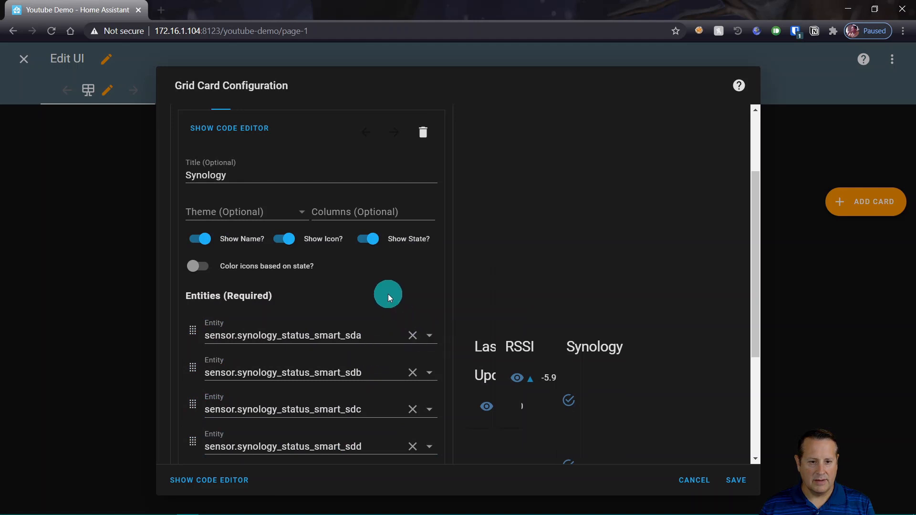
{"action": "scroll", "coordinate": [389, 301], "scroll_direction": "down", "scroll_amount": 3}
{"action": "scroll", "coordinate": [393, 388], "scroll_direction": "up", "scroll_amount": 2}
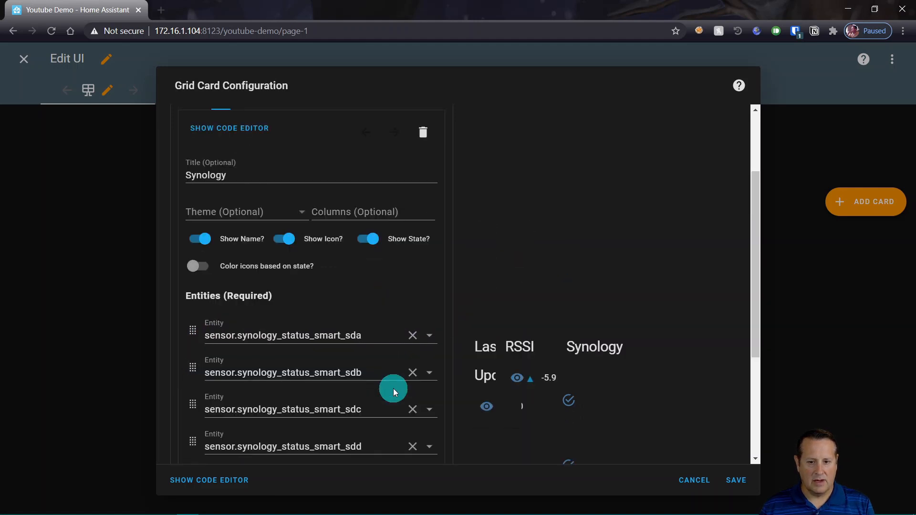
{"action": "scroll", "coordinate": [394, 388], "scroll_direction": "down", "scroll_amount": 4}
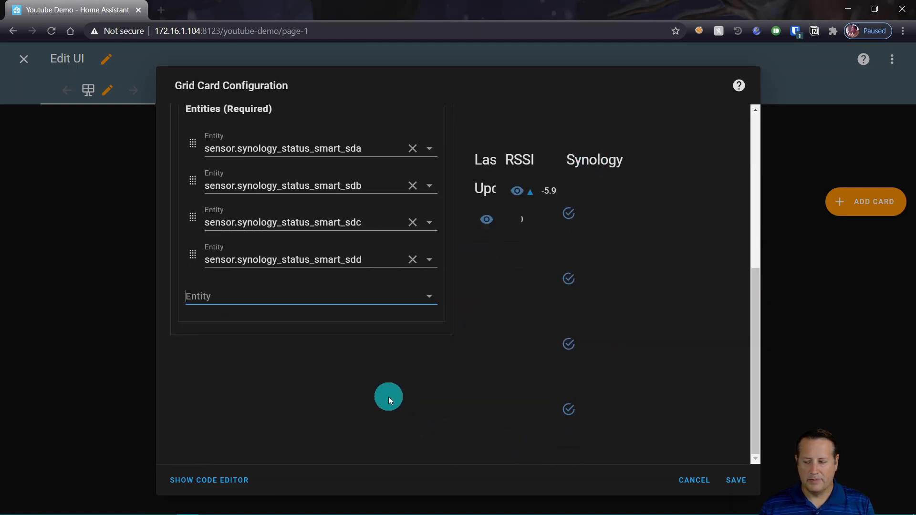
{"action": "scroll", "coordinate": [388, 396], "scroll_direction": "up", "scroll_amount": 6}
{"action": "scroll", "coordinate": [392, 376], "scroll_direction": "down", "scroll_amount": 5}
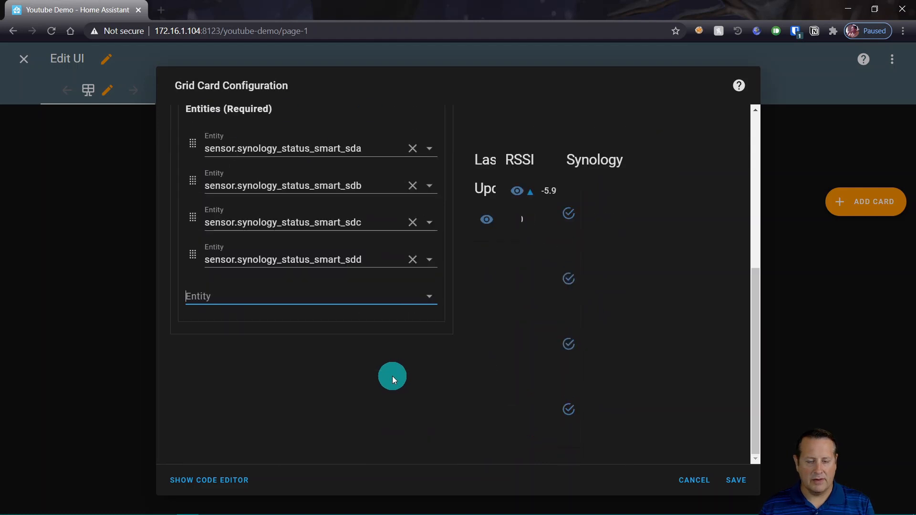
{"action": "scroll", "coordinate": [392, 376], "scroll_direction": "up", "scroll_amount": 5}
{"action": "scroll", "coordinate": [370, 380], "scroll_direction": "down", "scroll_amount": 5}
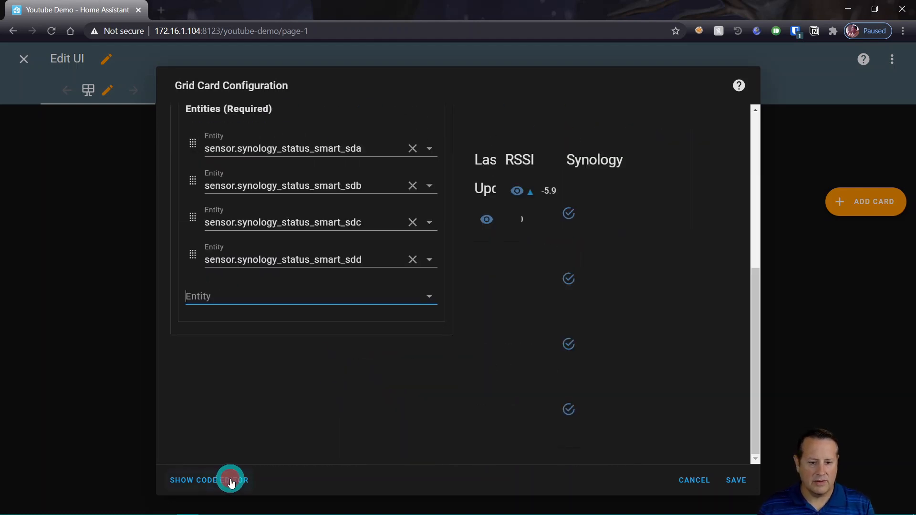
- Switch the whole grid card to code editing and add "columns: 1" under the outer grid's type
{"action": "left_click", "coordinate": [230, 480]}
{"action": "left_click", "coordinate": [243, 129]}
{"action": "key", "text": "Return"}
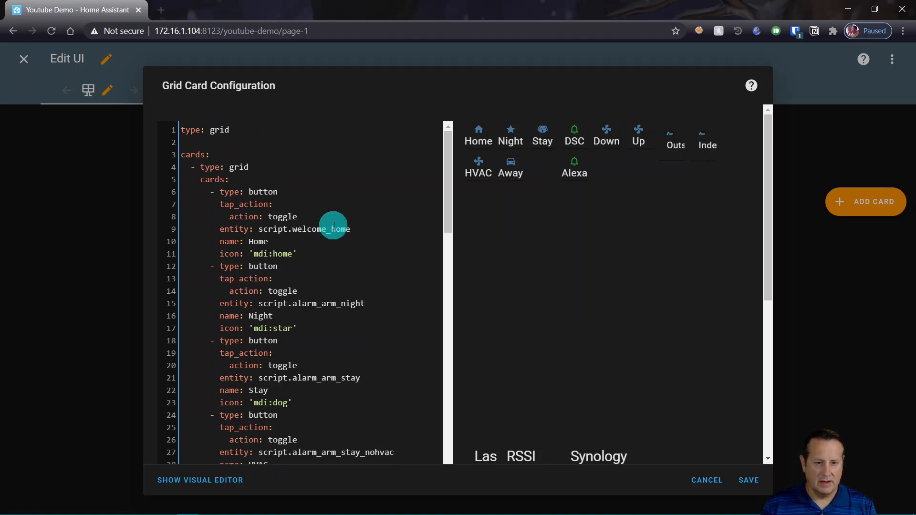
{"action": "type", "text": "columns: 1"}
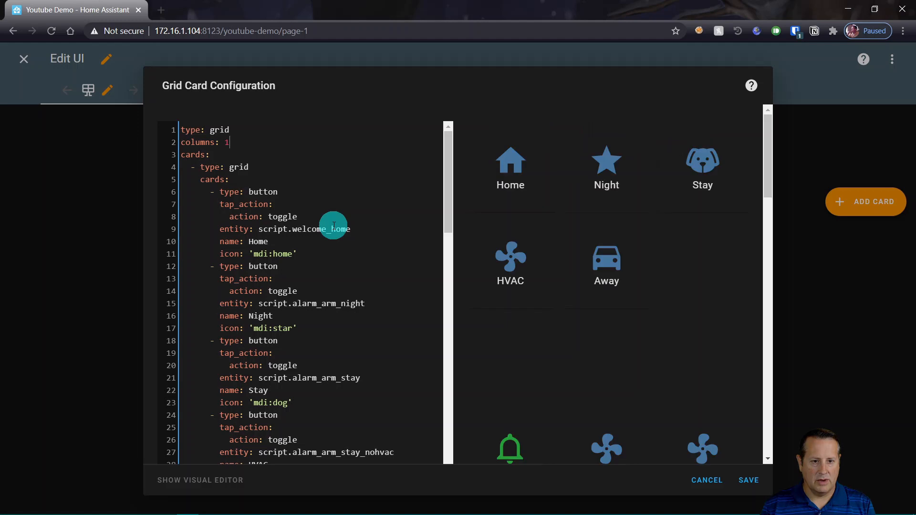
- Add "square: false" to the outer grid below its columns setting and check the card preview
{"action": "key", "text": "Return"}
{"action": "type", "text": "square"}
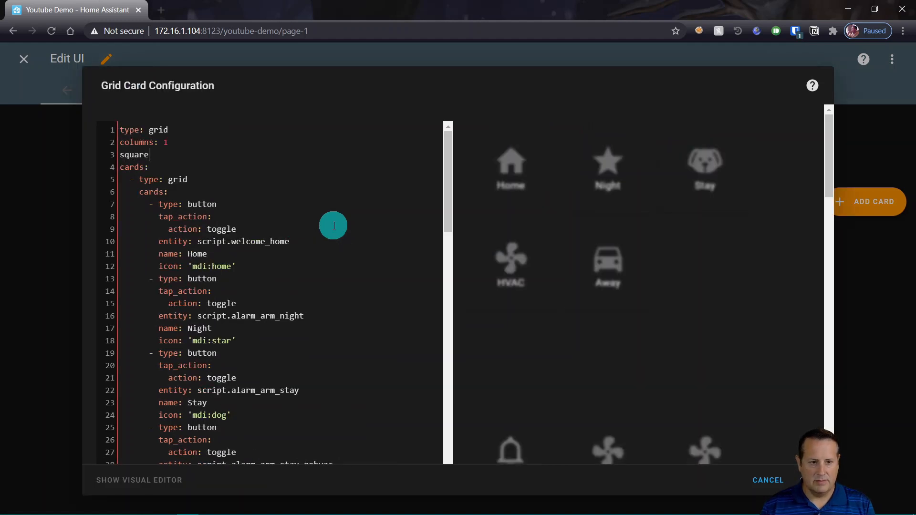
{"action": "type", "text": ":f"}
{"action": "key", "text": "BackSpace"}
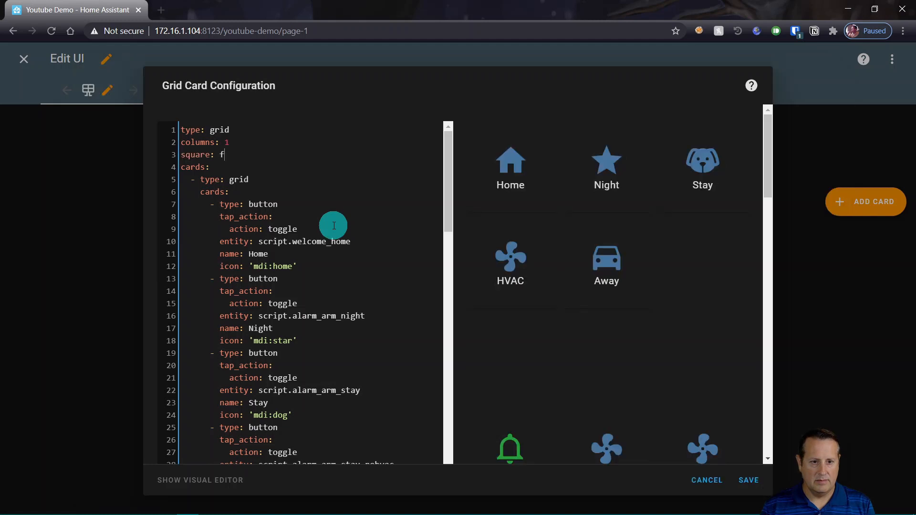
{"action": "type", "text": "false"}
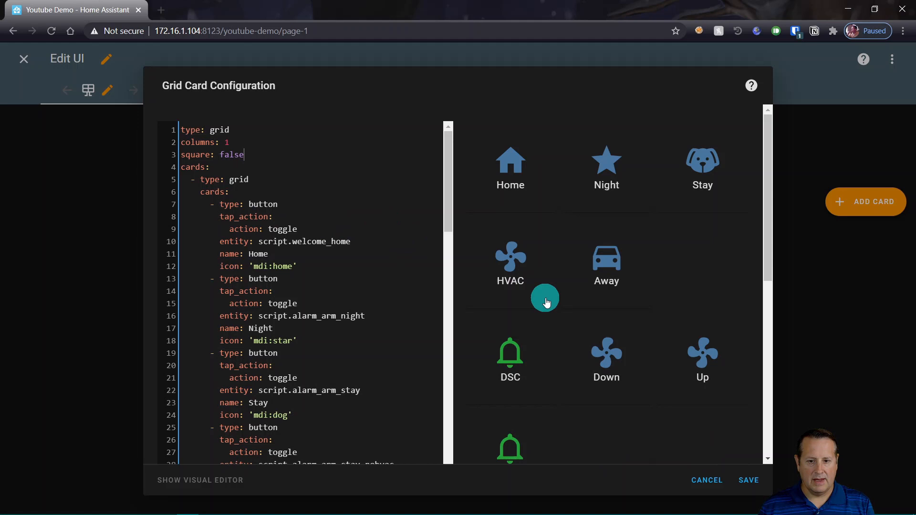
{"action": "scroll", "coordinate": [544, 305], "scroll_direction": "down", "scroll_amount": 6}
{"action": "scroll", "coordinate": [544, 305], "scroll_direction": "up", "scroll_amount": 6}
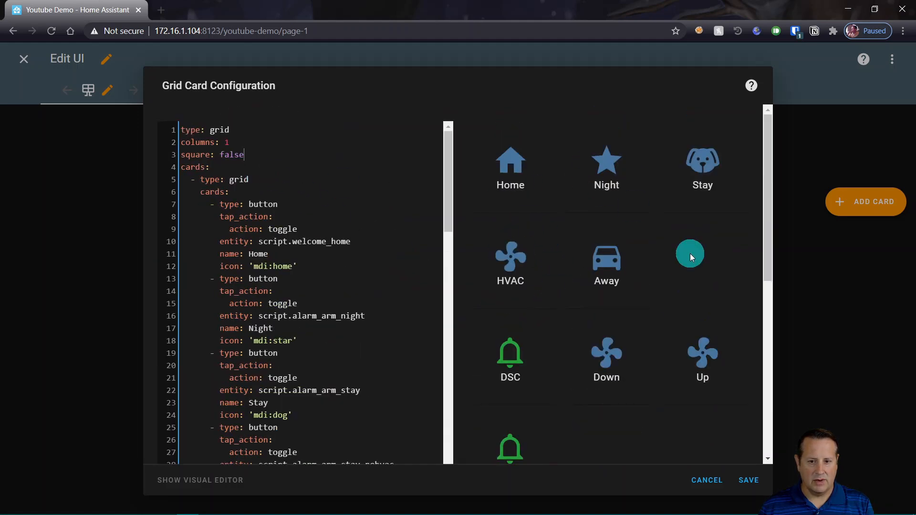
- Add "columns: 5" and "square: false" to the first nested grid, which holds the Home to Away buttons
{"action": "left_click", "coordinate": [251, 181]}
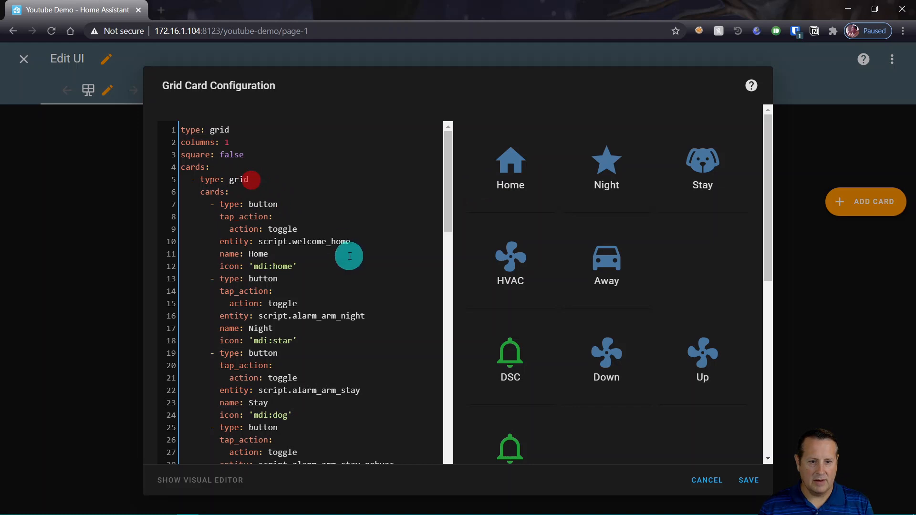
{"action": "key", "text": "Return"}
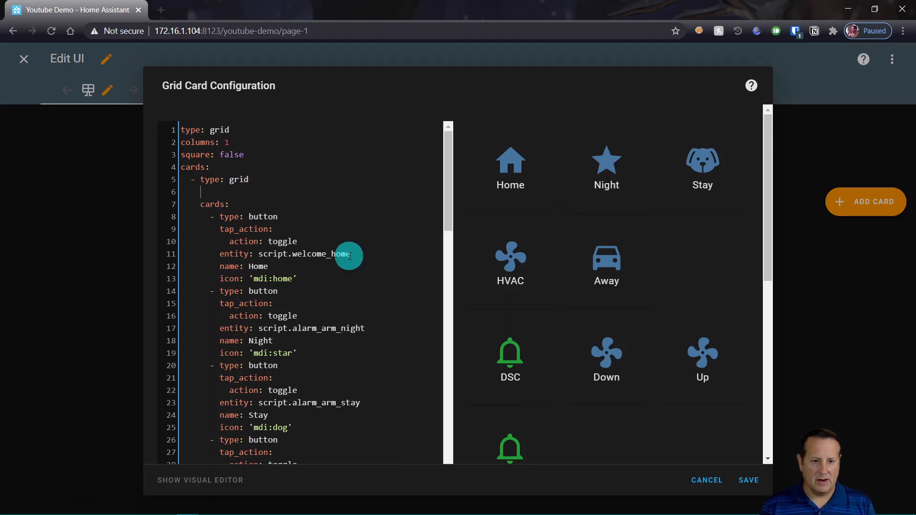
{"action": "type", "text": "columns:"}
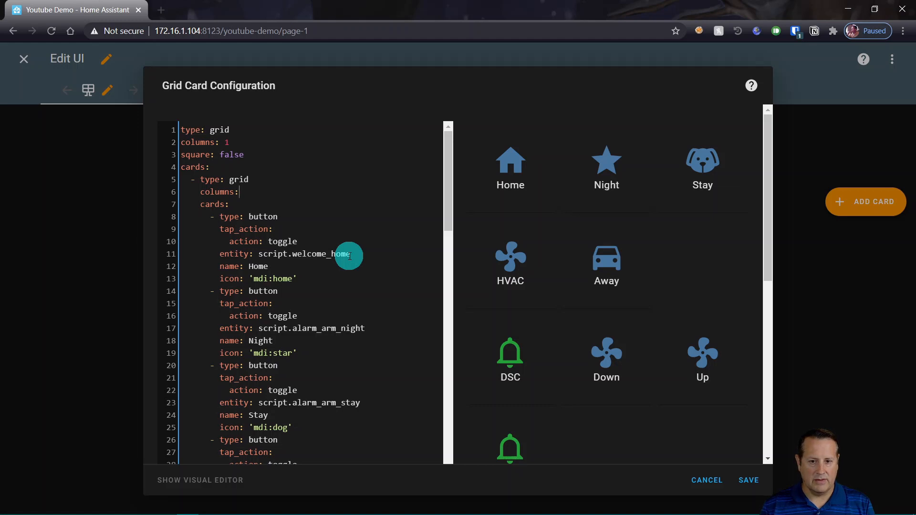
{"action": "type", "text": " 5"}
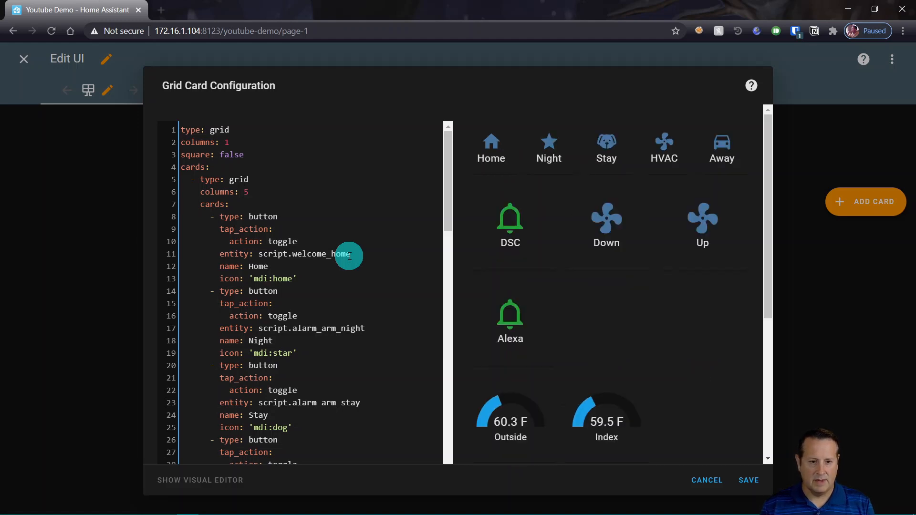
{"action": "key", "text": "Return"}
{"action": "type", "text": "square"}
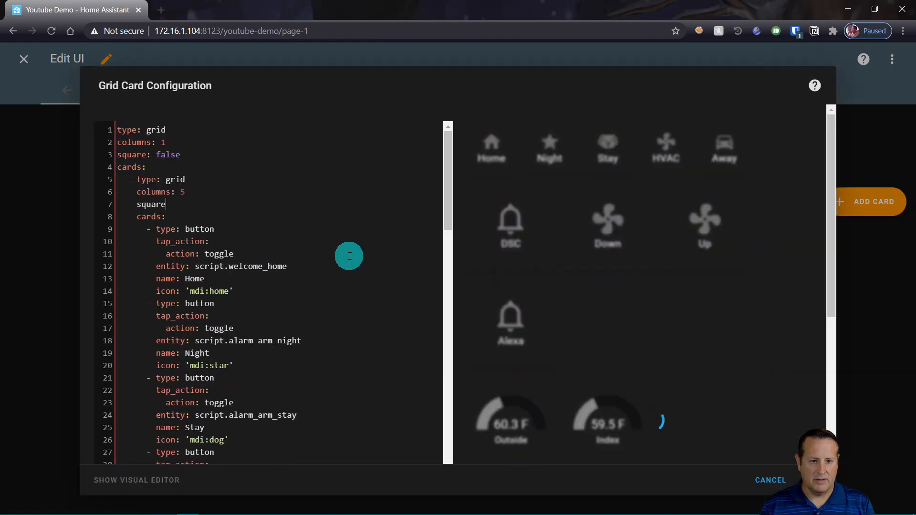
{"action": "type", "text": ": false"}
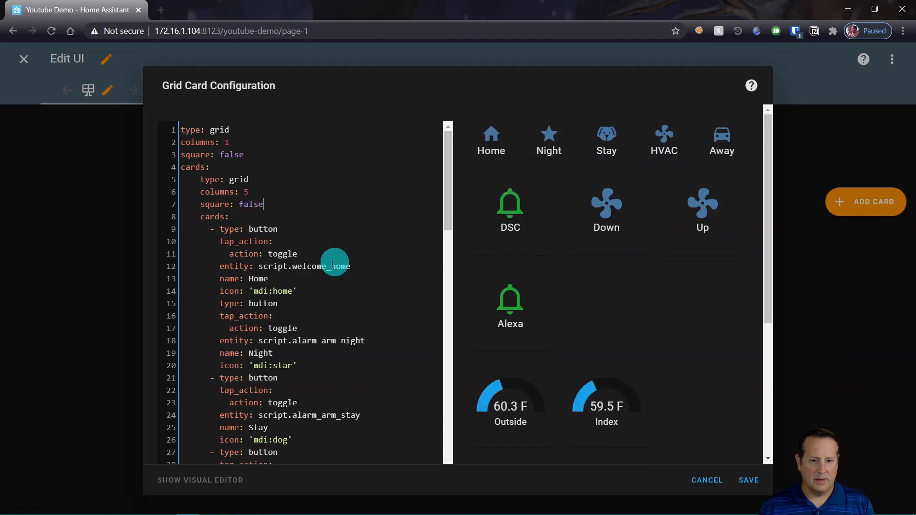
- Add "columns: 4" to the second nested grid, which holds the DSC, Down, Up and Alexa buttons
{"action": "scroll", "coordinate": [334, 257], "scroll_direction": "down", "scroll_amount": 5}
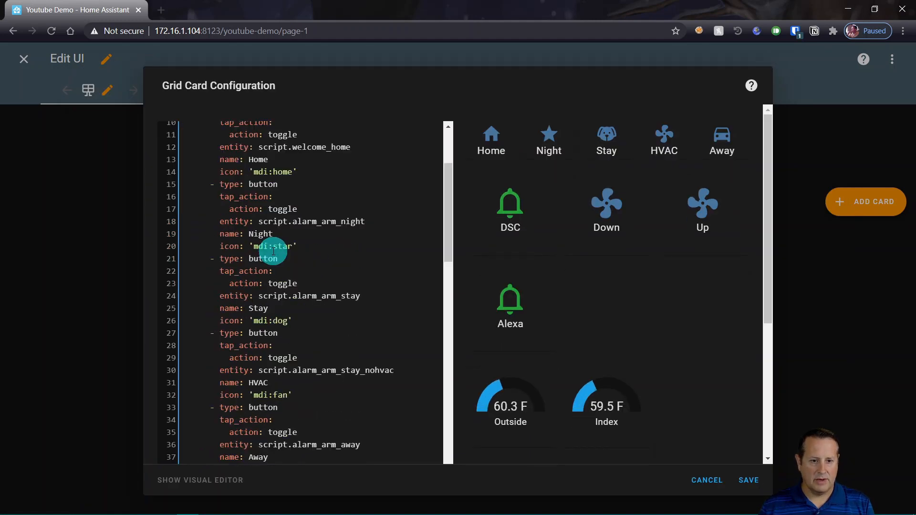
{"action": "left_click", "coordinate": [253, 363]}
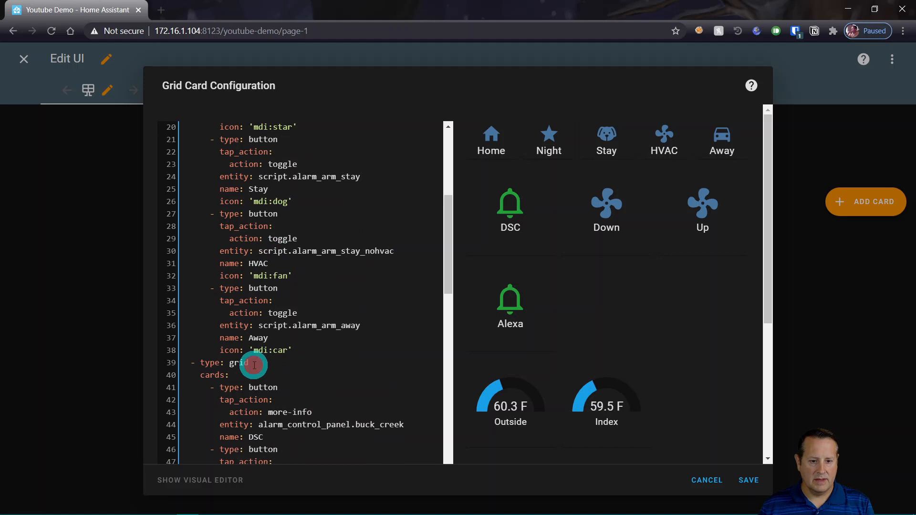
{"action": "key", "text": "Return"}
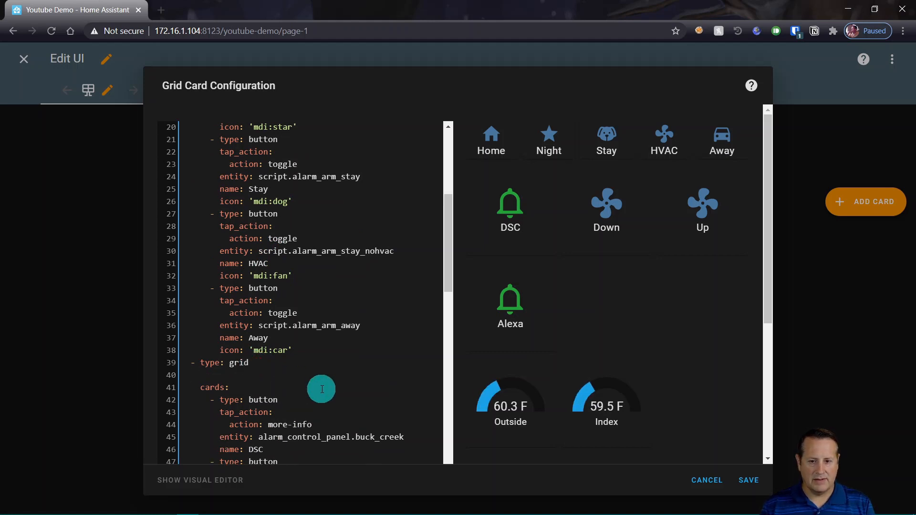
{"action": "type", "text": "columns"}
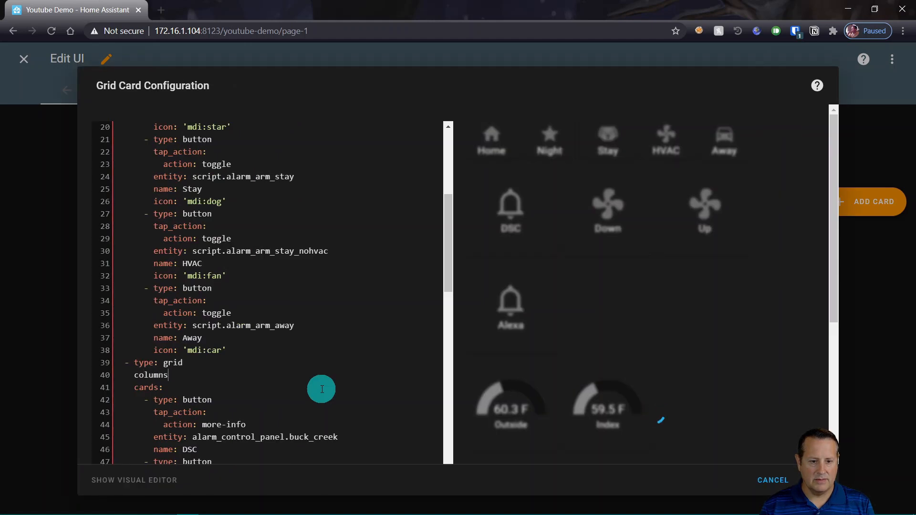
{"action": "type", "text": ": 4"}
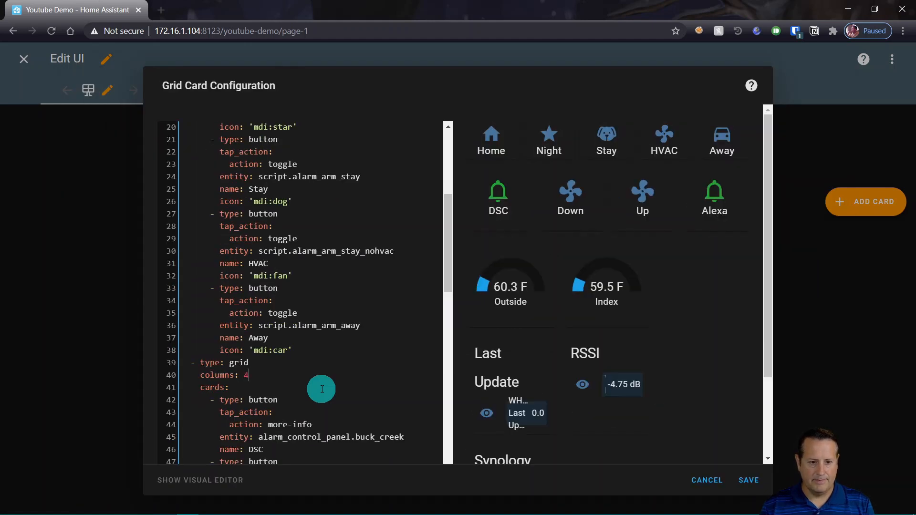
- Add "square: false" to the nested grid with the DSC, Down, Up and Alexa buttons
{"action": "key", "text": "Return"}
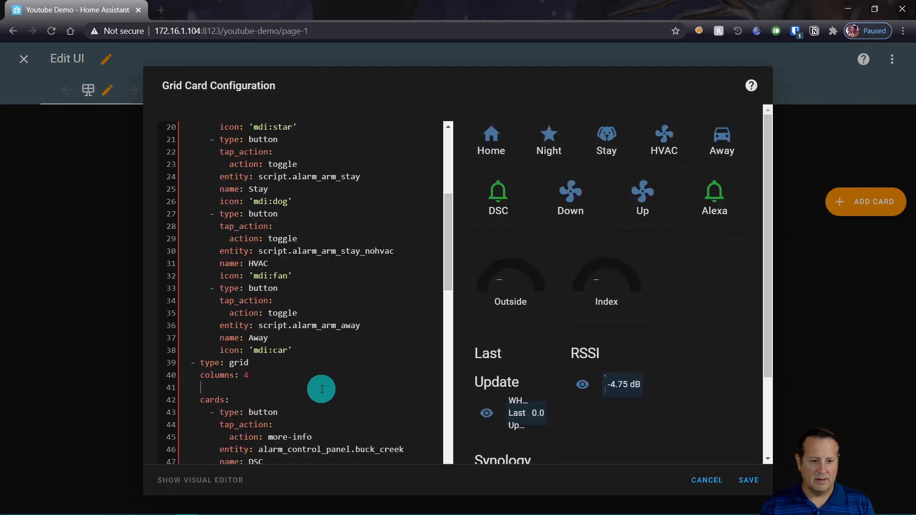
{"action": "type", "text": "square"}
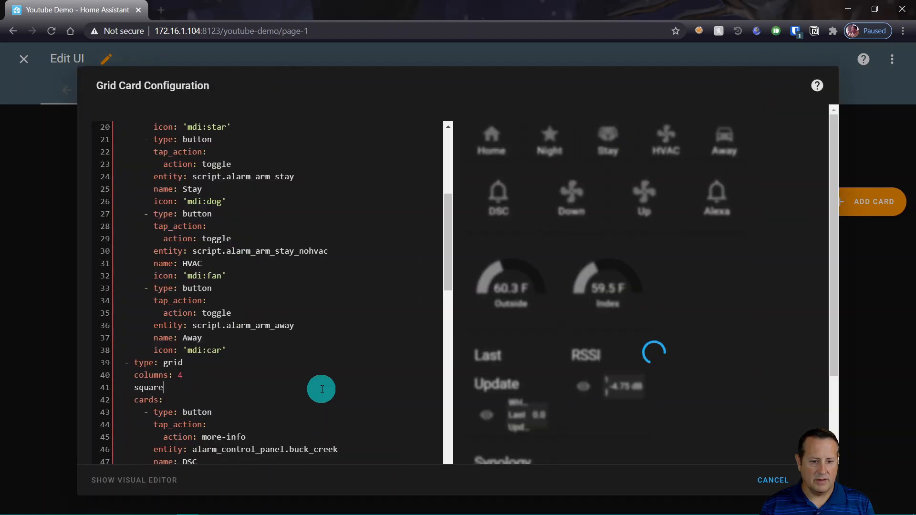
{"action": "type", "text": ": fa"}
{"action": "key", "text": "BackSpace"}
{"action": "key", "text": "BackSpace"}
{"action": "key", "text": "BackSpace"}
{"action": "key", "text": "BackSpace"}
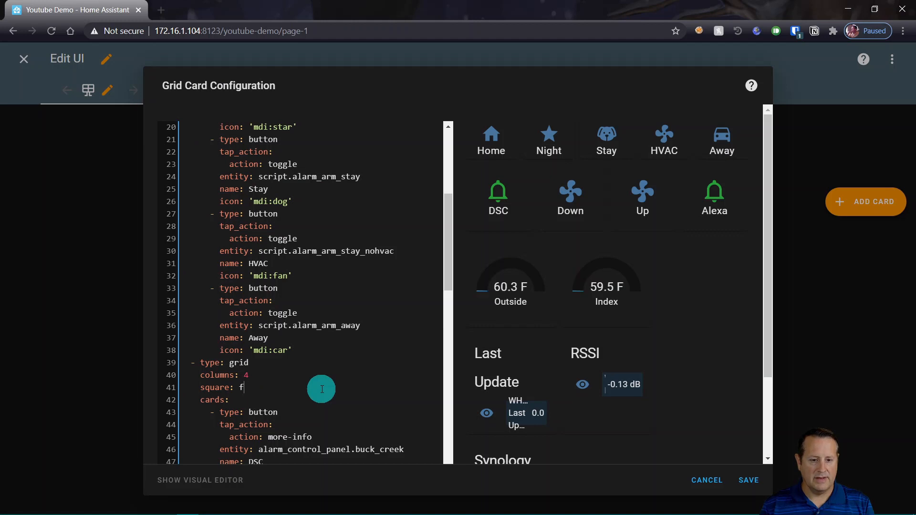
{"action": "key", "text": "BackSpace"}
{"action": "key", "text": "BackSpace"}
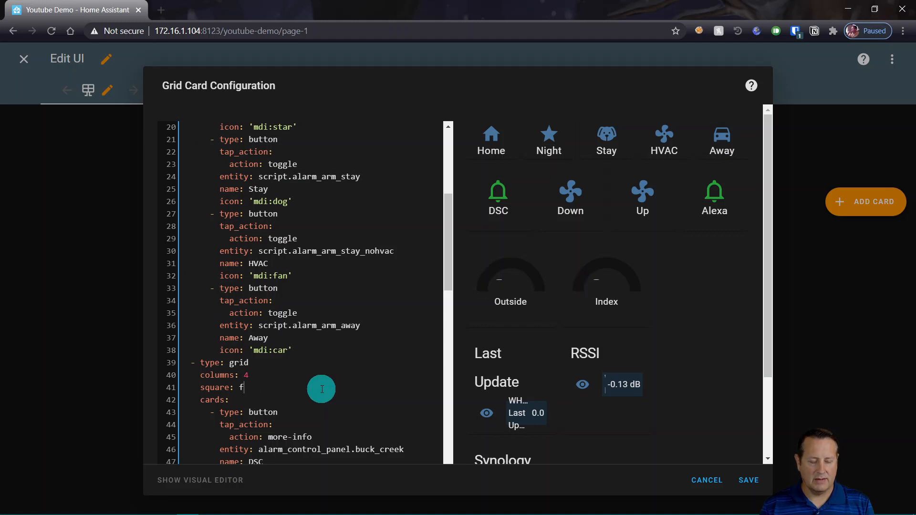
{"action": "type", "text": "lse"}
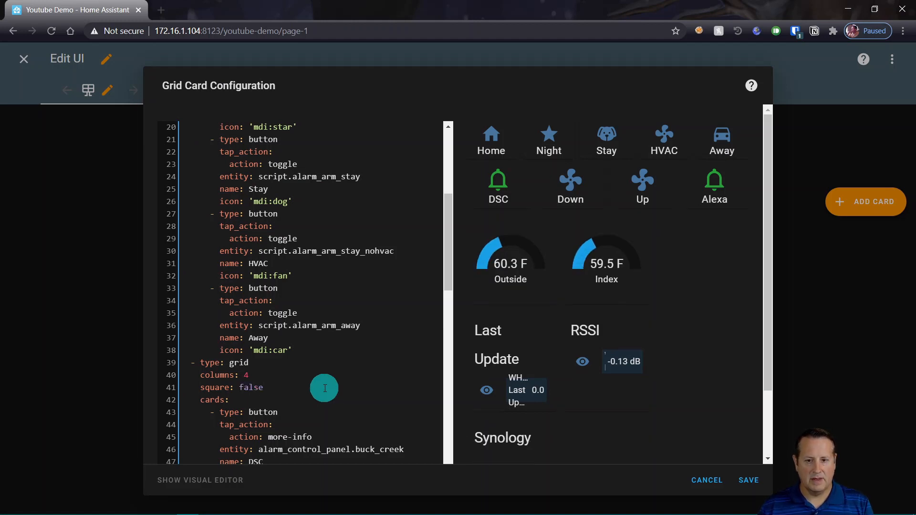
- Add "columns: 2" to the third nested grid, which holds the Outside and Index gauges
{"action": "scroll", "coordinate": [275, 364], "scroll_direction": "down", "scroll_amount": 3}
{"action": "scroll", "coordinate": [268, 358], "scroll_direction": "down", "scroll_amount": 6}
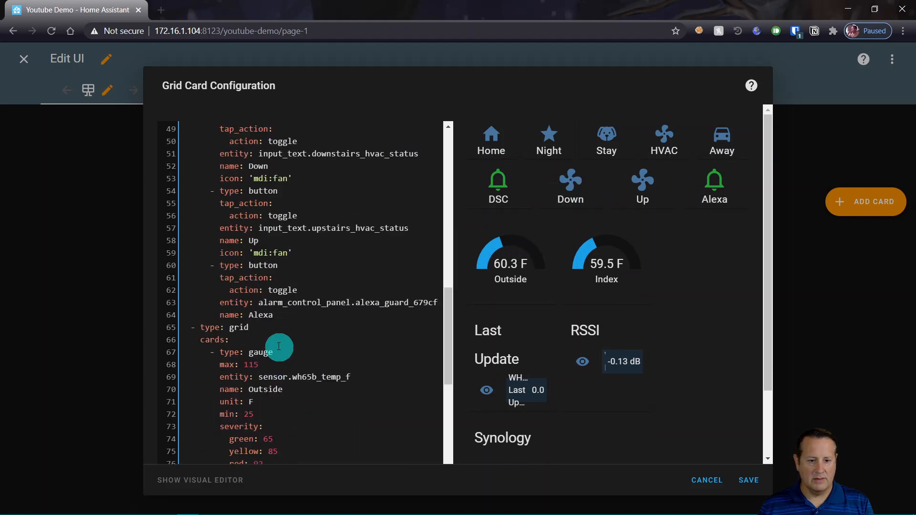
{"action": "left_click", "coordinate": [252, 329]}
{"action": "key", "text": "Return"}
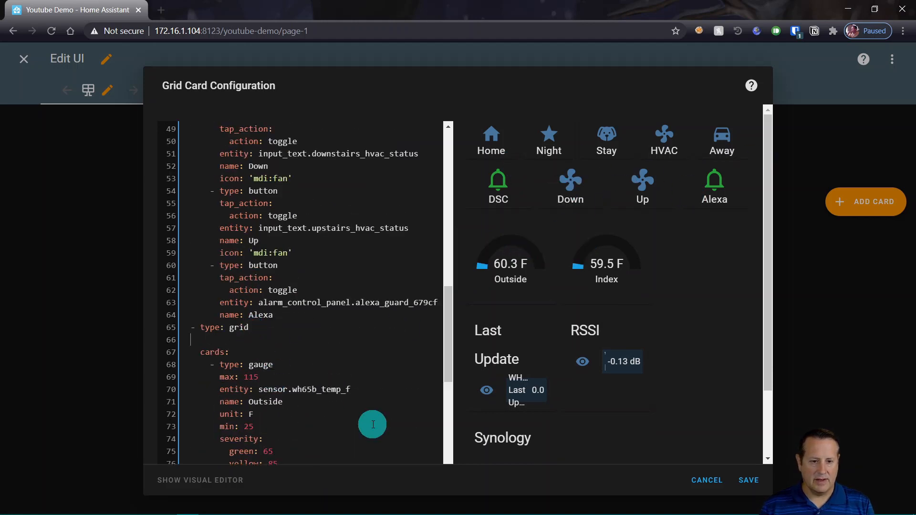
{"action": "type", "text": "c"}
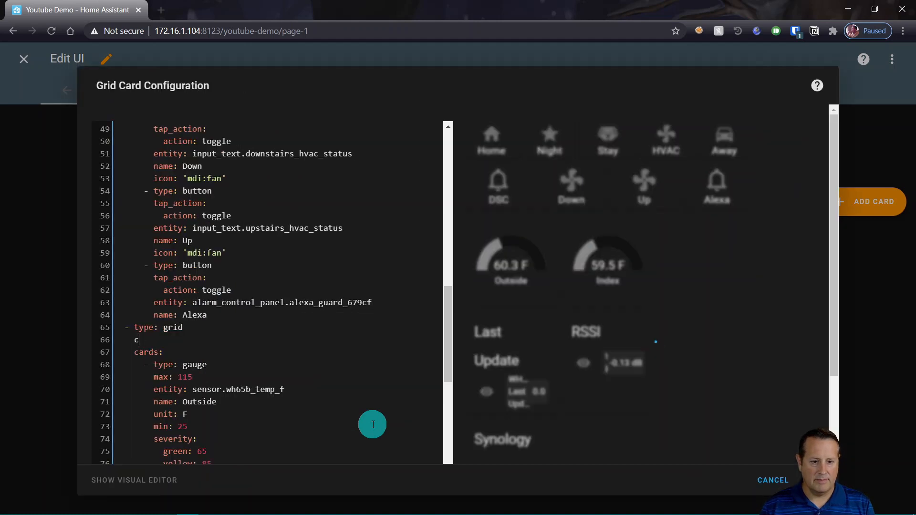
{"action": "type", "text": "olumns"}
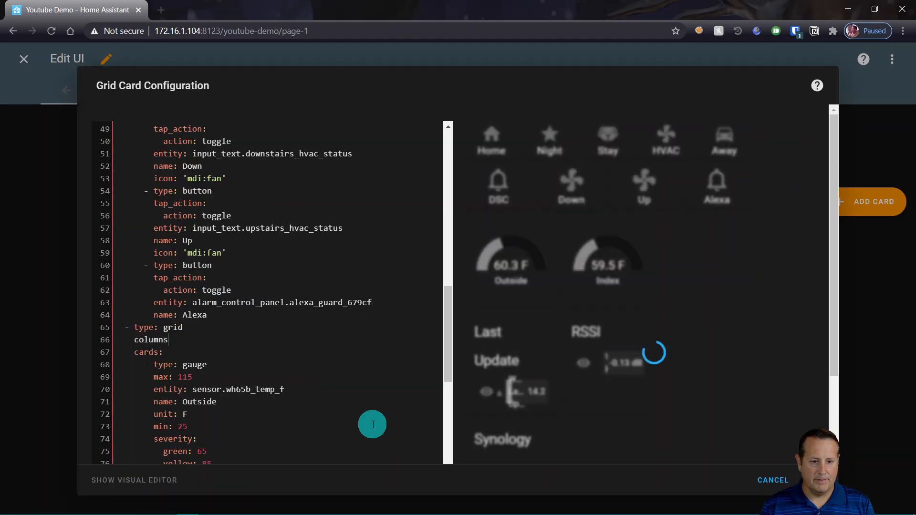
{"action": "type", "text": ": 2"}
- Add "square: false" below the columns setting of the nested grid with the Outside and Index gauges
{"action": "key", "text": "Return"}
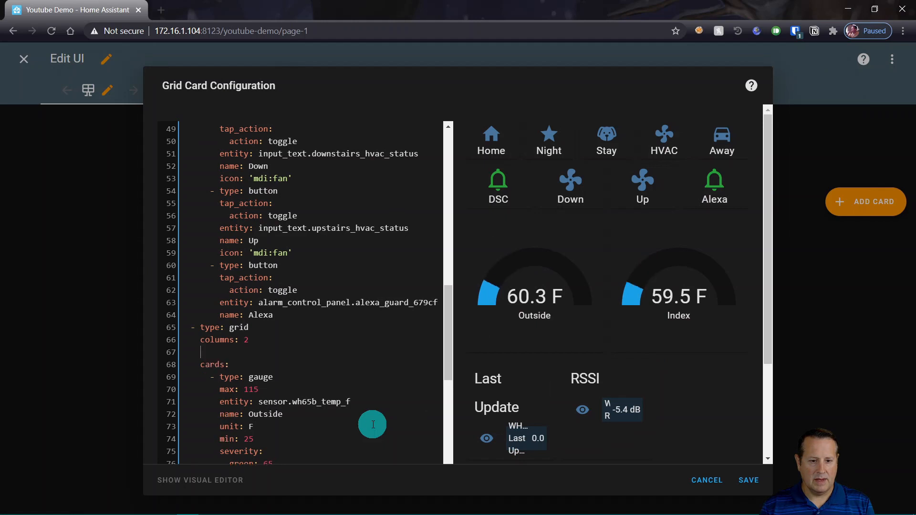
{"action": "type", "text": "s"}
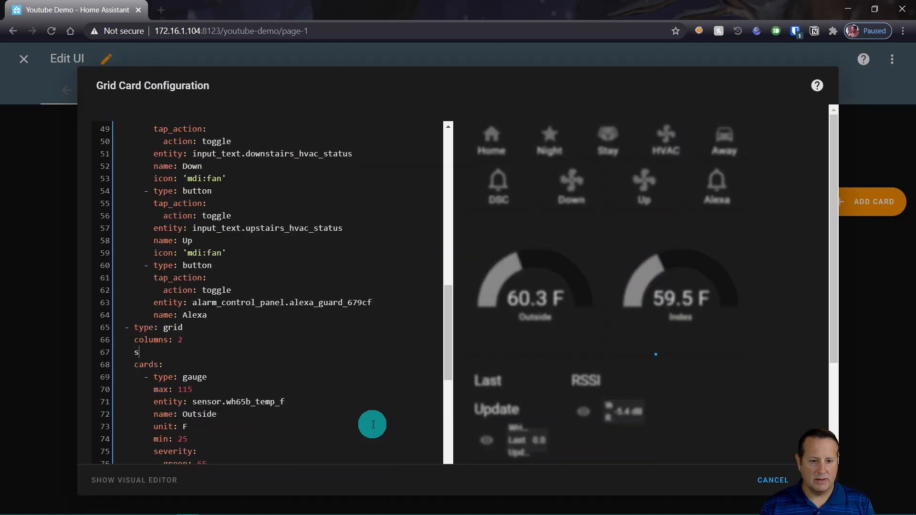
{"action": "type", "text": "quare"}
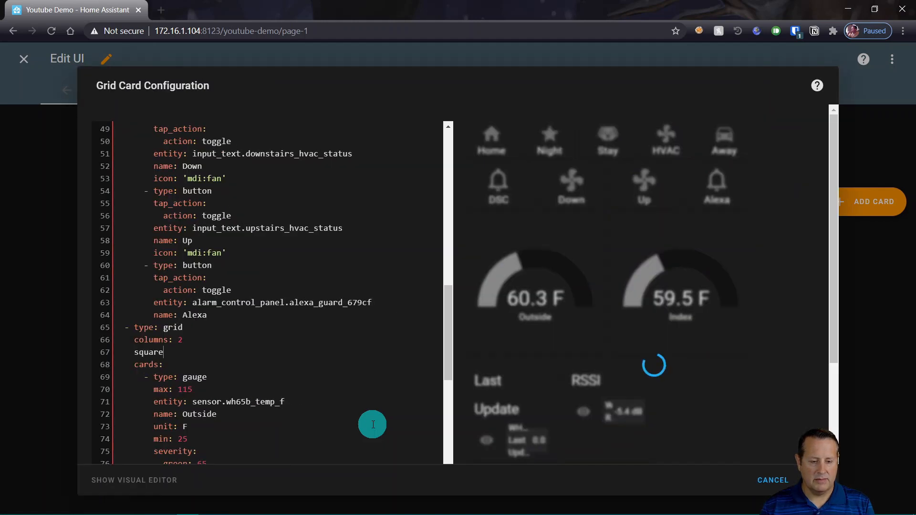
{"action": "type", "text": ": fal"}
{"action": "type", "text": "ose"}
{"action": "key", "text": "BackSpace"}
{"action": "key", "text": "BackSpace"}
{"action": "key", "text": "BackSpace"}
{"action": "type", "text": "se"}
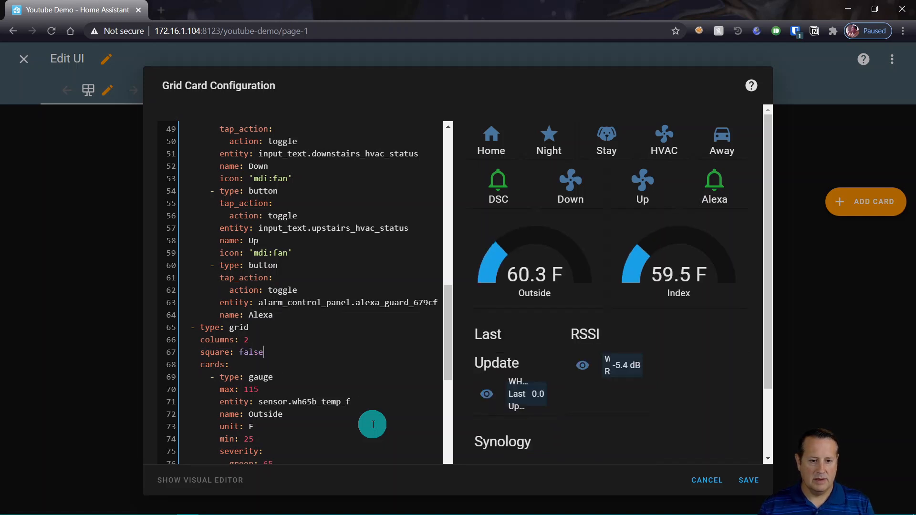
- Add a columns setting to the nested grid with the Last Update and RSSI bar cards, trying 1 and then setting it to 2
{"action": "scroll", "coordinate": [286, 386], "scroll_direction": "down", "scroll_amount": 5}
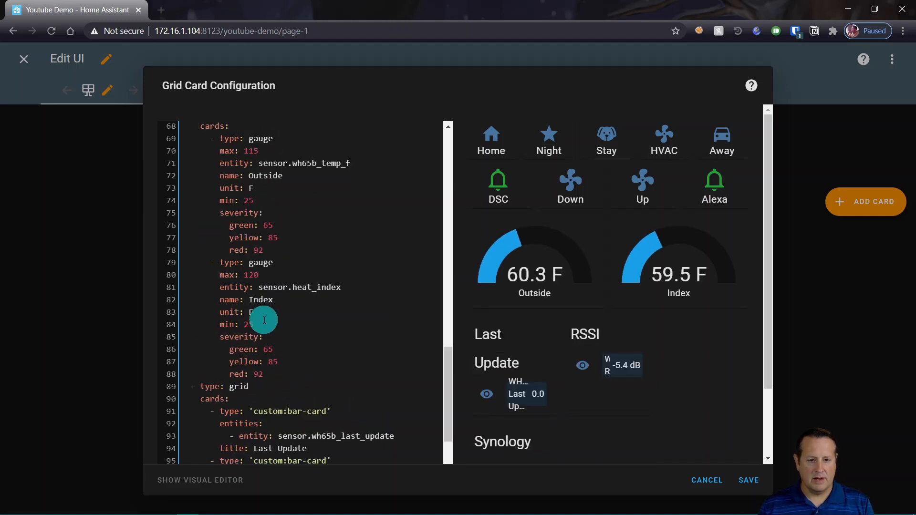
{"action": "scroll", "coordinate": [264, 320], "scroll_direction": "down", "scroll_amount": 5}
{"action": "scroll", "coordinate": [258, 290], "scroll_direction": "down", "scroll_amount": 1}
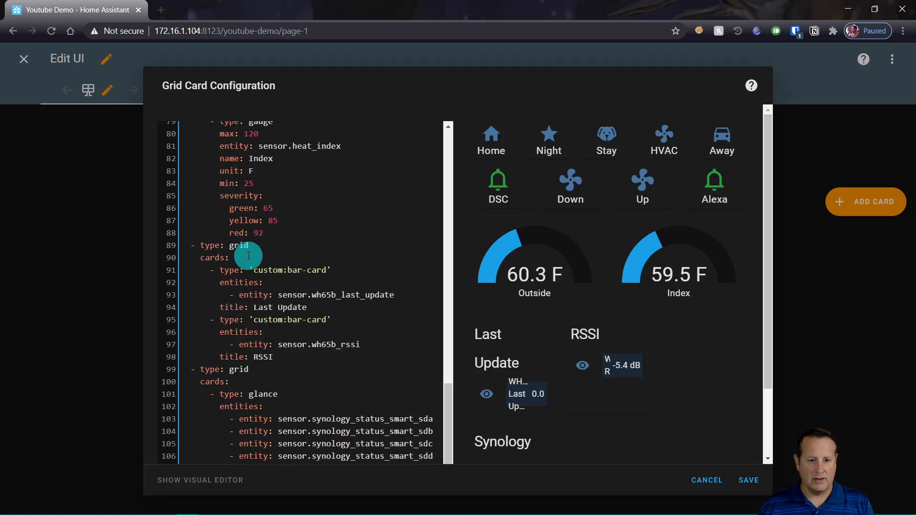
{"action": "left_click", "coordinate": [250, 245]}
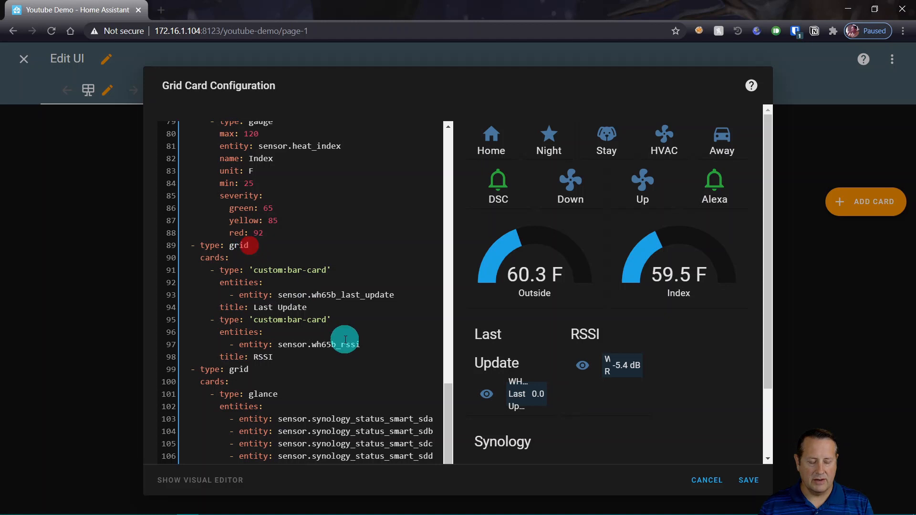
{"action": "key", "text": "Return"}
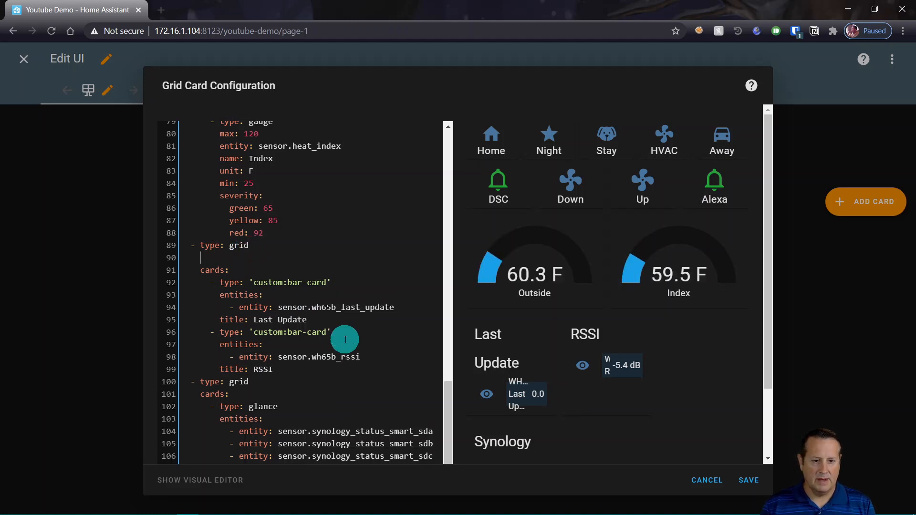
{"action": "type", "text": "columns: 1"}
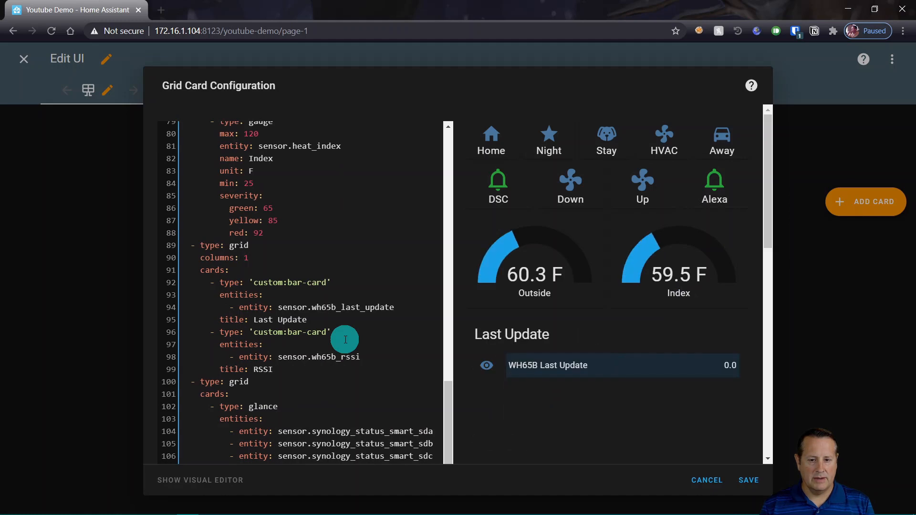
{"action": "scroll", "coordinate": [634, 389], "scroll_direction": "down", "scroll_amount": 5}
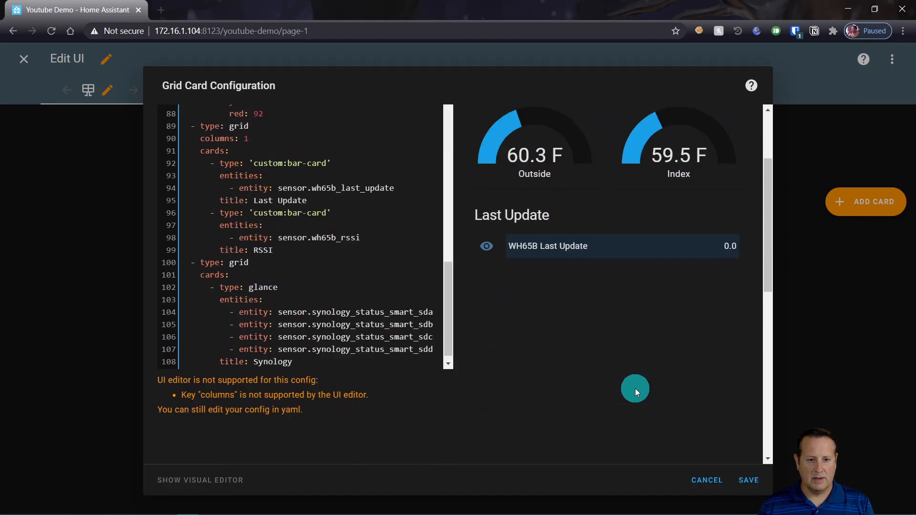
{"action": "scroll", "coordinate": [635, 388], "scroll_direction": "up", "scroll_amount": 5}
{"action": "key", "text": "BackSpace"}
{"action": "type", "text": "2"}
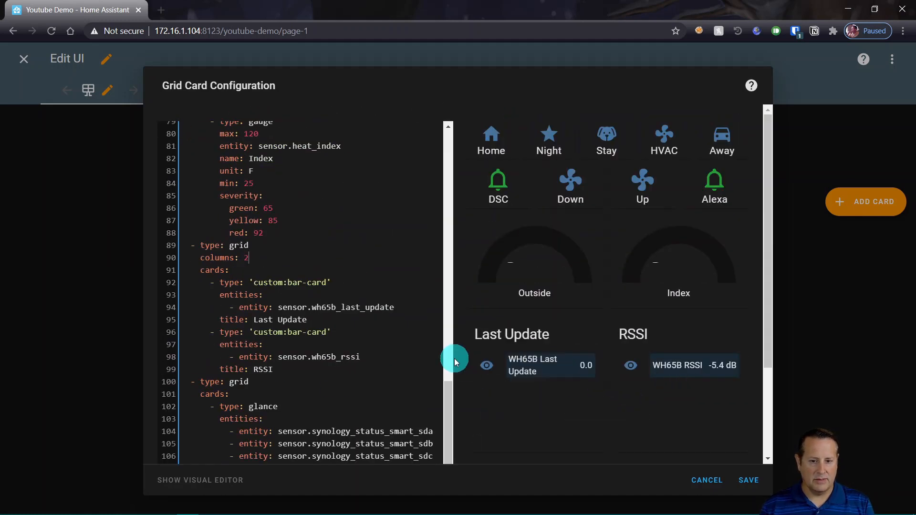
- Add "square: false" to the nested grid with the Last Update and RSSI bar cards
{"action": "key", "text": "Return"}
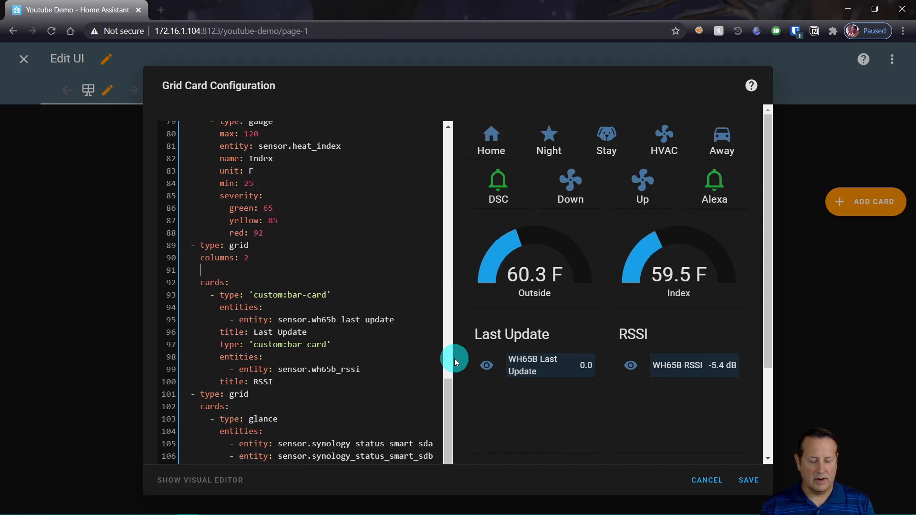
{"action": "type", "text": "sqaure: f"}
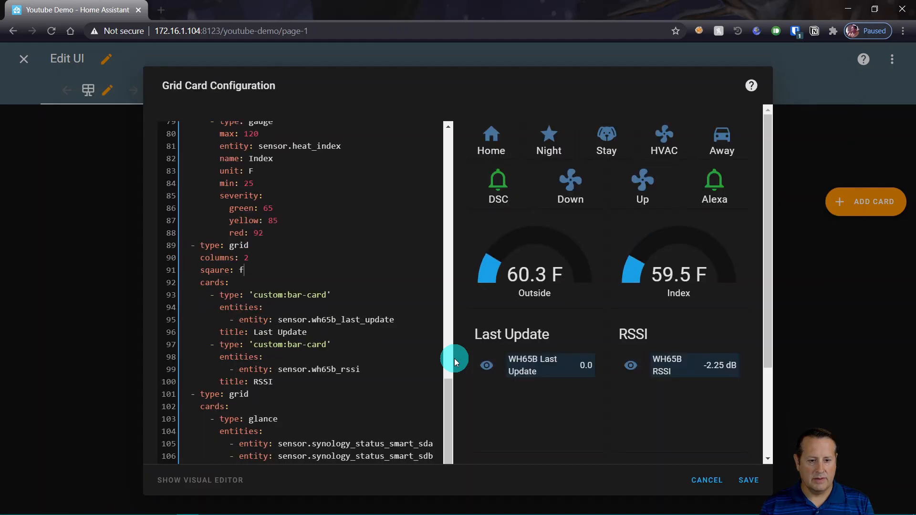
{"action": "key", "text": "BackSpace"}
{"action": "key", "text": "BackSpace"}
{"action": "key", "text": "BackSpace"}
{"action": "key", "text": "BackSpace"}
{"action": "key", "text": "BackSpace"}
{"action": "key", "text": "BackSpace"}
{"action": "key", "text": "BackSpace"}
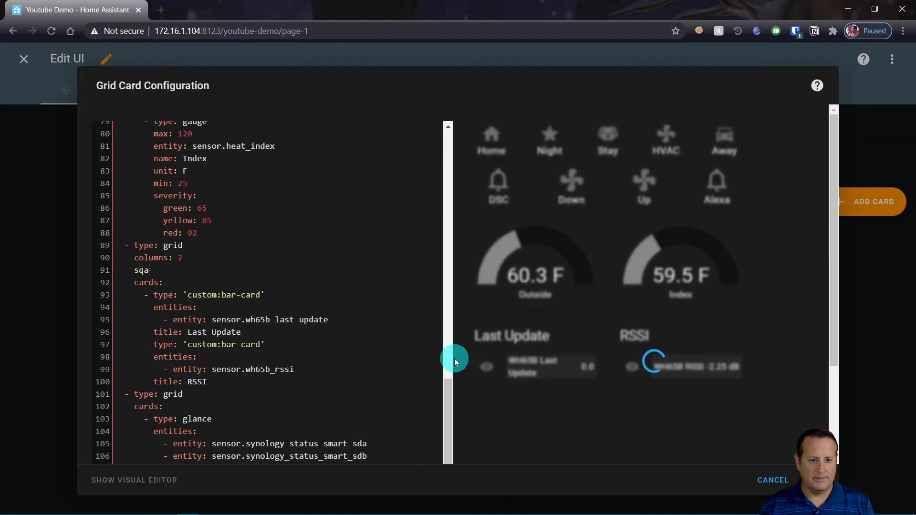
{"action": "type", "text": "uare: false"}
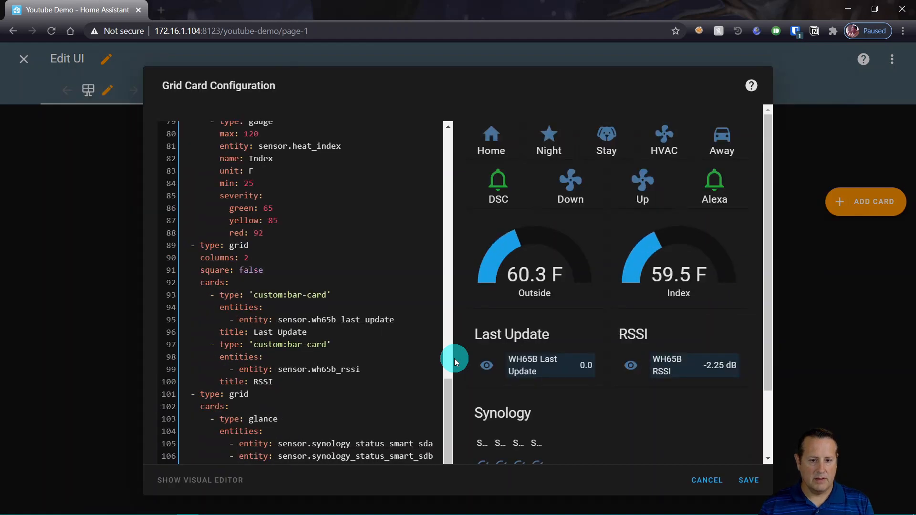
- Add "columns: 1" to the last nested grid, which holds the Synology glance card
{"action": "scroll", "coordinate": [367, 357], "scroll_direction": "down", "scroll_amount": 1}
{"action": "scroll", "coordinate": [284, 365], "scroll_direction": "down", "scroll_amount": 2}
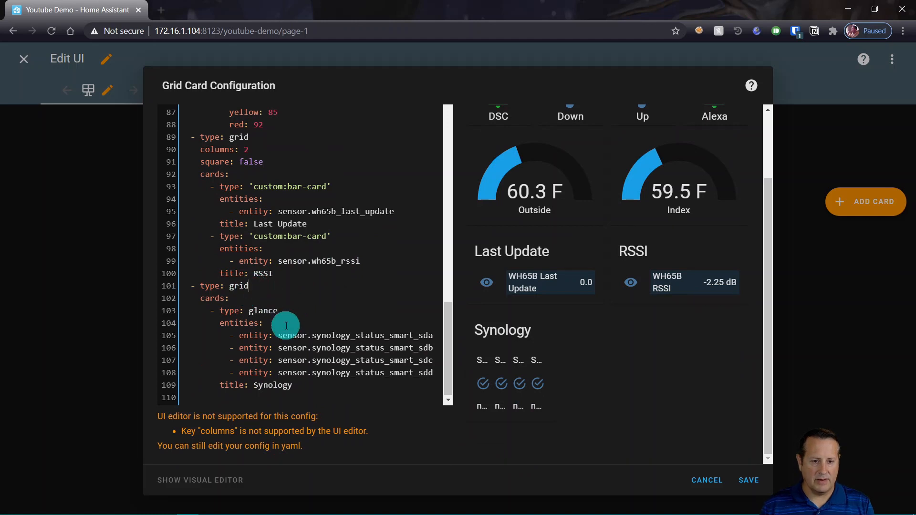
{"action": "key", "text": "Return"}
{"action": "type", "text": "co"}
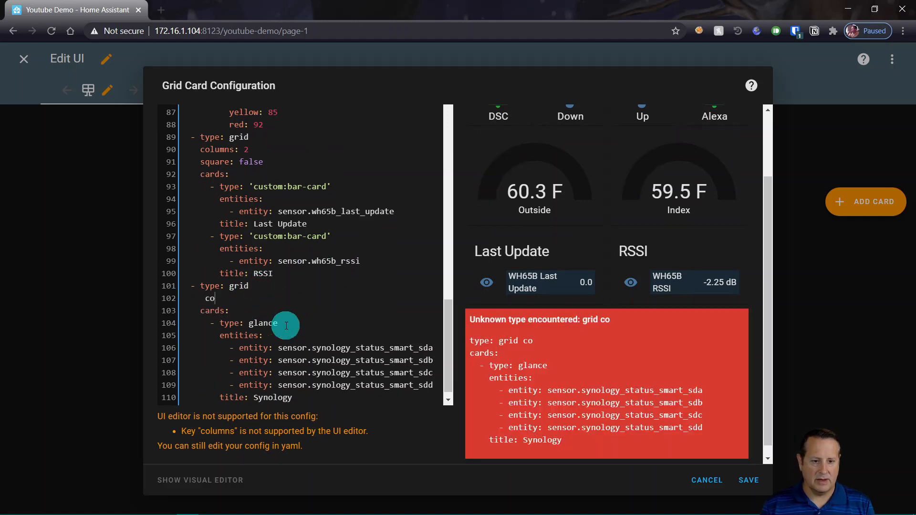
{"action": "key", "text": "BackSpace"}
{"action": "key", "text": "BackSpace"}
{"action": "type", "text": "co"}
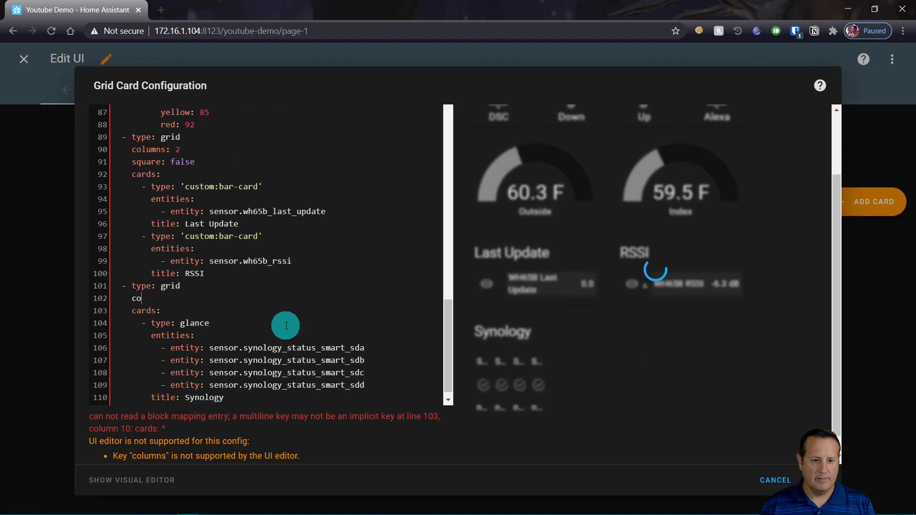
{"action": "type", "text": "lumns: 1"}
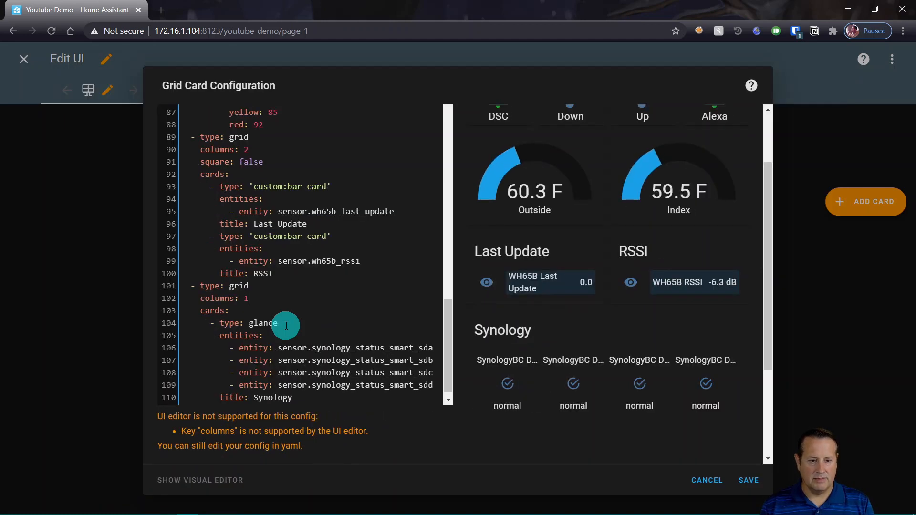
- Add "square: false" below the columns setting of the Synology glance card's nested grid
{"action": "key", "text": "Return"}
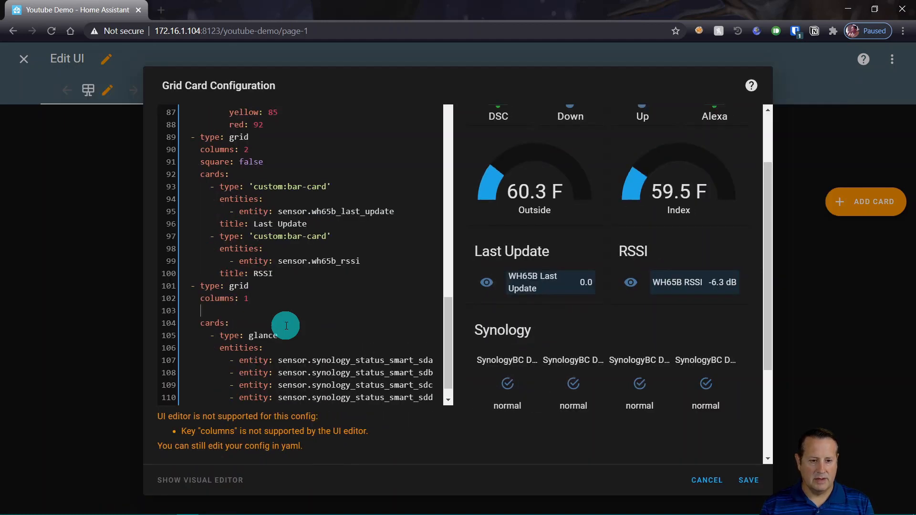
{"action": "type", "text": "square"}
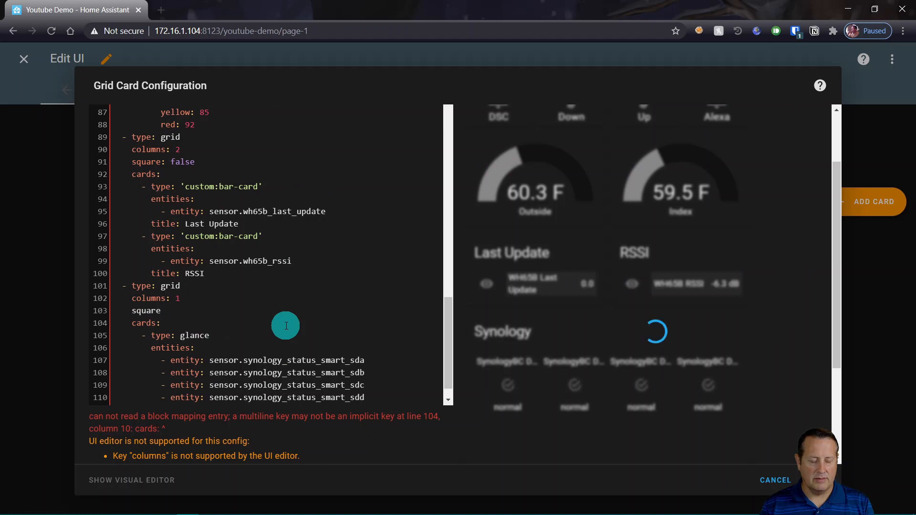
{"action": "type", "text": ": flase"}
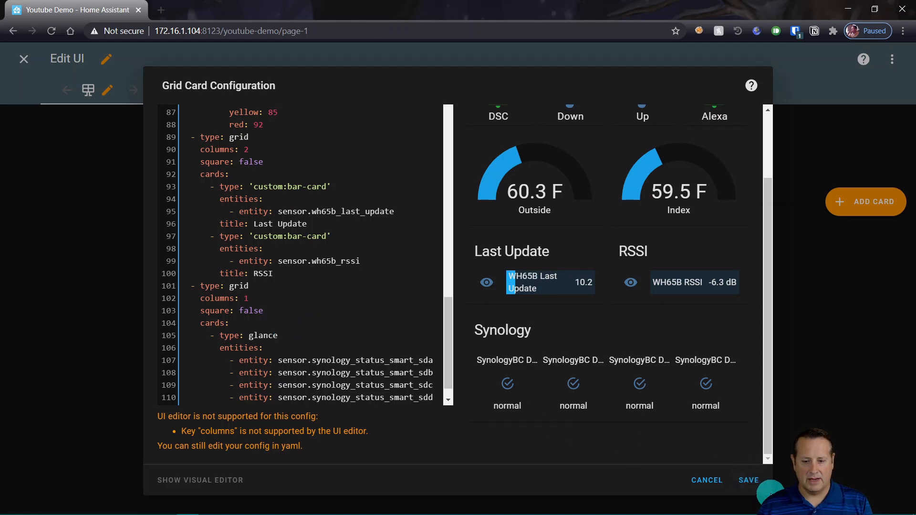
- Save the grid card configuration and leave dashboard editing mode
{"action": "left_click", "coordinate": [749, 480]}
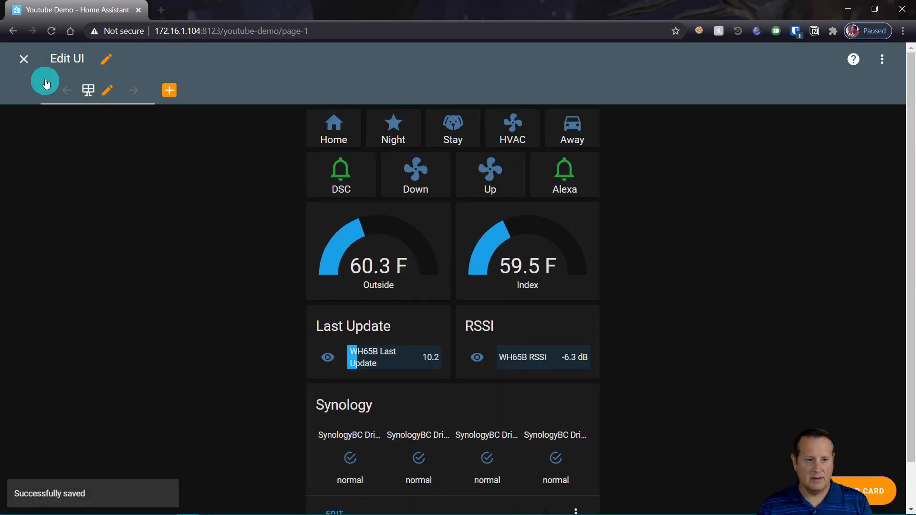
{"action": "left_click", "coordinate": [23, 59]}
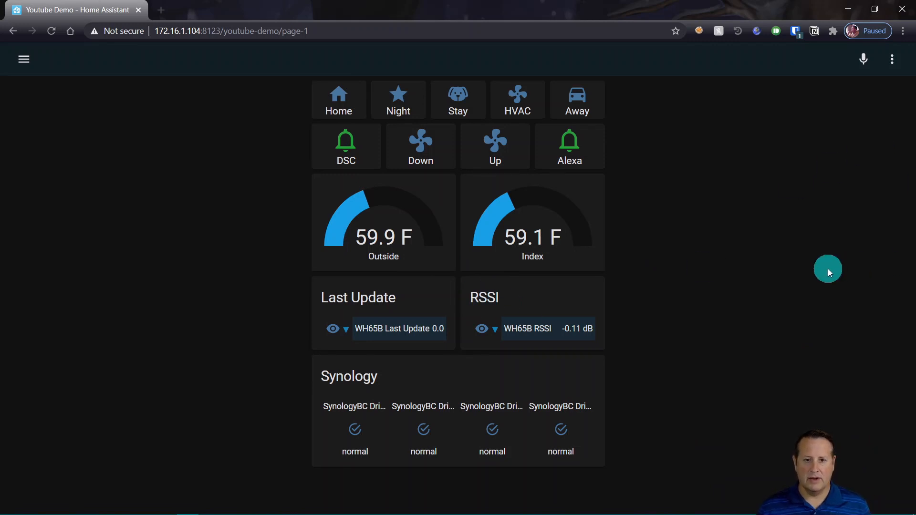
- Reopen the dashboard for editing and add a new Grid card to the "Page 1" view, finding it with "grid"
{"action": "left_click", "coordinate": [892, 59]}
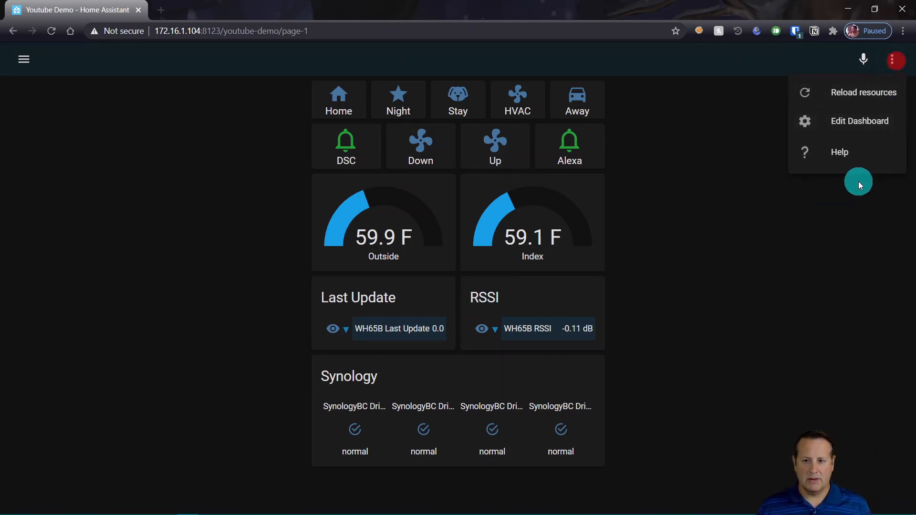
{"action": "left_click", "coordinate": [858, 122]}
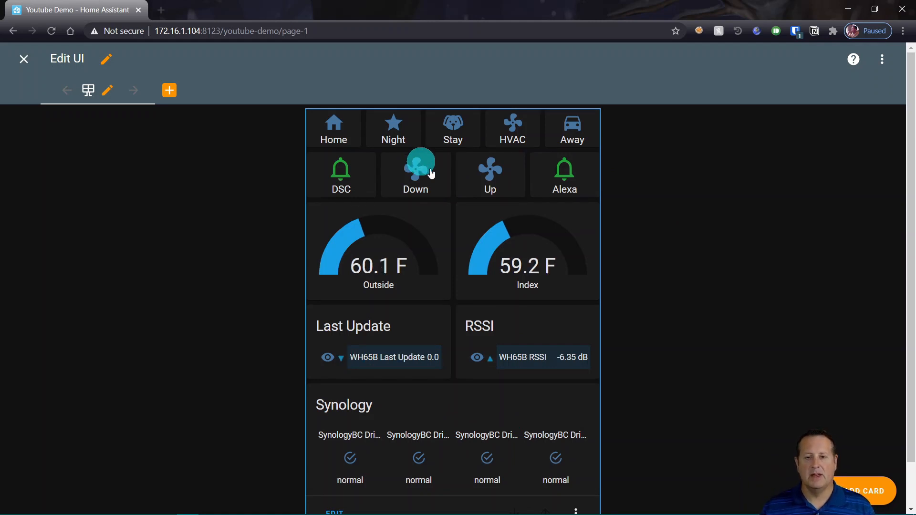
{"action": "left_click", "coordinate": [851, 491]}
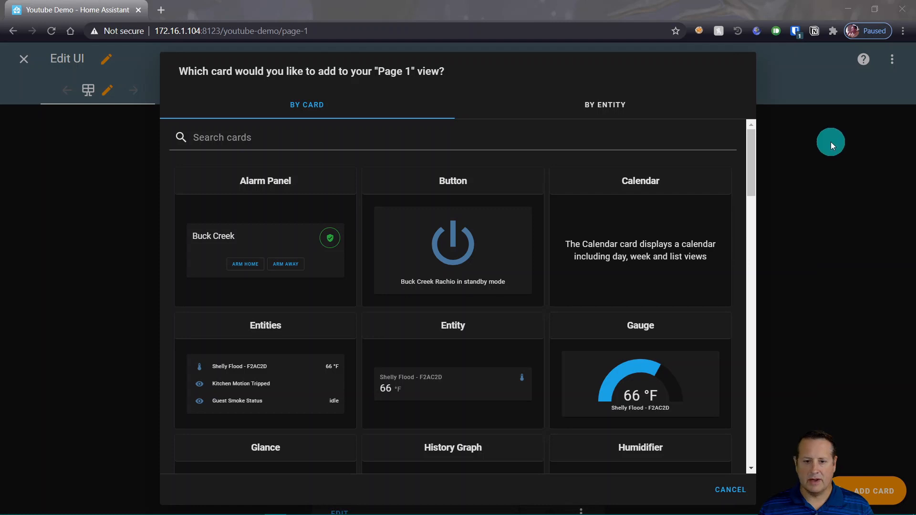
{"action": "left_click", "coordinate": [291, 137]}
{"action": "type", "text": "grid"}
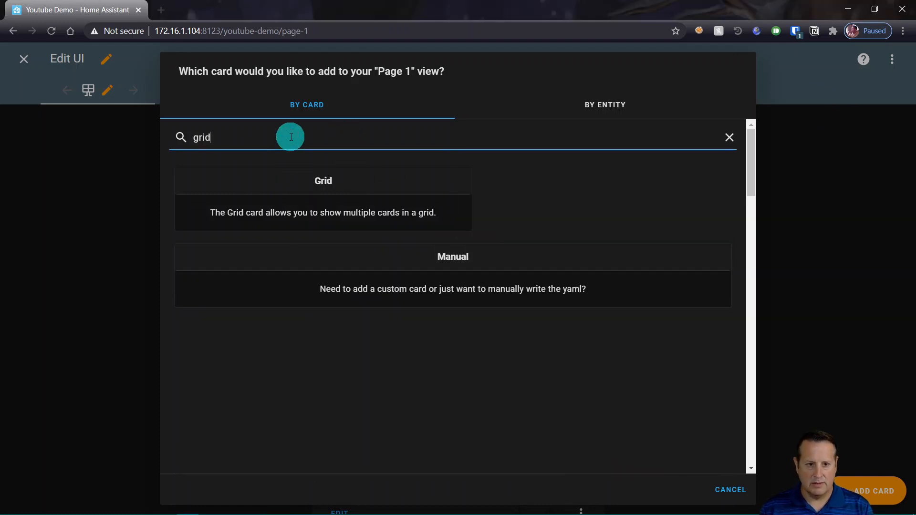
{"action": "left_click", "coordinate": [333, 184]}
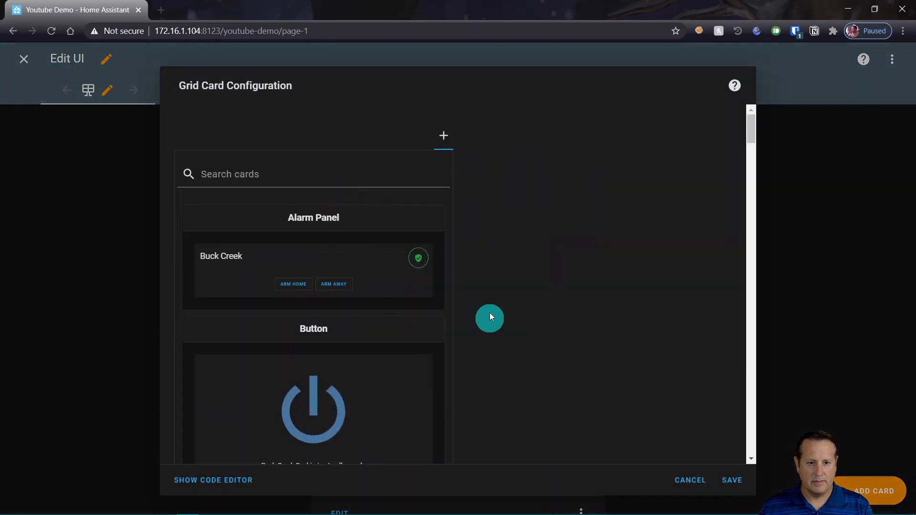
- Add a nested Grid card inside the new Grid card, finding it by searching for "grid"
{"action": "left_click", "coordinate": [443, 138]}
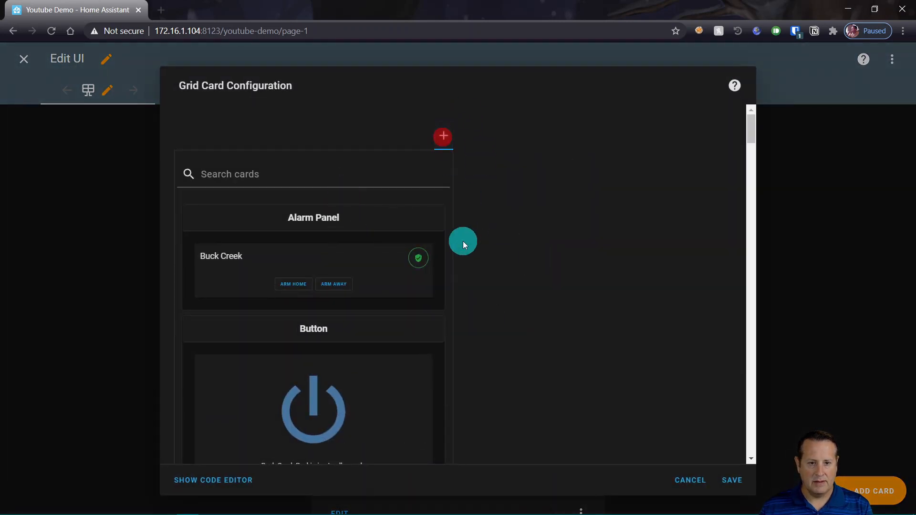
{"action": "left_click", "coordinate": [340, 174]}
{"action": "type", "text": "grid"}
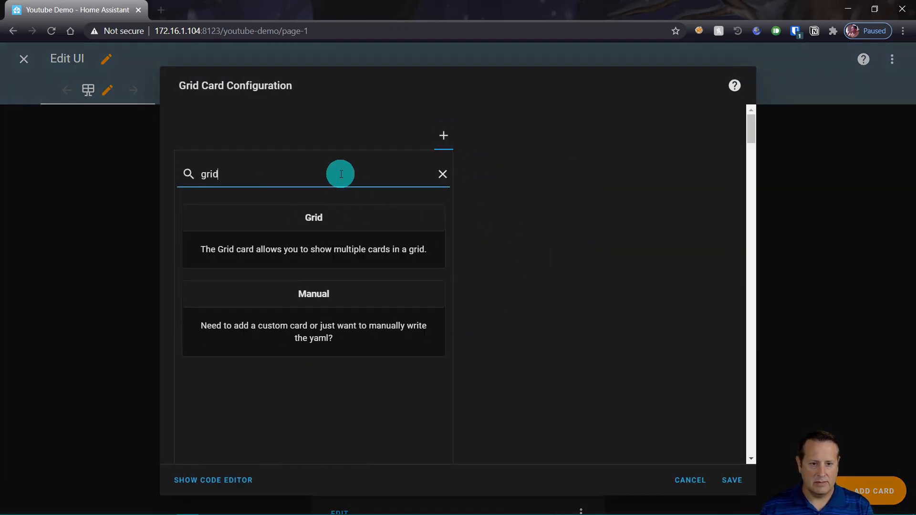
{"action": "left_click", "coordinate": [334, 237]}
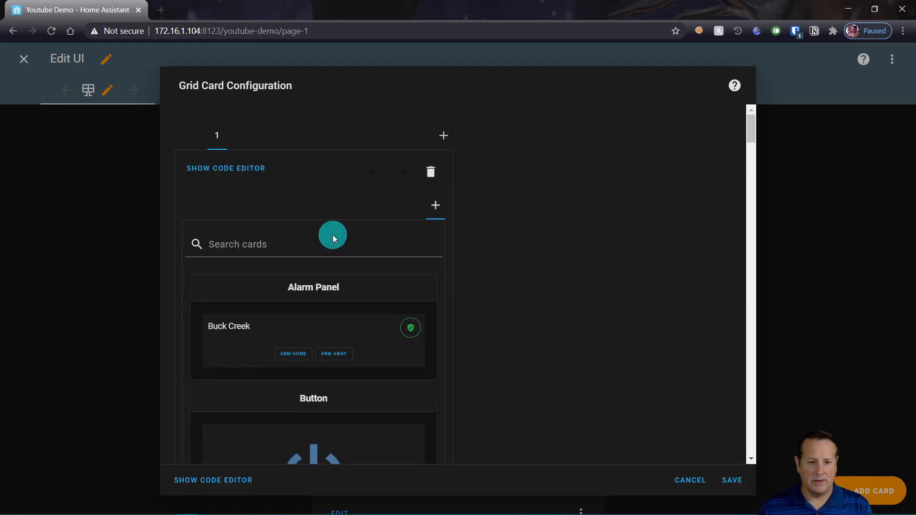
- Put a Weather Forecast card into the nested grid, keeping the suggested weather entity
{"action": "left_click", "coordinate": [317, 243]}
{"action": "type", "text": "we"}
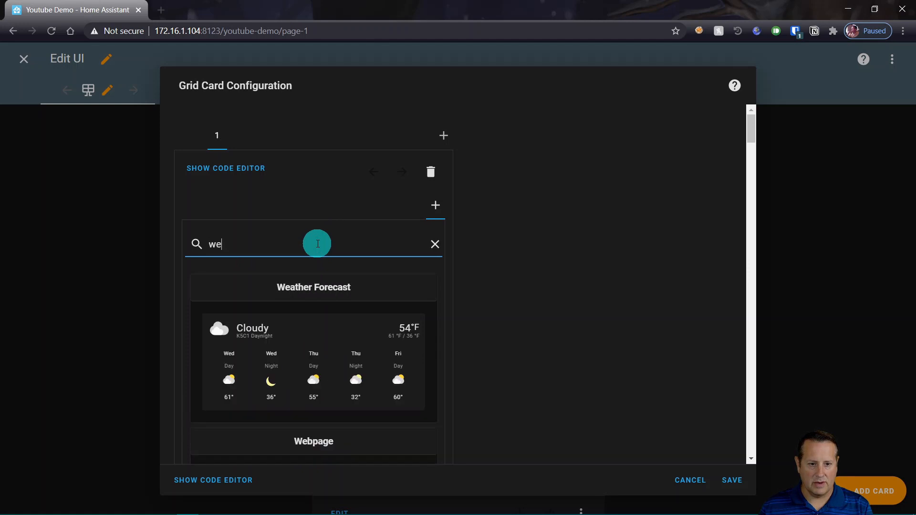
{"action": "left_click", "coordinate": [327, 361]}
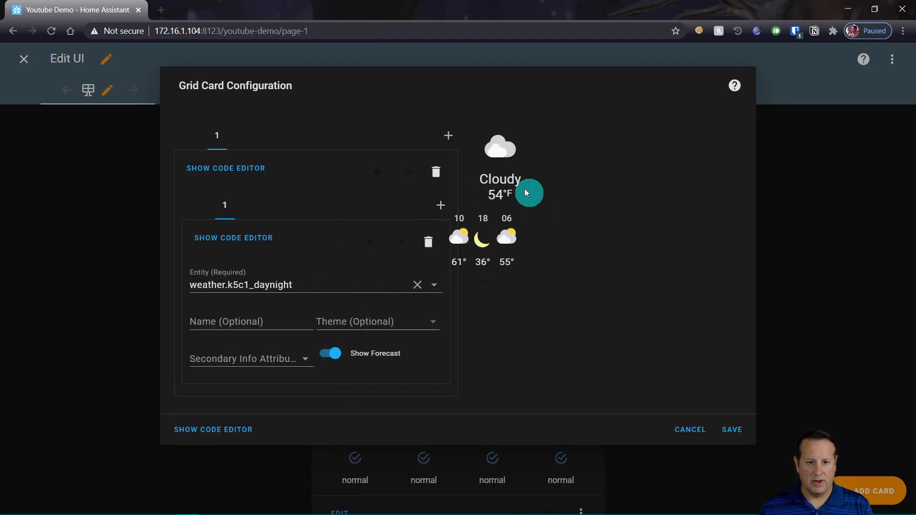
- Add "columns: 1" and "square: false" to the outer grid in the card's YAML code
{"action": "left_click", "coordinate": [233, 430]}
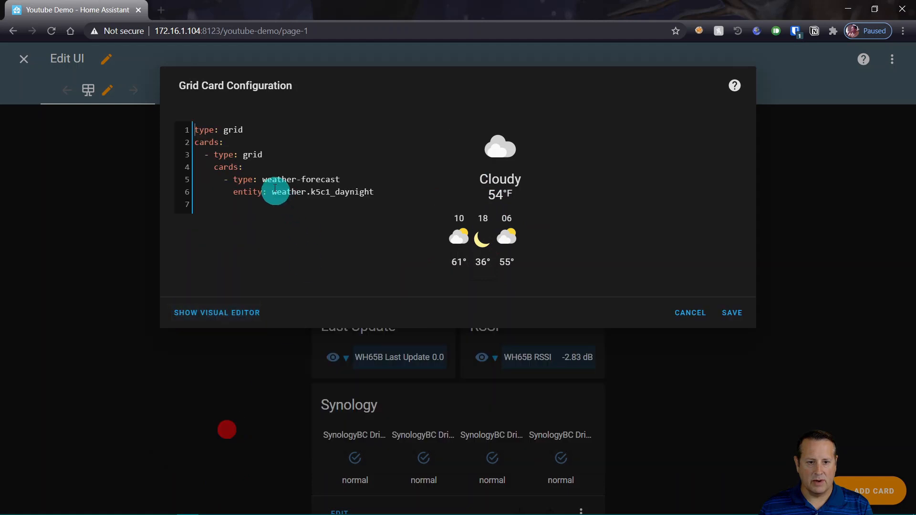
{"action": "left_click", "coordinate": [249, 131]}
{"action": "key", "text": "Return"}
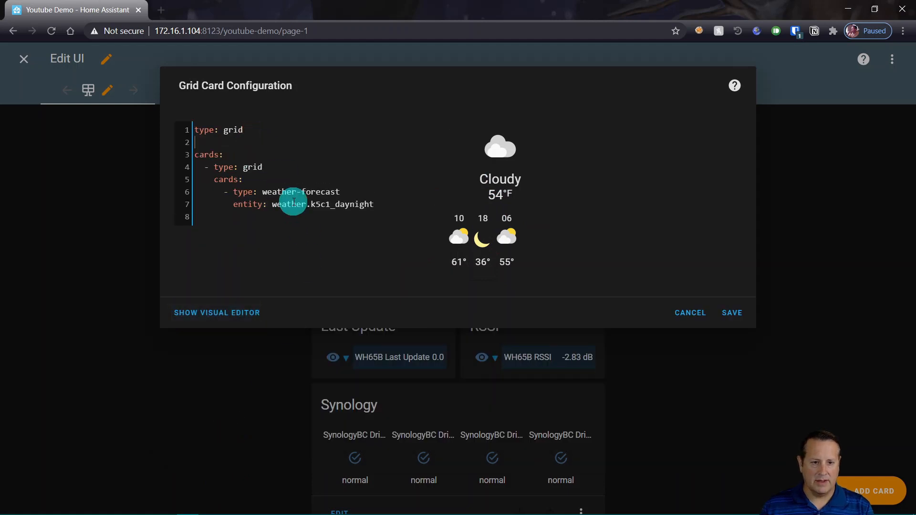
{"action": "type", "text": "columns: 1"}
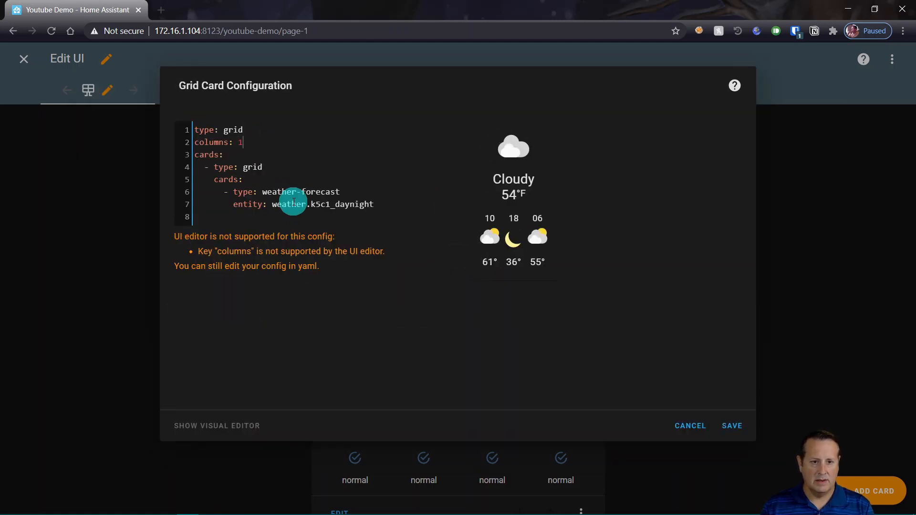
{"action": "key", "text": "Return"}
{"action": "type", "text": "squar"}
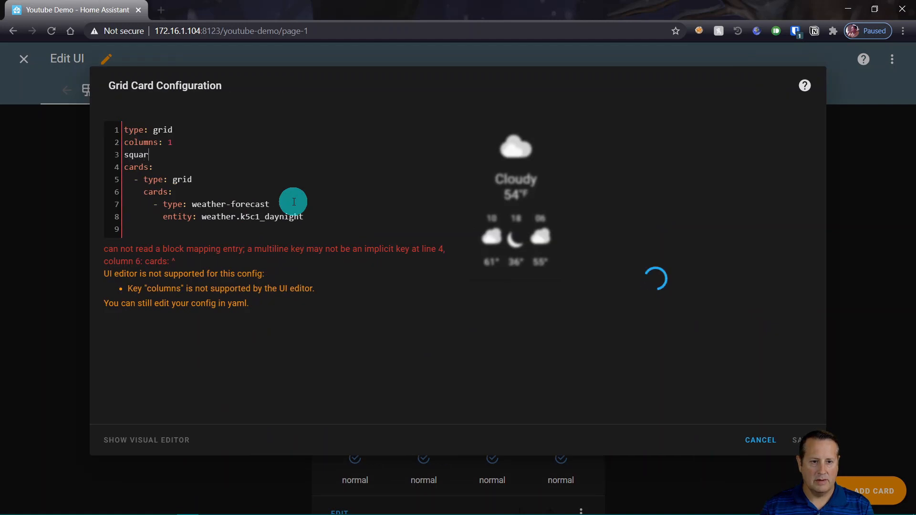
{"action": "type", "text": "e: false"}
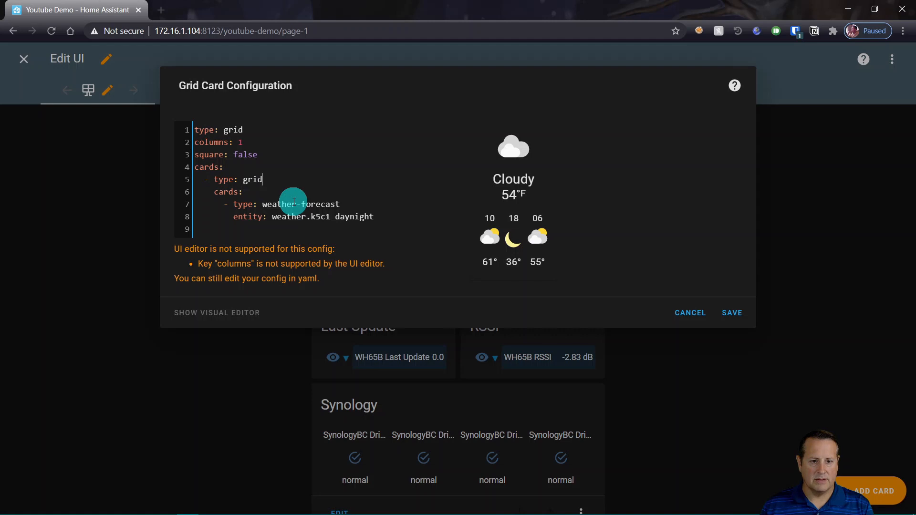
- Add "columns: 1" and "square: false" to the nested grid holding the weather forecast, and save the card
{"action": "key", "text": "Return"}
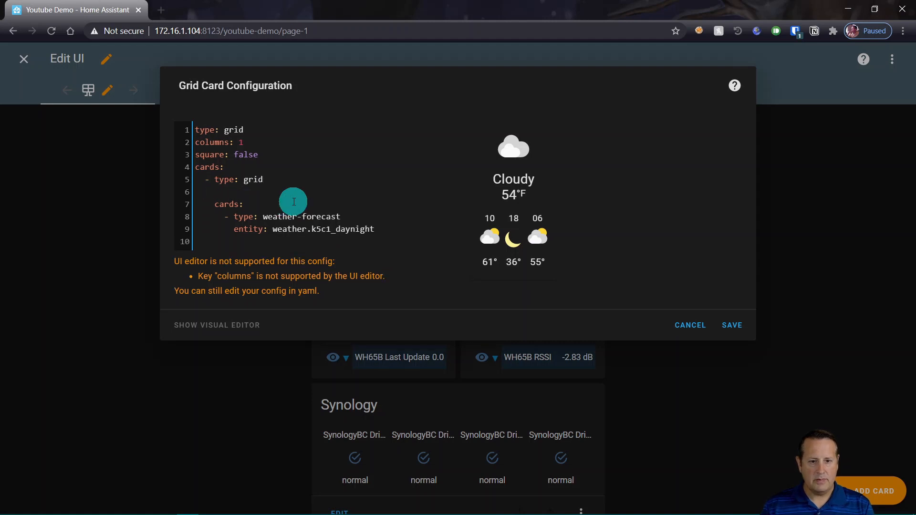
{"action": "type", "text": "columns: 1"}
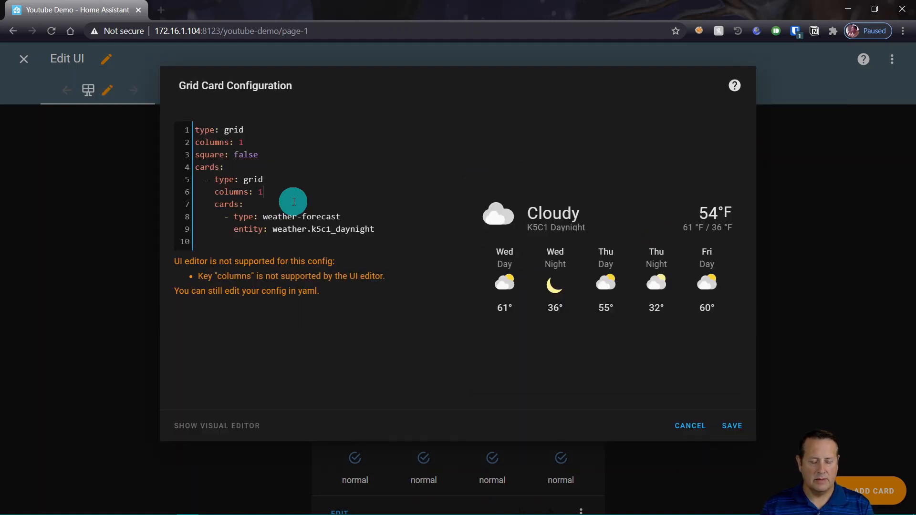
{"action": "key", "text": "Return"}
{"action": "type", "text": "s"}
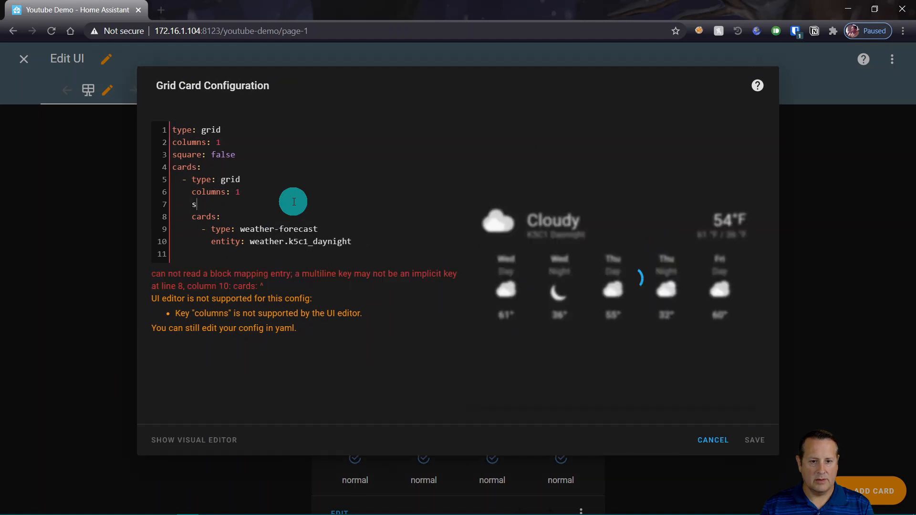
{"action": "type", "text": "quare: false"}
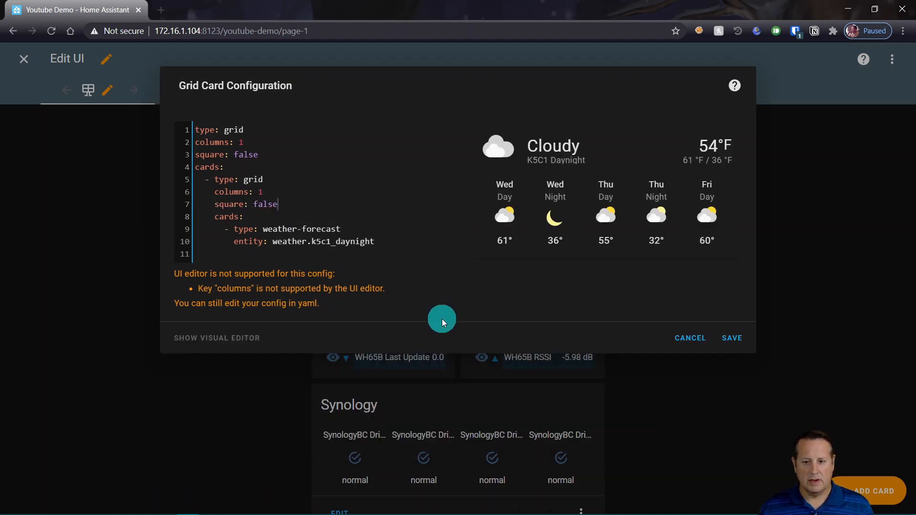
{"action": "left_click", "coordinate": [731, 337]}
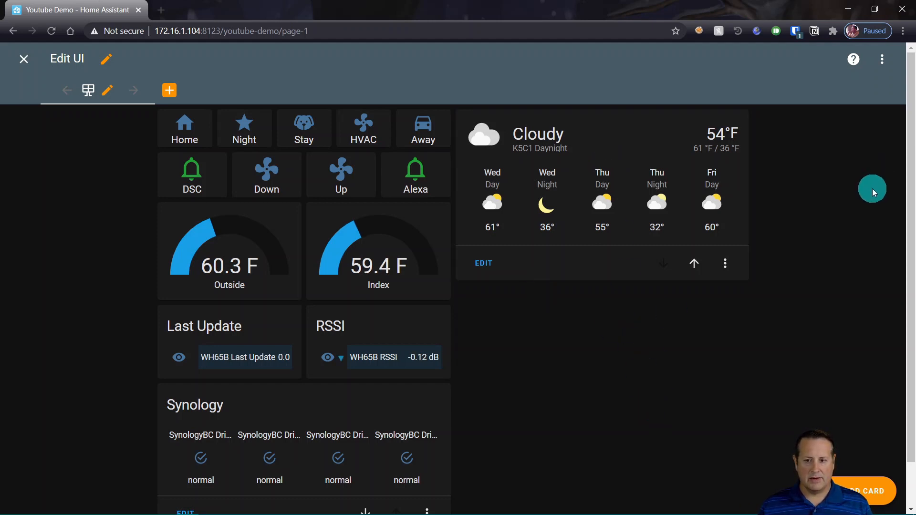
- Reopen the weather grid card, remove the columns and square settings from both grids, and return to visual editing
{"action": "left_click", "coordinate": [484, 271]}
{"action": "left_click_drag", "start_coordinate": [258, 158], "coordinate": [196, 143]}
{"action": "key", "text": "Delete"}
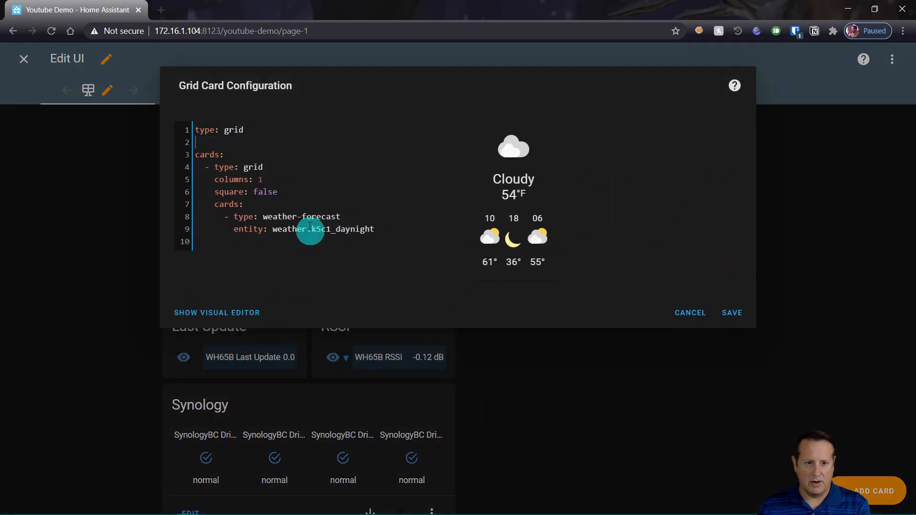
{"action": "left_click_drag", "start_coordinate": [283, 194], "coordinate": [210, 181]}
{"action": "key", "text": "Delete"}
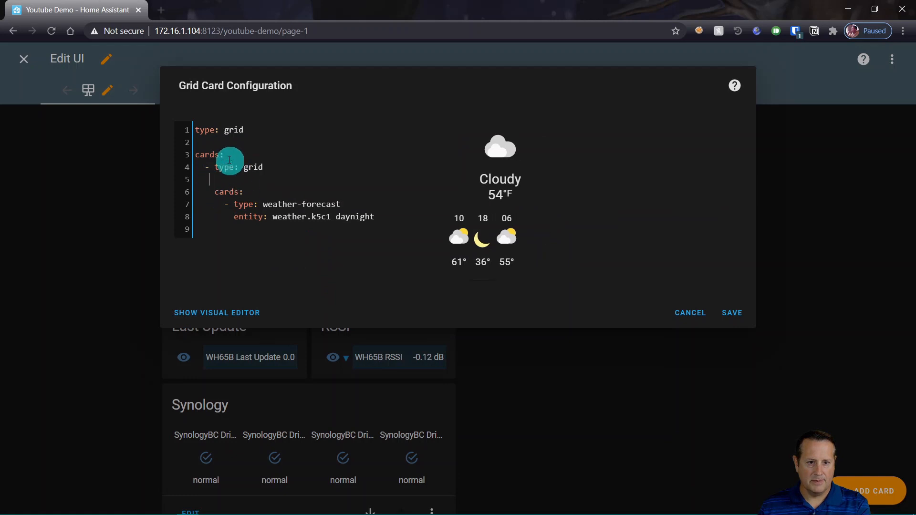
{"action": "left_click", "coordinate": [199, 142]}
{"action": "key", "text": "Delete"}
{"action": "left_click", "coordinate": [218, 165]}
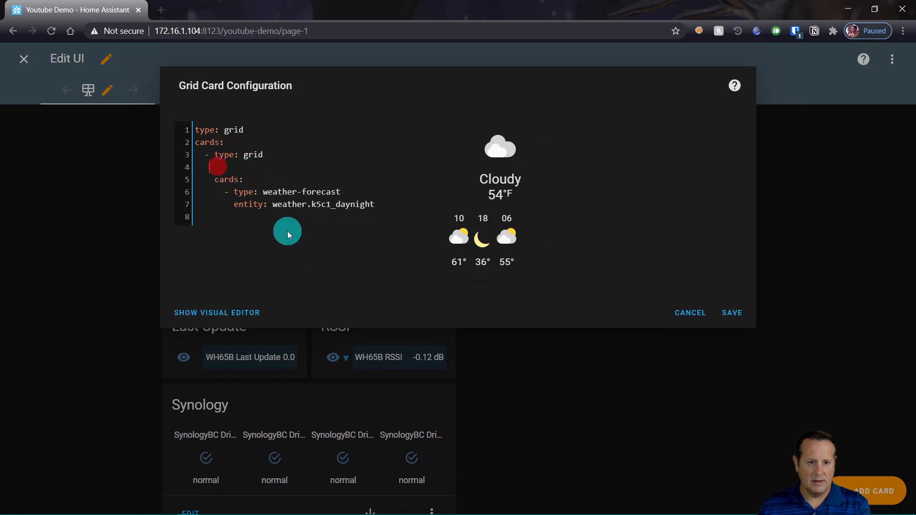
{"action": "left_click", "coordinate": [240, 312]}
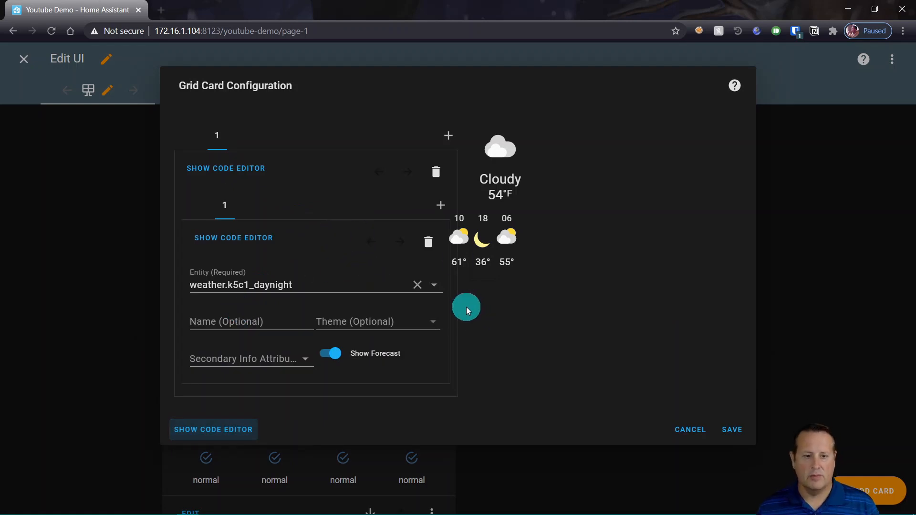
- Add a second nested Grid card to the outer grid, alongside the weather forecast's grid
{"action": "left_click", "coordinate": [448, 137]}
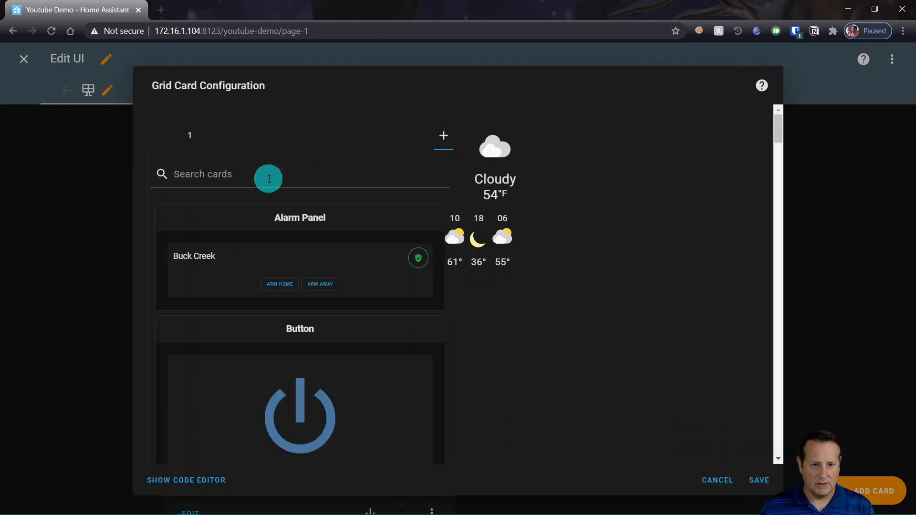
{"action": "left_click", "coordinate": [255, 178]}
{"action": "type", "text": "grid"}
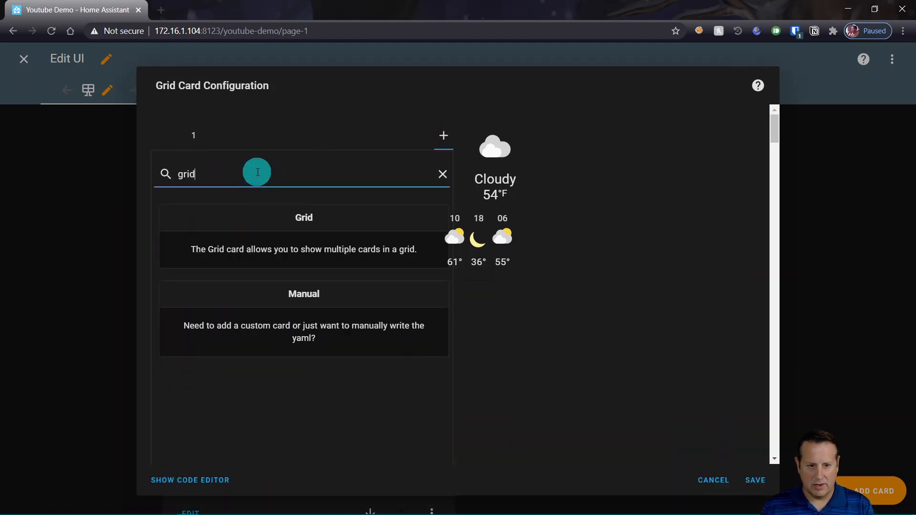
{"action": "left_click", "coordinate": [296, 236]}
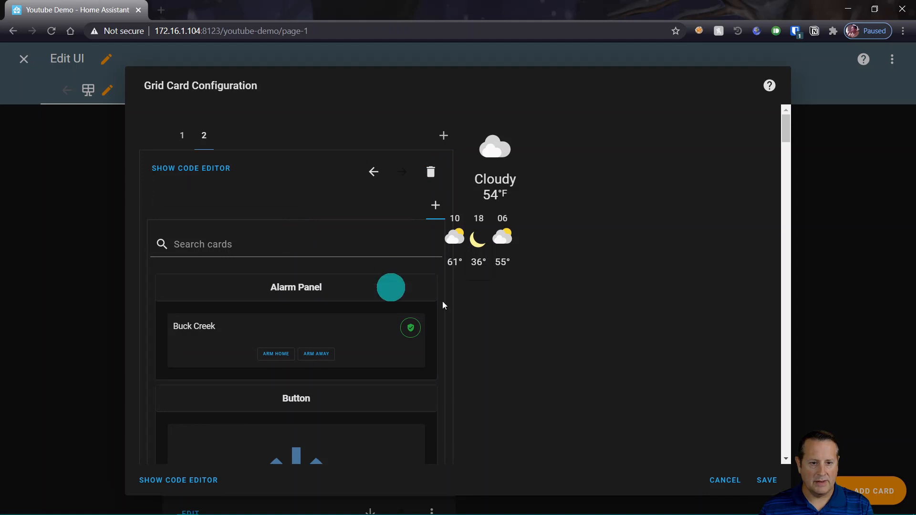
- Add a Button card to the second nested grid with the entity switch.study_light_ozw
{"action": "left_click", "coordinate": [260, 241]}
{"action": "type", "text": "butt"}
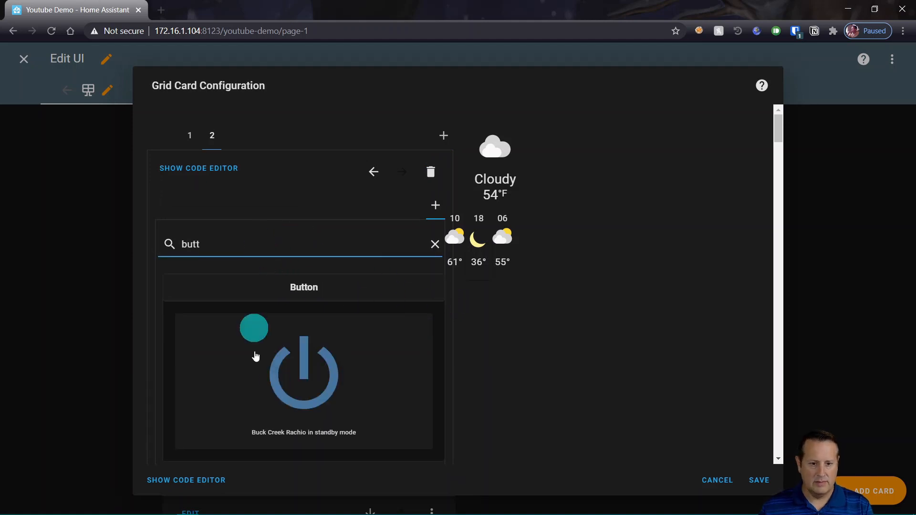
{"action": "left_click", "coordinate": [296, 334]}
{"action": "left_click", "coordinate": [412, 285]}
{"action": "left_click", "coordinate": [274, 282]}
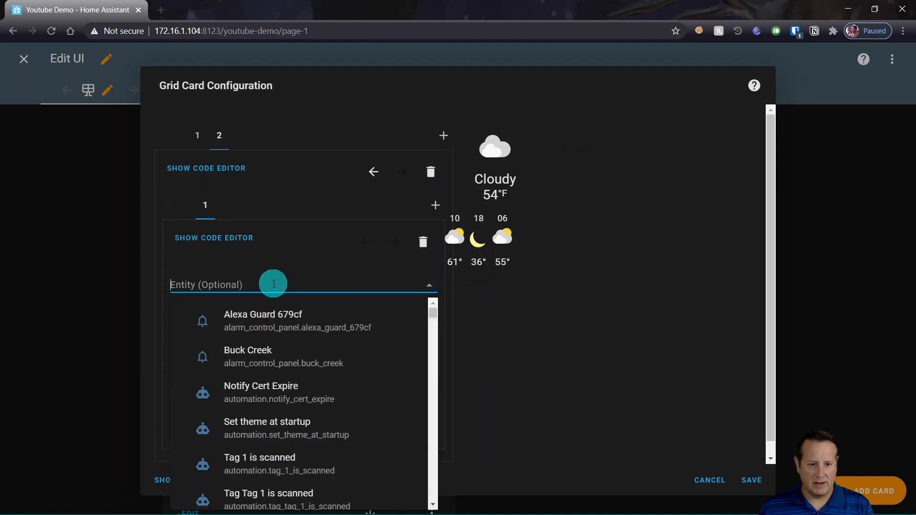
{"action": "type", "text": "ozw"}
{"action": "scroll", "coordinate": [259, 407], "scroll_direction": "down", "scroll_amount": 5}
{"action": "left_click", "coordinate": [296, 458]}
- Name the study light button "Study" and give it the icon mdi:lightbulb
{"action": "left_click", "coordinate": [232, 316]}
{"action": "type", "text": "Study"}
{"action": "key", "text": "Tab"}
{"action": "type", "text": "mdi:lightbulb"}
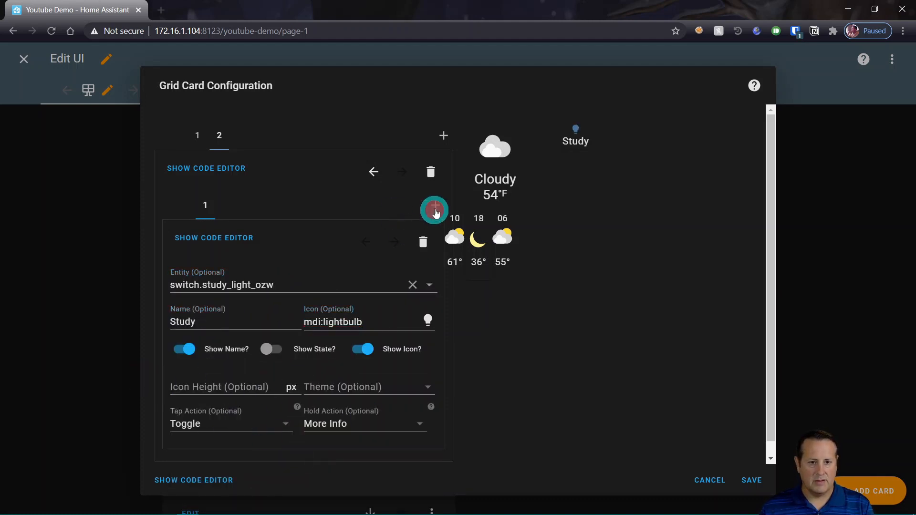
- Add a second Button card to the same nested grid with the entity switch.front_porch_lights_ozw
{"action": "left_click", "coordinate": [435, 205]}
{"action": "left_click", "coordinate": [239, 249]}
{"action": "left_click", "coordinate": [268, 293]}
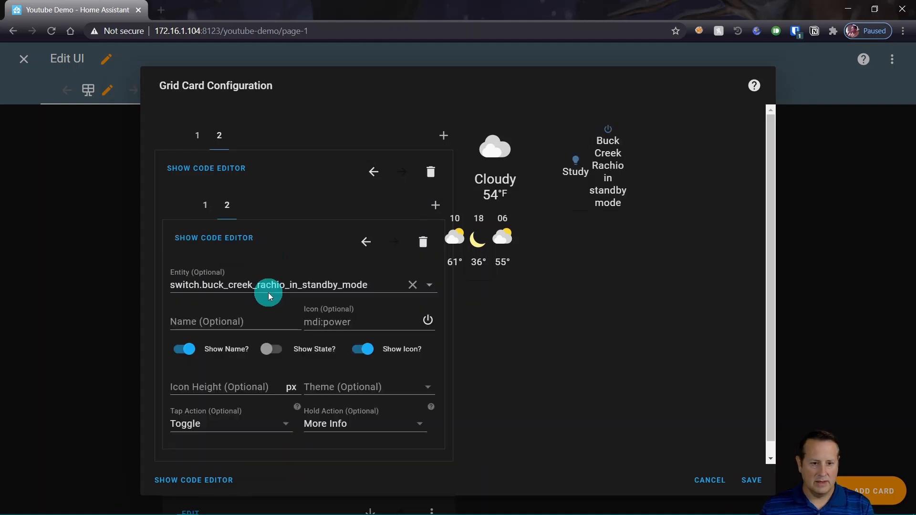
{"action": "left_click", "coordinate": [416, 284]}
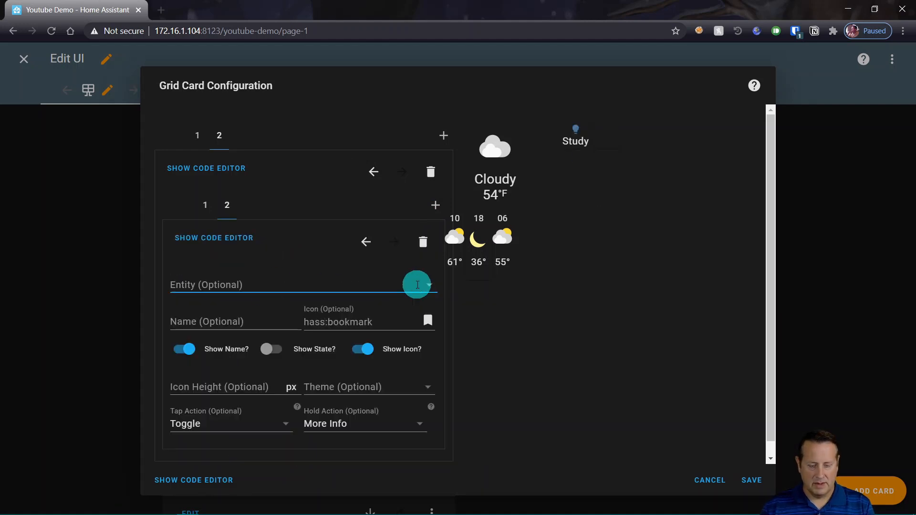
{"action": "type", "text": "front_p"}
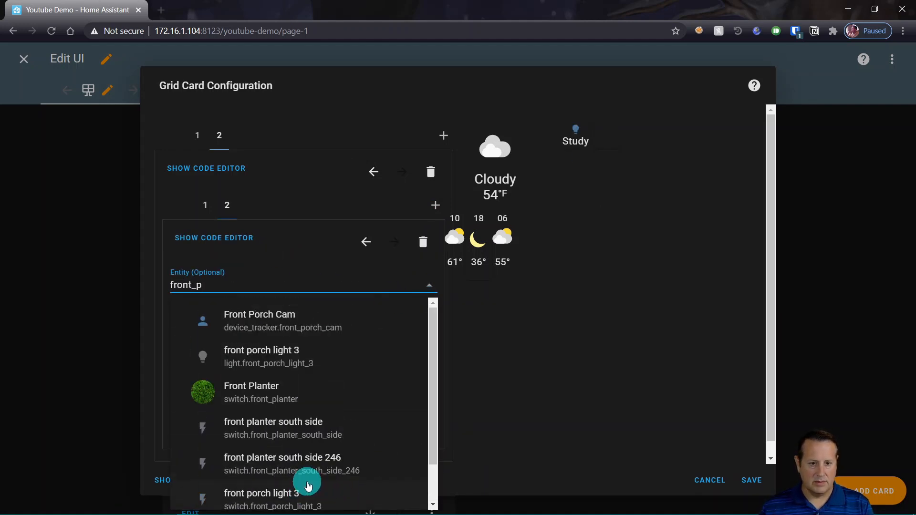
{"action": "left_click", "coordinate": [291, 489]}
- Name the front porch button "Frnt Prch" and give it the icon mdi:lightbulb
{"action": "left_click", "coordinate": [241, 319]}
{"action": "type", "text": "Frnt Prch"}
{"action": "key", "text": "Tab"}
{"action": "type", "text": "mdi:lightbulb"}
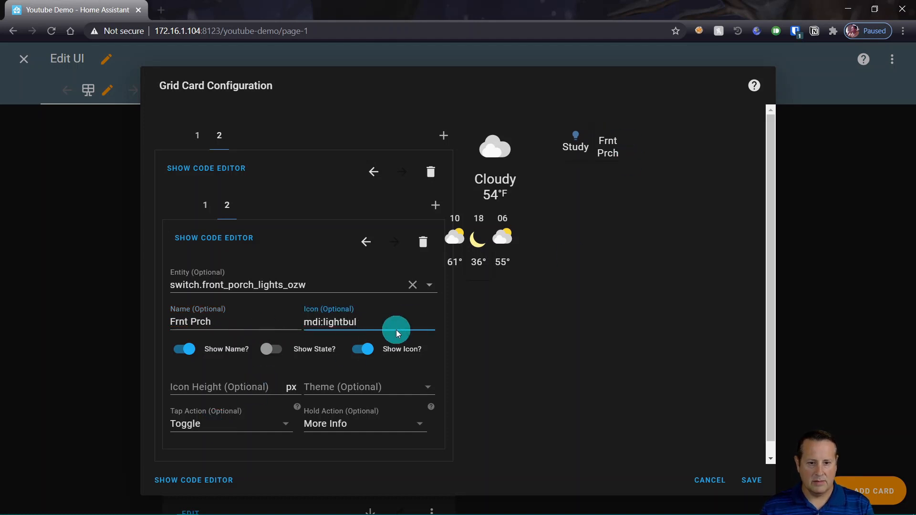
- Add a third Button card to the nested grid with the entity switch.driveway_lights_ozw
{"action": "left_click", "coordinate": [435, 205]}
{"action": "left_click", "coordinate": [277, 455]}
{"action": "left_click", "coordinate": [412, 285]}
{"action": "left_click", "coordinate": [341, 278]}
{"action": "type", "text": "sw"}
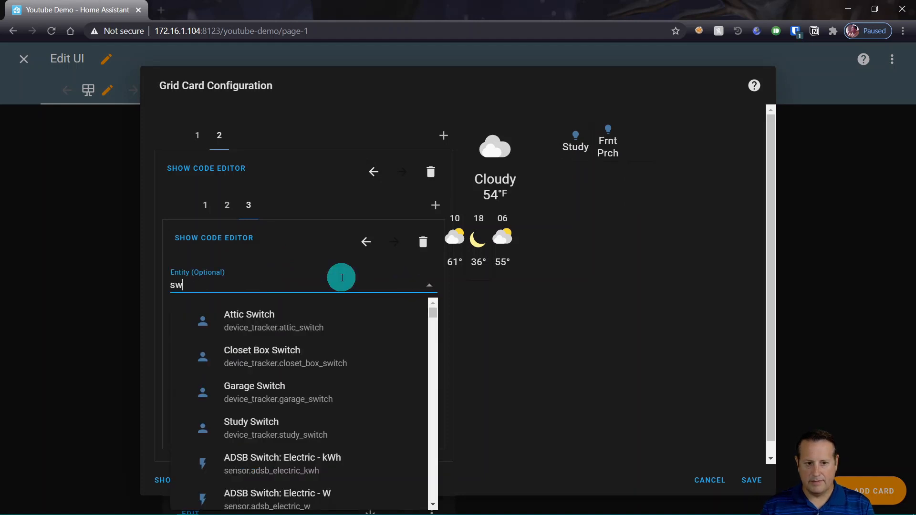
{"action": "key", "text": "BackSpace"}
{"action": "key", "text": "BackSpace"}
{"action": "type", "text": "driveway"}
{"action": "scroll", "coordinate": [343, 429], "scroll_direction": "down", "scroll_amount": 2}
{"action": "left_click", "coordinate": [337, 487]}
- Name the driveway lights button "Drive" and give it the icon mdi:lightbulb
{"action": "left_click", "coordinate": [226, 319]}
{"action": "type", "text": "Drive"}
{"action": "key", "text": "Tab"}
{"action": "type", "text": "mdi:lightbulb"}
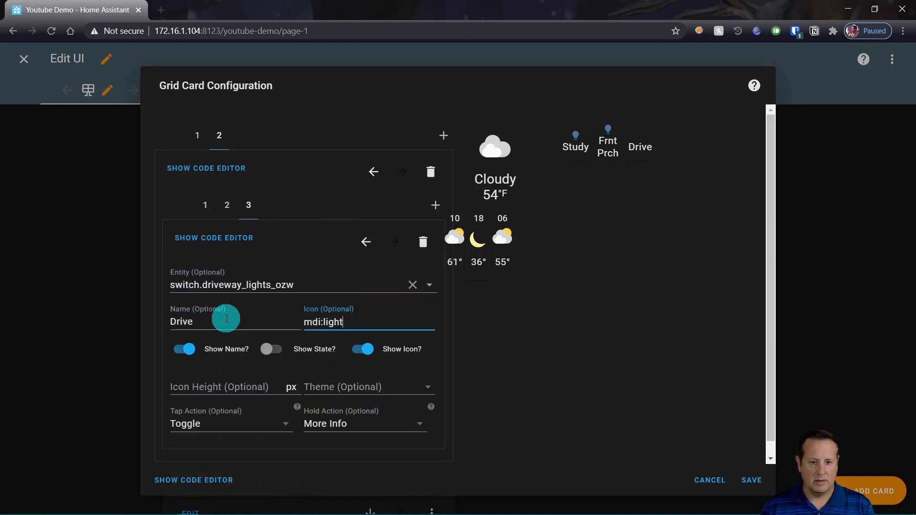
- Add a fourth Button card to the nested grid with the entity switch.play_room_light_ozw
{"action": "left_click", "coordinate": [438, 211]}
{"action": "left_click", "coordinate": [307, 435]}
{"action": "left_click", "coordinate": [413, 287]}
{"action": "type", "text": "play_room"}
{"action": "scroll", "coordinate": [419, 490], "scroll_direction": "down", "scroll_amount": 2}
{"action": "left_click", "coordinate": [292, 490]}
- Name the play room light button "Play" and give it the icon mdi:lightbulb
{"action": "left_click", "coordinate": [235, 316]}
{"action": "type", "text": "Play"}
{"action": "key", "text": "Tab"}
{"action": "type", "text": "mdi:lightbulb"}
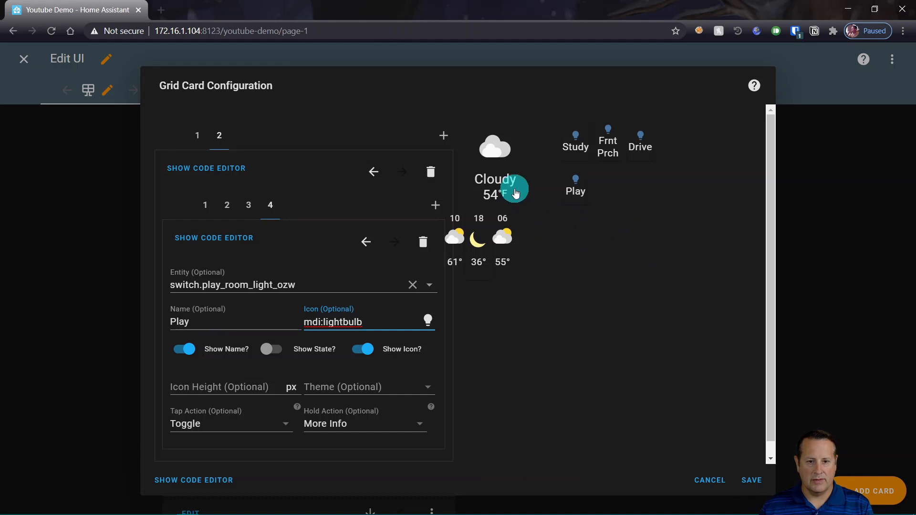
- Add a third nested Grid card to the outer grid, finding it with the card search "grid"
{"action": "left_click", "coordinate": [444, 138]}
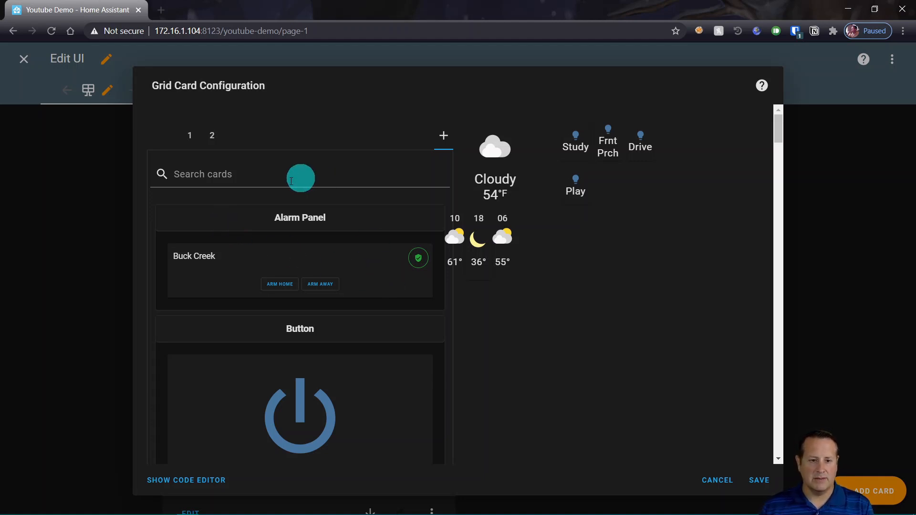
{"action": "left_click", "coordinate": [250, 177]}
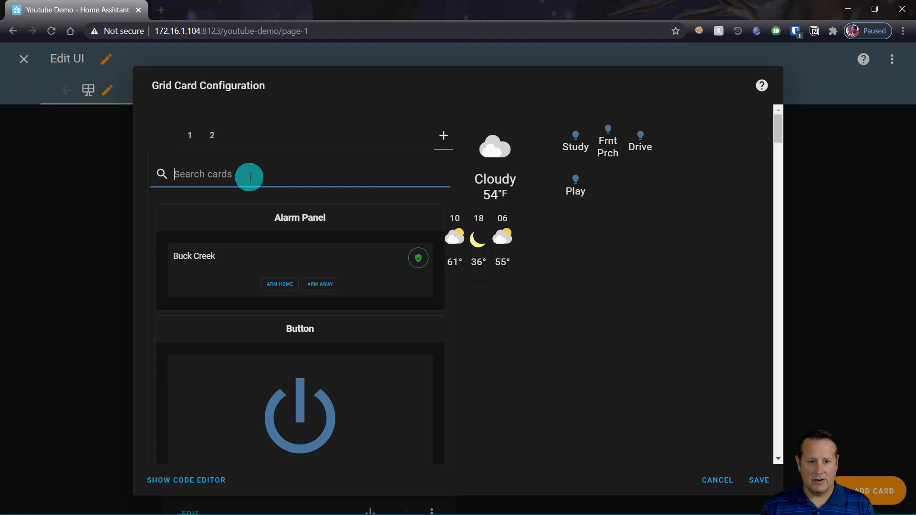
{"action": "type", "text": "gir"}
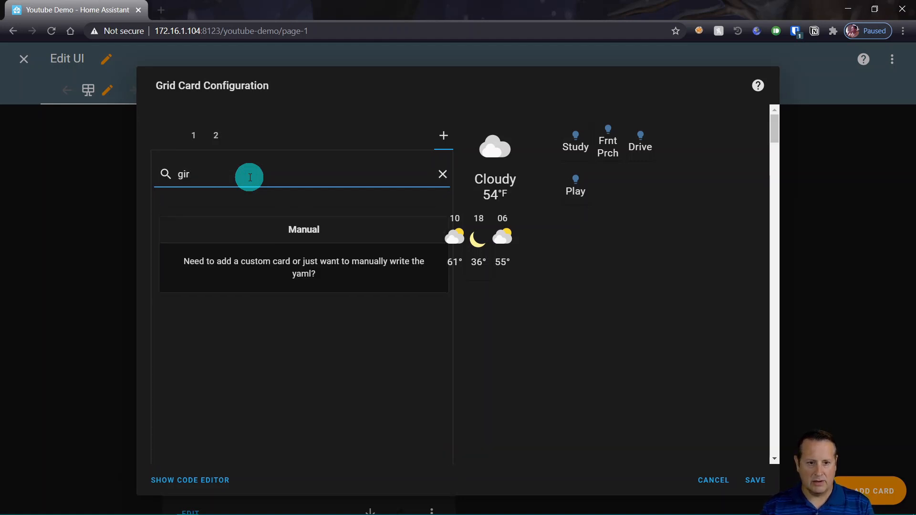
{"action": "key", "text": "BackSpace"}
{"action": "type", "text": "rd"}
{"action": "left_click", "coordinate": [283, 233]}
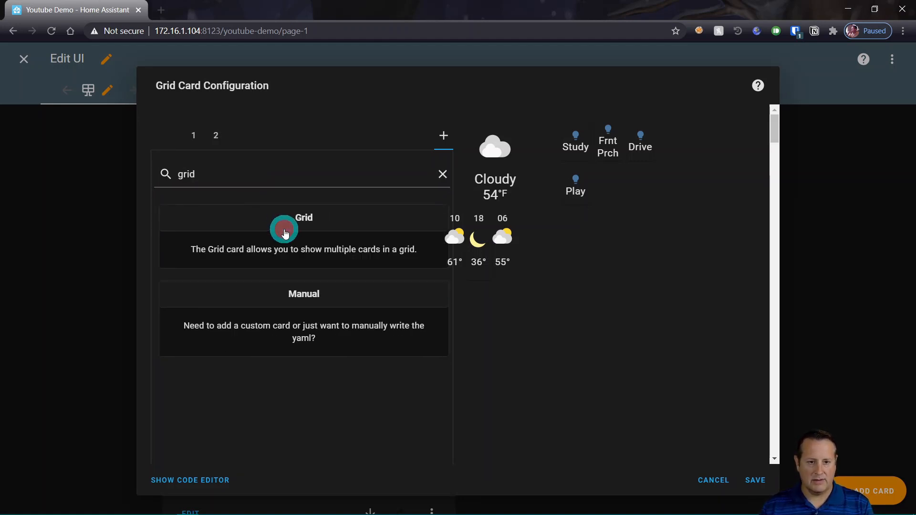
- Search for "home" inside the third nested grid and add the Custom: Home Feed Card
{"action": "left_click", "coordinate": [274, 243]}
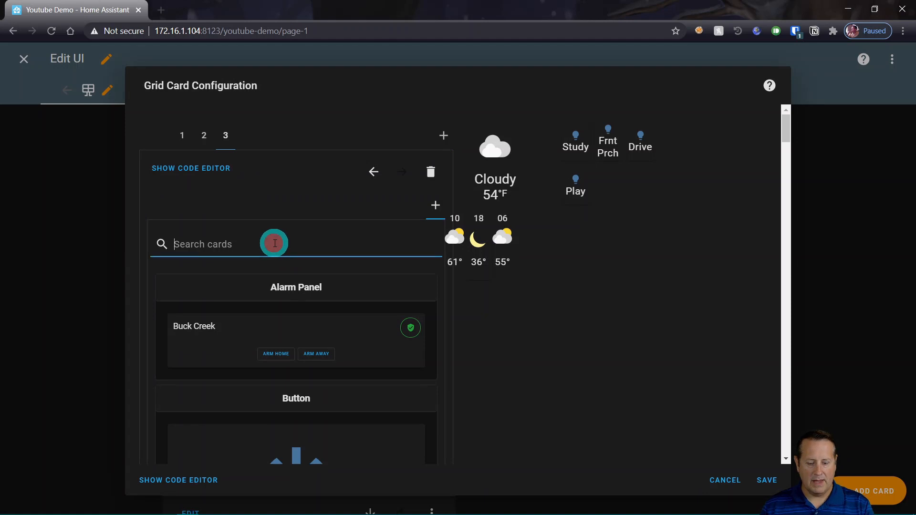
{"action": "type", "text": "home"}
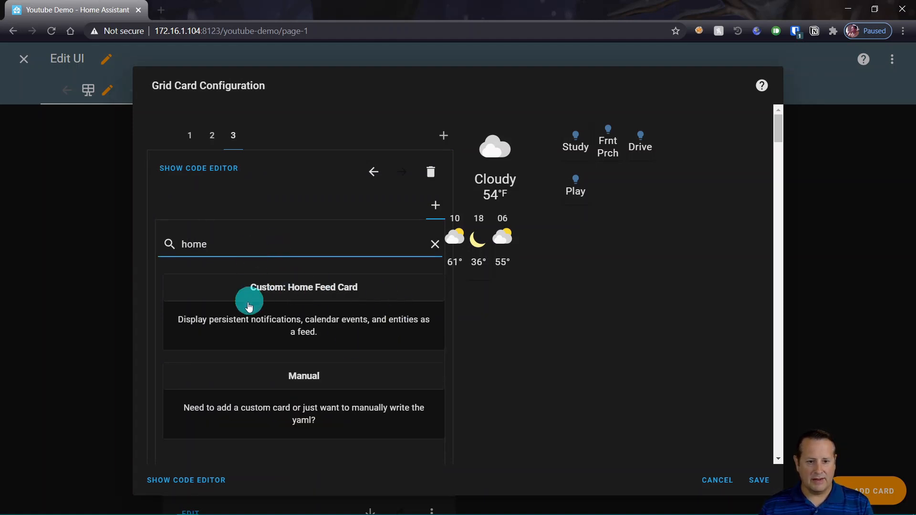
{"action": "left_click", "coordinate": [326, 292]}
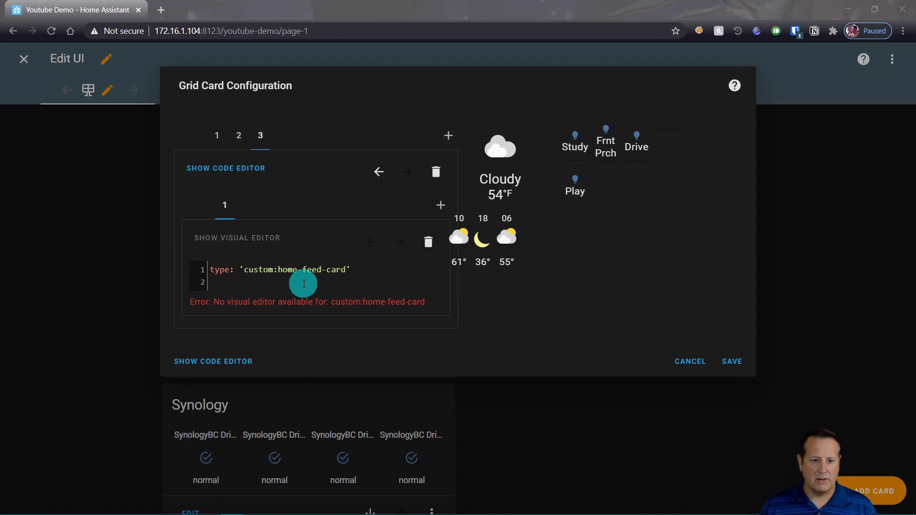
- Paste the prepared Home Feed configuration with its title, options and entities list below the type line of the home feed card
{"action": "left_click", "coordinate": [213, 284]}
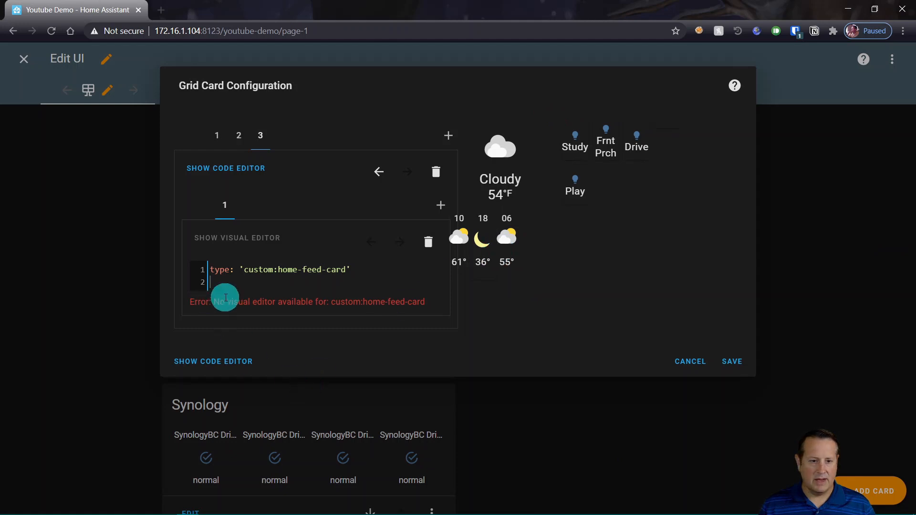
{"action": "key", "text": "ctrl+v"}
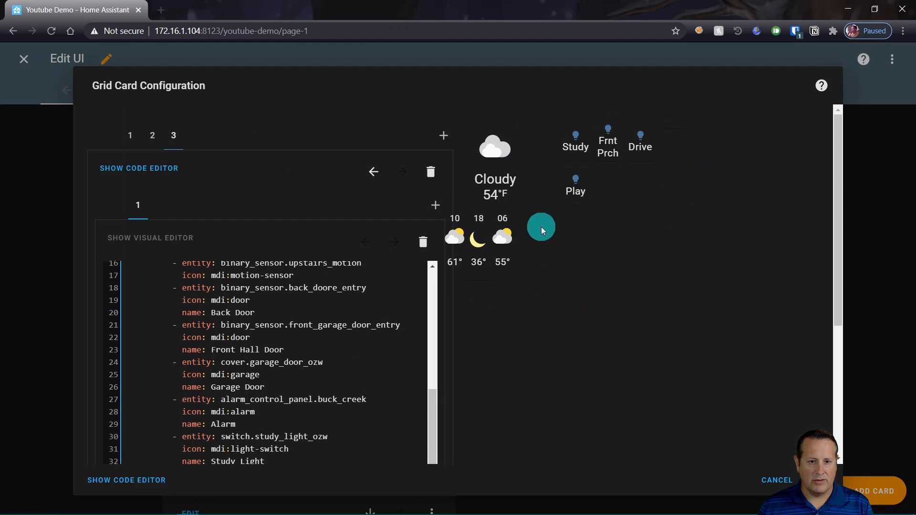
{"action": "scroll", "coordinate": [541, 227], "scroll_direction": "down", "scroll_amount": 5}
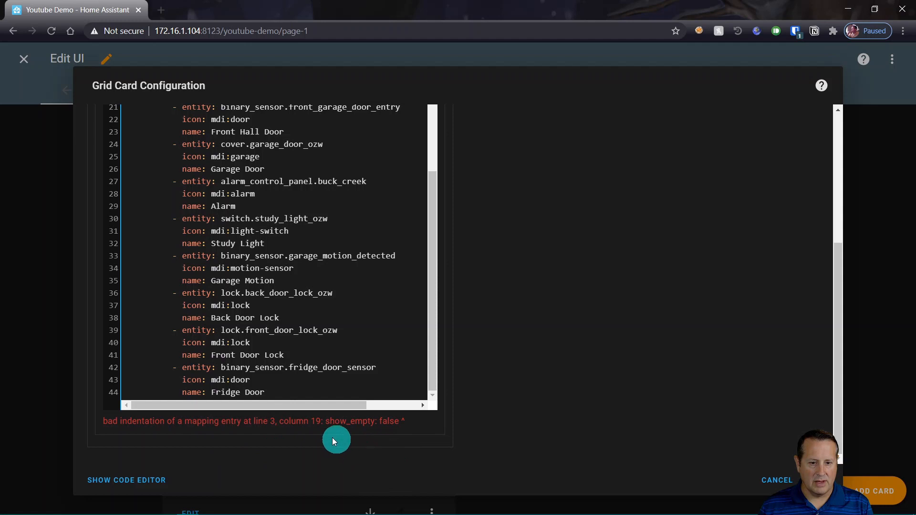
{"action": "scroll", "coordinate": [229, 323], "scroll_direction": "up", "scroll_amount": 4}
{"action": "scroll", "coordinate": [266, 204], "scroll_direction": "up", "scroll_amount": 5}
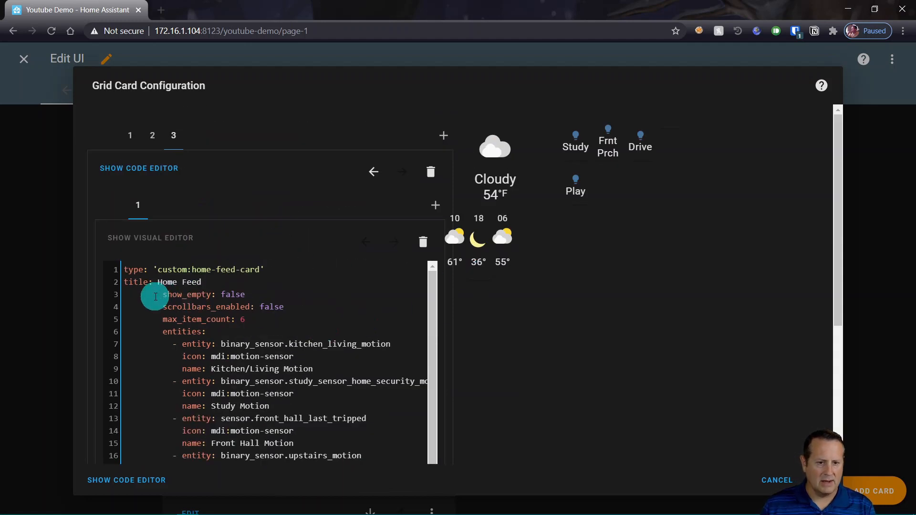
- Outdent the pasted home feed YAML three levels so show_empty, scrollbars_enabled, max_item_count and entities align with the title line
{"action": "scroll", "coordinate": [238, 365], "scroll_direction": "down", "scroll_amount": 3}
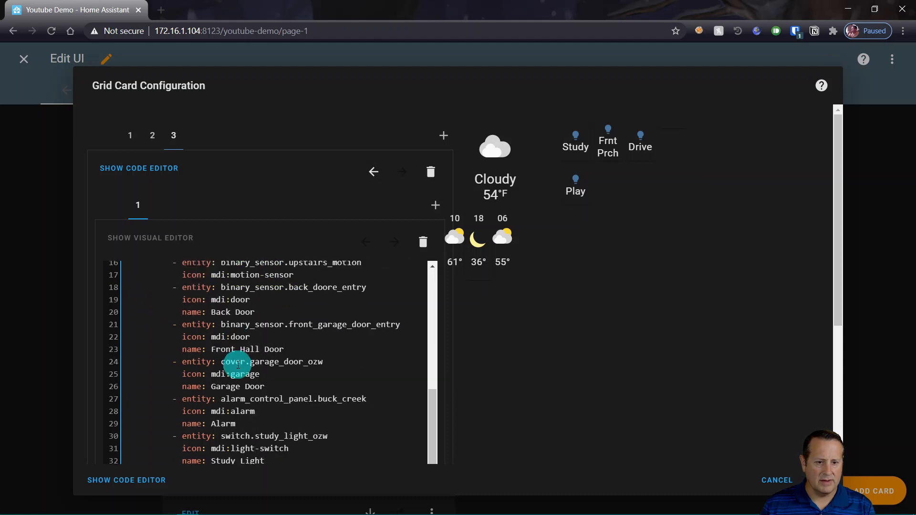
{"action": "scroll", "coordinate": [317, 381], "scroll_direction": "down", "scroll_amount": 5}
{"action": "left_click", "coordinate": [285, 392]}
{"action": "key", "text": "ctrl+a"}
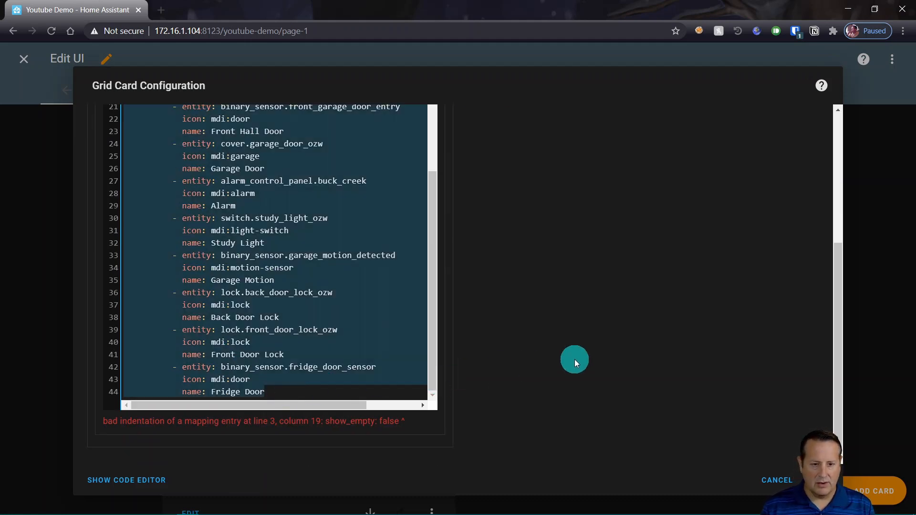
{"action": "key", "text": "shift+Tab"}
{"action": "key", "text": "shift+Tab"}
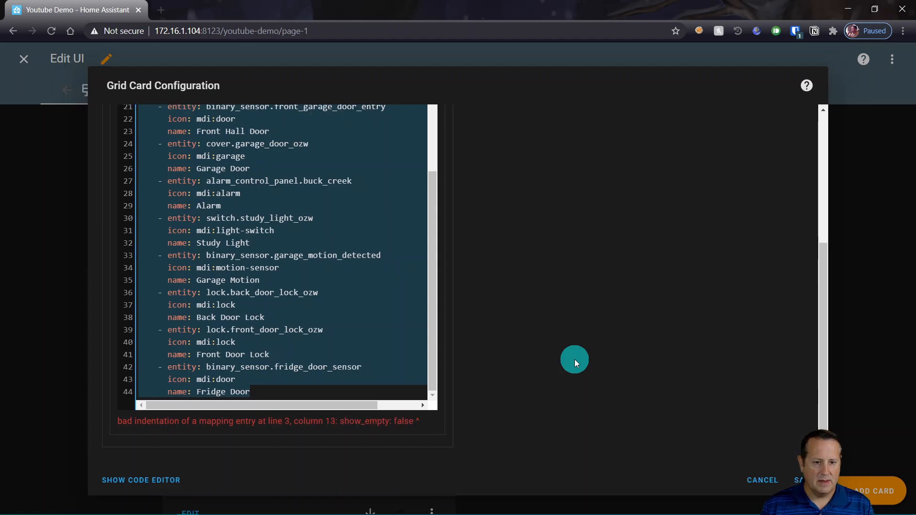
{"action": "key", "text": "shift+Tab"}
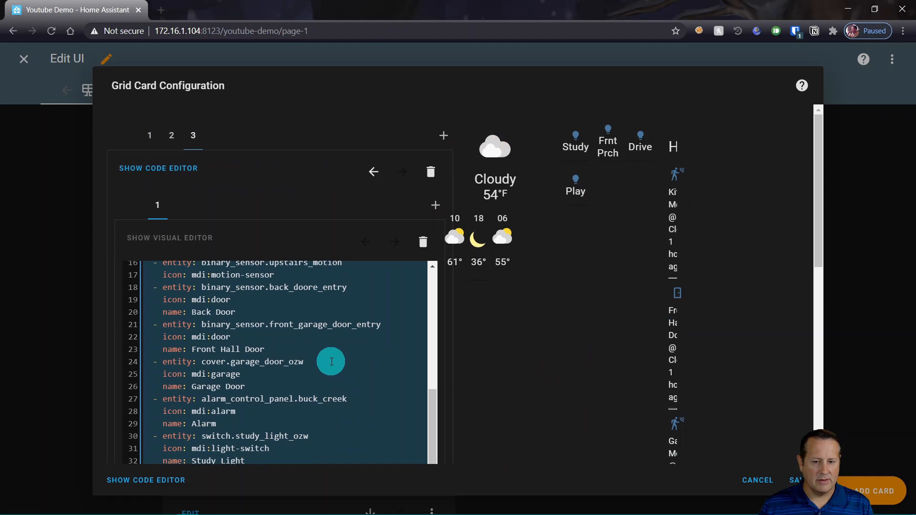
{"action": "scroll", "coordinate": [334, 363], "scroll_direction": "up", "scroll_amount": 5}
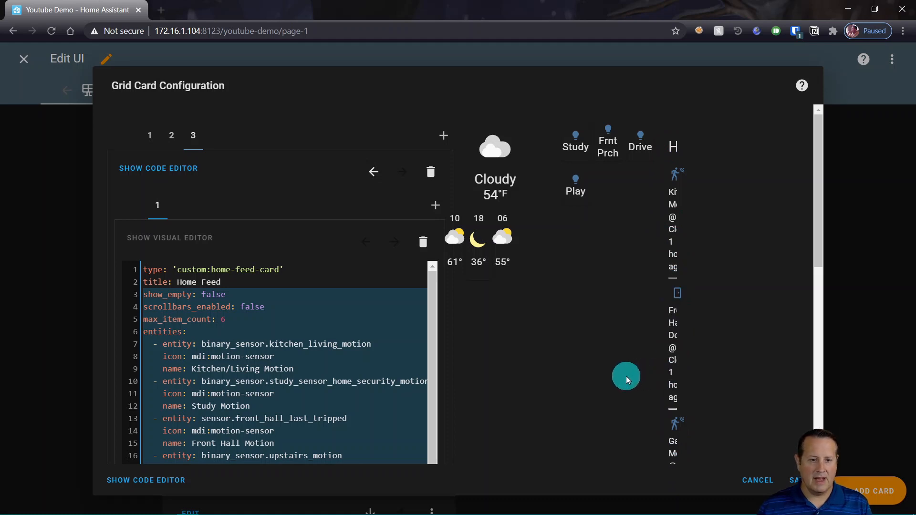
- Show the outer grid's YAML code and add "columns: 1" and "square: false" below its type line
{"action": "scroll", "coordinate": [153, 308], "scroll_direction": "down", "scroll_amount": 3}
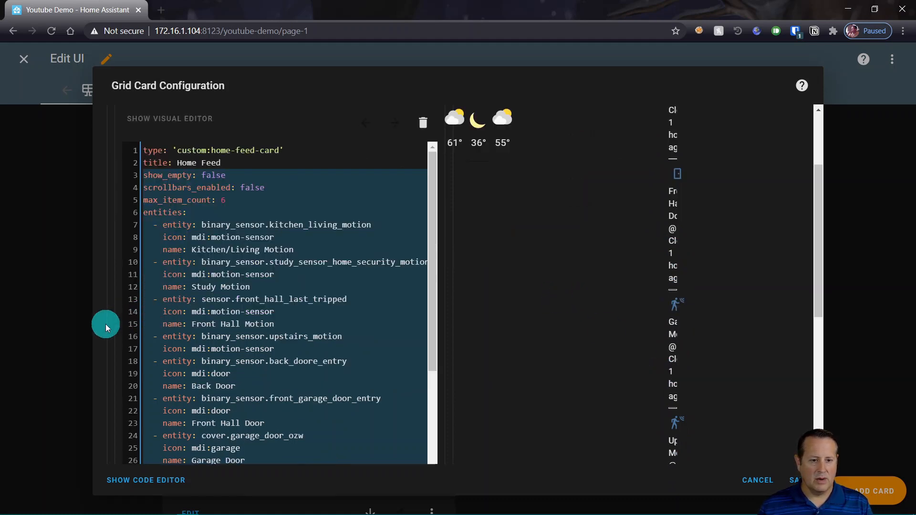
{"action": "left_click", "coordinate": [144, 480]}
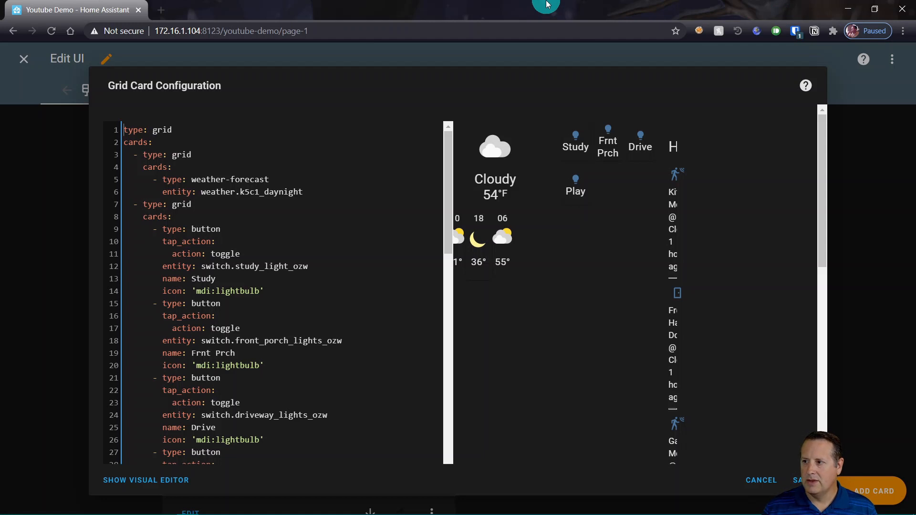
{"action": "left_click", "coordinate": [549, 83]}
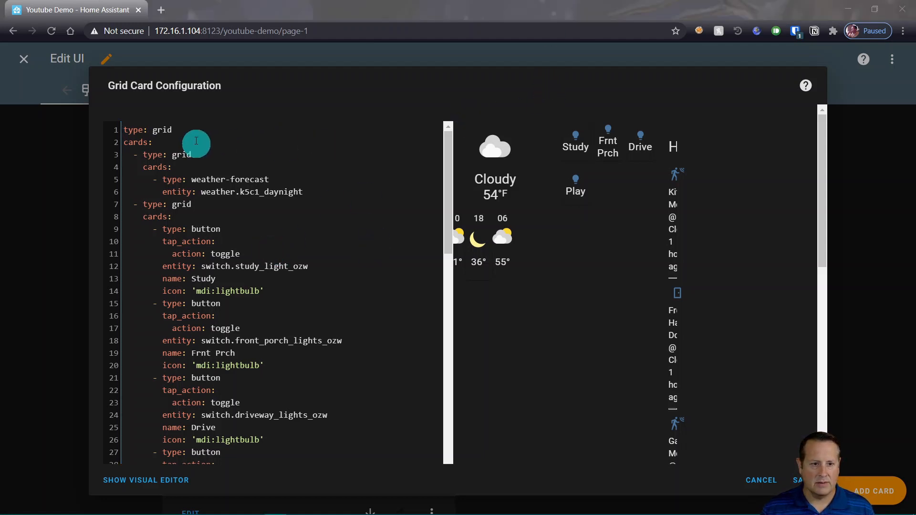
{"action": "left_click", "coordinate": [180, 132]}
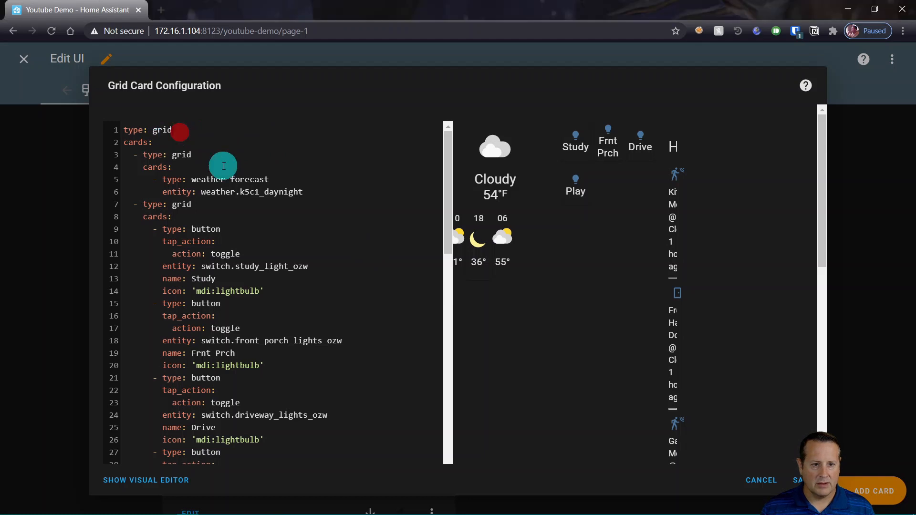
{"action": "key", "text": "Return"}
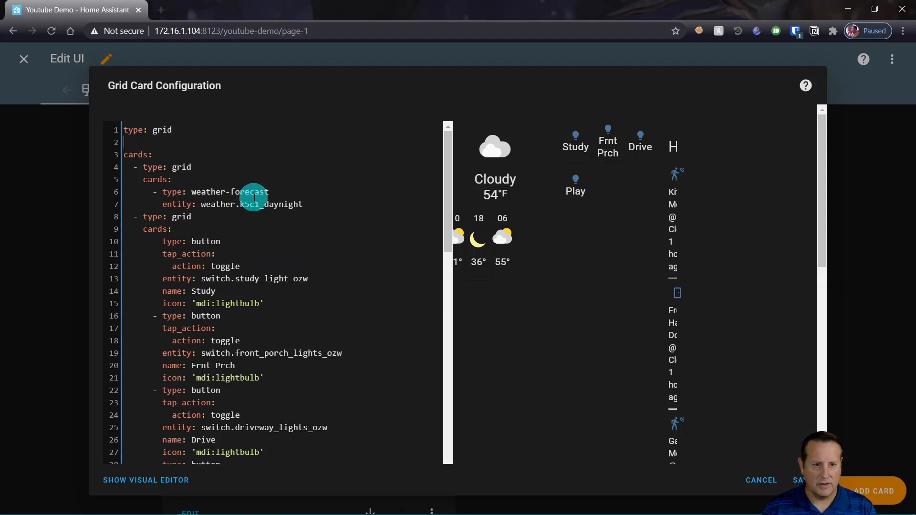
{"action": "type", "text": "columns: "}
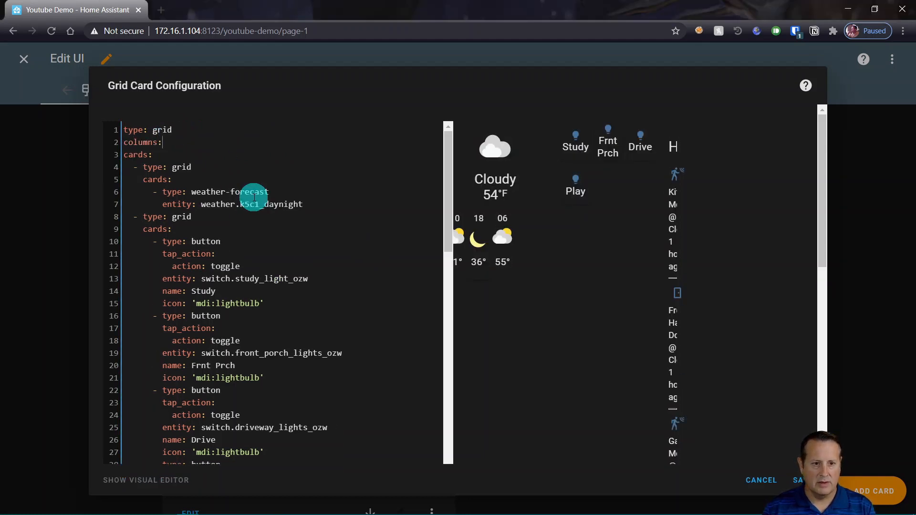
{"action": "type", "text": "1"}
{"action": "key", "text": "Return"}
{"action": "type", "text": "sq"}
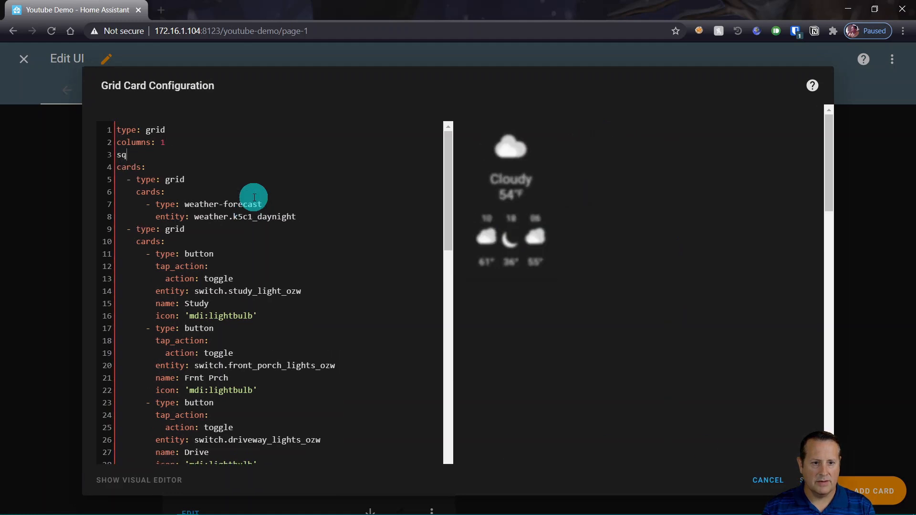
{"action": "type", "text": "uare: false"}
- Add "columns: 1" and a copy of the "square: false" line to the nested grid holding the weather forecast
{"action": "key", "text": "ctrl+shift+Left"}
{"action": "key", "text": "ctrl+shift+Left"}
{"action": "key", "text": "ctrl+shift+Left"}
{"action": "key", "text": "ctrl+c"}
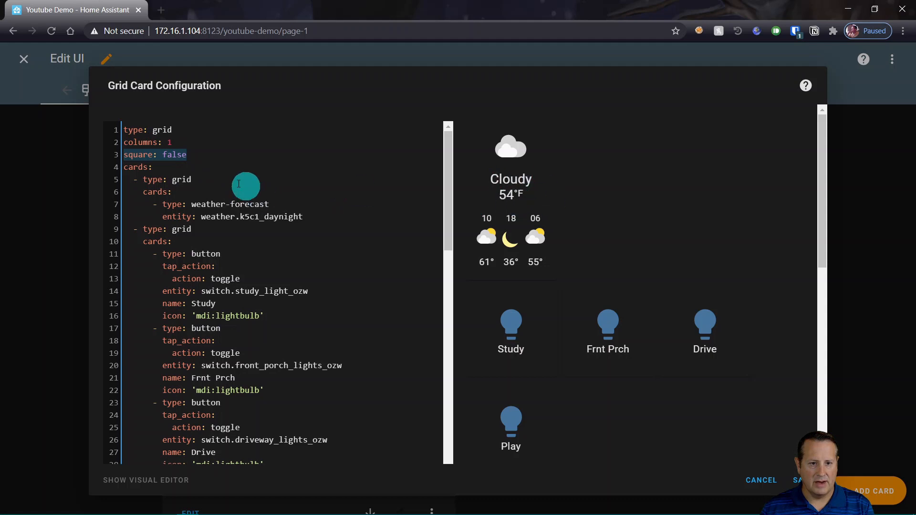
{"action": "left_click", "coordinate": [193, 180]}
{"action": "key", "text": "Return"}
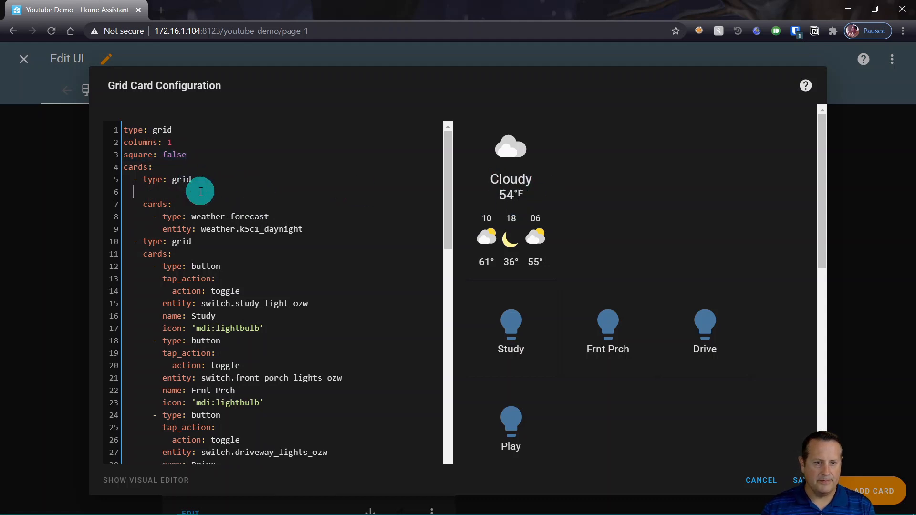
{"action": "type", "text": "colu"}
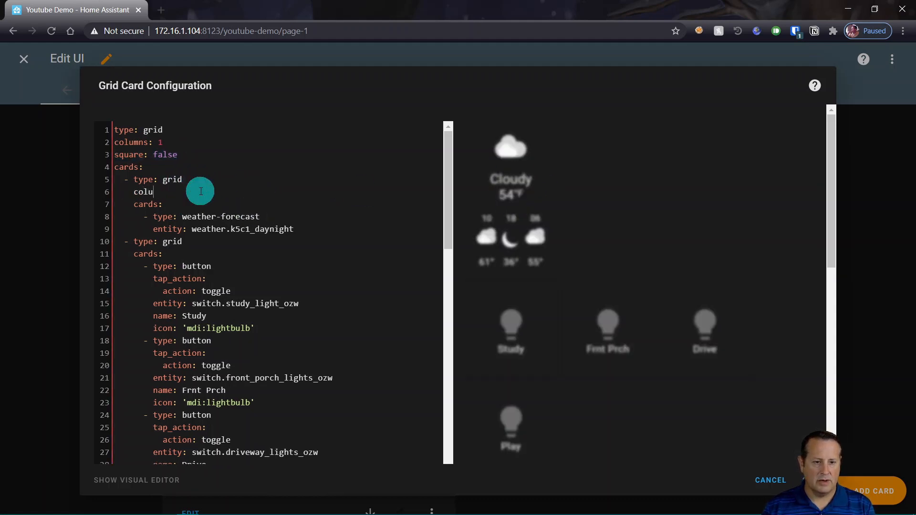
{"action": "type", "text": "mns: 1"}
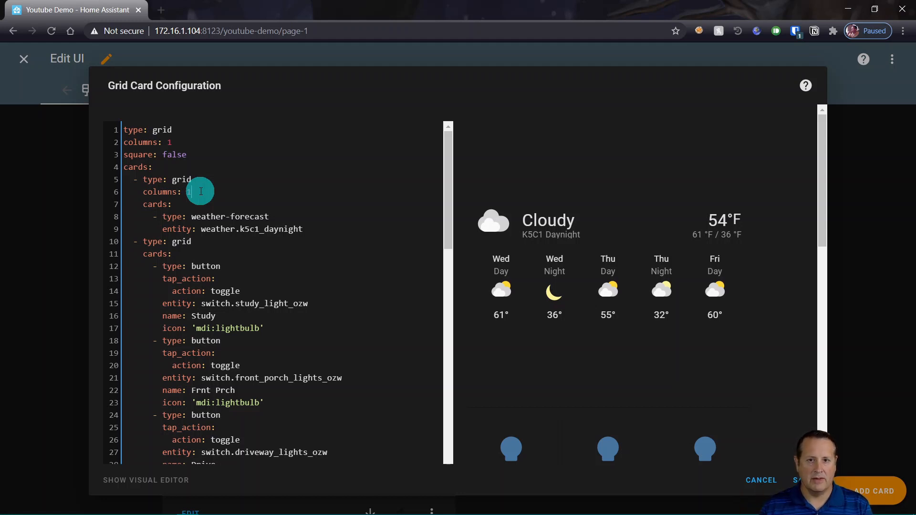
{"action": "key", "text": "Return"}
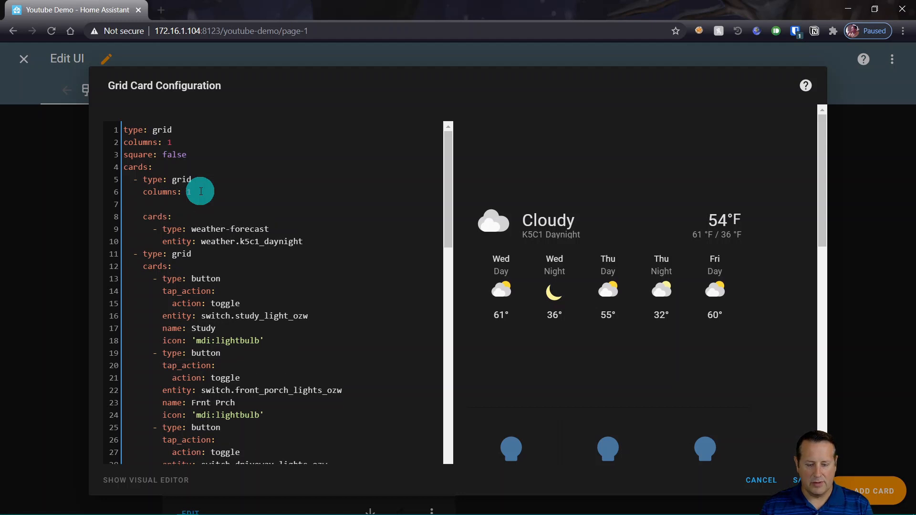
{"action": "key", "text": "ctrl+v"}
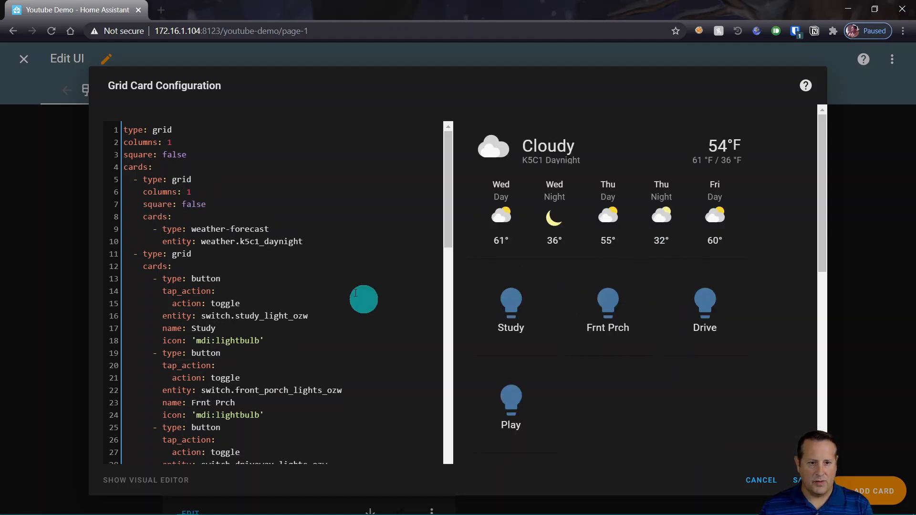
- Add "columns: 4" and "square: false" to the nested grid of light buttons, below its type line
{"action": "left_click", "coordinate": [193, 253]}
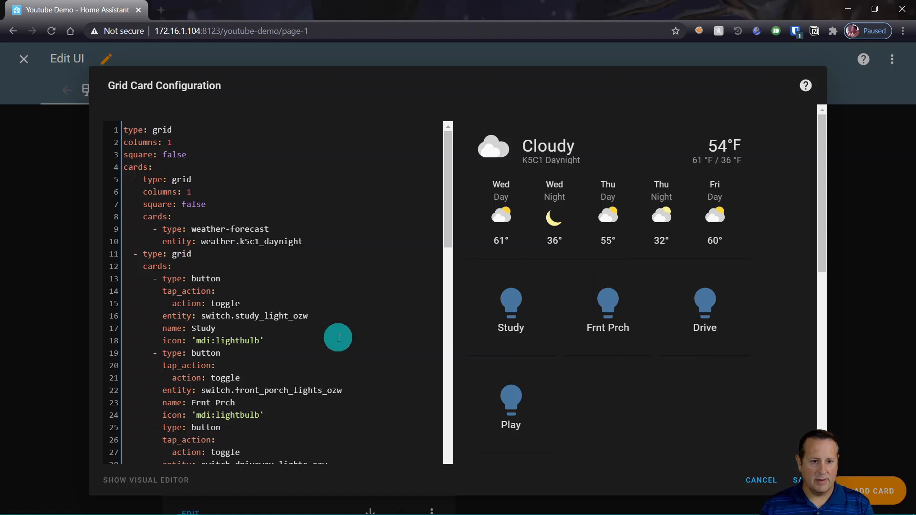
{"action": "key", "text": "Return"}
{"action": "type", "text": "c"}
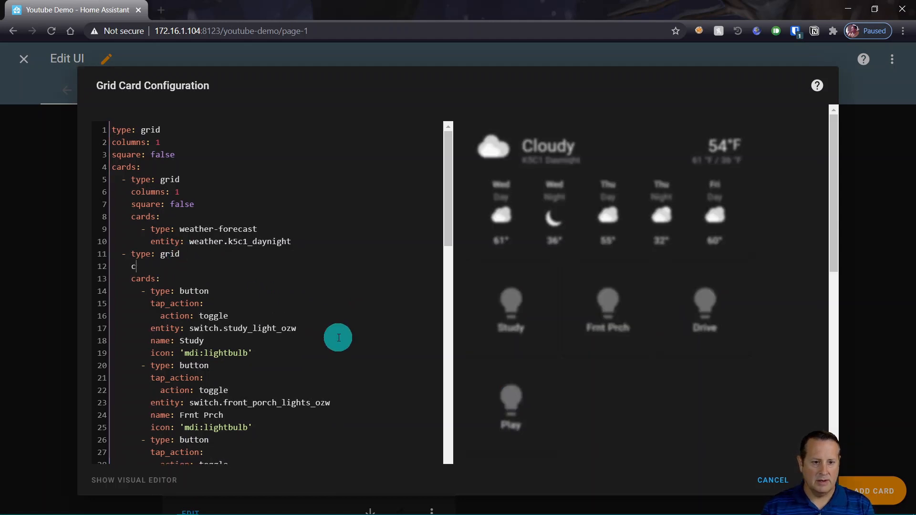
{"action": "type", "text": "olumns: 4"}
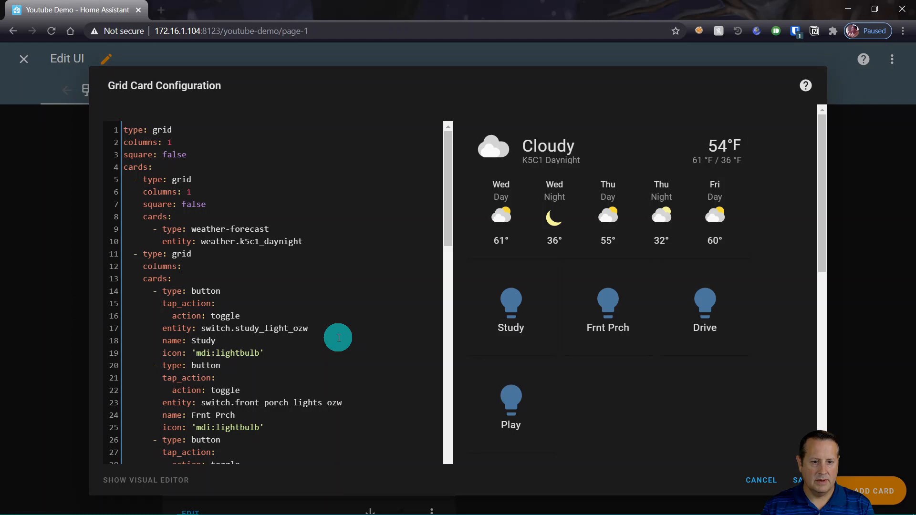
{"action": "key", "text": "Return"}
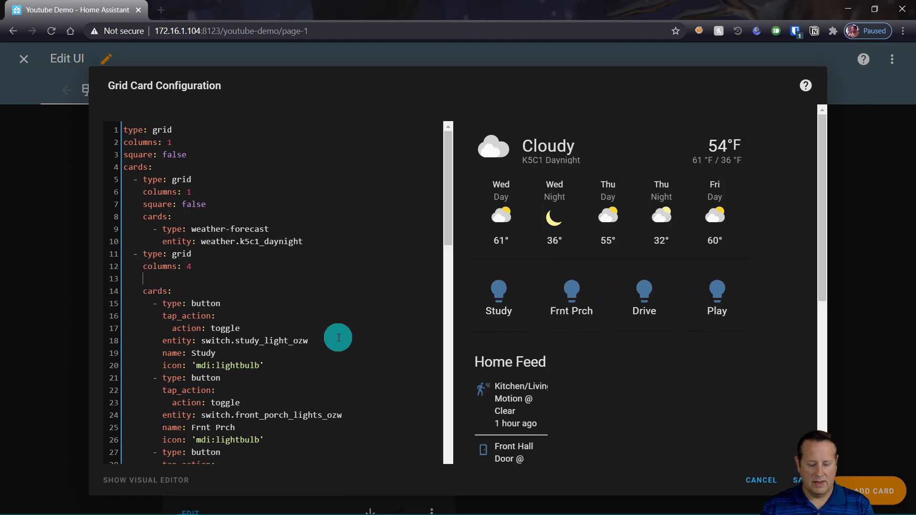
{"action": "key", "text": "ctrl+v"}
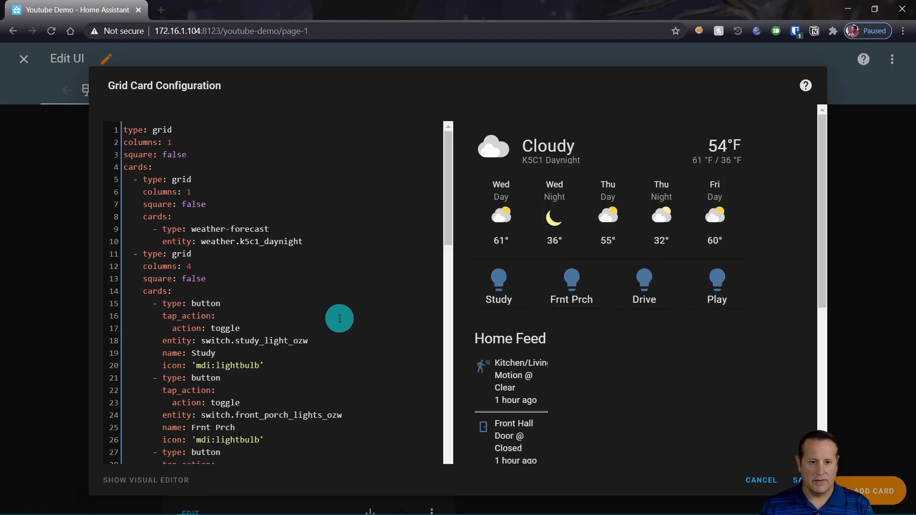
{"action": "scroll", "coordinate": [554, 317], "scroll_direction": "down", "scroll_amount": 5}
{"action": "scroll", "coordinate": [509, 355], "scroll_direction": "down", "scroll_amount": 1}
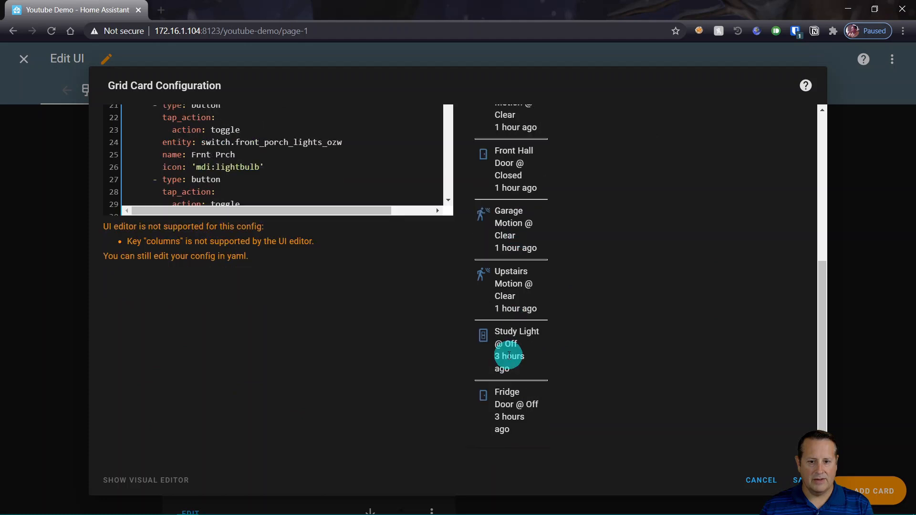
- Add "columns: 1" and "square: false" to the nested grid holding the home feed card, below its type line
{"action": "scroll", "coordinate": [508, 355], "scroll_direction": "up", "scroll_amount": 6}
{"action": "scroll", "coordinate": [389, 319], "scroll_direction": "down", "scroll_amount": 3}
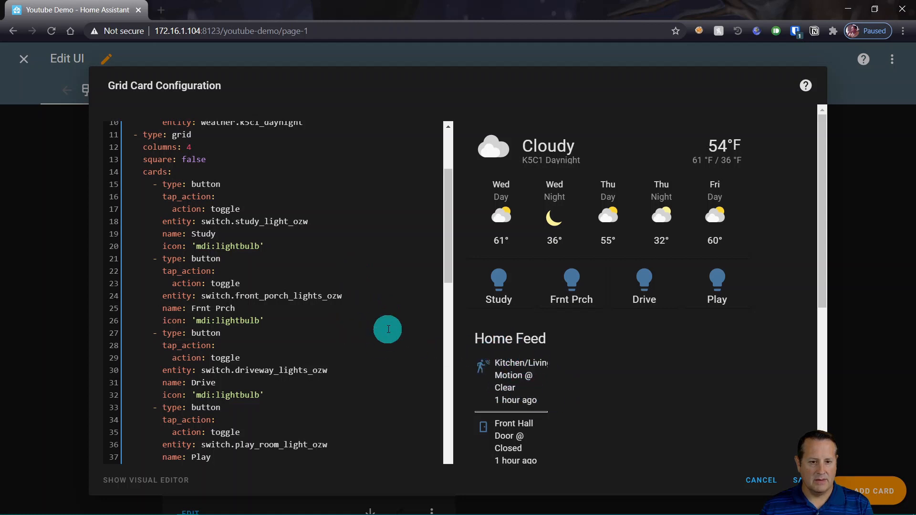
{"action": "scroll", "coordinate": [387, 329], "scroll_direction": "down", "scroll_amount": 6}
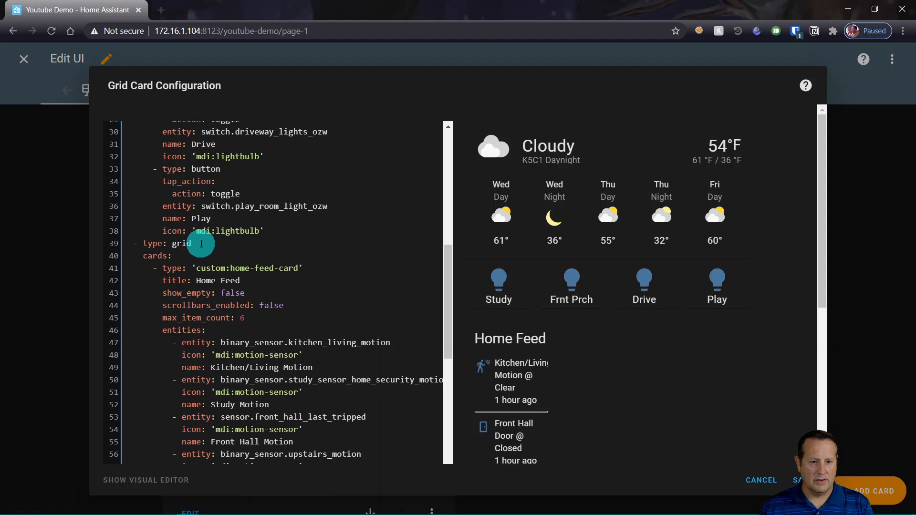
{"action": "left_click", "coordinate": [202, 243]}
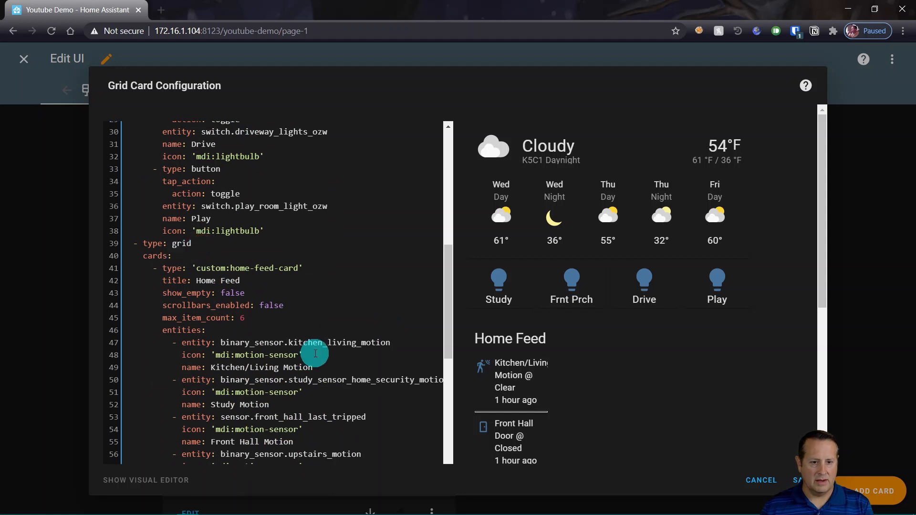
{"action": "key", "text": "Return"}
{"action": "type", "text": "co"}
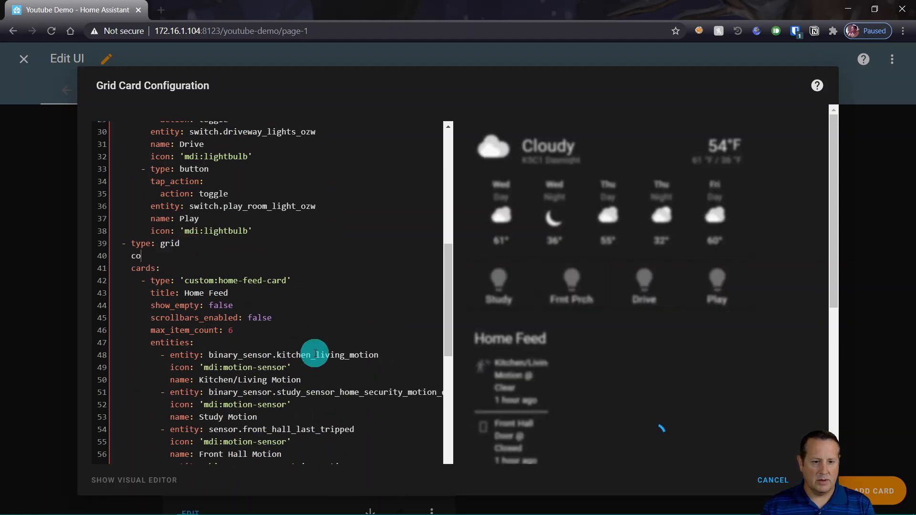
{"action": "type", "text": "lumns: 1"}
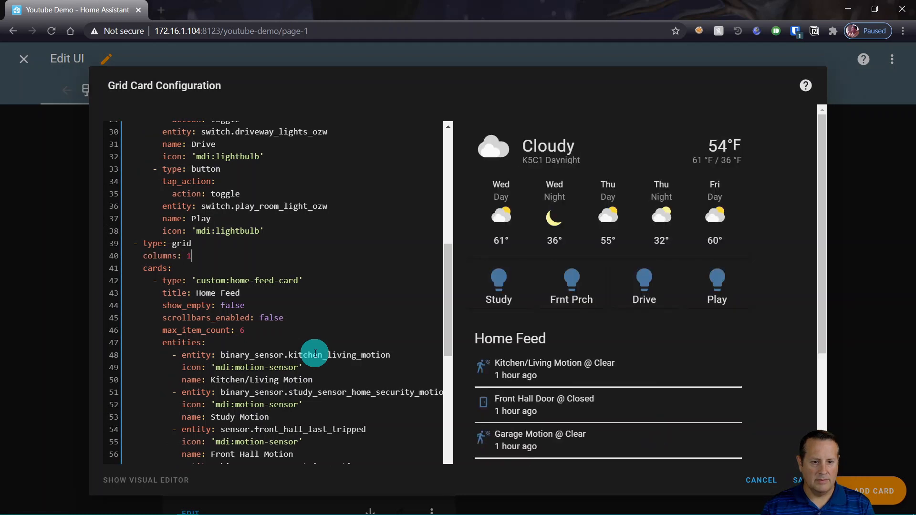
{"action": "key", "text": "Return"}
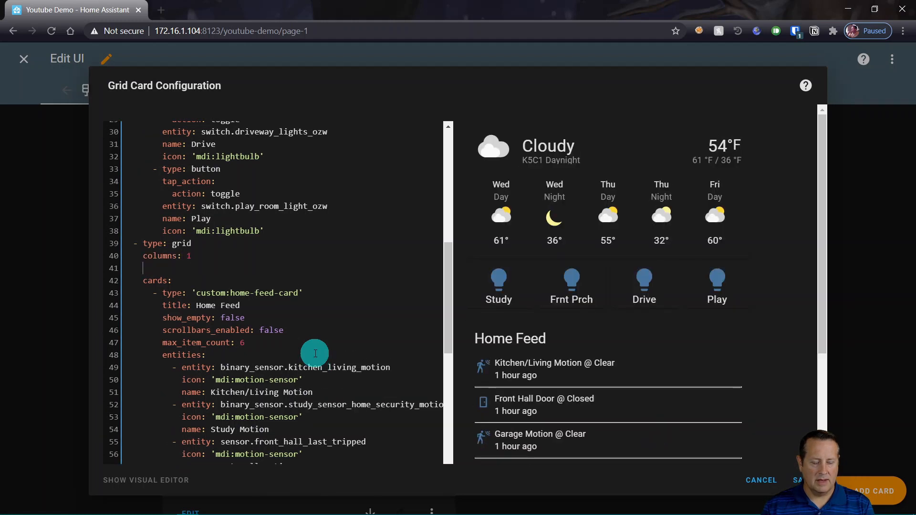
{"action": "type", "text": "square: false"}
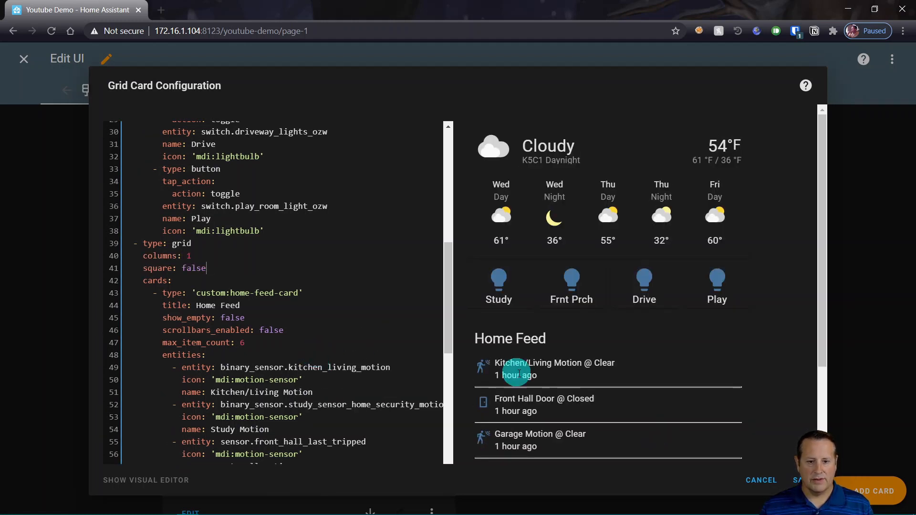
- Save the second grid card and leave the dashboard's editing mode
{"action": "left_click", "coordinate": [796, 479]}
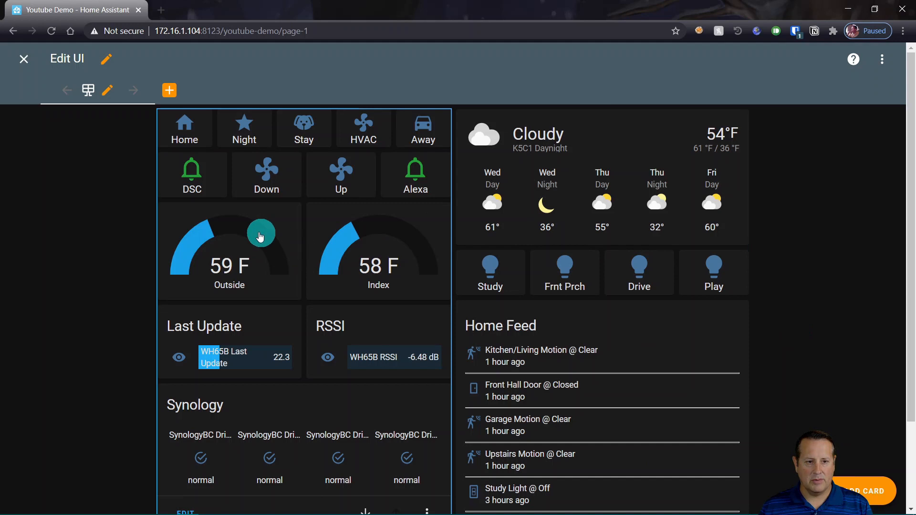
{"action": "left_click", "coordinate": [23, 60]}
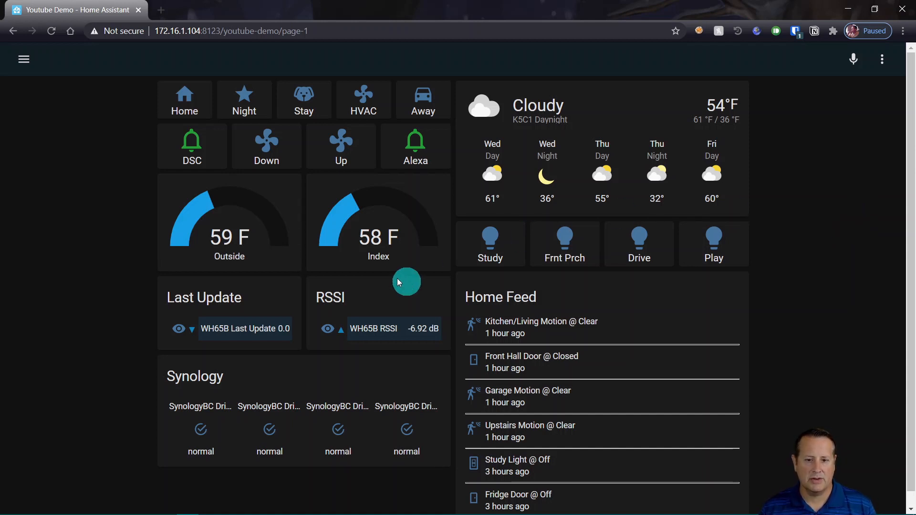
- Reopen the dashboard for editing and start a new Grid card
{"action": "left_click", "coordinate": [883, 61]}
{"action": "left_click", "coordinate": [851, 120]}
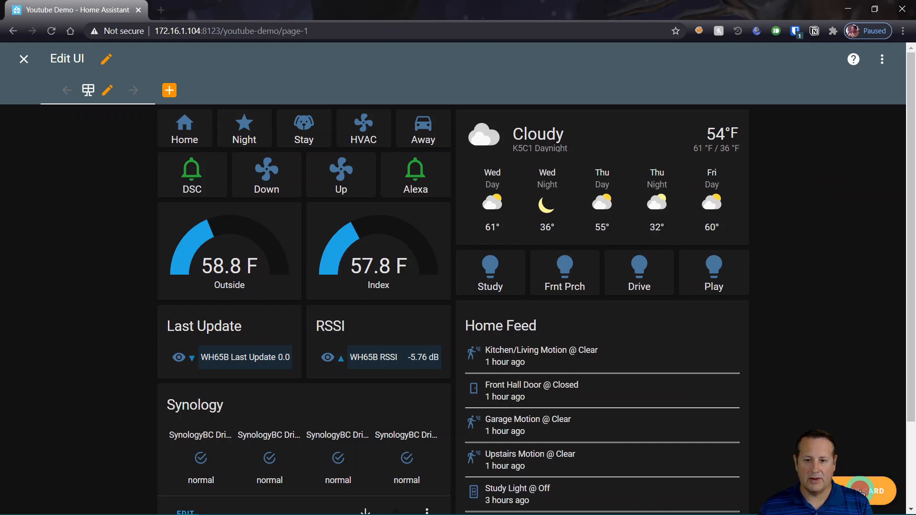
{"action": "left_click", "coordinate": [861, 491]}
{"action": "left_click", "coordinate": [295, 143]}
{"action": "type", "text": "grid"}
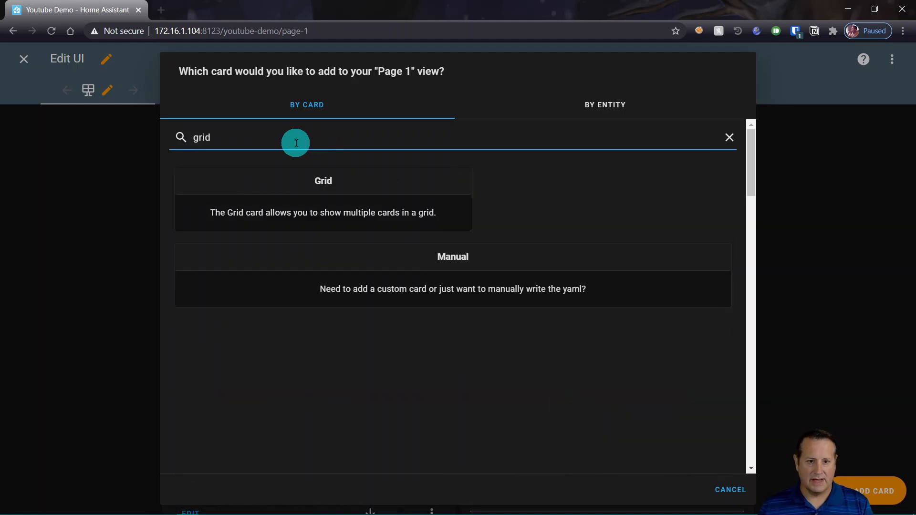
{"action": "left_click", "coordinate": [319, 175]}
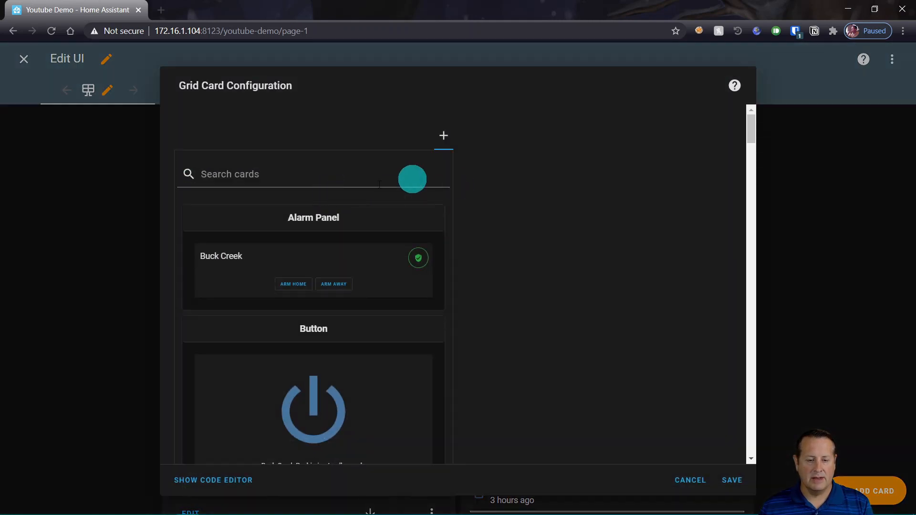
- Add a Media Control card to the new grid and set its entity to media_player.living_rm_roku_ultra
{"action": "left_click", "coordinate": [343, 176]}
{"action": "type", "text": "m"}
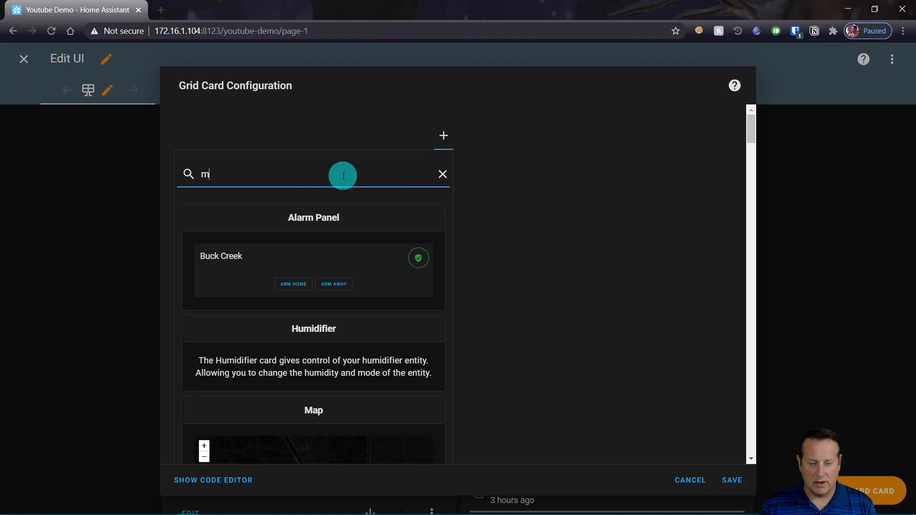
{"action": "type", "text": "e"}
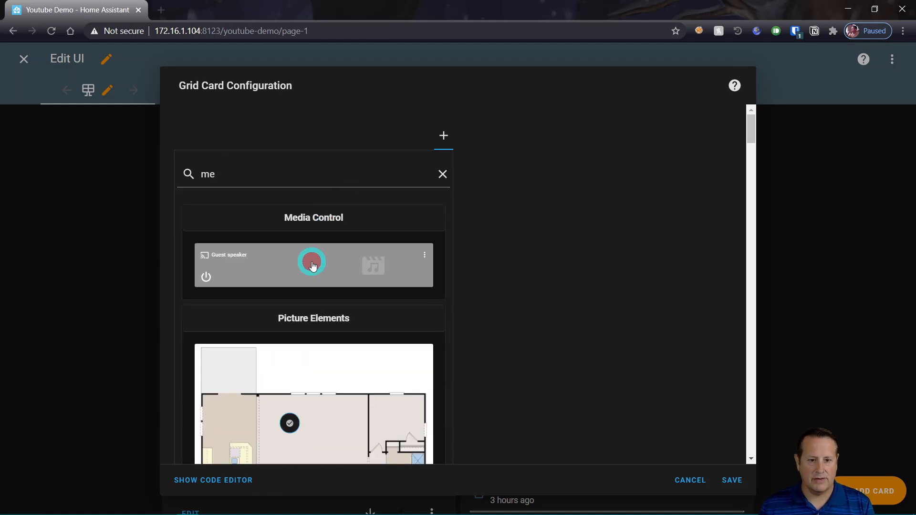
{"action": "left_click", "coordinate": [311, 262]}
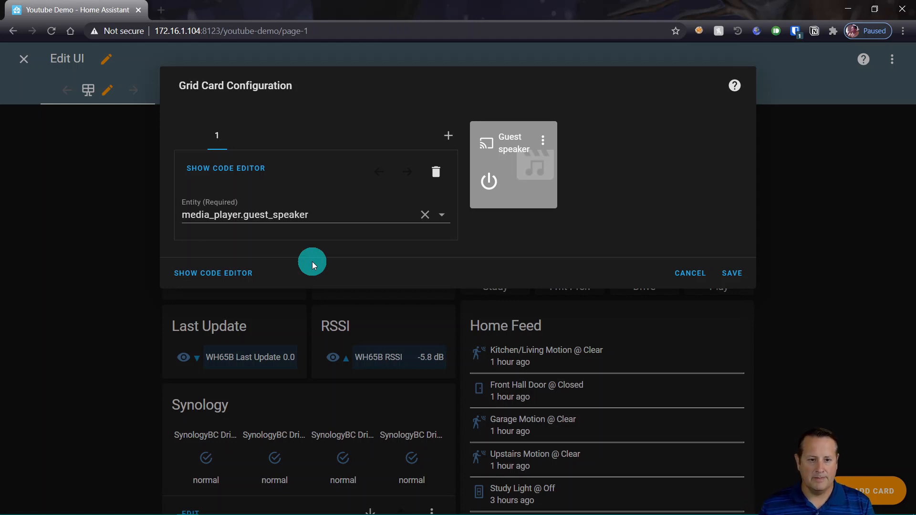
{"action": "left_click", "coordinate": [337, 218]}
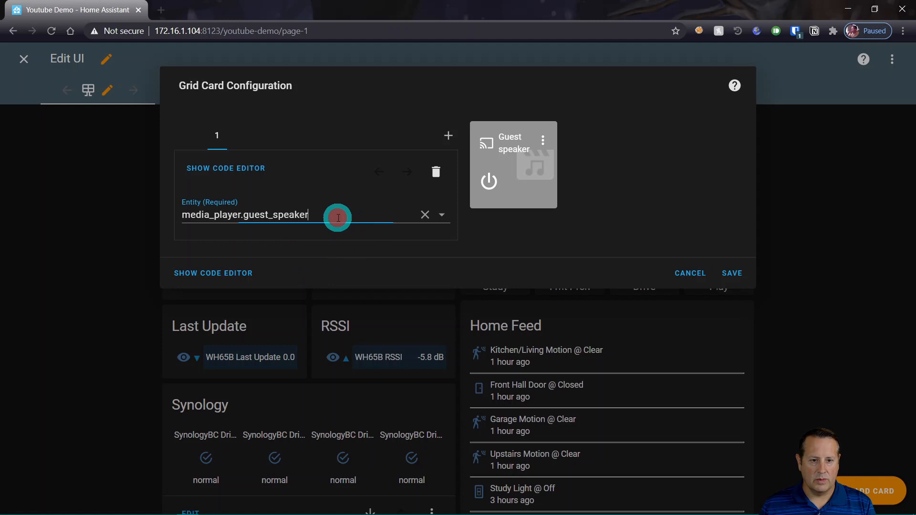
{"action": "left_click", "coordinate": [421, 221]}
{"action": "type", "text": "roku"}
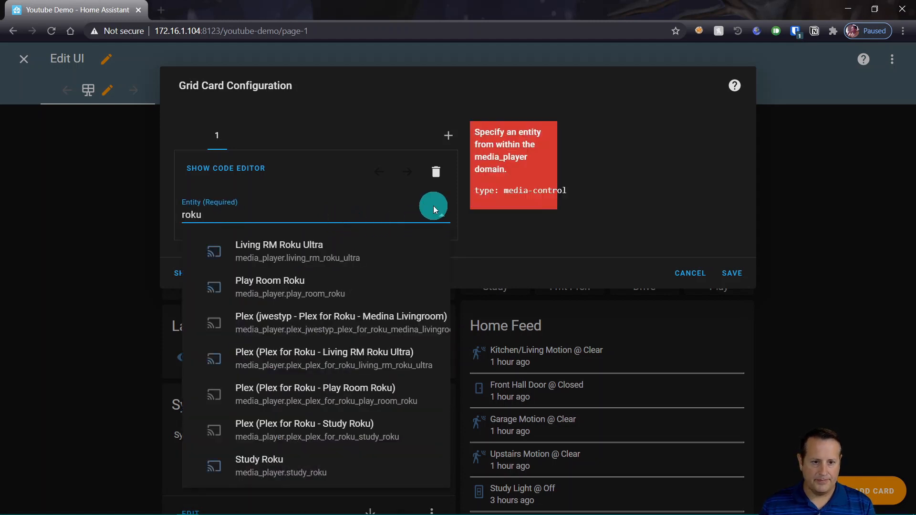
{"action": "left_click", "coordinate": [299, 256]}
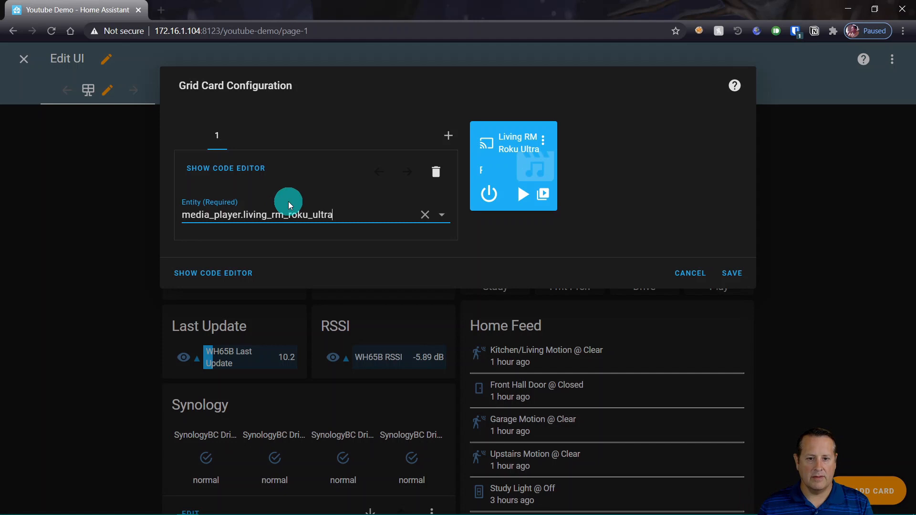
- Add a second Media Control card to the grid with the entity media_player.play_room_roku
{"action": "left_click", "coordinate": [447, 136]}
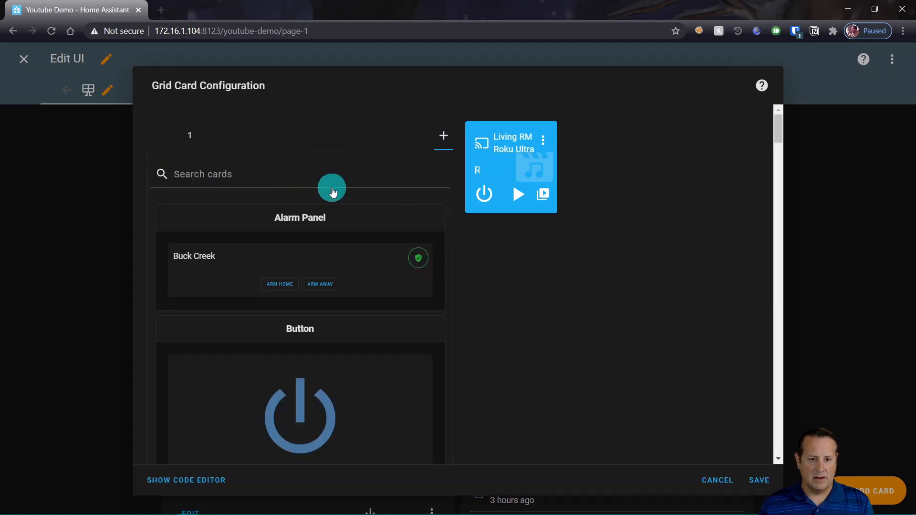
{"action": "left_click", "coordinate": [256, 173]}
{"action": "type", "text": "med"}
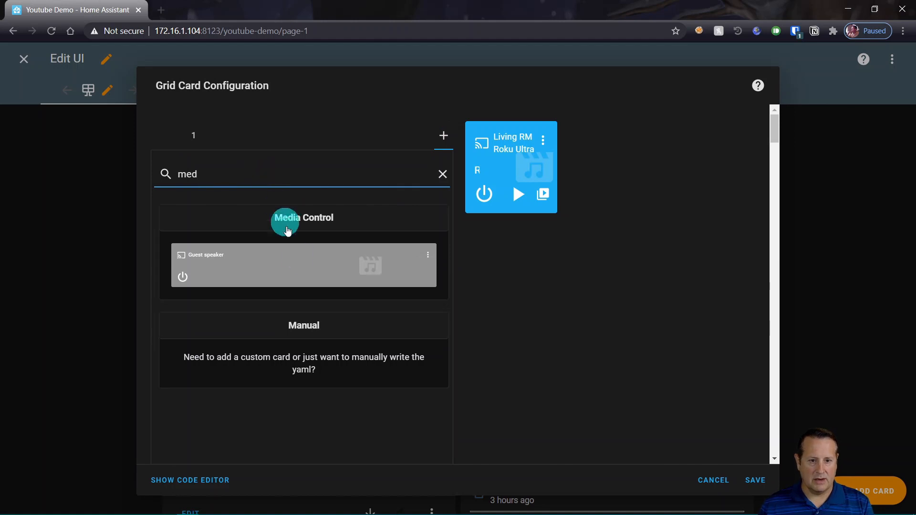
{"action": "left_click", "coordinate": [299, 256]}
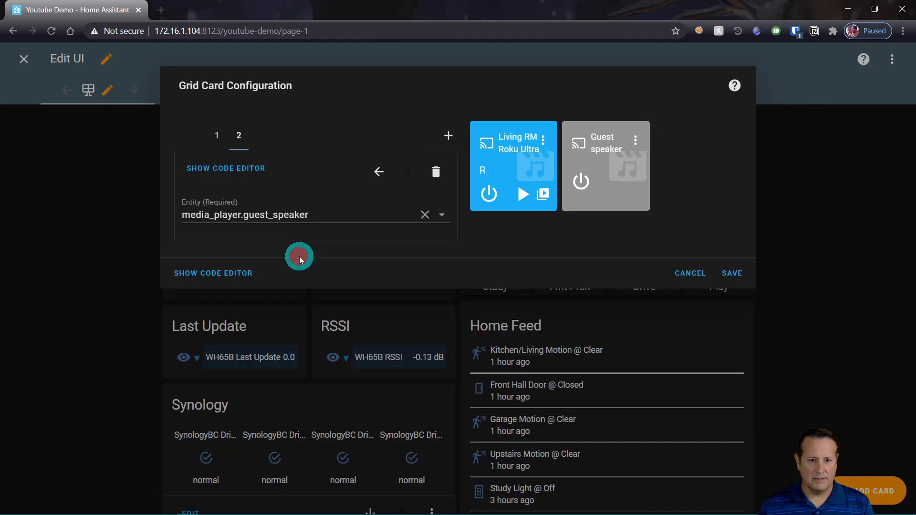
{"action": "left_click", "coordinate": [425, 223]}
{"action": "type", "text": "roku"}
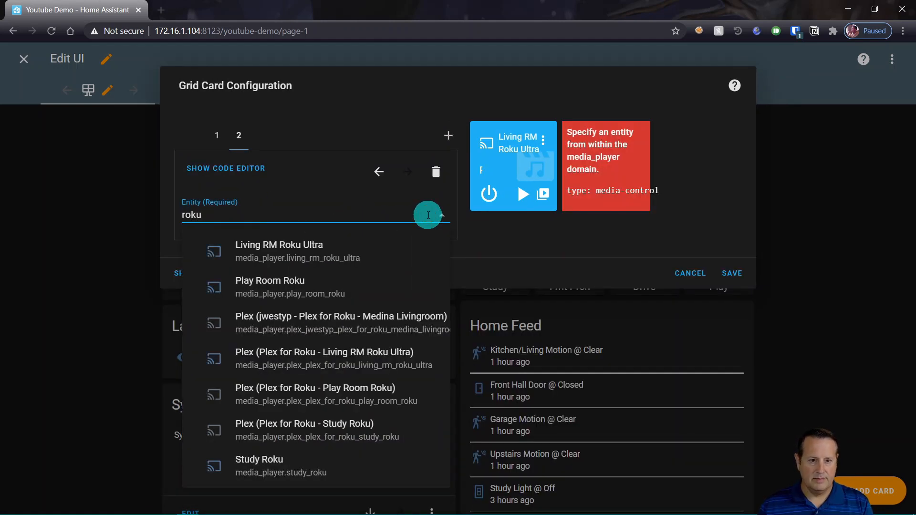
{"action": "left_click", "coordinate": [292, 288]}
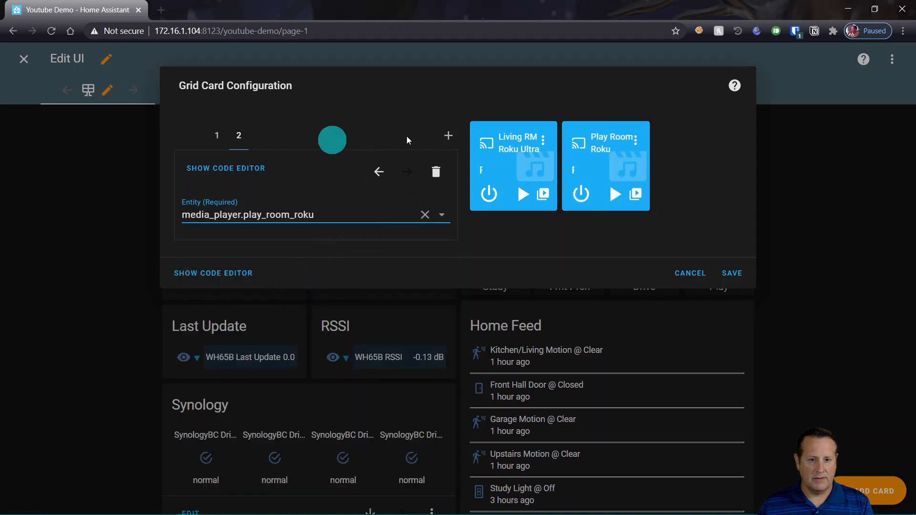
- Add a third Media Control card to the grid with the entity media_player.study_roku
{"action": "left_click", "coordinate": [448, 135]}
{"action": "left_click", "coordinate": [280, 173]}
{"action": "type", "text": "mei"}
{"action": "key", "text": "BackSpace"}
{"action": "type", "text": "dia"}
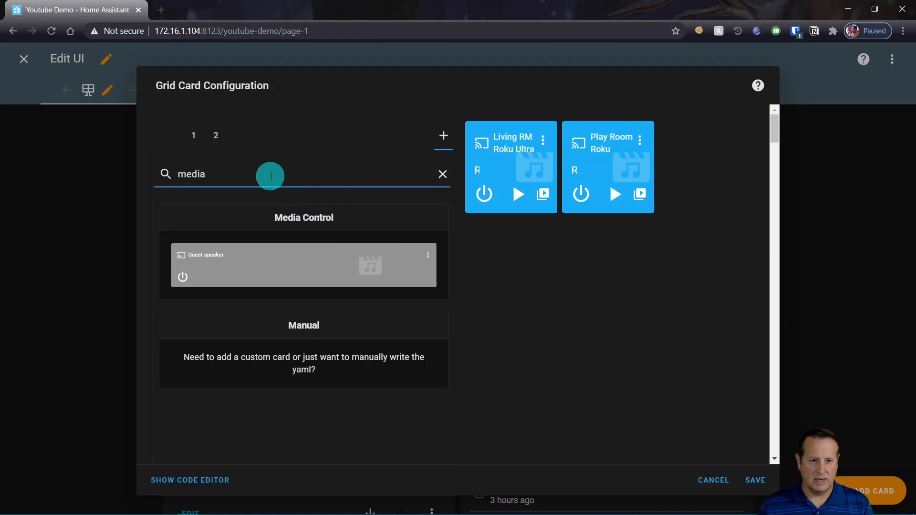
{"action": "left_click", "coordinate": [285, 264]}
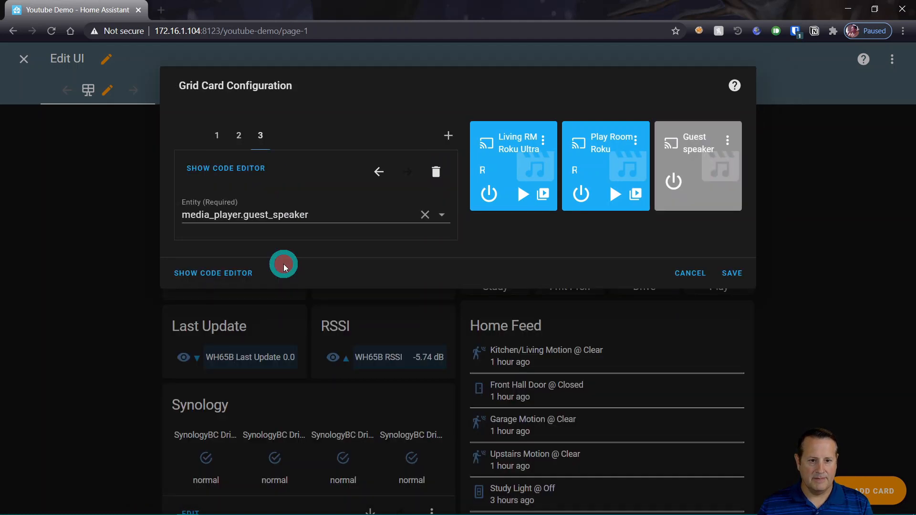
{"action": "left_click", "coordinate": [426, 216]}
{"action": "left_click", "coordinate": [355, 211]}
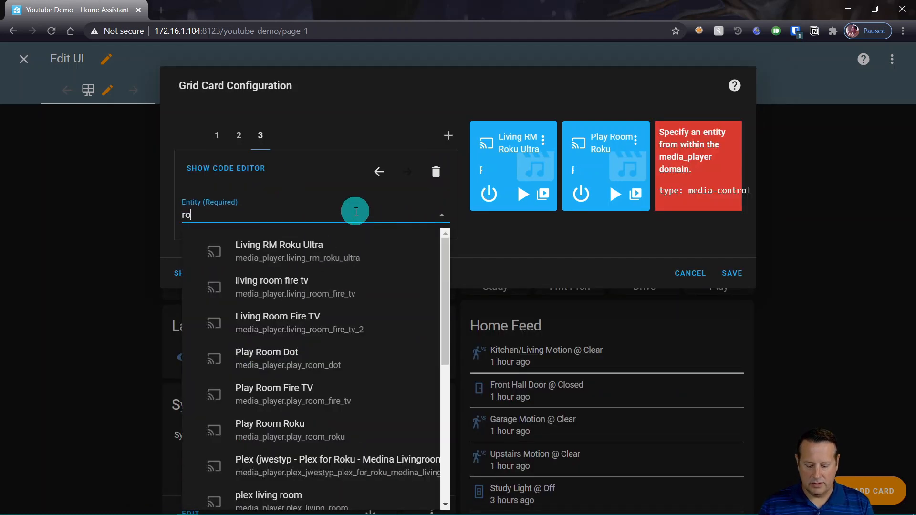
{"action": "type", "text": "roku"}
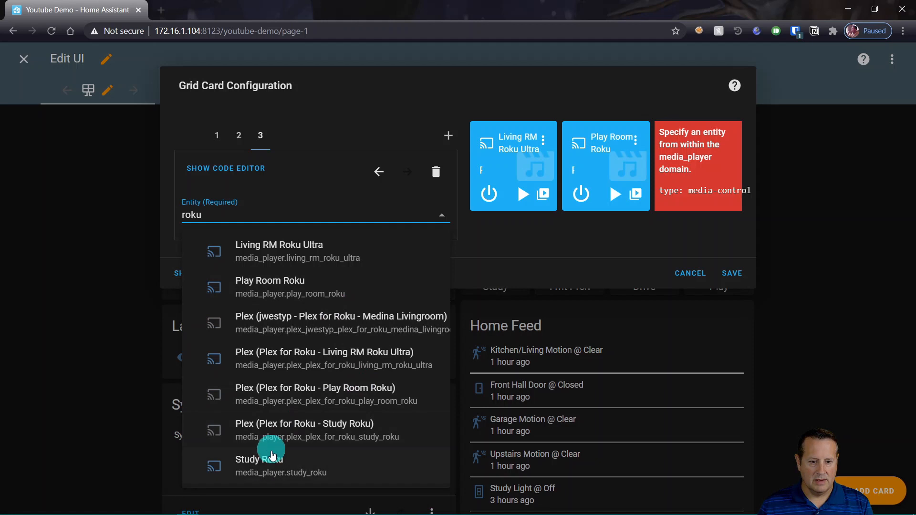
{"action": "left_click", "coordinate": [261, 465]}
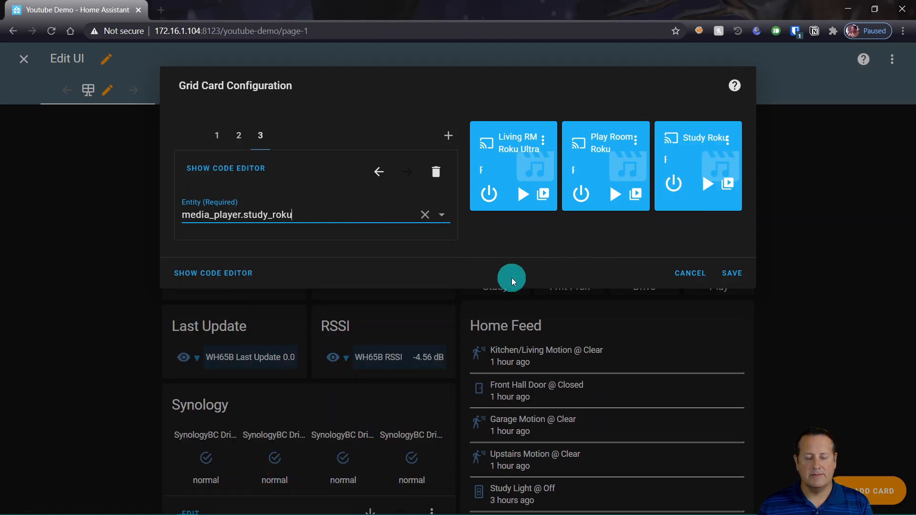
- Show the media grid's YAML code and add "columns: 1" and "square: false" below its type line
{"action": "left_click", "coordinate": [234, 272]}
{"action": "left_click", "coordinate": [252, 128]}
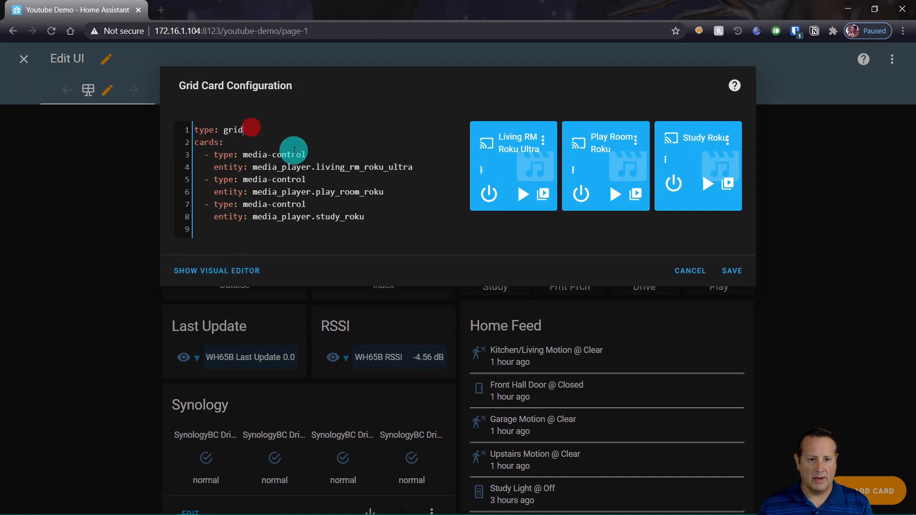
{"action": "key", "text": "Return"}
{"action": "type", "text": "colu"}
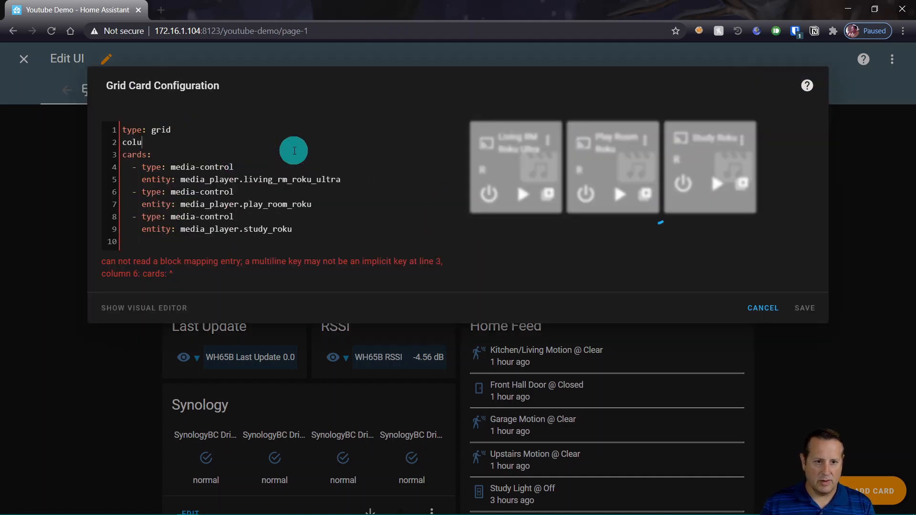
{"action": "type", "text": "mns: 1"}
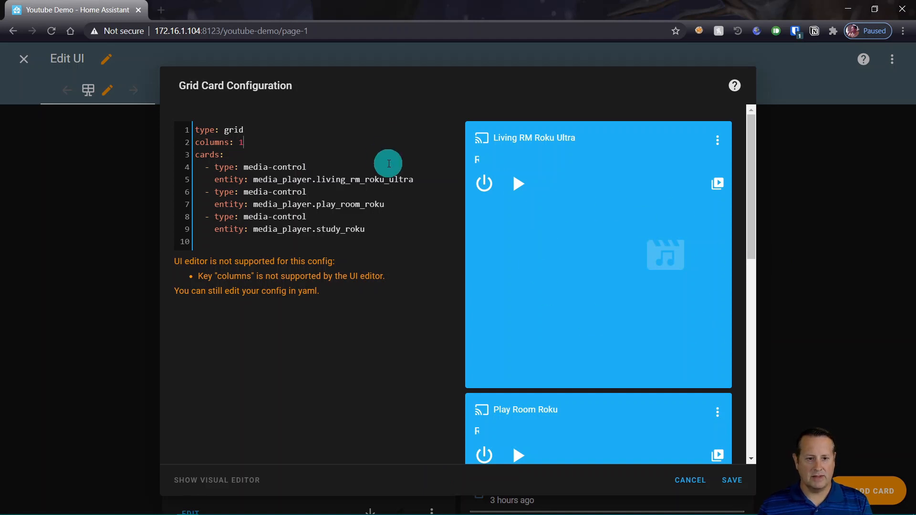
{"action": "key", "text": "Return"}
{"action": "type", "text": "sq"}
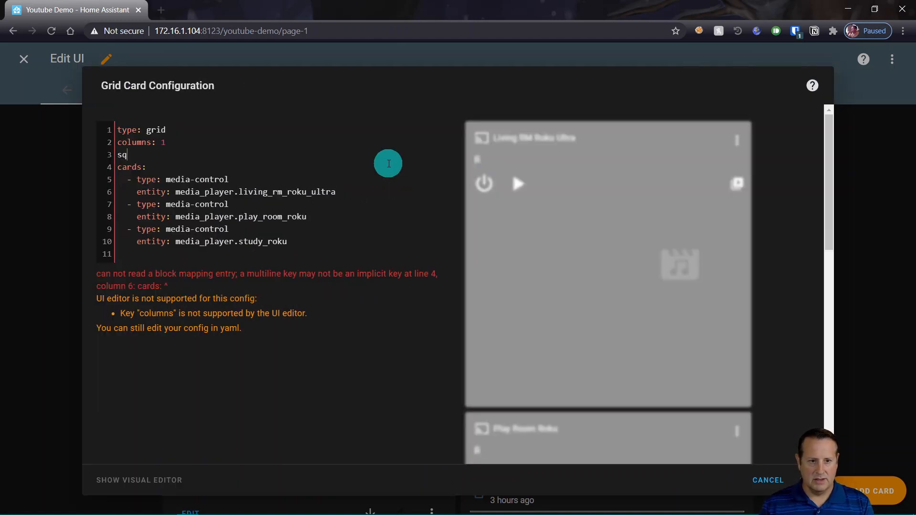
{"action": "type", "text": "uare: fa"}
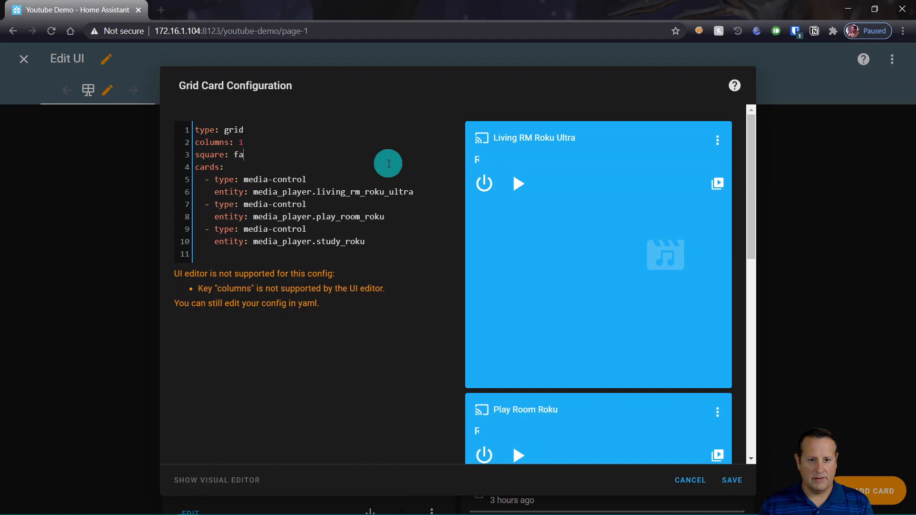
{"action": "type", "text": "lse"}
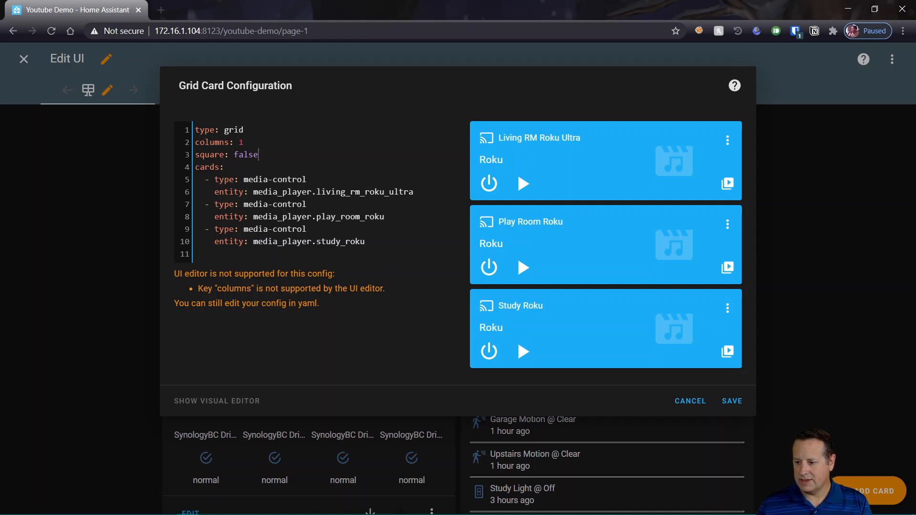
{"action": "double_click", "coordinate": [286, 191]}
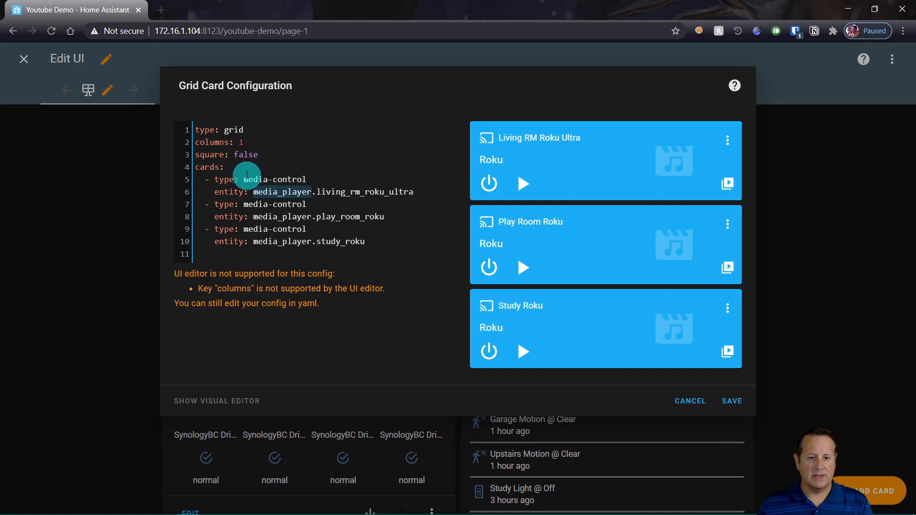
- Change the card type of the living_rm_roku_ultra entry in the YAML code to custom:mini-media-player
{"action": "left_click_drag", "start_coordinate": [244, 179], "coordinate": [304, 179]}
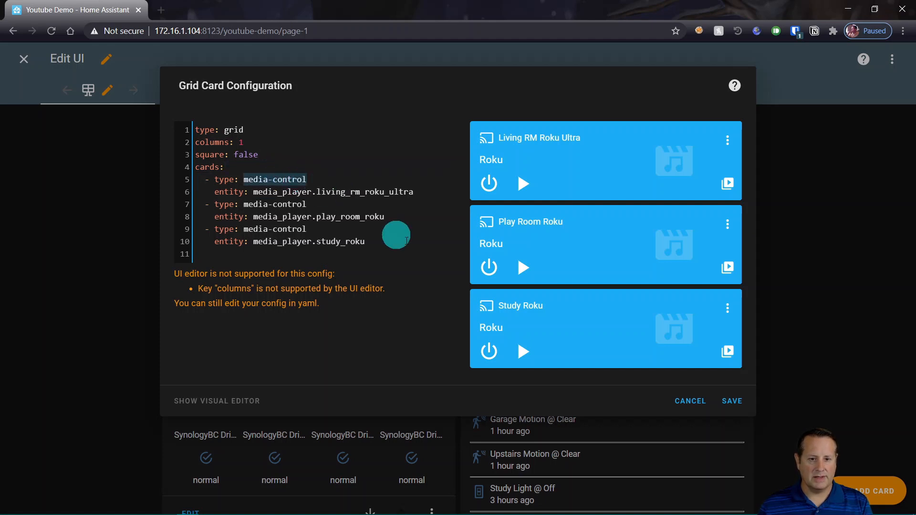
{"action": "type", "text": "c"}
{"action": "key", "text": "BackSpace"}
{"action": "type", "text": "customr:"}
{"action": "key", "text": "BackSpace"}
{"action": "key", "text": "BackSpace"}
{"action": "type", "text": ":mini-"}
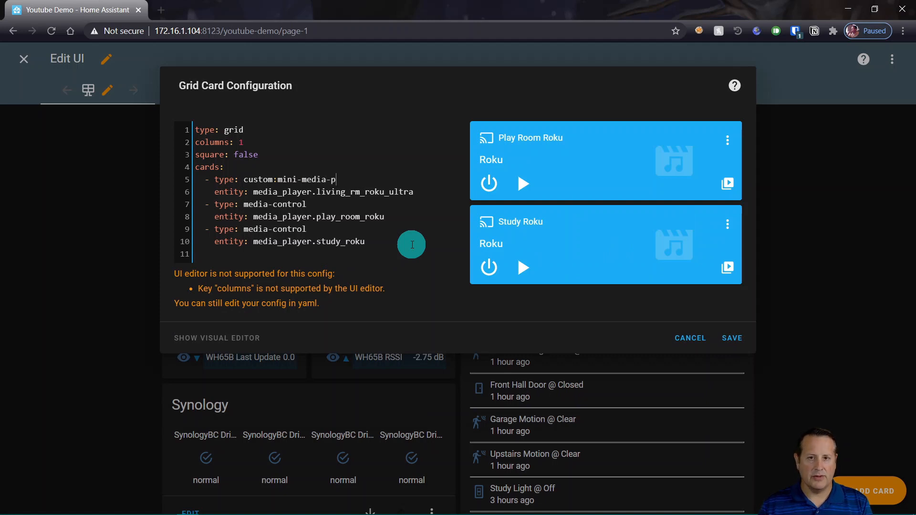
{"action": "type", "text": "media-player"}
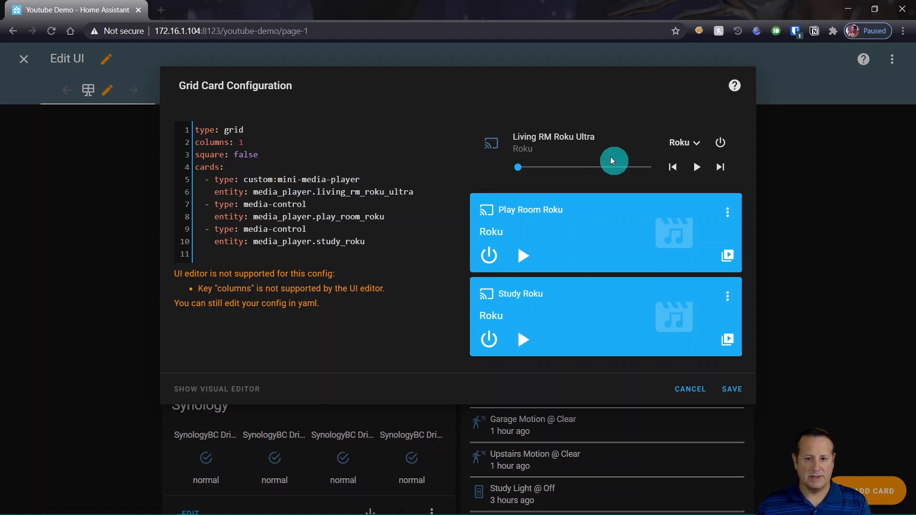
- Copy the custom:mini-media-player type over the media-control type of the play_room_roku and study_roku entries
{"action": "left_click_drag", "start_coordinate": [307, 205], "coordinate": [288, 205]}
{"action": "left_click_drag", "start_coordinate": [244, 180], "coordinate": [357, 181]}
{"action": "key", "text": "ctrl+c"}
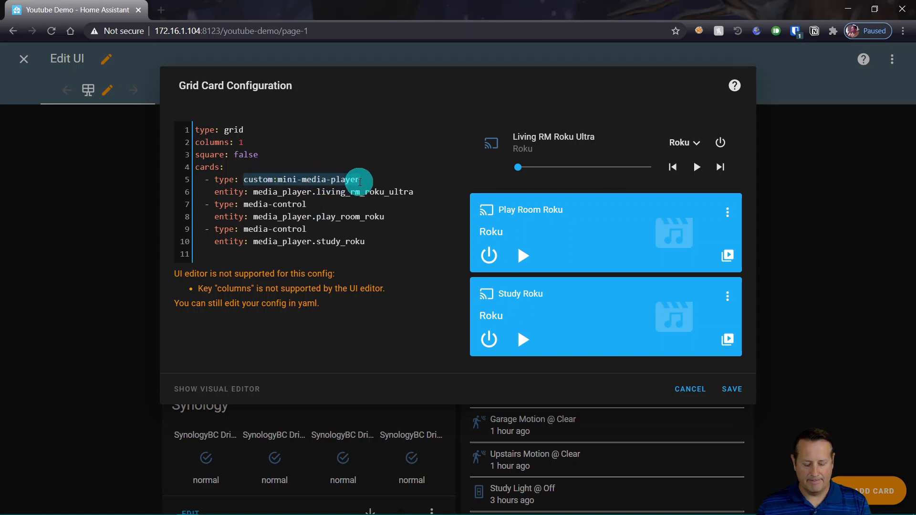
{"action": "left_click_drag", "start_coordinate": [244, 204], "coordinate": [309, 205]}
{"action": "key", "text": "ctrl+v"}
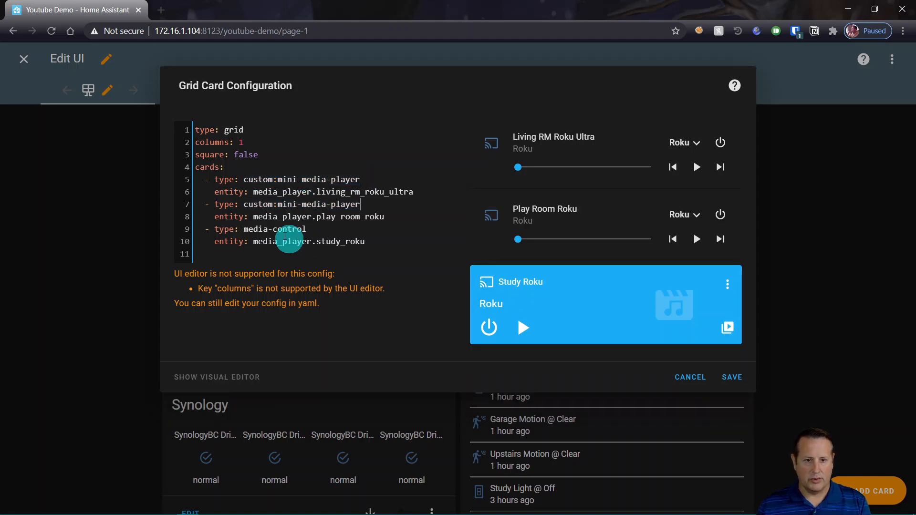
{"action": "left_click_drag", "start_coordinate": [245, 229], "coordinate": [303, 229]}
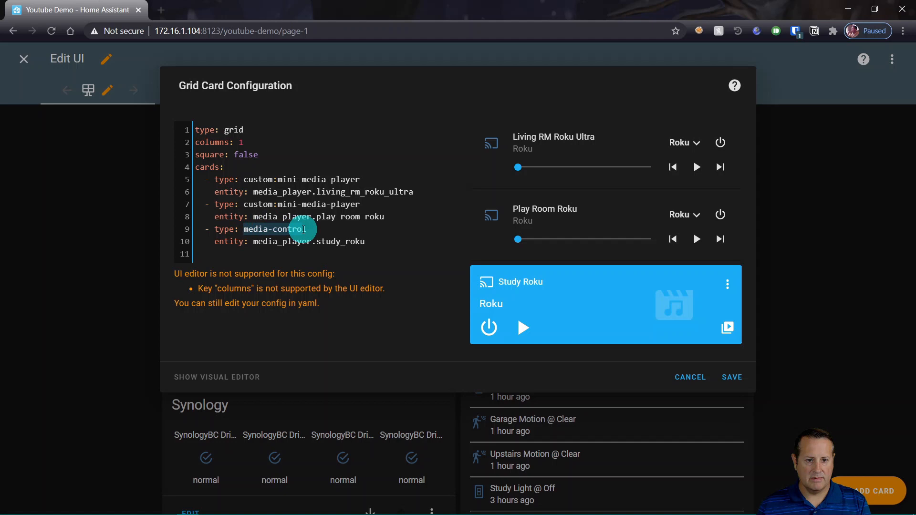
{"action": "key", "text": "ctrl+v"}
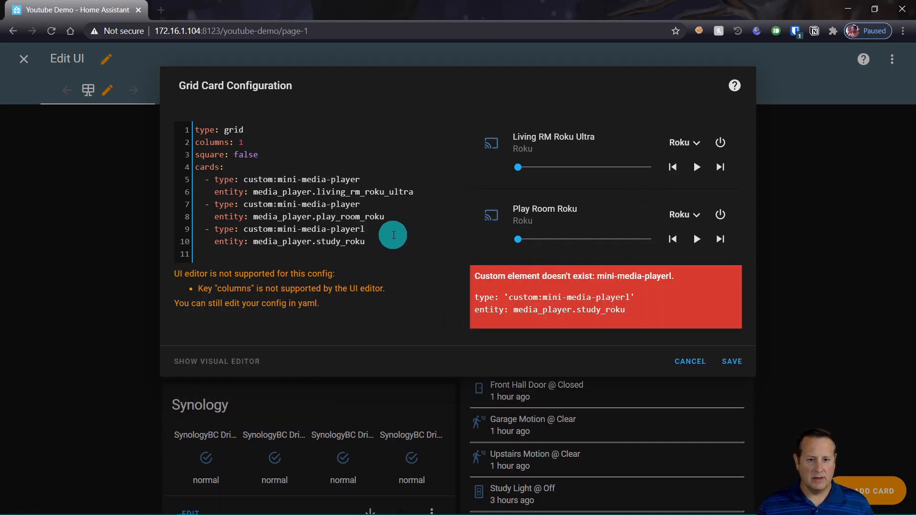
{"action": "key", "text": "BackSpace"}
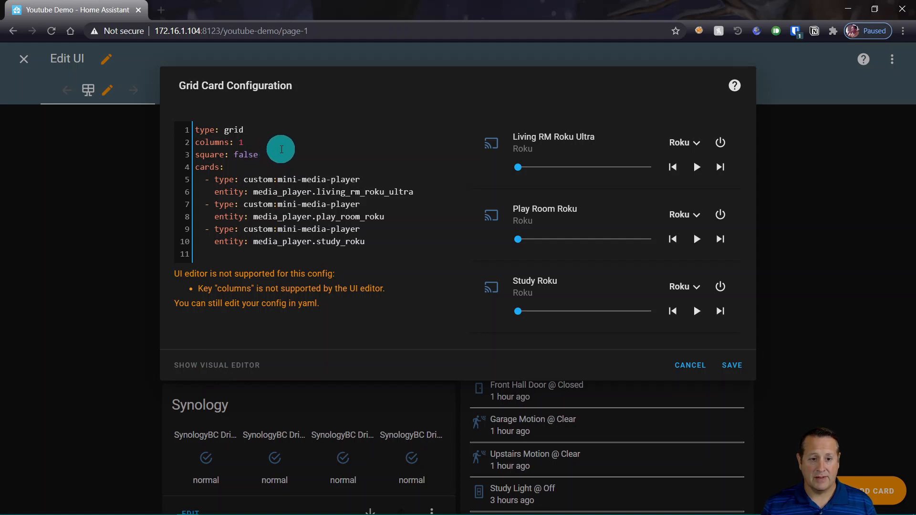
- Delete the columns and square lines from the media grid's YAML code
{"action": "left_click_drag", "start_coordinate": [269, 156], "coordinate": [194, 143]}
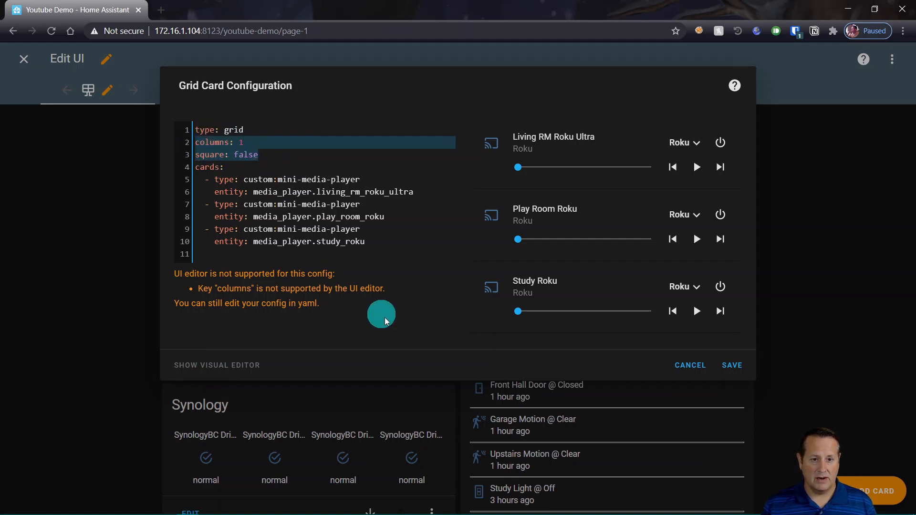
{"action": "key", "text": "BackSpace"}
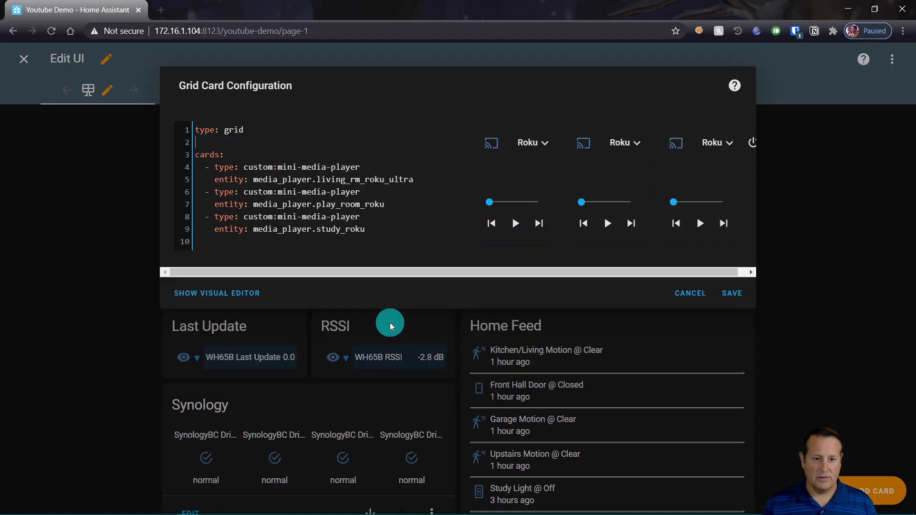
{"action": "key", "text": "BackSpace"}
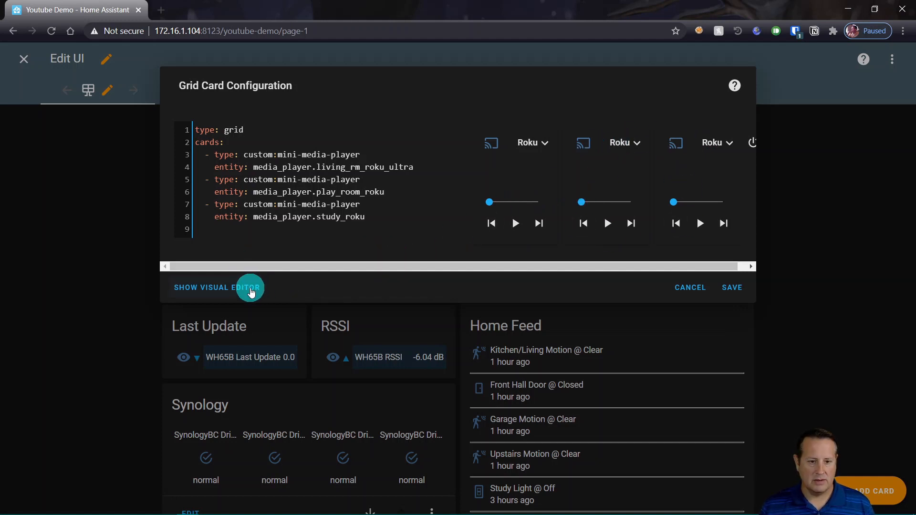
- Return the media grid to the visual editor and add a nested Grid card as its fourth card
{"action": "left_click", "coordinate": [251, 289]}
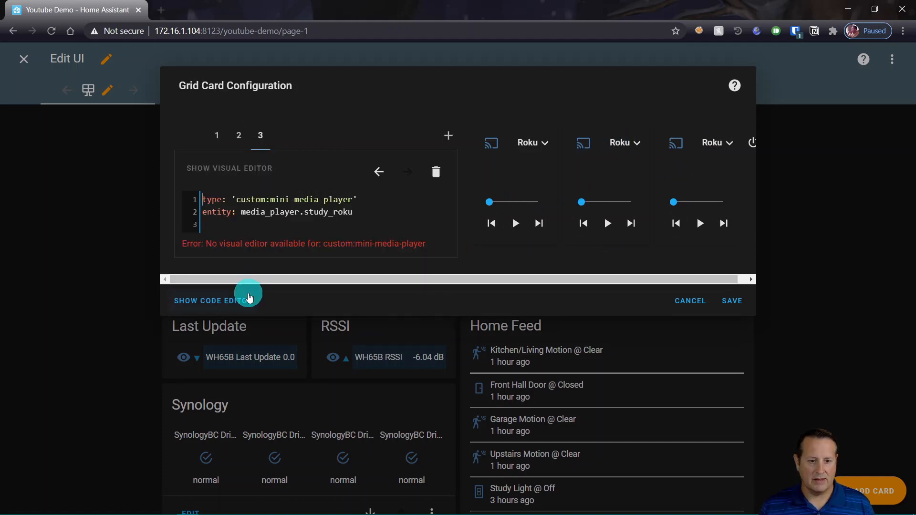
{"action": "left_click", "coordinate": [231, 301]}
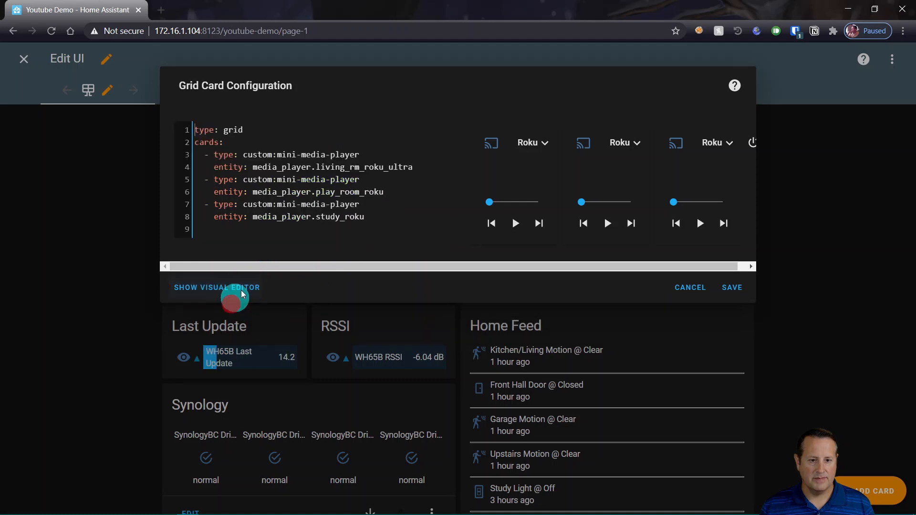
{"action": "left_click", "coordinate": [204, 288]}
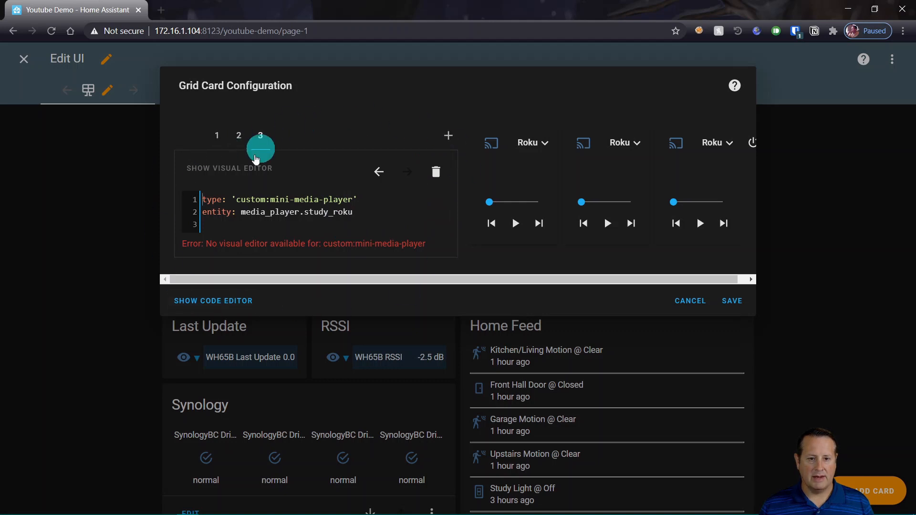
{"action": "left_click", "coordinate": [450, 136]}
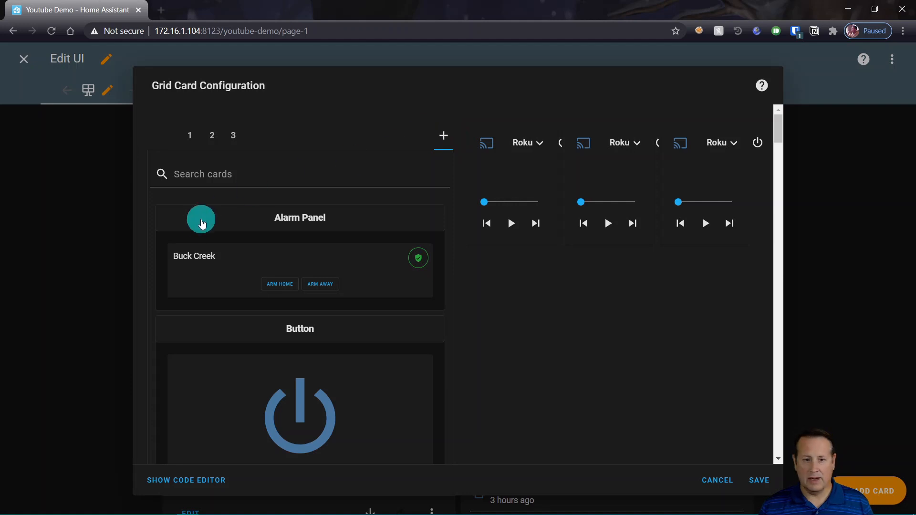
{"action": "left_click", "coordinate": [242, 176]}
{"action": "type", "text": "grid"}
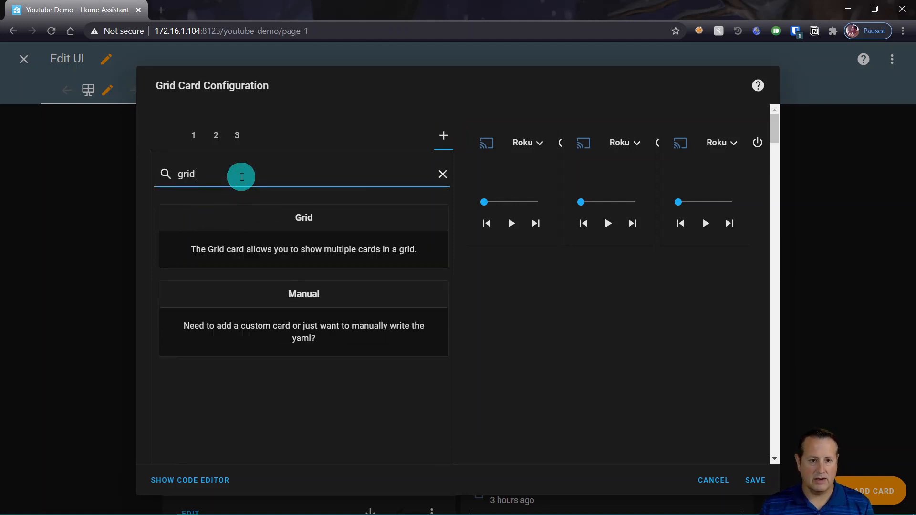
{"action": "left_click", "coordinate": [296, 231]}
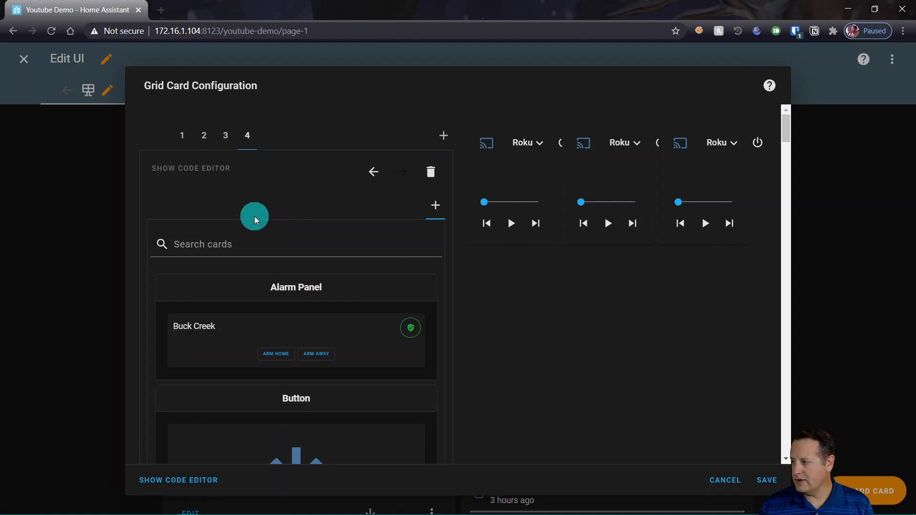
{"action": "left_click", "coordinate": [202, 243]}
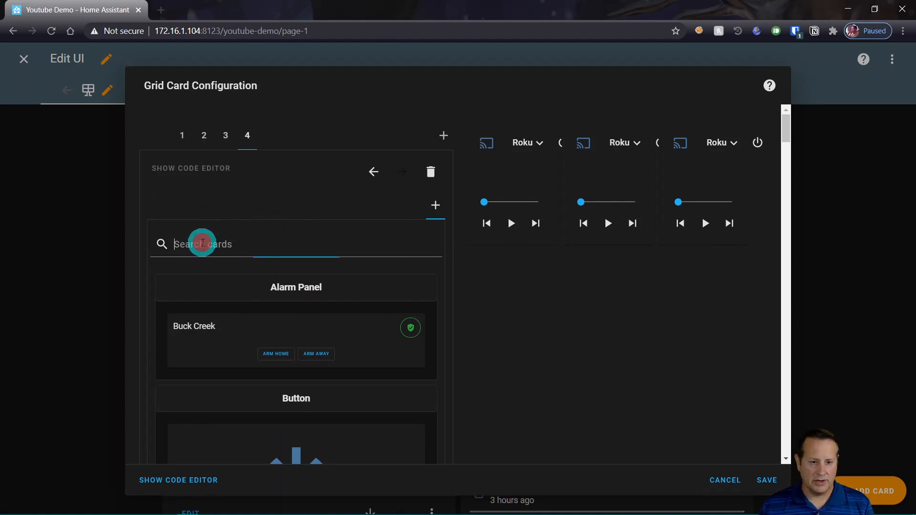
{"action": "type", "text": "pit"}
{"action": "key", "text": "BackSpace"}
{"action": "type", "text": "cture"}
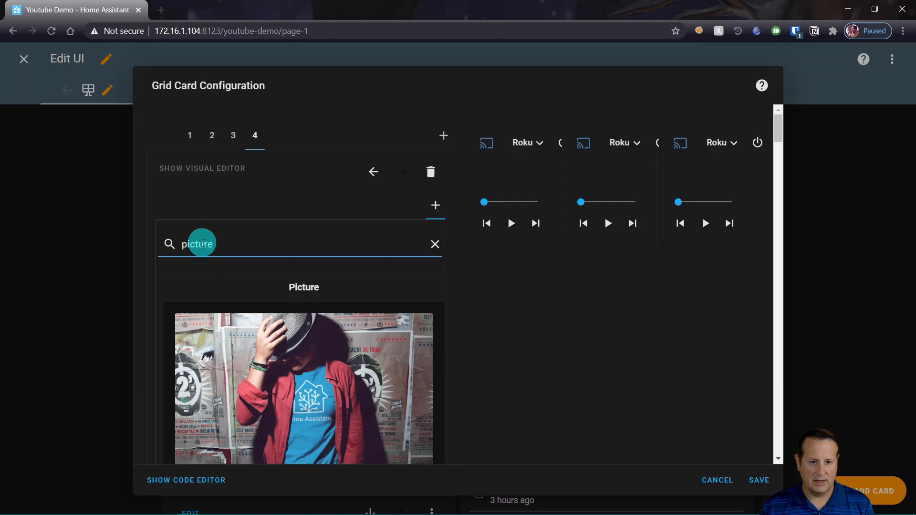
{"action": "scroll", "coordinate": [301, 370], "scroll_direction": "down", "scroll_amount": 7}
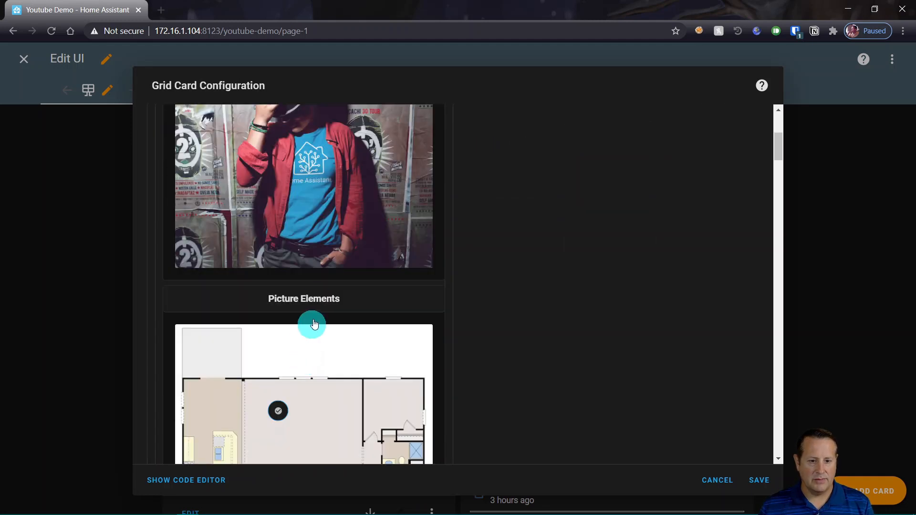
{"action": "scroll", "coordinate": [312, 315], "scroll_direction": "down", "scroll_amount": 5}
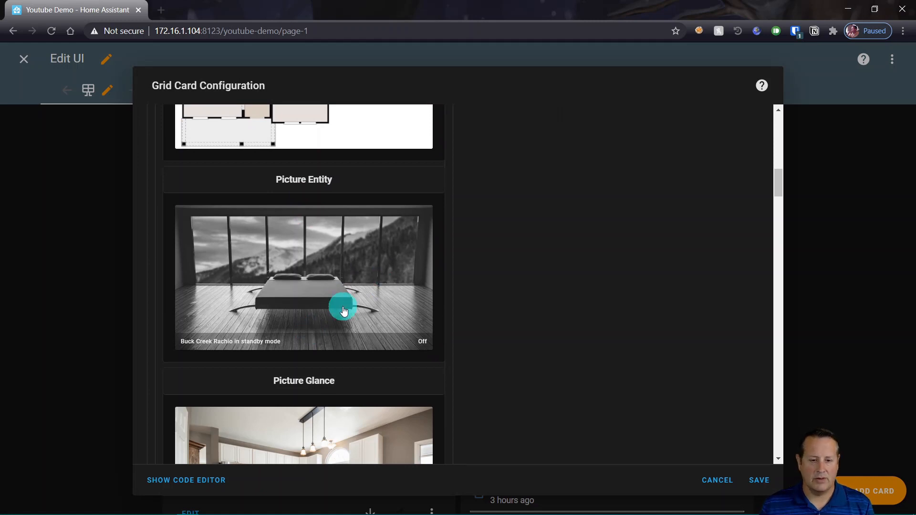
{"action": "scroll", "coordinate": [282, 300], "scroll_direction": "down", "scroll_amount": 3}
{"action": "scroll", "coordinate": [339, 387], "scroll_direction": "down", "scroll_amount": 3}
{"action": "scroll", "coordinate": [340, 395], "scroll_direction": "up", "scroll_amount": 6}
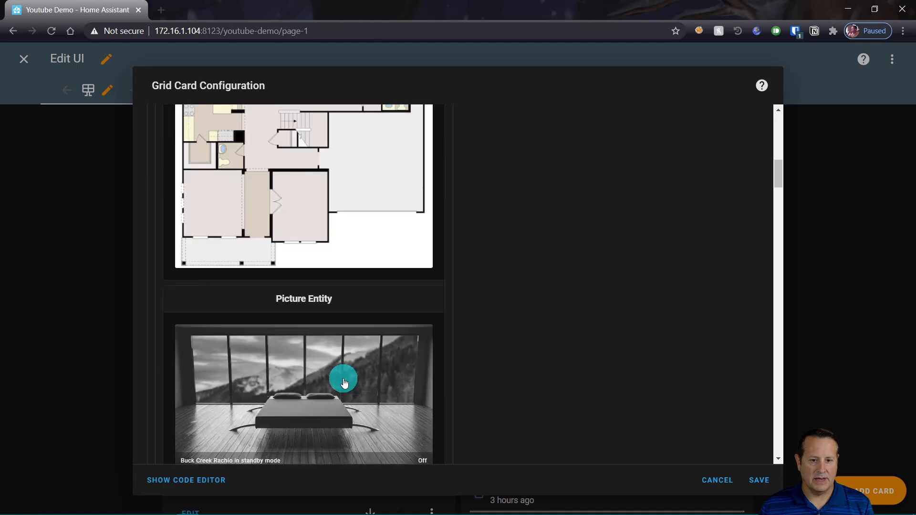
{"action": "scroll", "coordinate": [316, 363], "scroll_direction": "down", "scroll_amount": 2}
{"action": "scroll", "coordinate": [323, 333], "scroll_direction": "up", "scroll_amount": 6}
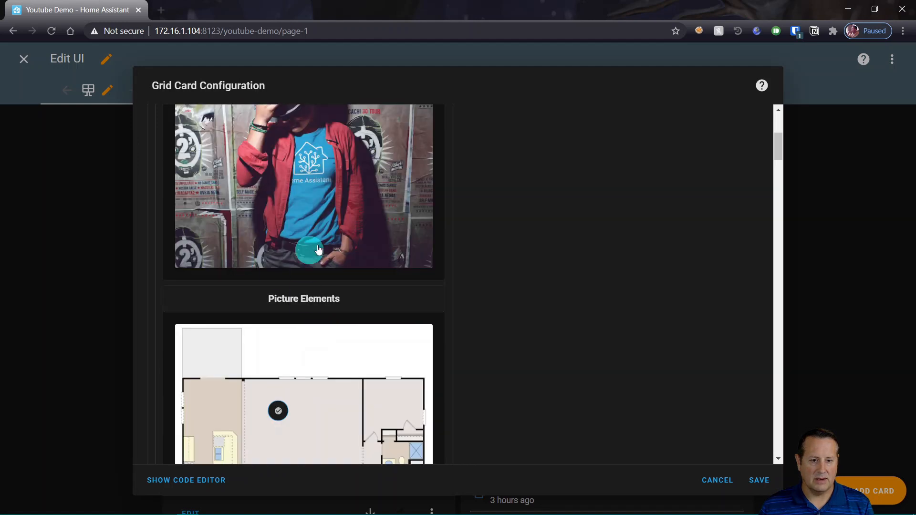
{"action": "scroll", "coordinate": [316, 348], "scroll_direction": "down", "scroll_amount": 10}
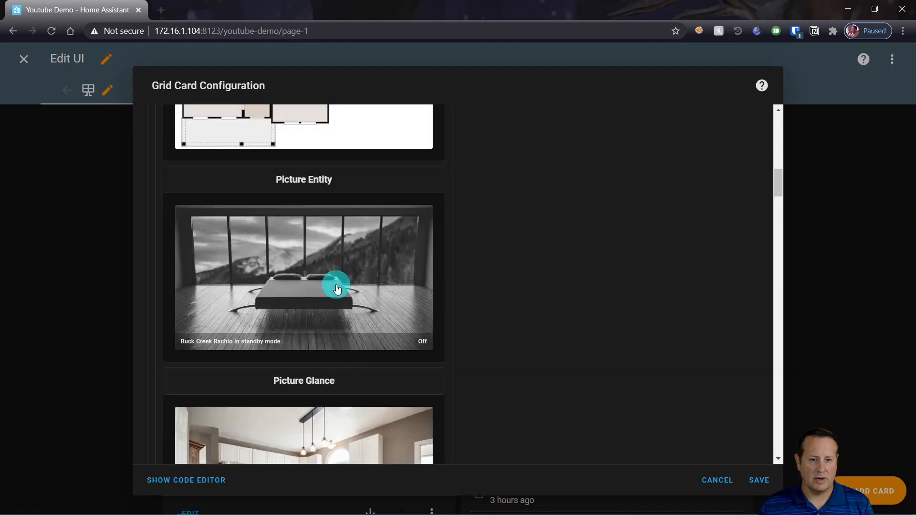
{"action": "left_click", "coordinate": [336, 284]}
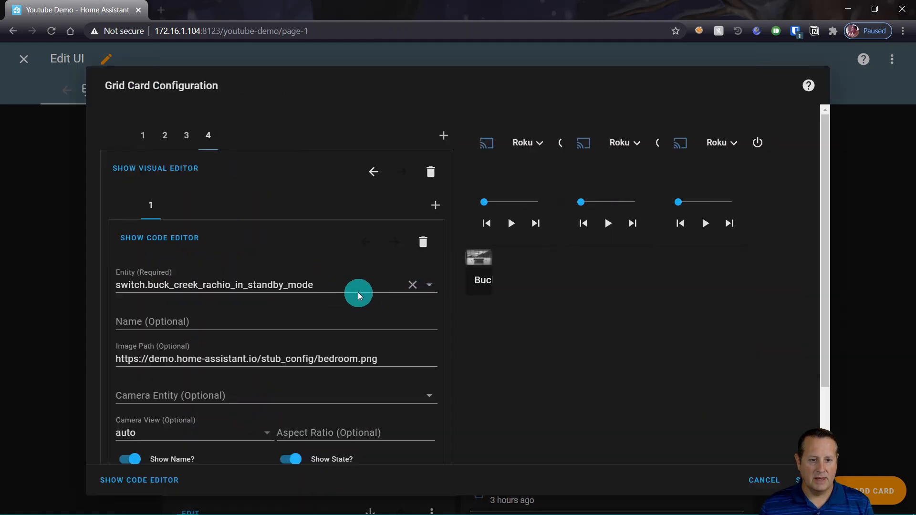
{"action": "left_click", "coordinate": [412, 285]}
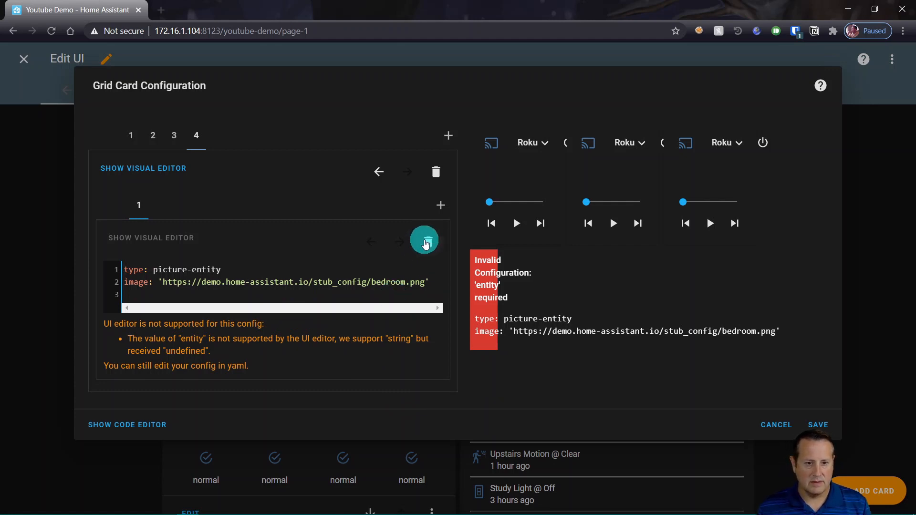
{"action": "left_click", "coordinate": [419, 245]}
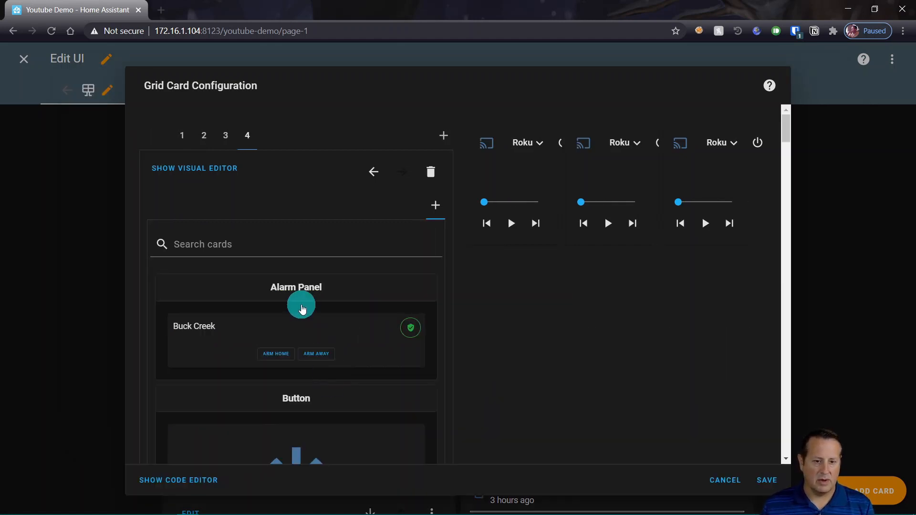
- Search the nested grid's card list for "pi" and add a Picture Entity card
{"action": "left_click", "coordinate": [294, 245]}
{"action": "type", "text": "pi"}
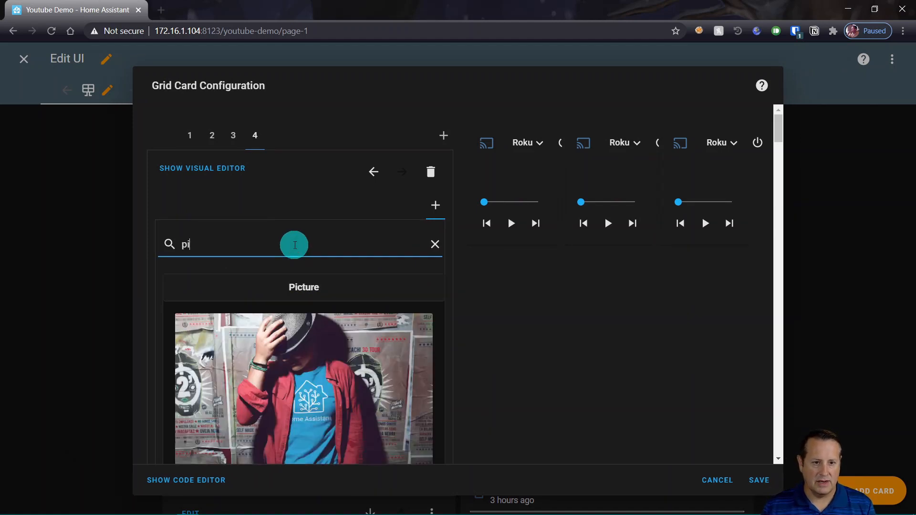
{"action": "key", "text": "BackSpace"}
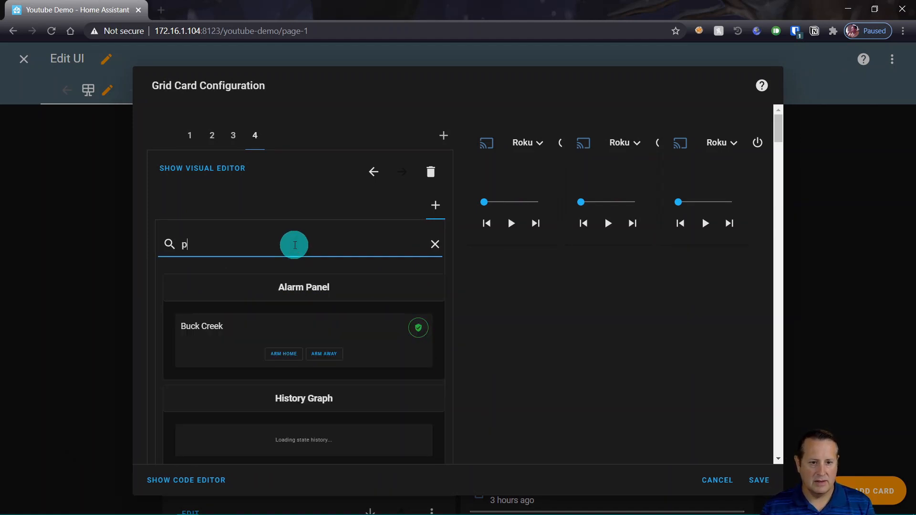
{"action": "type", "text": "i"}
{"action": "scroll", "coordinate": [334, 353], "scroll_direction": "down", "scroll_amount": 8}
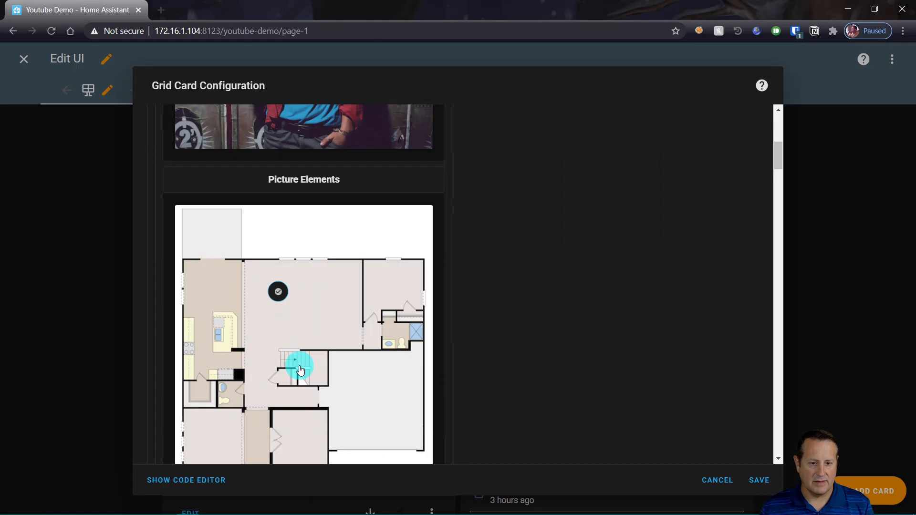
{"action": "scroll", "coordinate": [300, 371], "scroll_direction": "down", "scroll_amount": 5}
{"action": "left_click", "coordinate": [325, 384]}
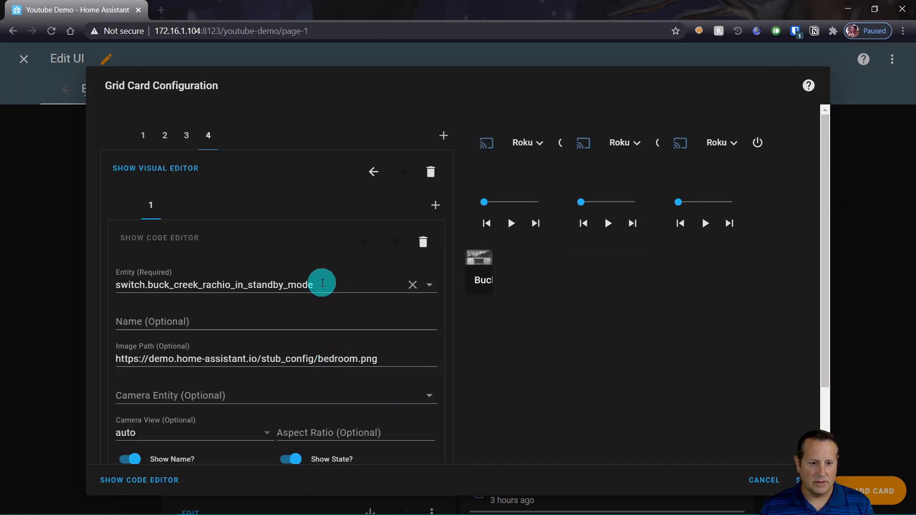
- Clear the image path of the Picture Entity card
{"action": "left_click_drag", "start_coordinate": [380, 360], "coordinate": [116, 361]}
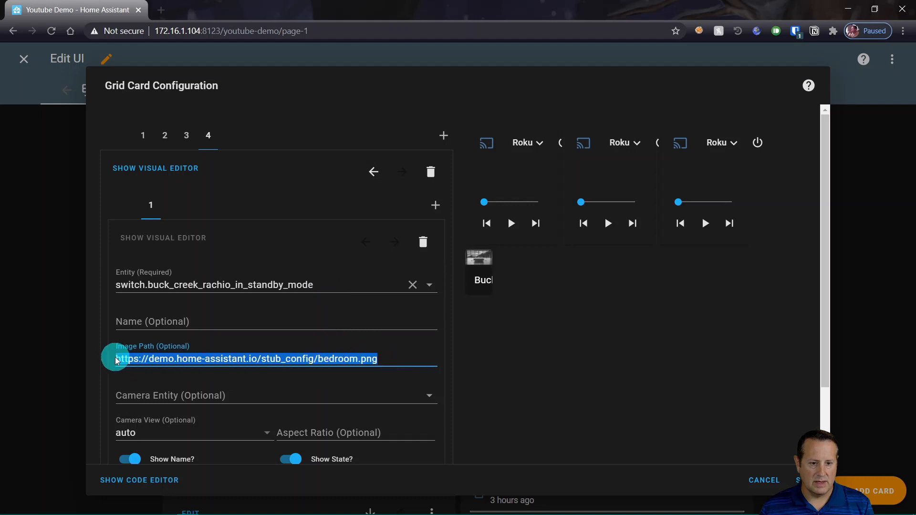
{"action": "type", "text": "h"}
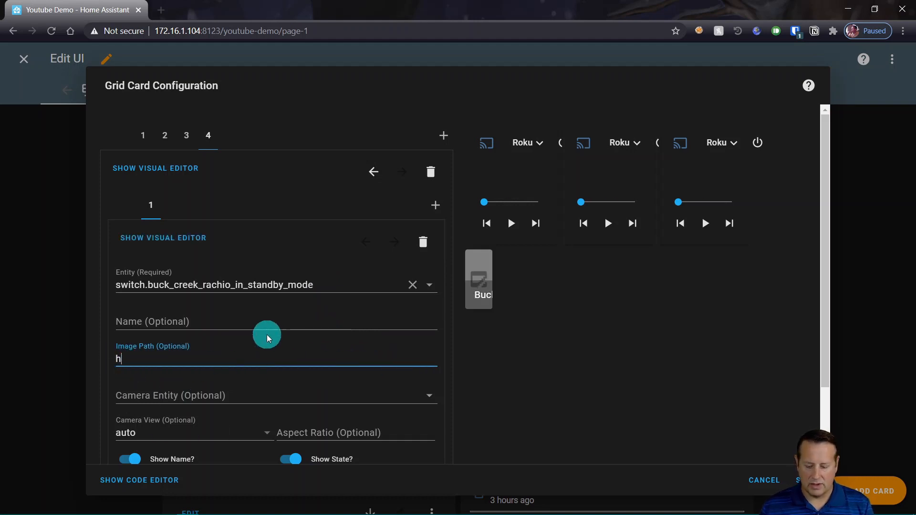
{"action": "key", "text": "BackSpace"}
- Set the first Picture Entity card's entity to camera.front_door_2
{"action": "left_click_drag", "start_coordinate": [317, 285], "coordinate": [127, 284]}
{"action": "type", "text": "sw"}
{"action": "key", "text": "BackSpace"}
{"action": "key", "text": "BackSpace"}
{"action": "type", "text": "camer"}
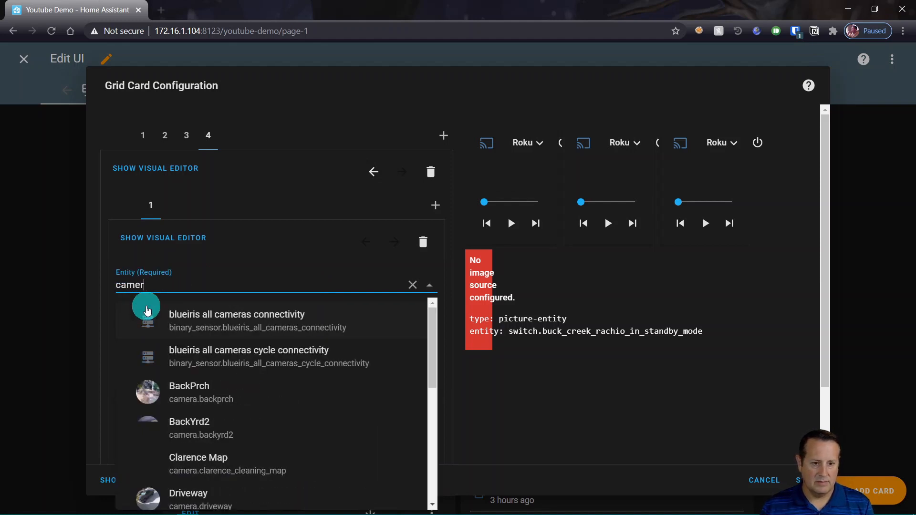
{"action": "key", "text": "BackSpace"}
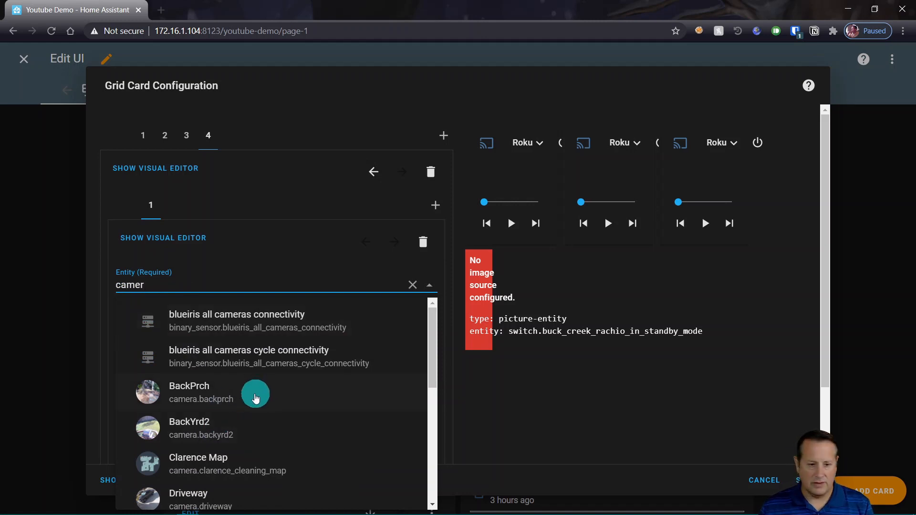
{"action": "scroll", "coordinate": [255, 398], "scroll_direction": "down", "scroll_amount": 3}
{"action": "left_click", "coordinate": [206, 458]}
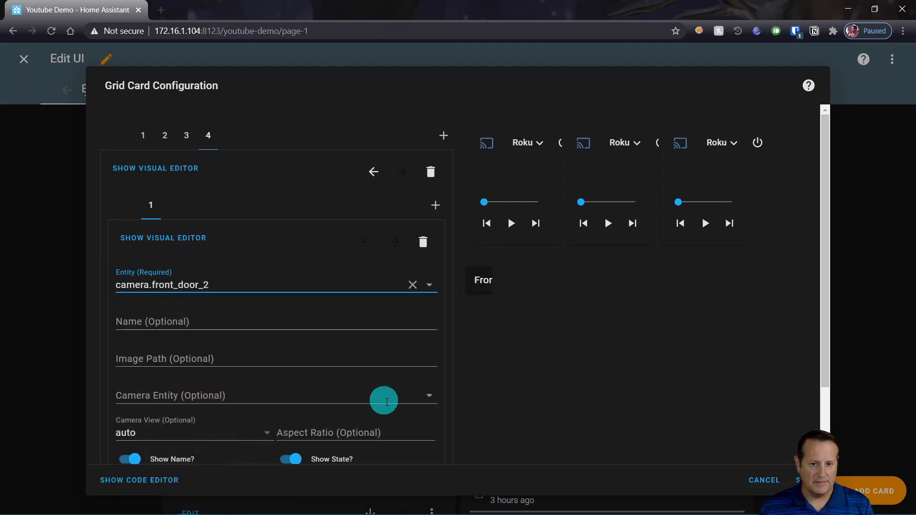
- Name the camera.front_door_2 picture card "Front Porch"
{"action": "left_click", "coordinate": [187, 321]}
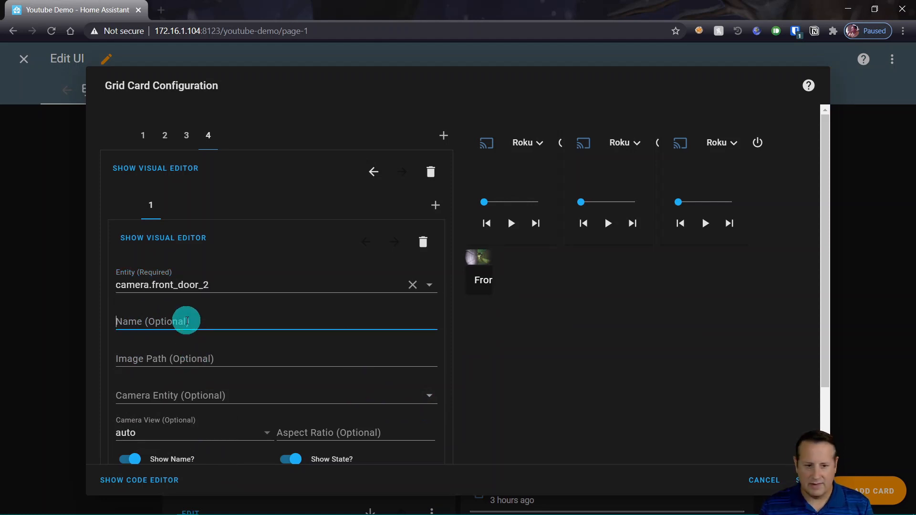
{"action": "type", "text": "Front Portc"}
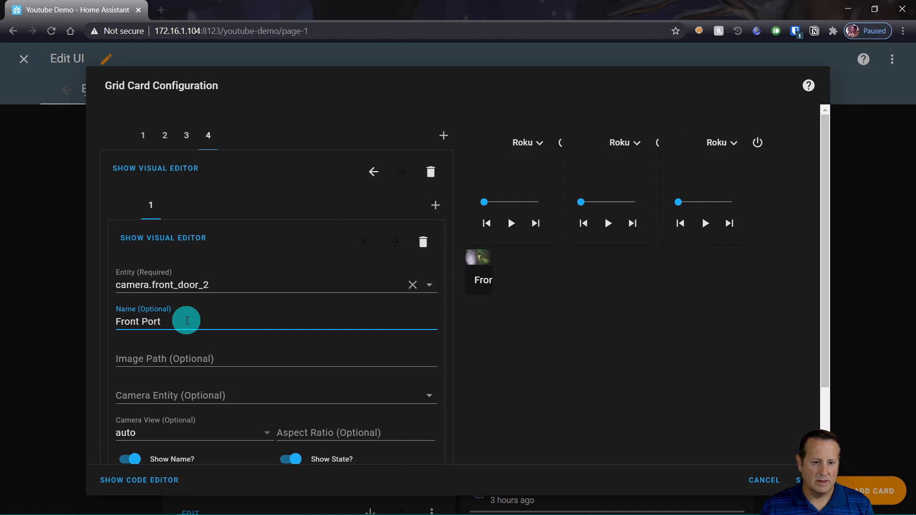
{"action": "scroll", "coordinate": [310, 400], "scroll_direction": "down", "scroll_amount": 2}
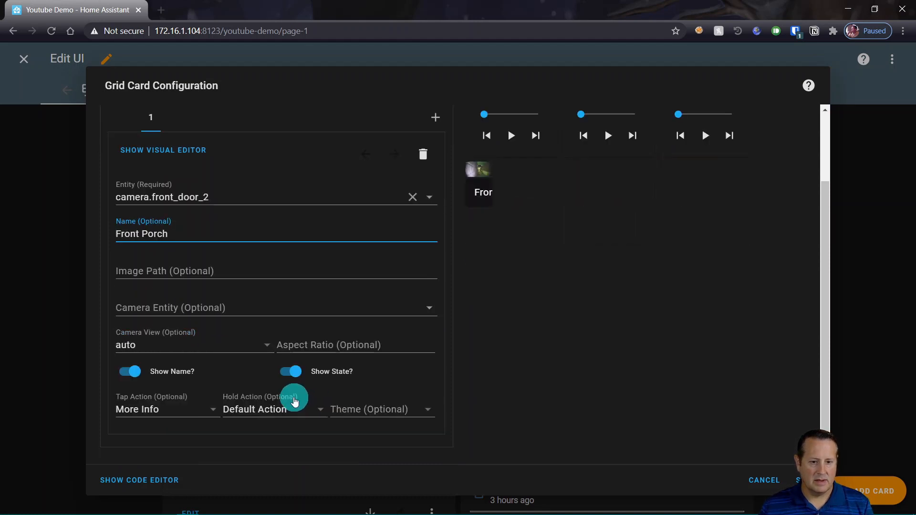
{"action": "scroll", "coordinate": [326, 375], "scroll_direction": "up", "scroll_amount": 2}
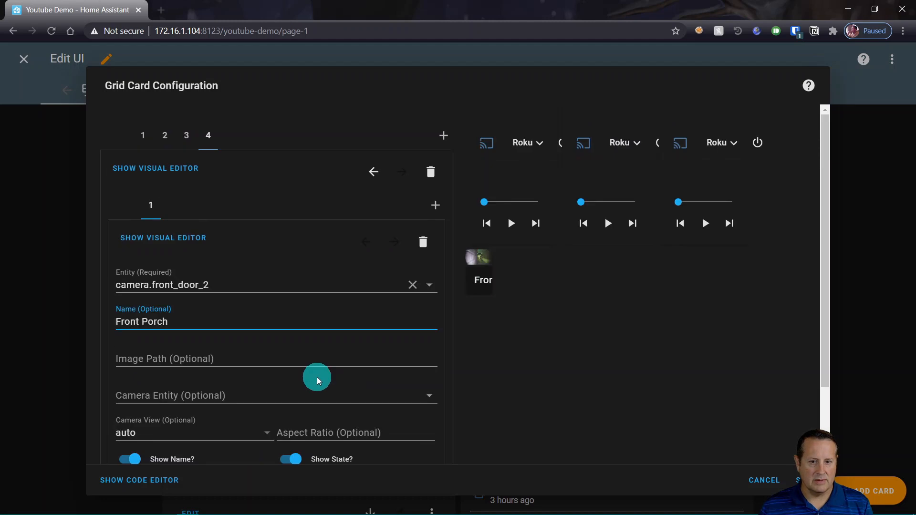
- Search the nested grid's card list for "picture" and add a second Picture Entity card
{"action": "left_click", "coordinate": [434, 206]}
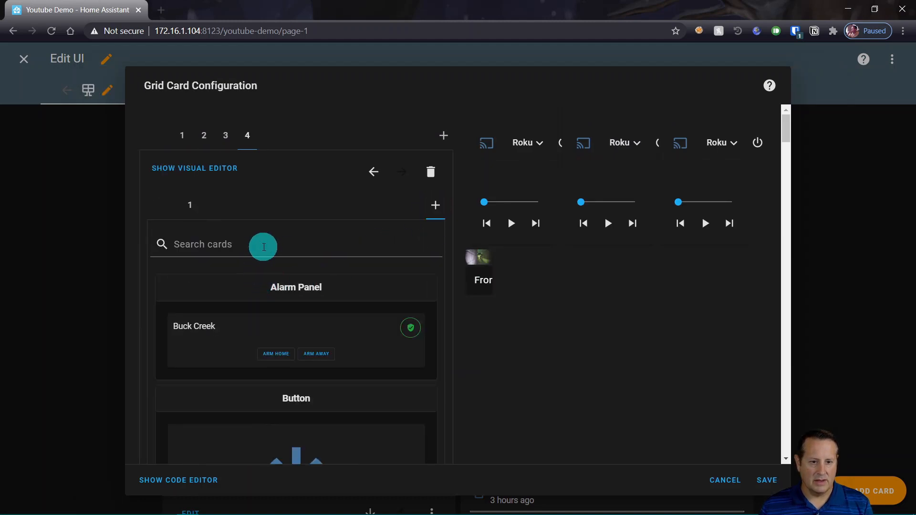
{"action": "left_click", "coordinate": [264, 247]}
{"action": "type", "text": "picture"}
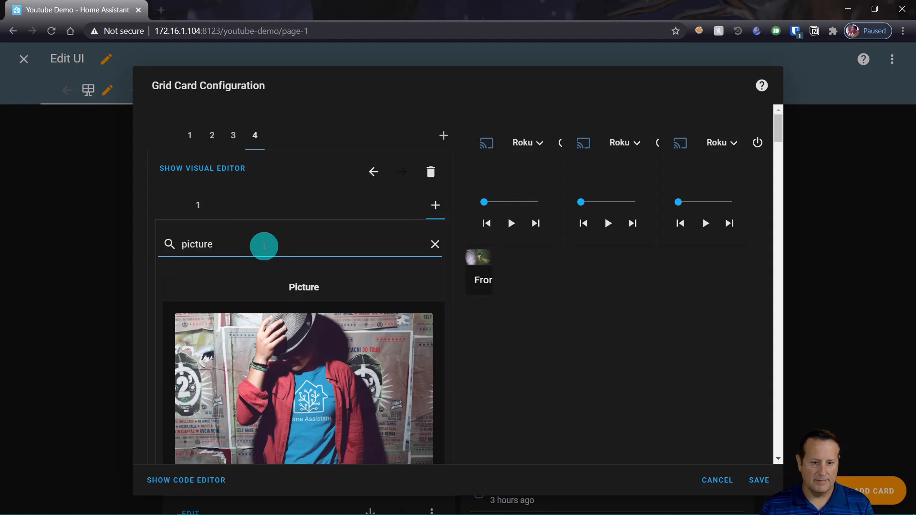
{"action": "scroll", "coordinate": [273, 334], "scroll_direction": "down", "scroll_amount": 10}
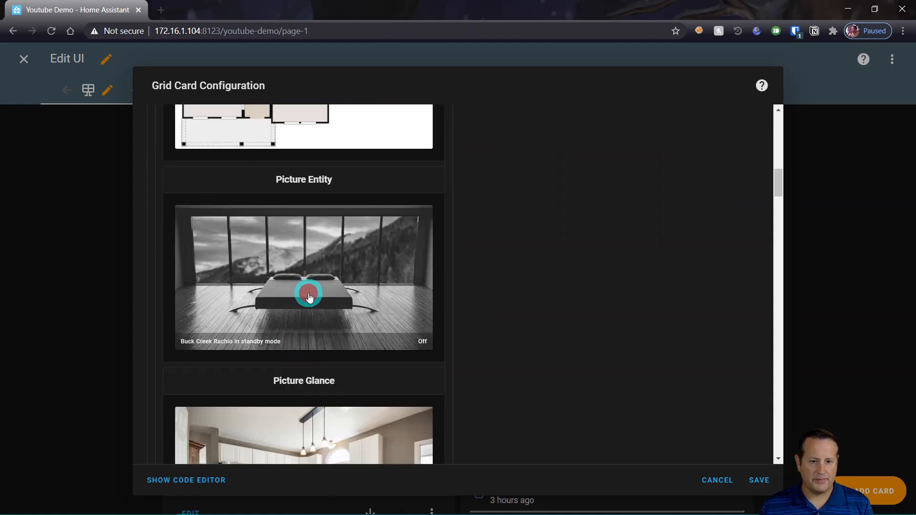
{"action": "left_click", "coordinate": [309, 296]}
- Set both the entity and the camera entity of the second picture card to camera.driveway
{"action": "left_click_drag", "start_coordinate": [319, 285], "coordinate": [114, 281]}
{"action": "type", "text": "camer"}
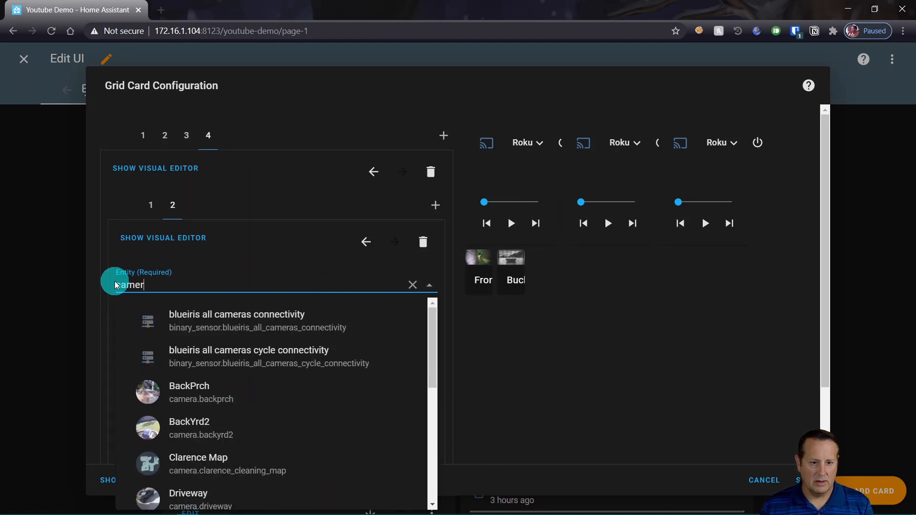
{"action": "type", "text": "a"}
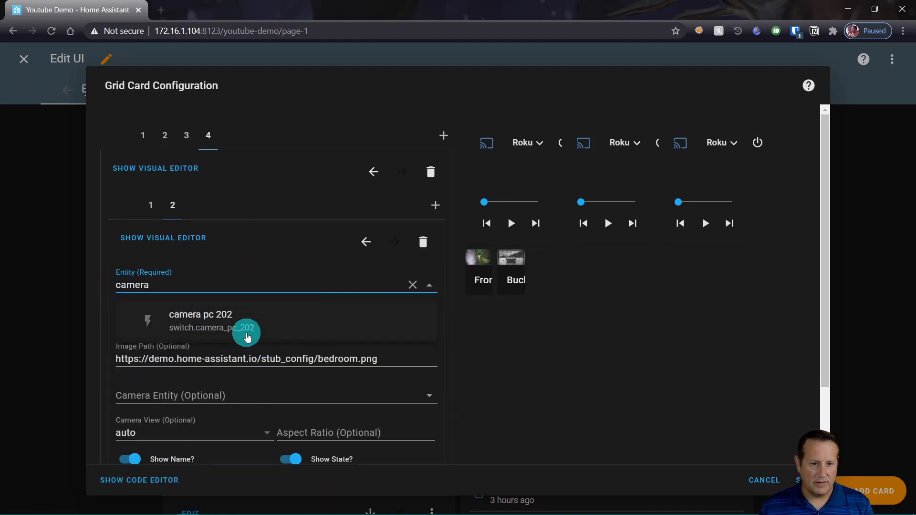
{"action": "key", "text": "BackSpace"}
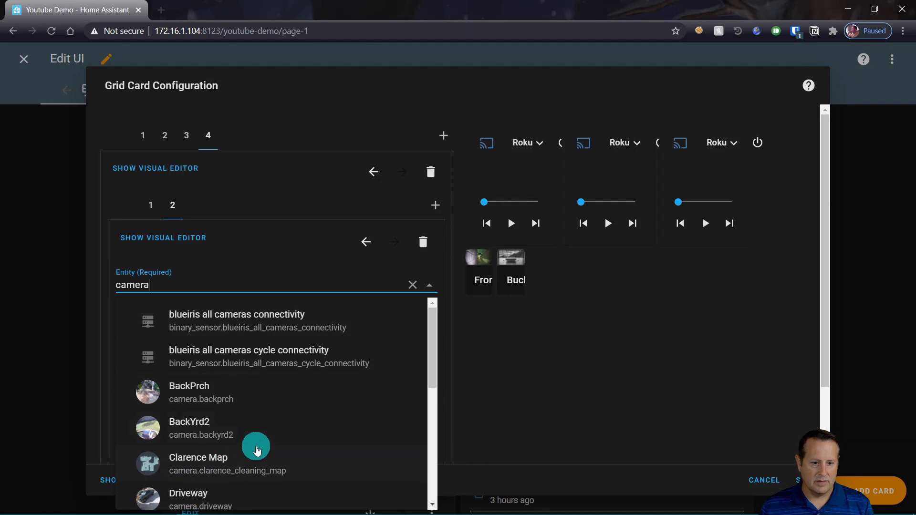
{"action": "left_click", "coordinate": [205, 499]}
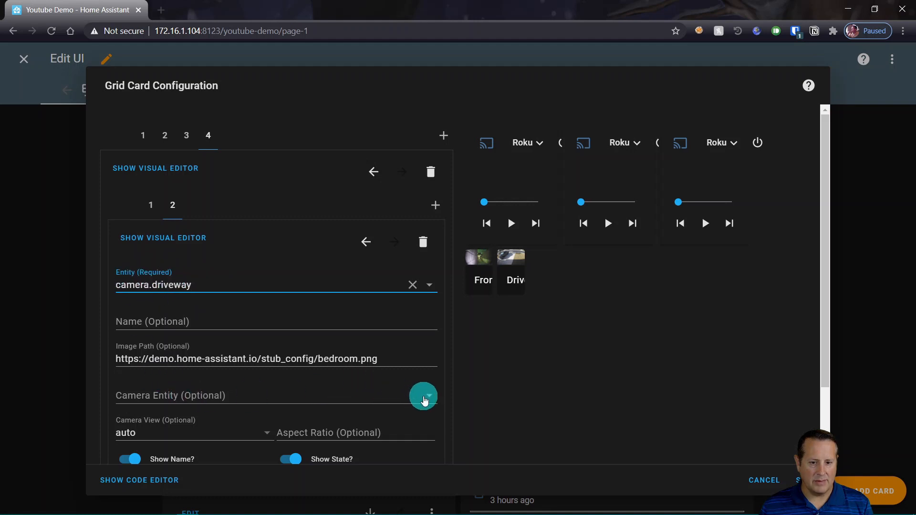
{"action": "left_click", "coordinate": [426, 400]}
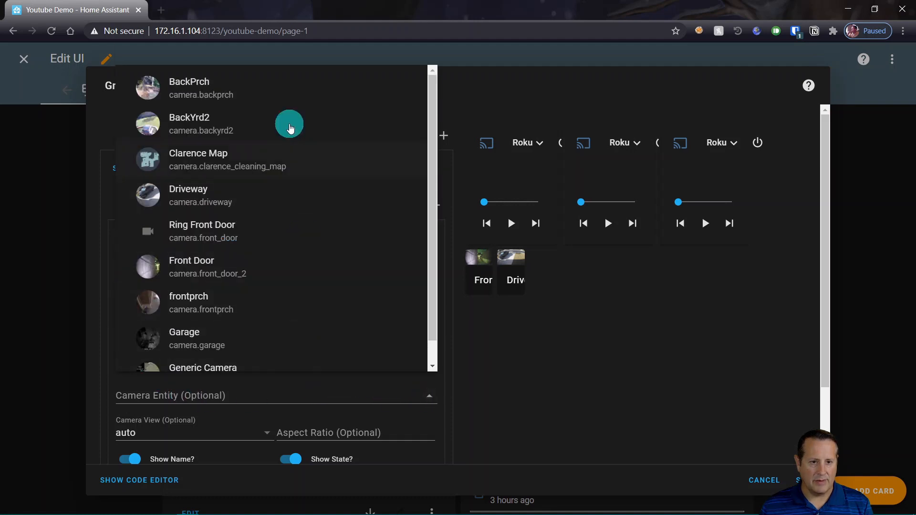
{"action": "left_click", "coordinate": [230, 196]}
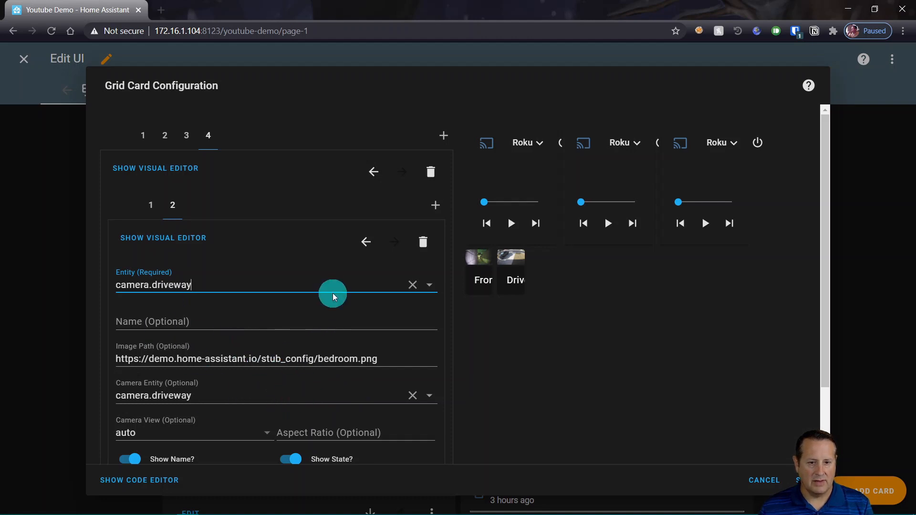
- Add a third Picture Entity card to the nested grid, searching the card list for "picture"
{"action": "left_click", "coordinate": [436, 205]}
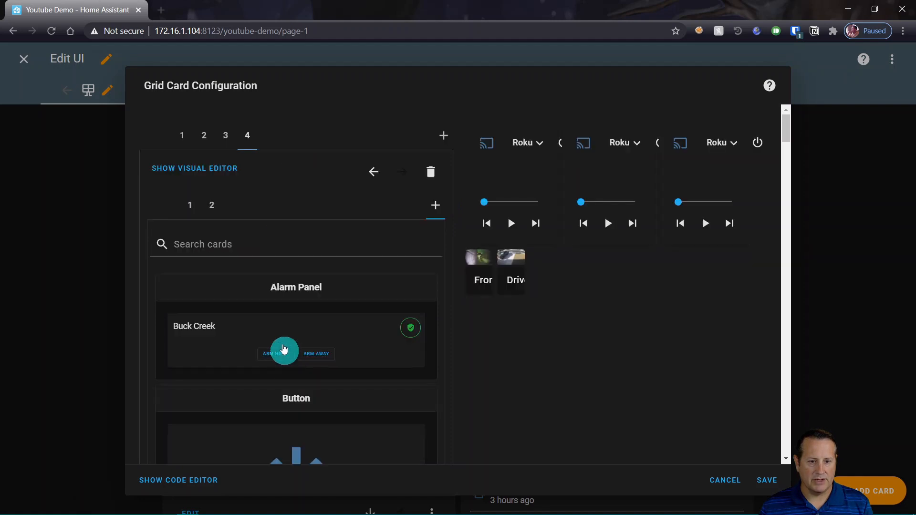
{"action": "left_click", "coordinate": [248, 246]}
{"action": "type", "text": "picture"}
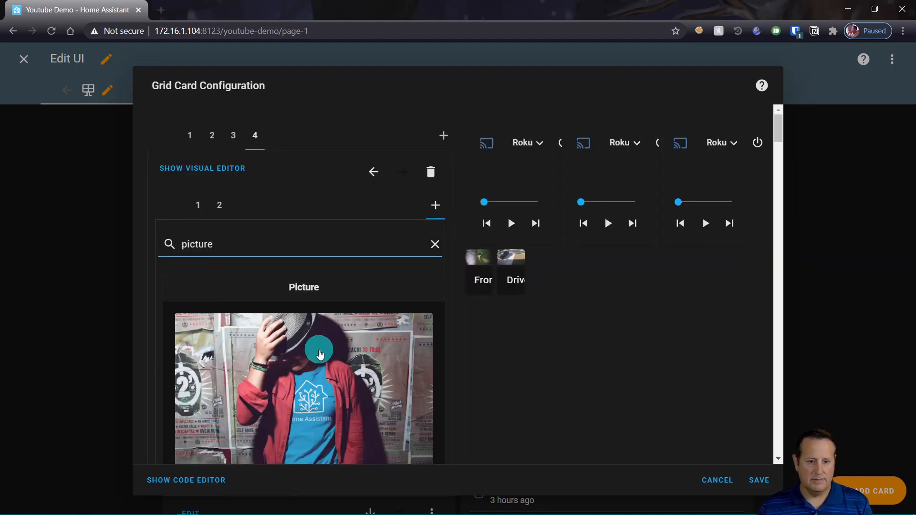
{"action": "scroll", "coordinate": [317, 353], "scroll_direction": "down", "scroll_amount": 10}
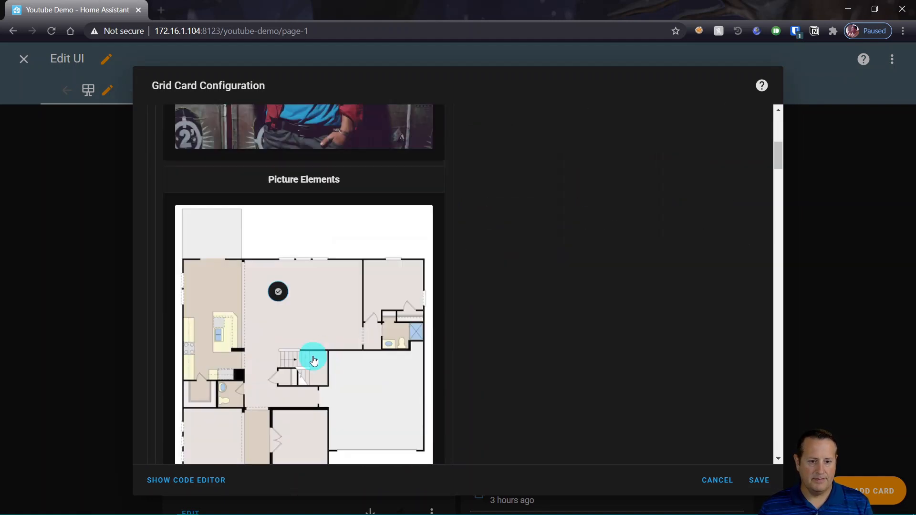
{"action": "left_click", "coordinate": [315, 372]}
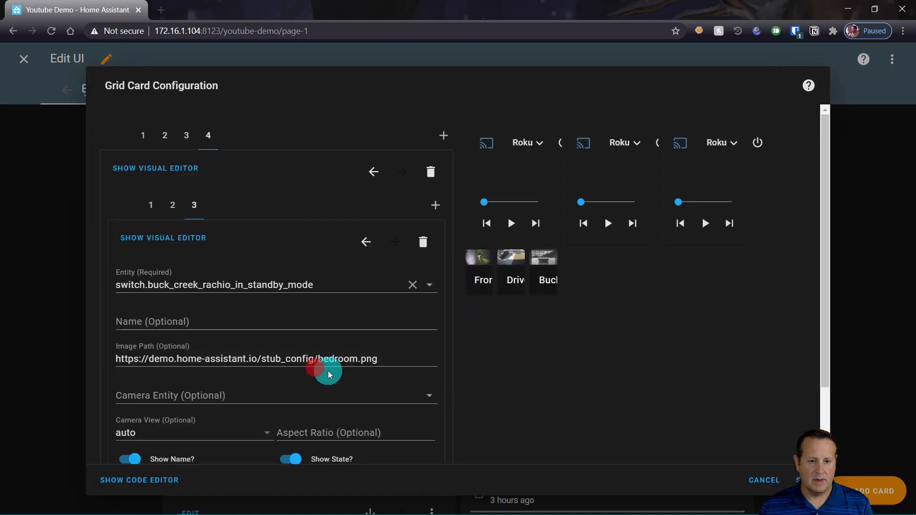
- Set both the entity and the camera entity of the third picture card to camera.garage
{"action": "left_click", "coordinate": [329, 287]}
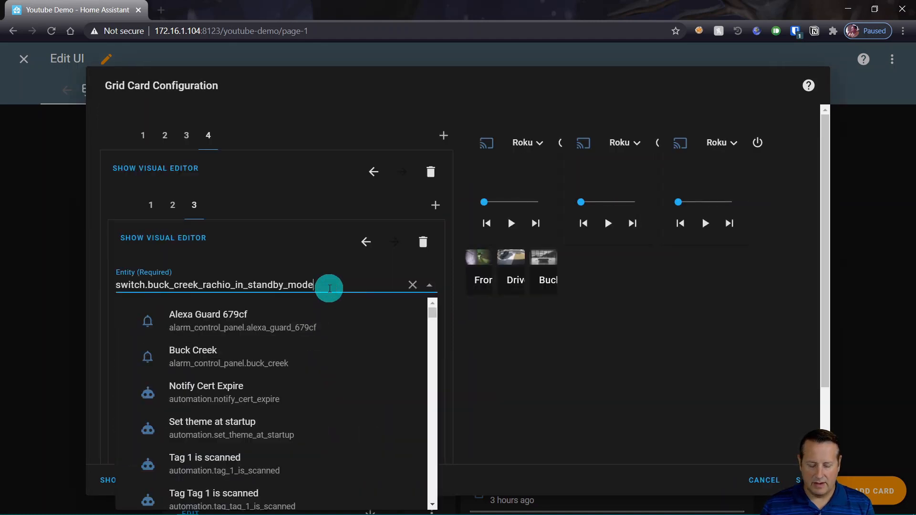
{"action": "key", "text": "BackSpace"}
{"action": "left_click_drag", "start_coordinate": [317, 286], "coordinate": [122, 291]}
{"action": "type", "text": "came"}
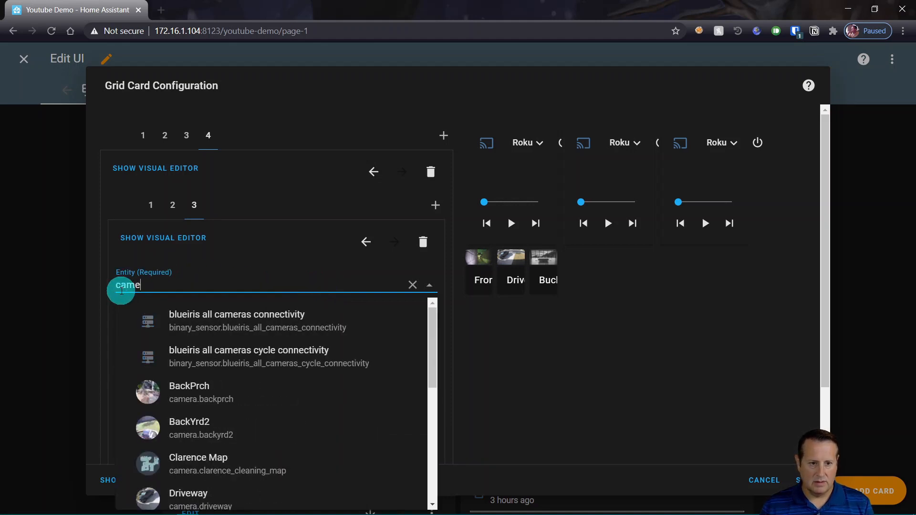
{"action": "type", "text": "ra.g"}
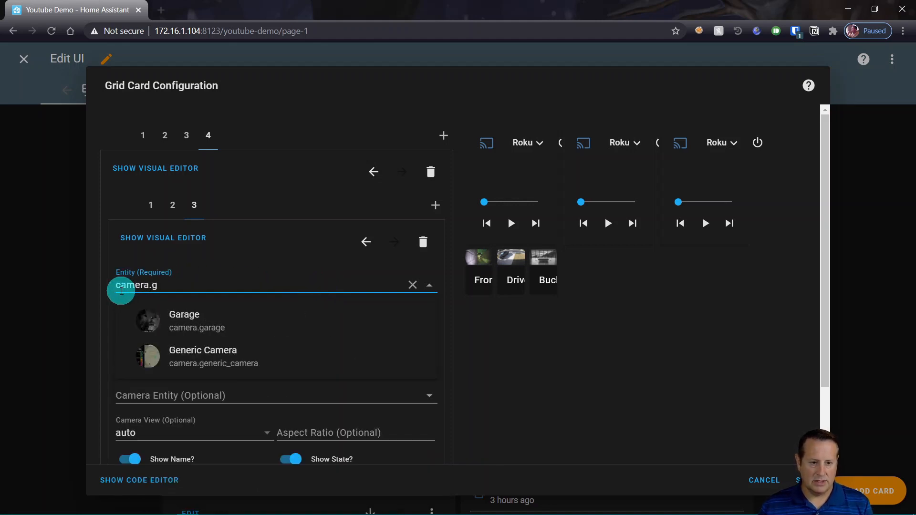
{"action": "left_click", "coordinate": [184, 319]}
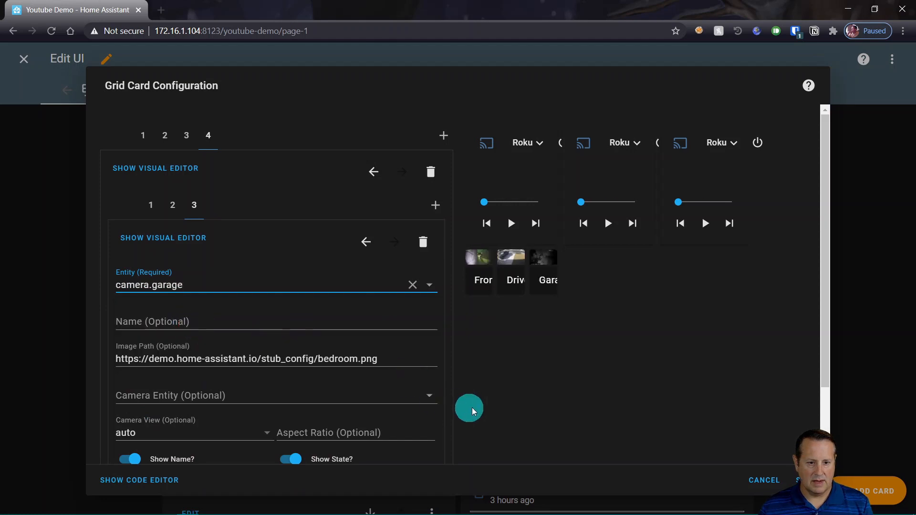
{"action": "left_click", "coordinate": [427, 399]}
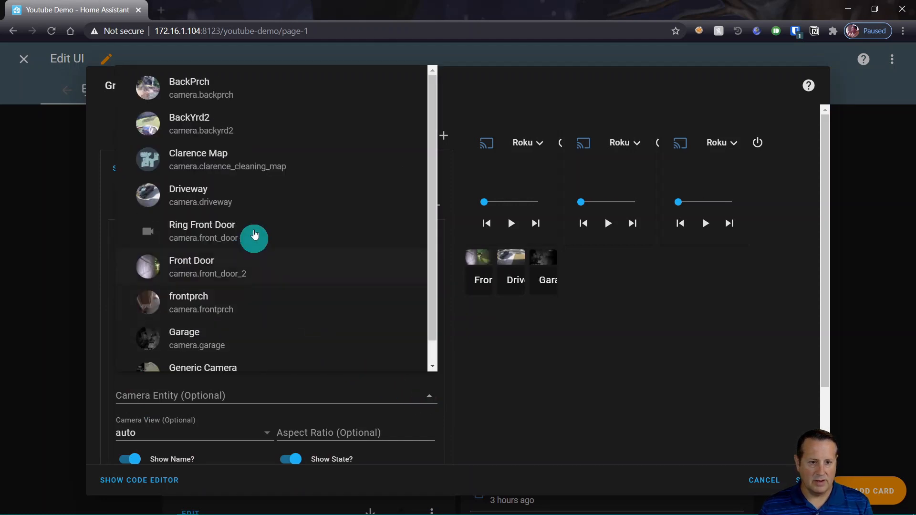
{"action": "left_click", "coordinate": [203, 347]}
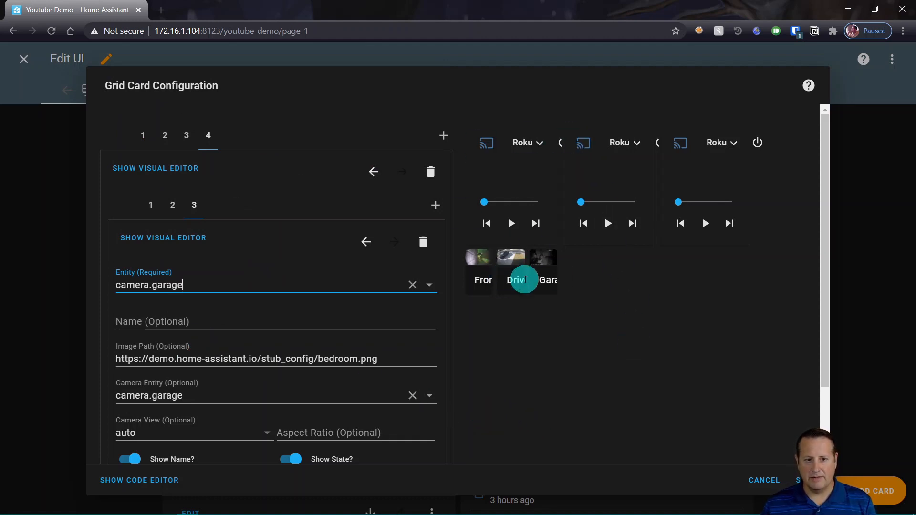
{"action": "left_click", "coordinate": [143, 141]}
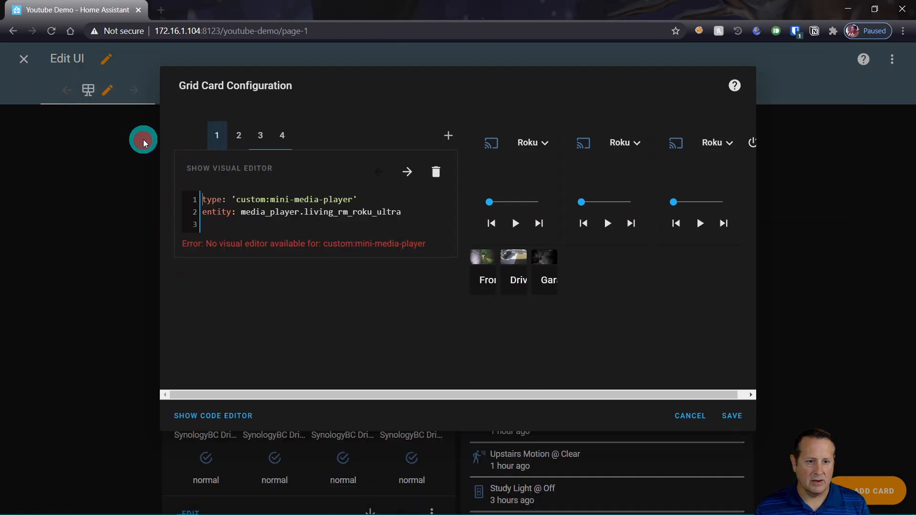
{"action": "left_click", "coordinate": [240, 139]}
{"action": "left_click", "coordinate": [173, 137]}
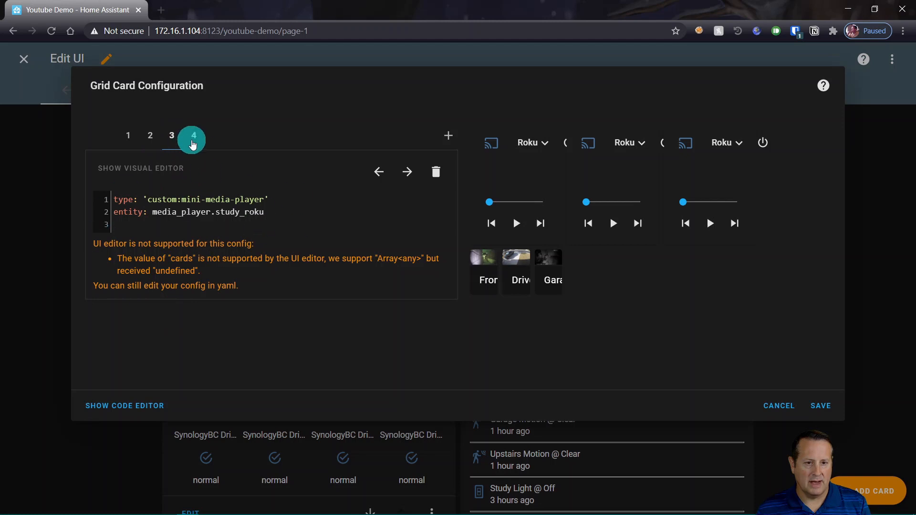
{"action": "left_click", "coordinate": [194, 139]}
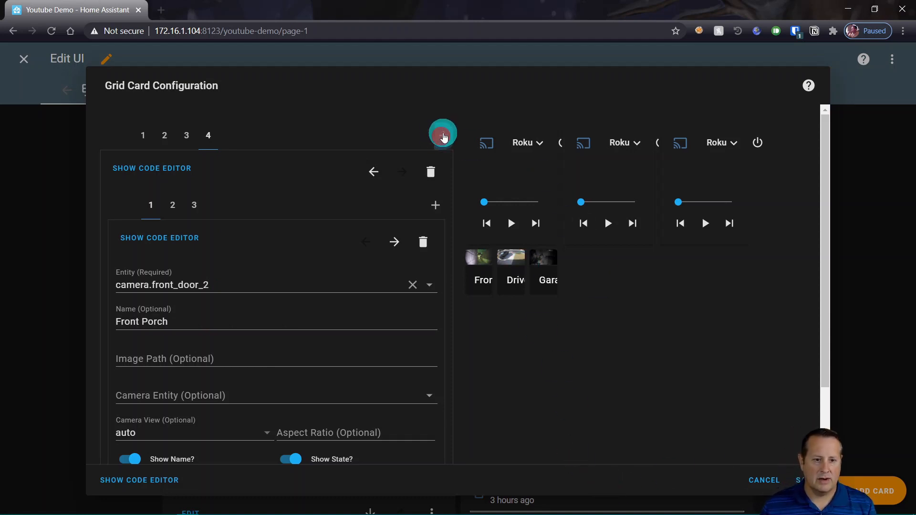
- Search the outer grid's card list for "gri" and add another Grid card as its fifth card
{"action": "left_click", "coordinate": [442, 136]}
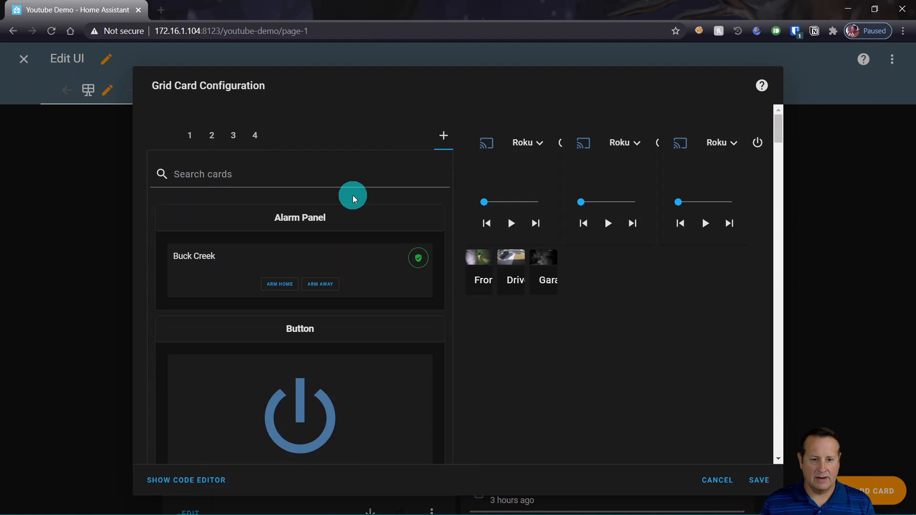
{"action": "left_click", "coordinate": [333, 173]}
{"action": "type", "text": "gri"}
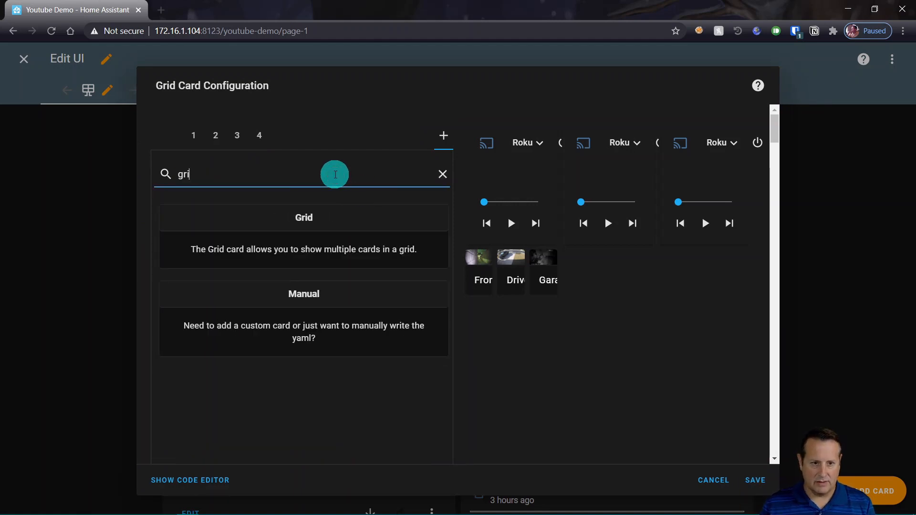
{"action": "left_click", "coordinate": [307, 218]}
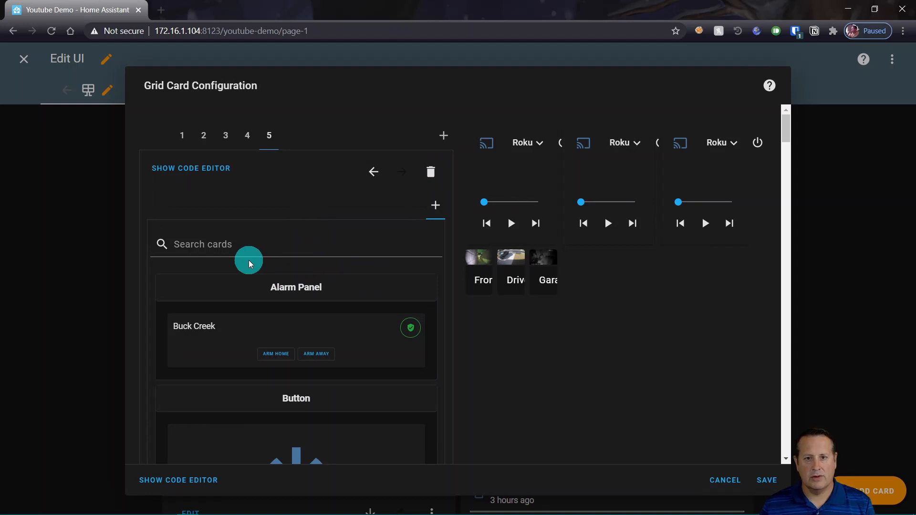
- Search the new nested grid's card list for "ther" and add a Thermostat card
{"action": "left_click", "coordinate": [231, 240]}
{"action": "type", "text": "ther"}
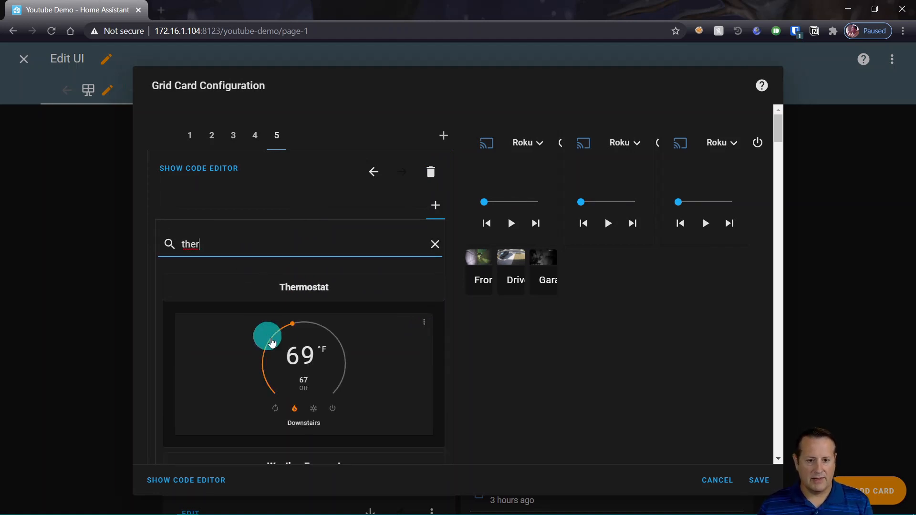
{"action": "left_click", "coordinate": [312, 345]}
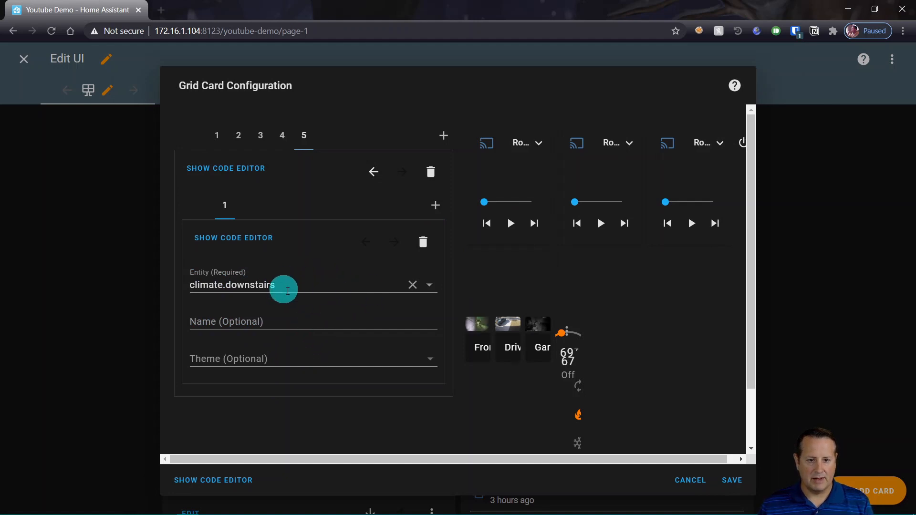
- Name the thermostat card for climate.downstairs "Downstairs"
{"action": "left_click", "coordinate": [262, 321]}
{"action": "type", "text": "Do"}
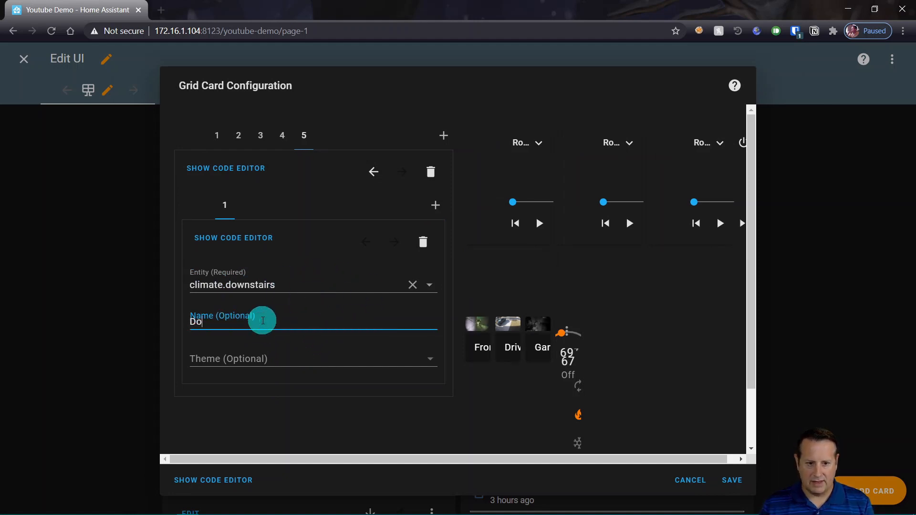
{"action": "type", "text": "wnstar"}
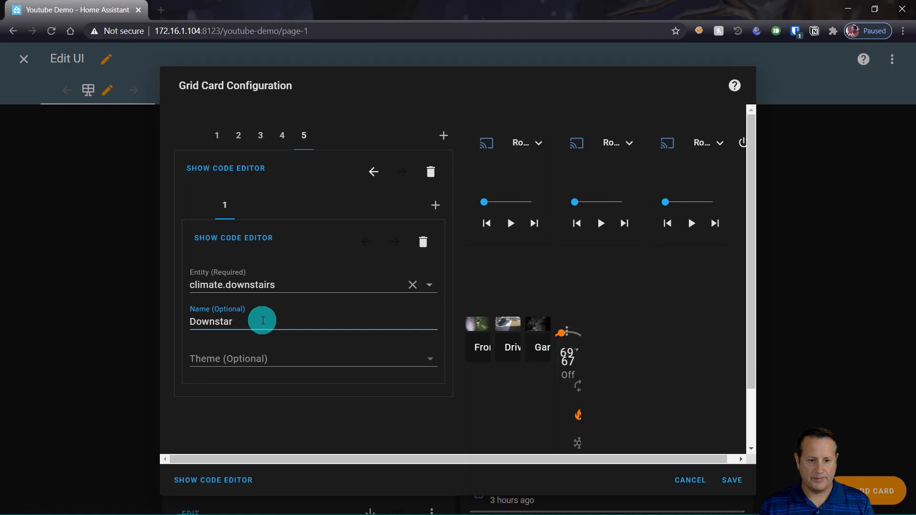
{"action": "key", "text": "BackSpace"}
{"action": "type", "text": "irs"}
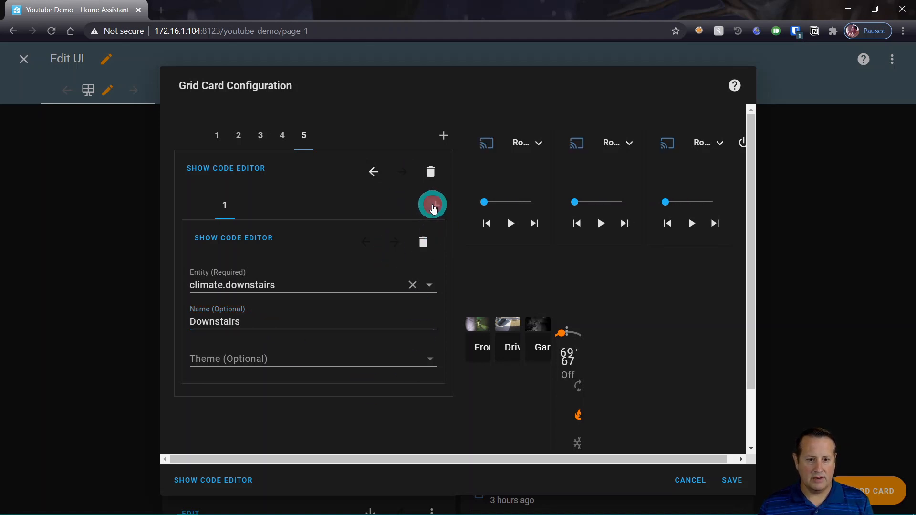
- Add a second Thermostat card to the nested grid, searching the card list for "ther"
{"action": "left_click", "coordinate": [433, 206]}
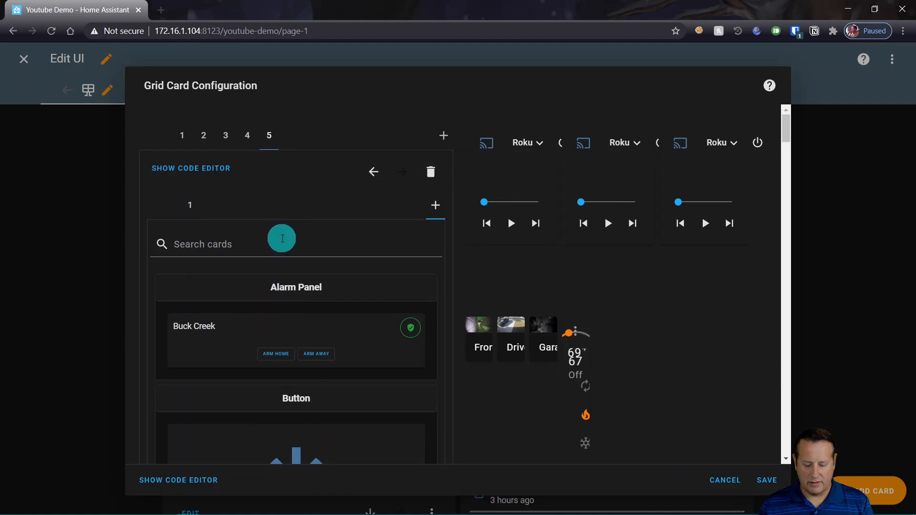
{"action": "type", "text": "ther"}
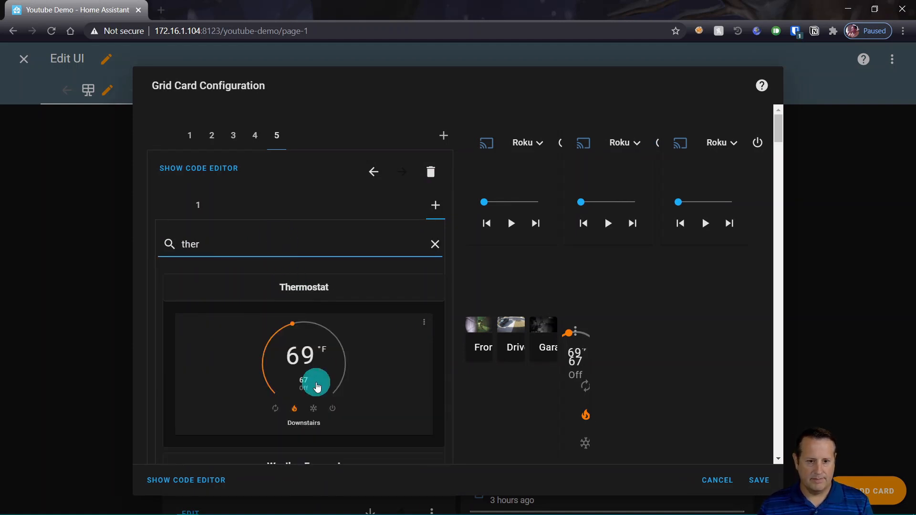
{"action": "left_click", "coordinate": [313, 383]}
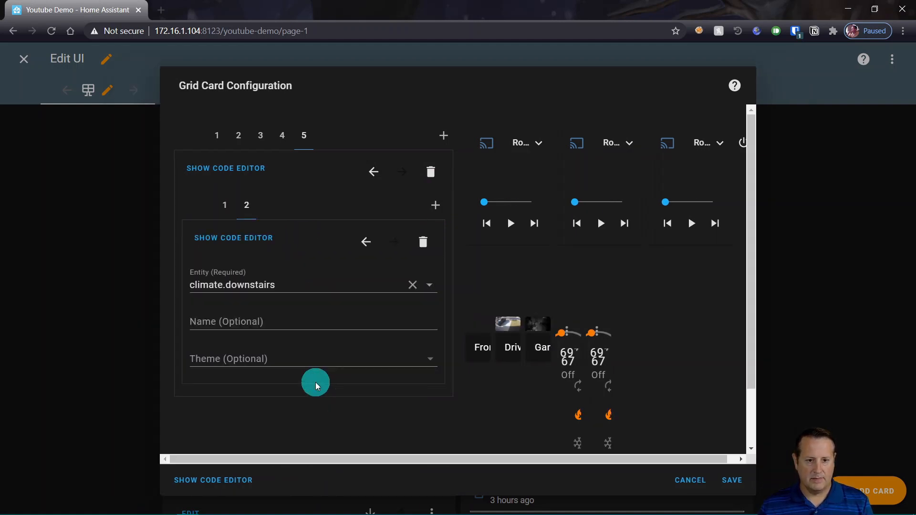
- Set the second thermostat card's entity to climate.upstairs and name it "Upstairs"
{"action": "left_click", "coordinate": [297, 284]}
{"action": "key", "text": "BackSpace"}
{"action": "key", "text": "BackSpace"}
{"action": "key", "text": "BackSpace"}
{"action": "key", "text": "BackSpace"}
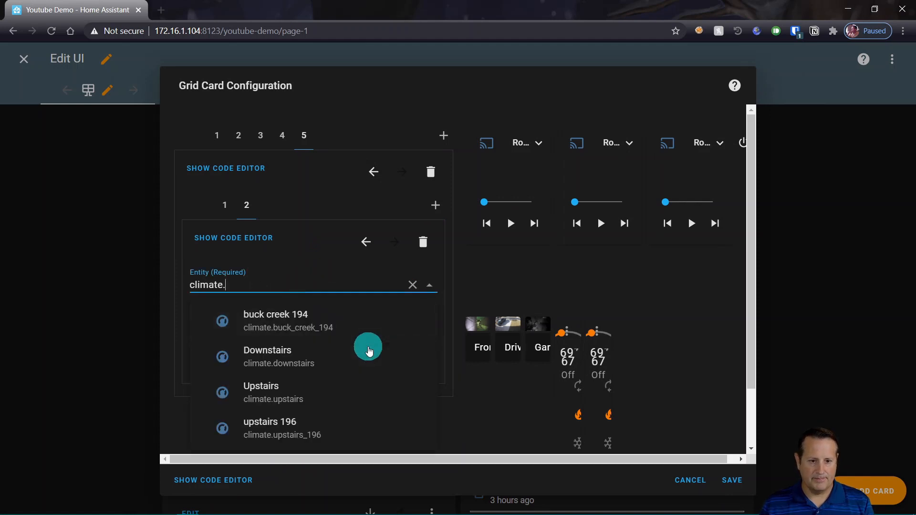
{"action": "type", "text": "upstairs"}
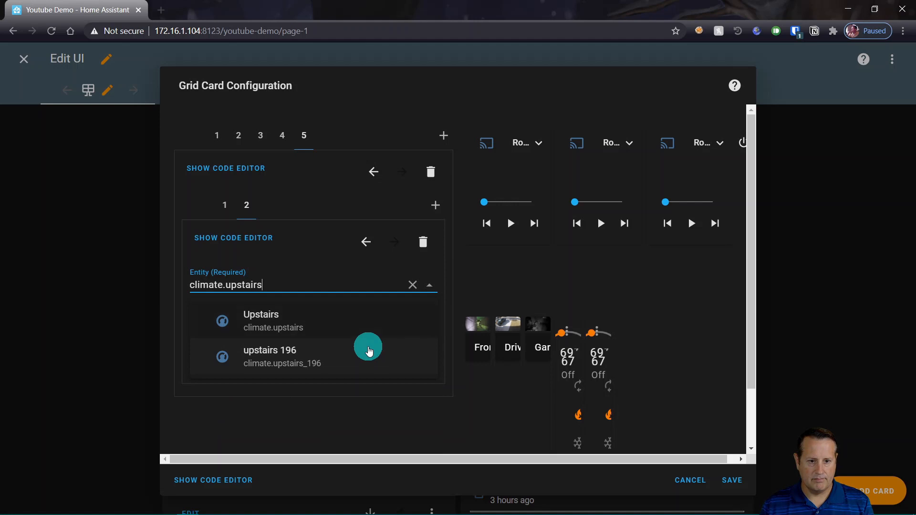
{"action": "left_click", "coordinate": [297, 323]}
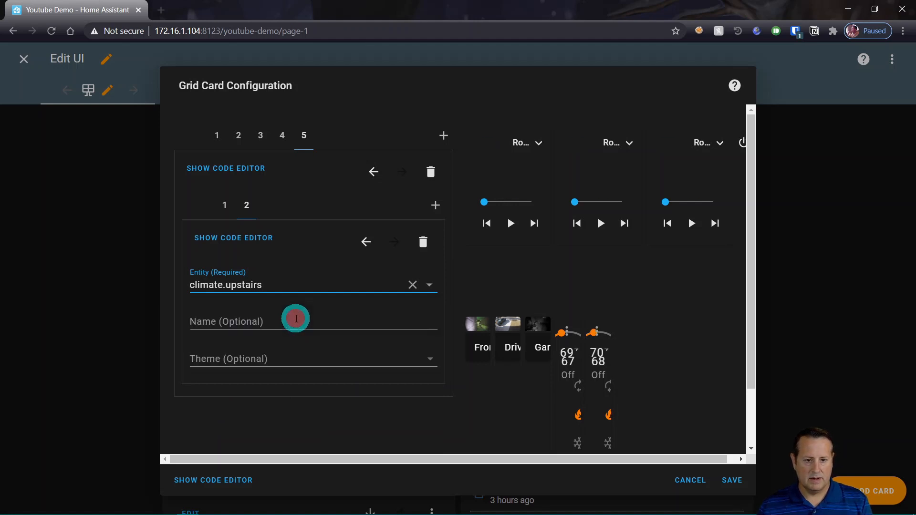
{"action": "left_click", "coordinate": [276, 322]}
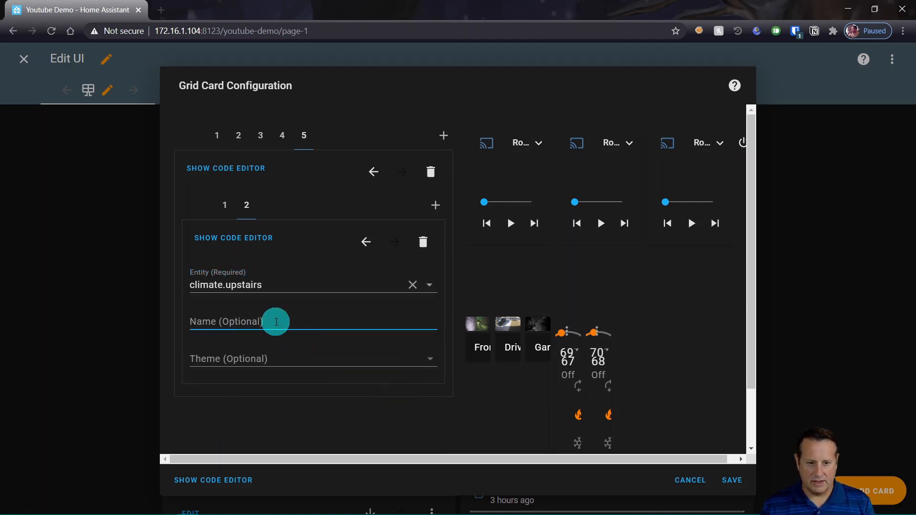
{"action": "type", "text": "Upstairs"}
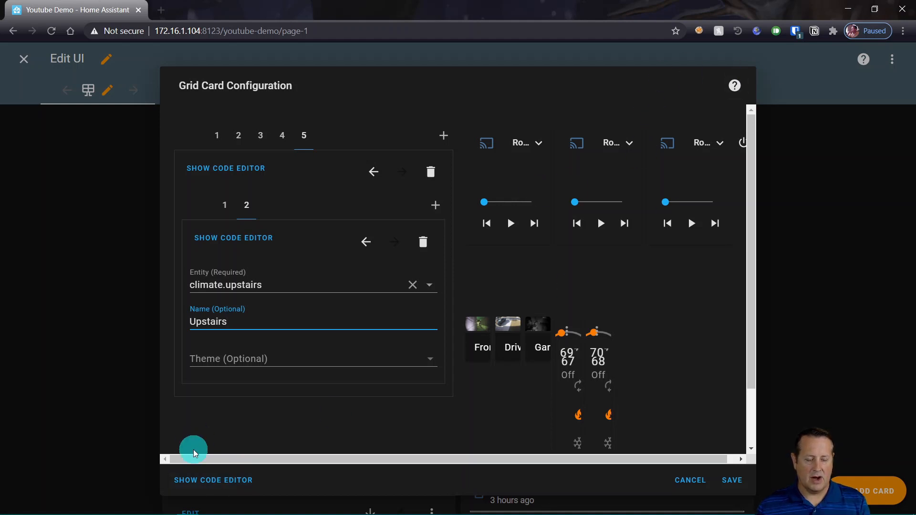
- In the outer grid's YAML code, add "columns: 1" and "square: false" below its type line
{"action": "left_click", "coordinate": [209, 481]}
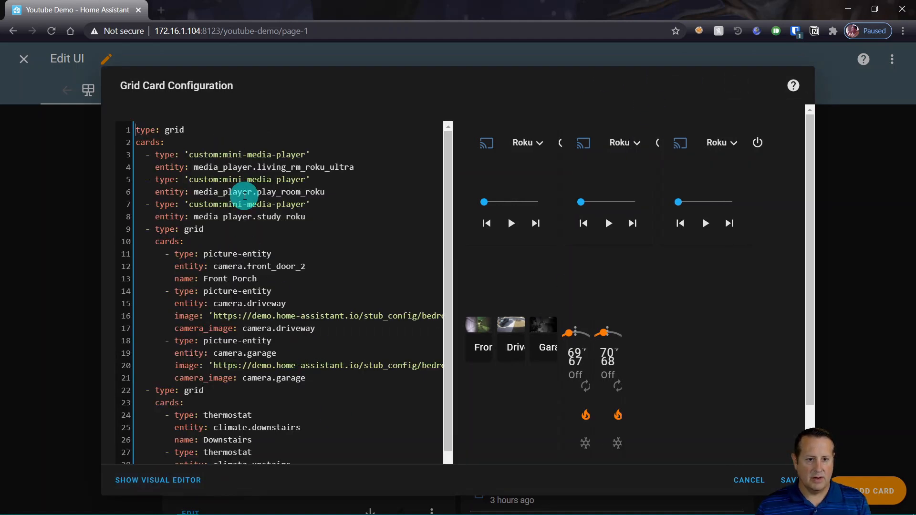
{"action": "left_click", "coordinate": [191, 130]}
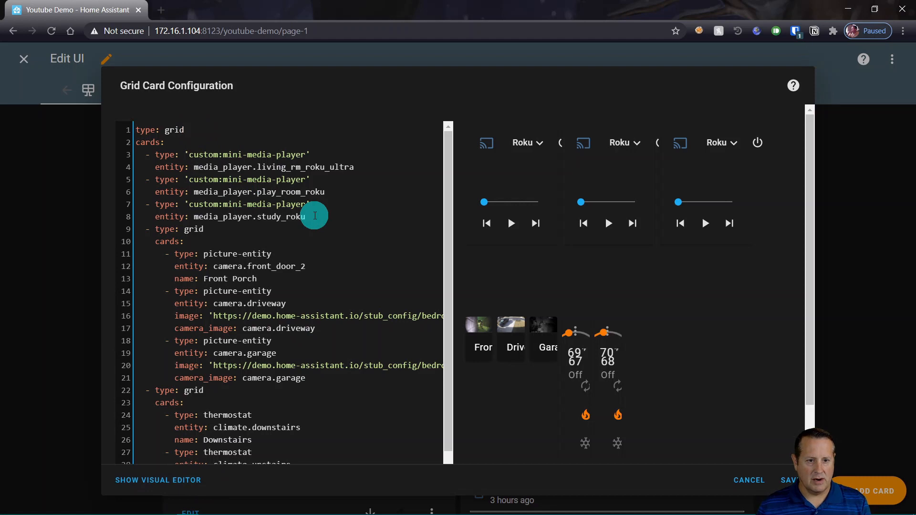
{"action": "key", "text": "Return"}
{"action": "type", "text": "colum"}
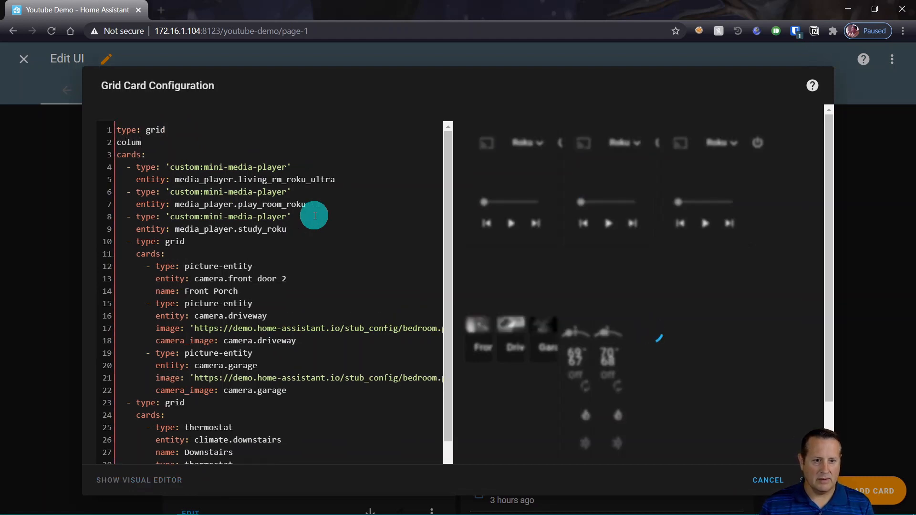
{"action": "type", "text": "ns:"}
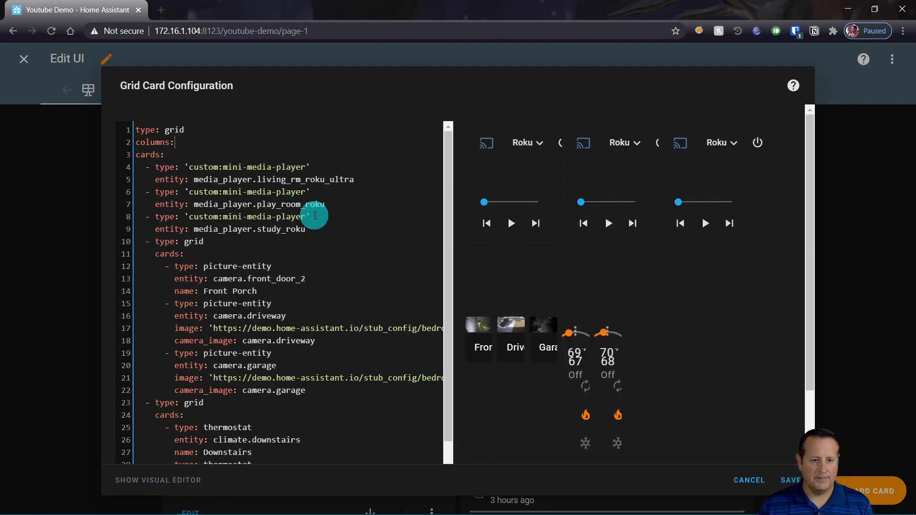
{"action": "type", "text": " 1"}
{"action": "key", "text": "Return"}
{"action": "type", "text": "s"}
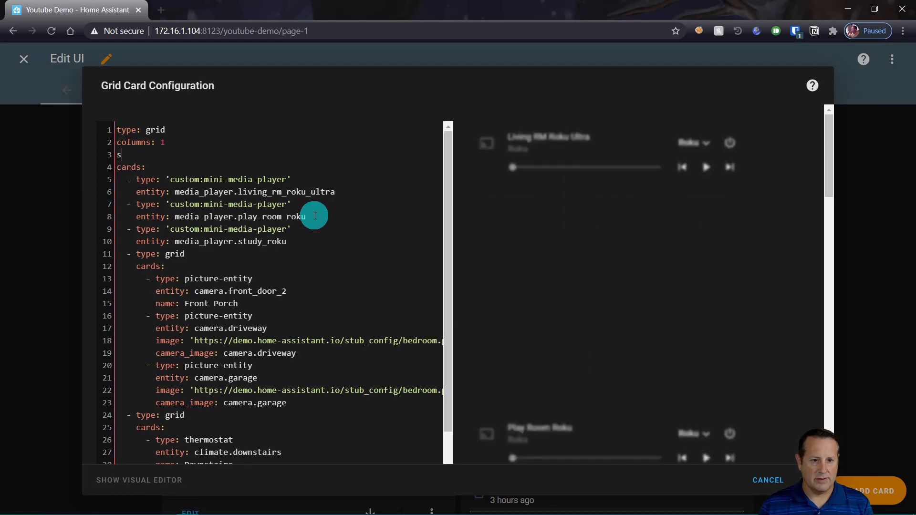
{"action": "type", "text": "quare: "}
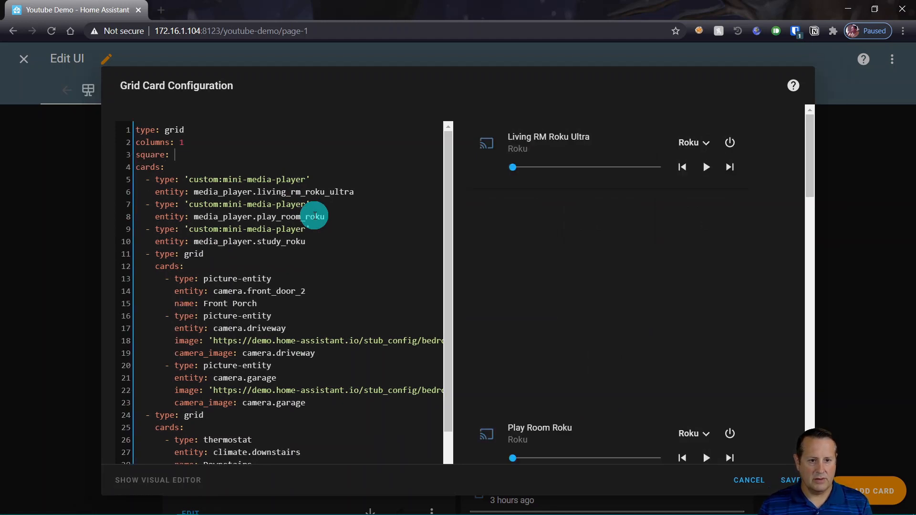
{"action": "type", "text": "fal"}
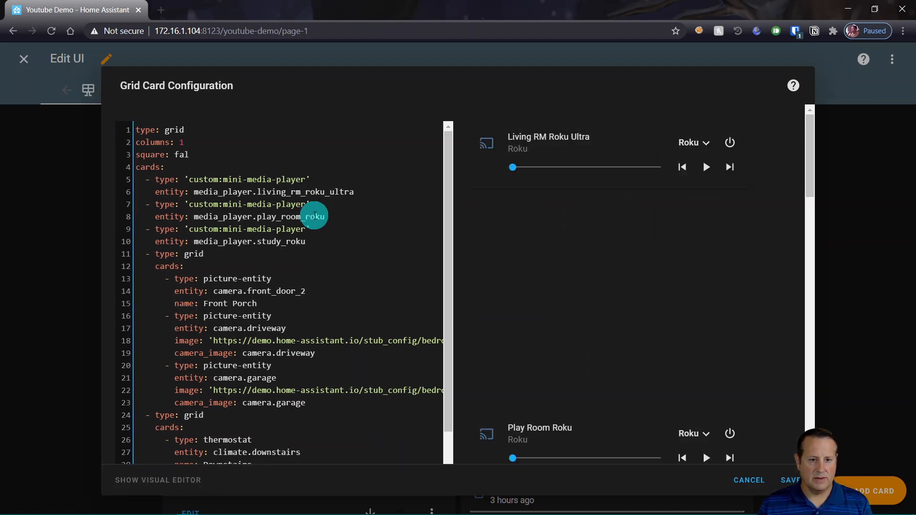
{"action": "type", "text": "se"}
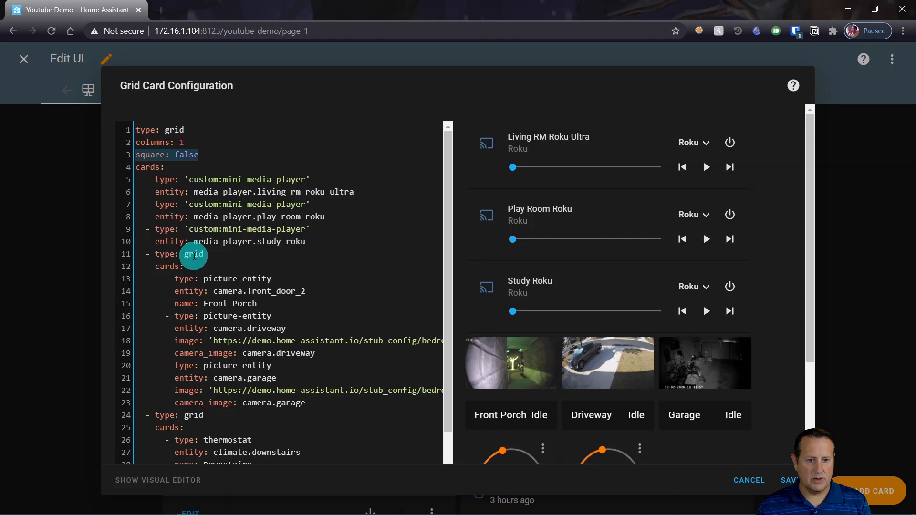
- Add "columns: 3" and "square: false" to the nested grid that holds the camera picture cards
{"action": "left_click", "coordinate": [205, 255]}
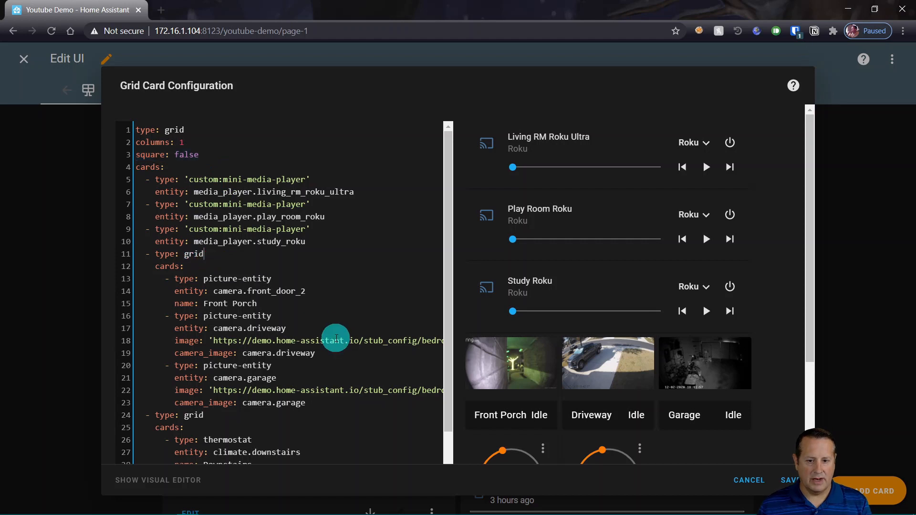
{"action": "key", "text": "Return"}
{"action": "type", "text": "c"}
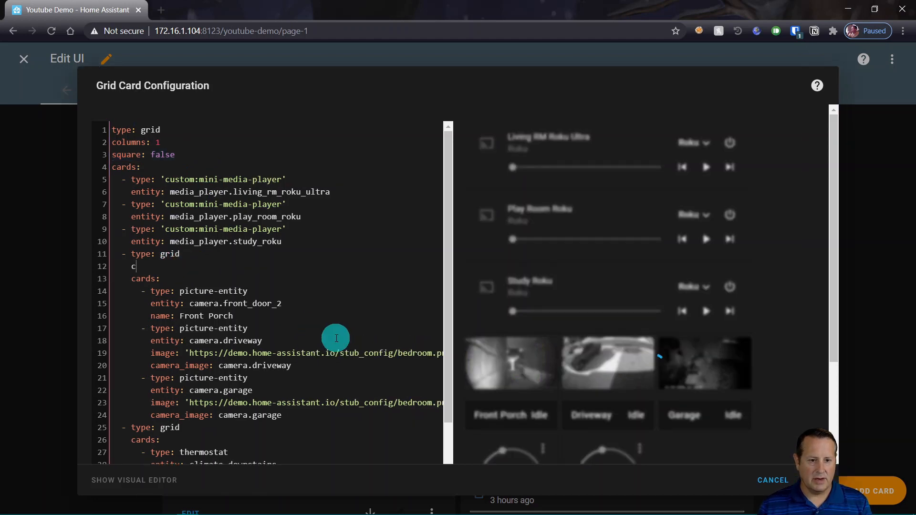
{"action": "type", "text": "olumns: 3"}
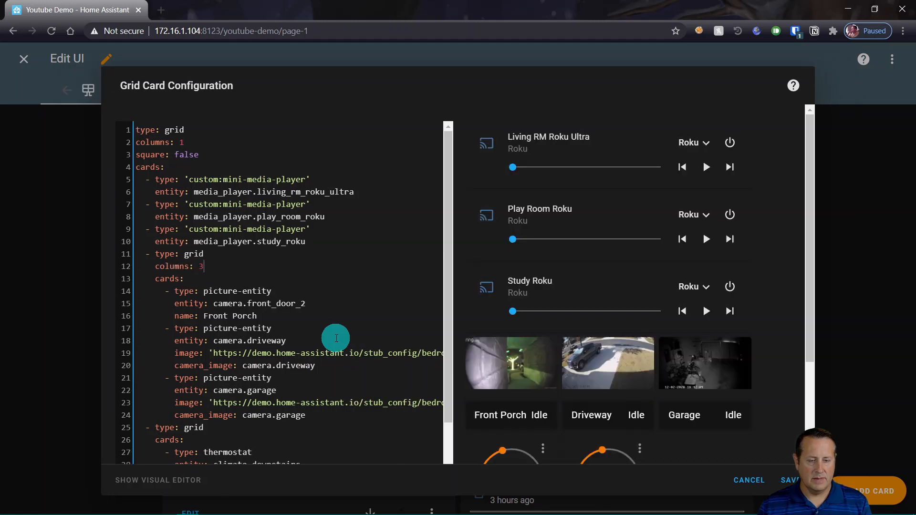
{"action": "key", "text": "Return"}
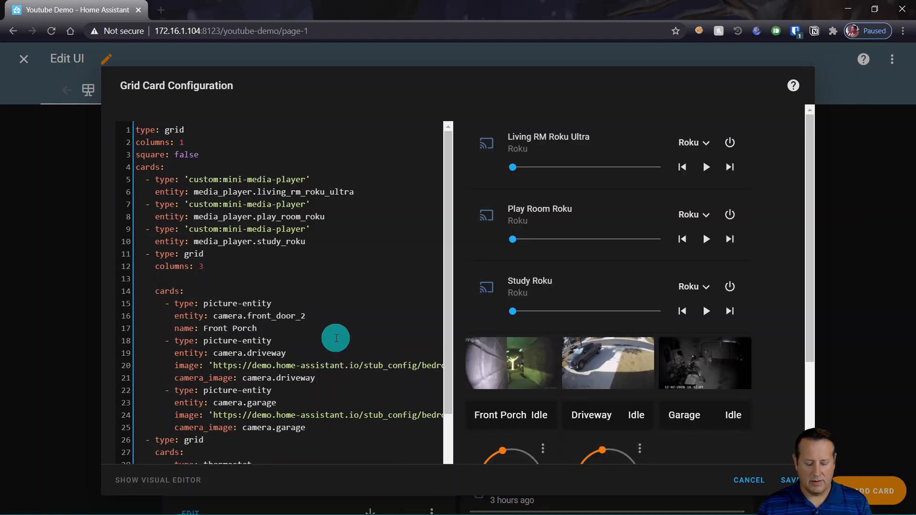
{"action": "type", "text": "square: false"}
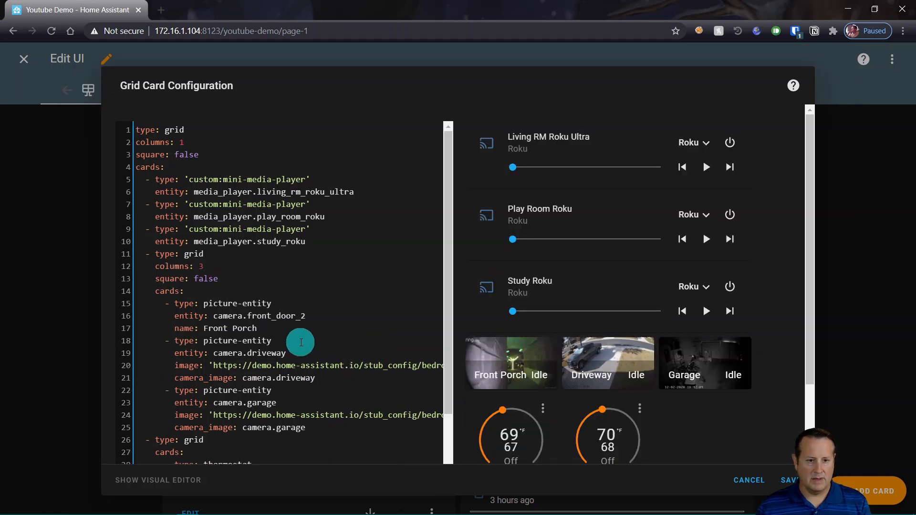
- Add "columns: 2" and "square: false" to the nested grid that holds the thermostats
{"action": "scroll", "coordinate": [300, 340], "scroll_direction": "down", "scroll_amount": 3}
{"action": "scroll", "coordinate": [301, 340], "scroll_direction": "down", "scroll_amount": 3}
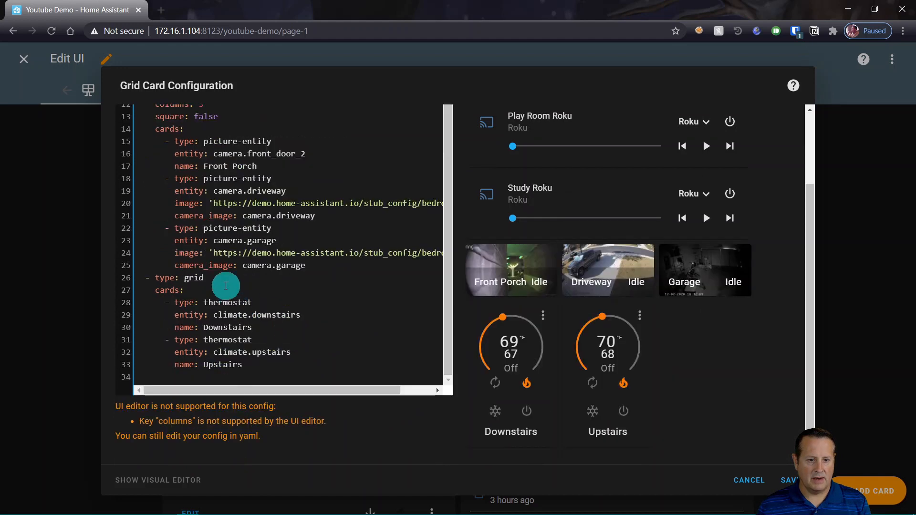
{"action": "left_click", "coordinate": [213, 279]}
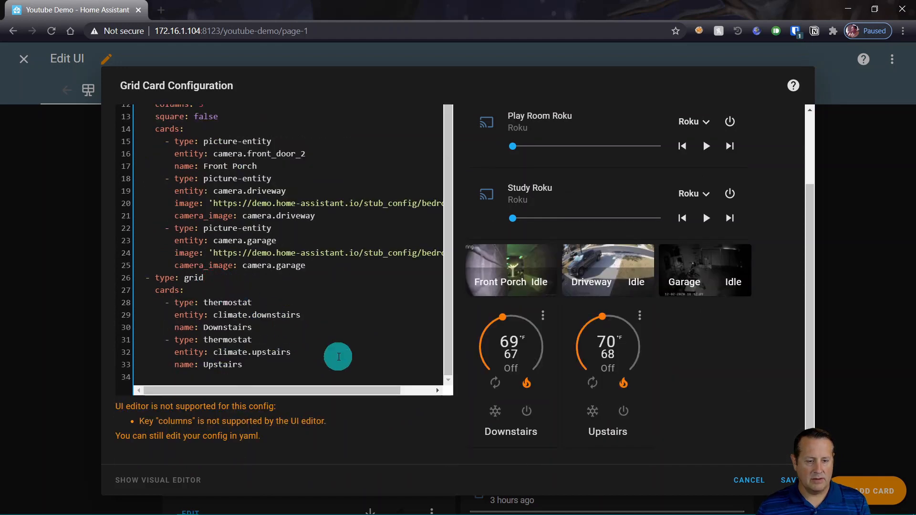
{"action": "key", "text": "Return"}
{"action": "type", "text": "co"}
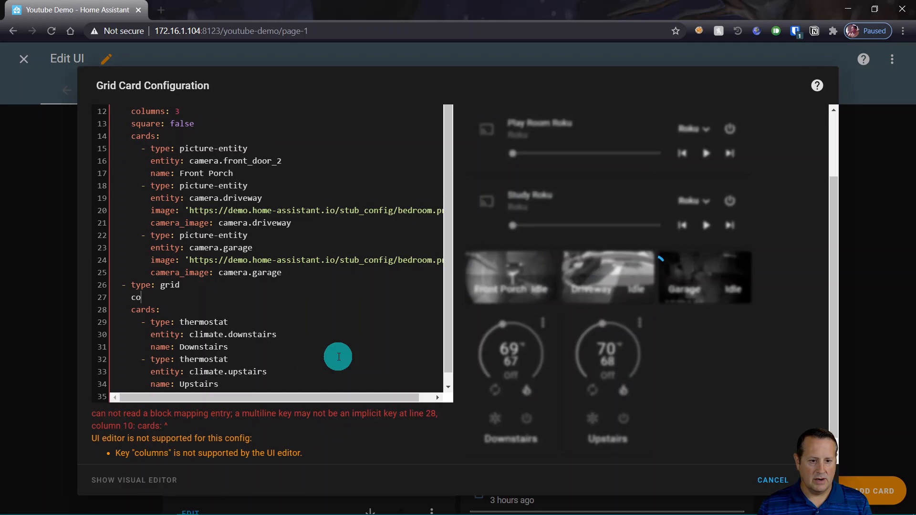
{"action": "type", "text": "lumns: 2"}
{"action": "key", "text": "Return"}
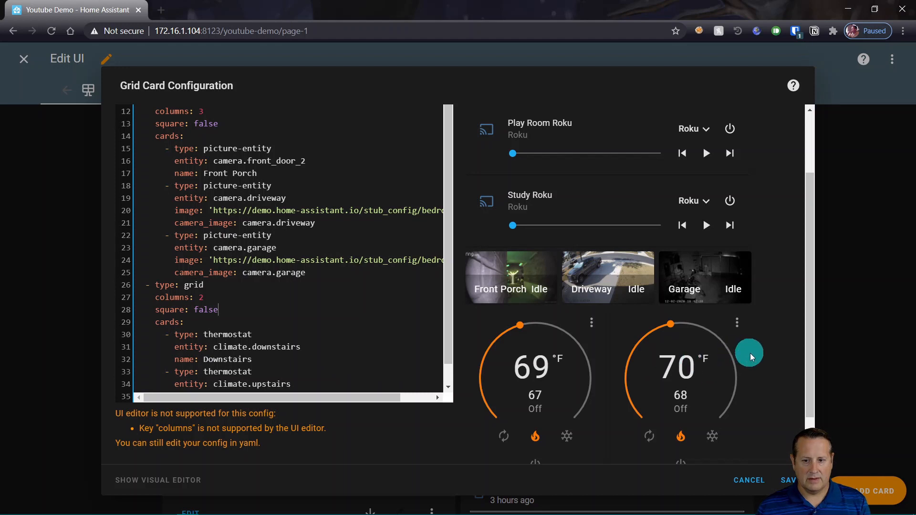
- Save the grid card configuration and leave dashboard editing to show the whole page
{"action": "left_click", "coordinate": [788, 483]}
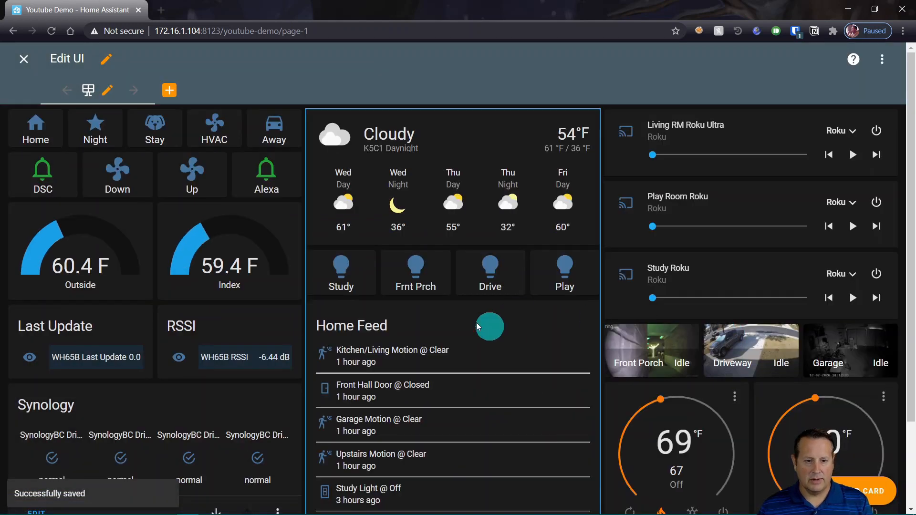
{"action": "left_click", "coordinate": [34, 71]}
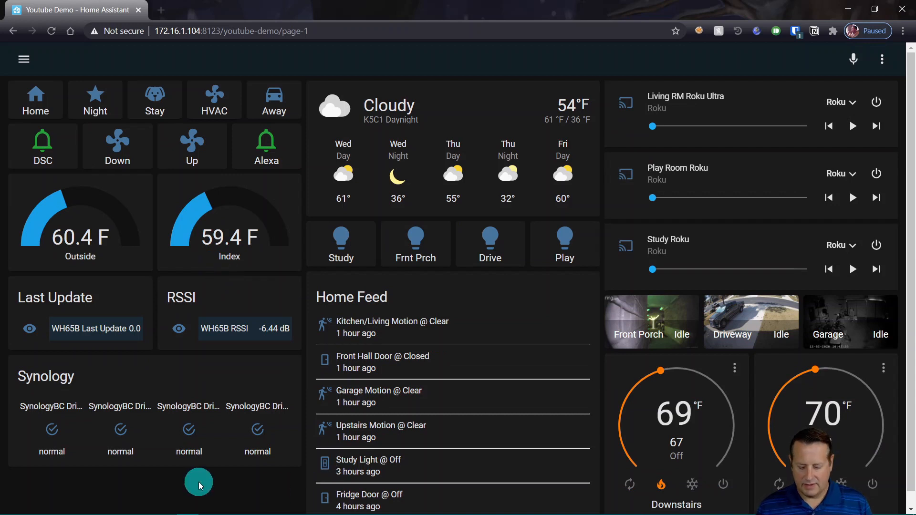
{"action": "key", "text": "ctrl+minus"}
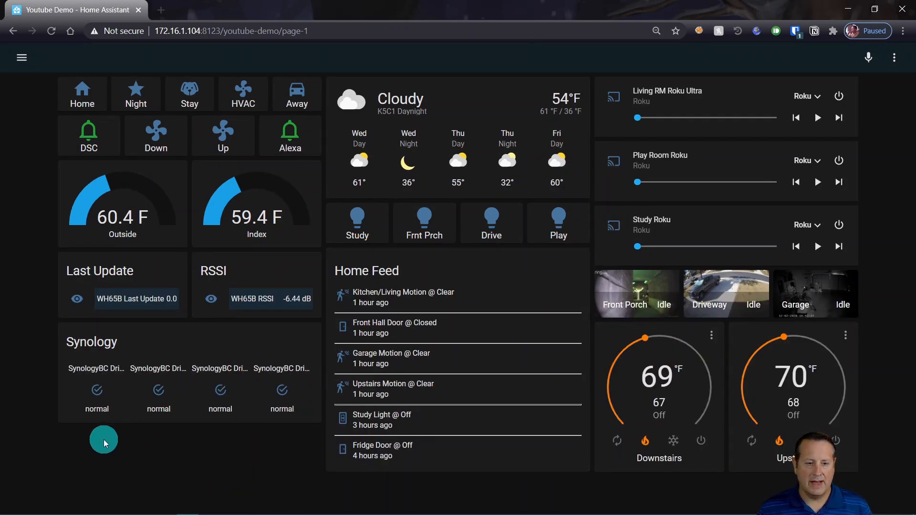
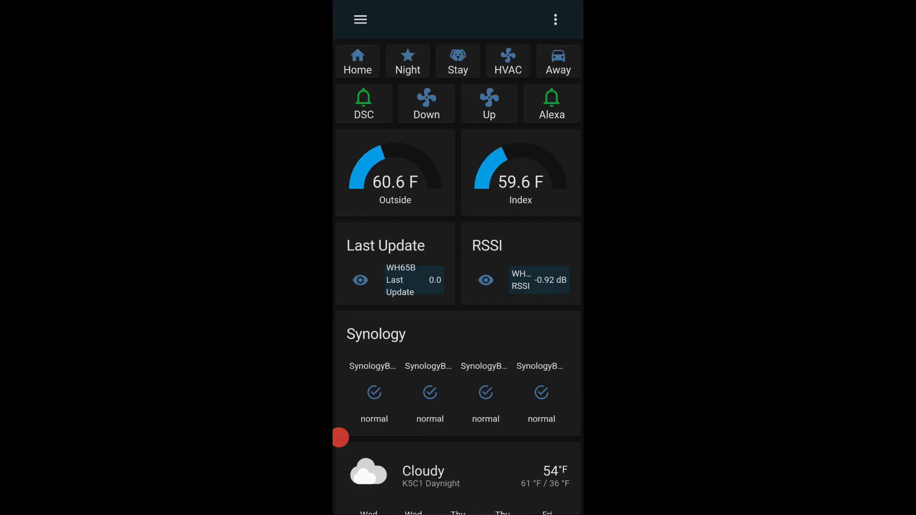
- Examine the dashboard's phone layout from the button cards down to the camera pictures and thermostats
{"action": "scroll", "coordinate": [458, 277], "scroll_direction": "down", "scroll_amount": 1}
{"action": "scroll", "coordinate": [458, 277], "scroll_direction": "up", "scroll_amount": 1}
{"action": "scroll", "coordinate": [458, 277], "scroll_direction": "down", "scroll_amount": 2}
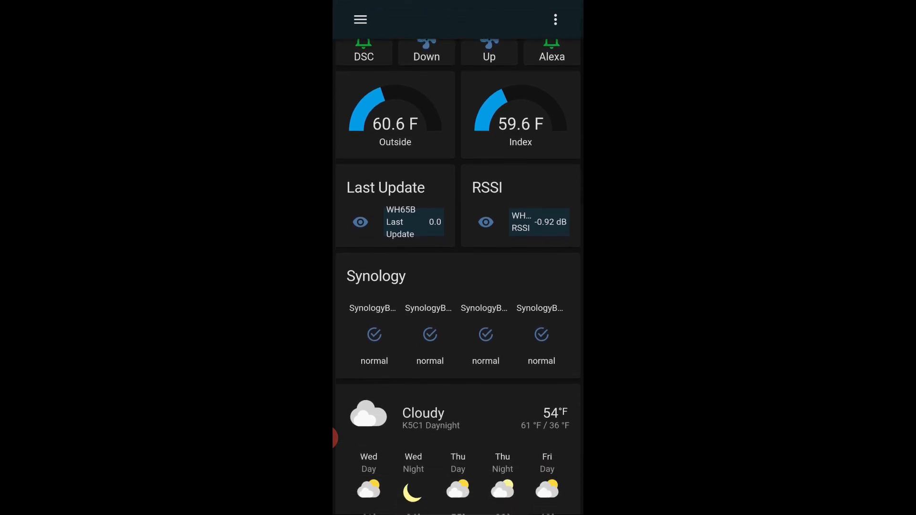
{"action": "scroll", "coordinate": [458, 277], "scroll_direction": "down", "scroll_amount": 3}
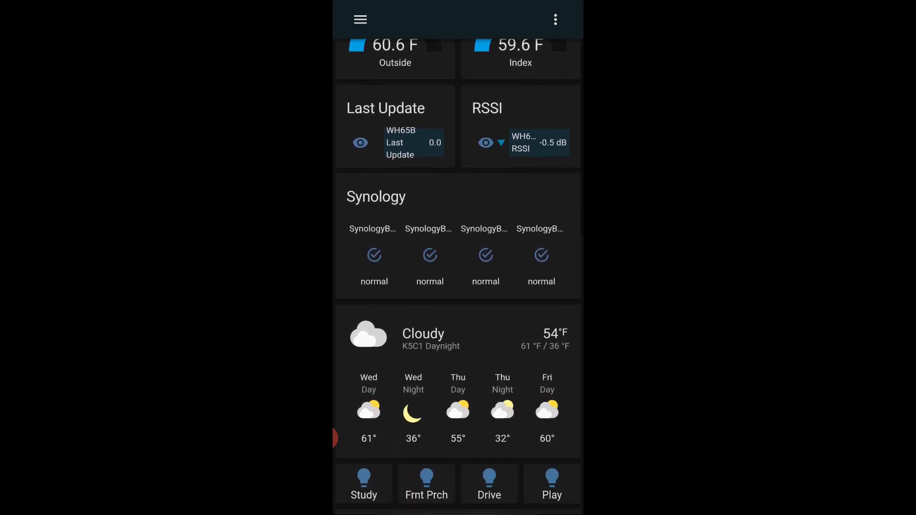
{"action": "scroll", "coordinate": [457, 277], "scroll_direction": "down", "scroll_amount": 5}
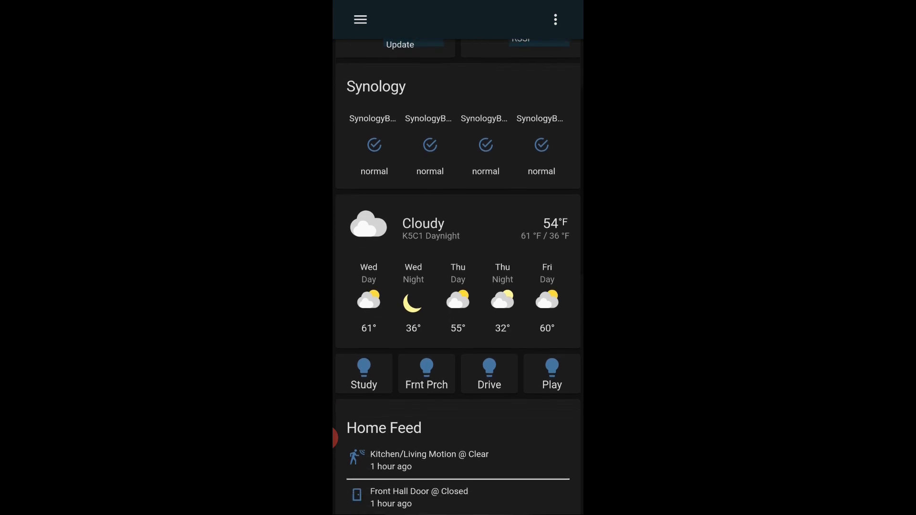
{"action": "scroll", "coordinate": [458, 277], "scroll_direction": "down", "scroll_amount": 8}
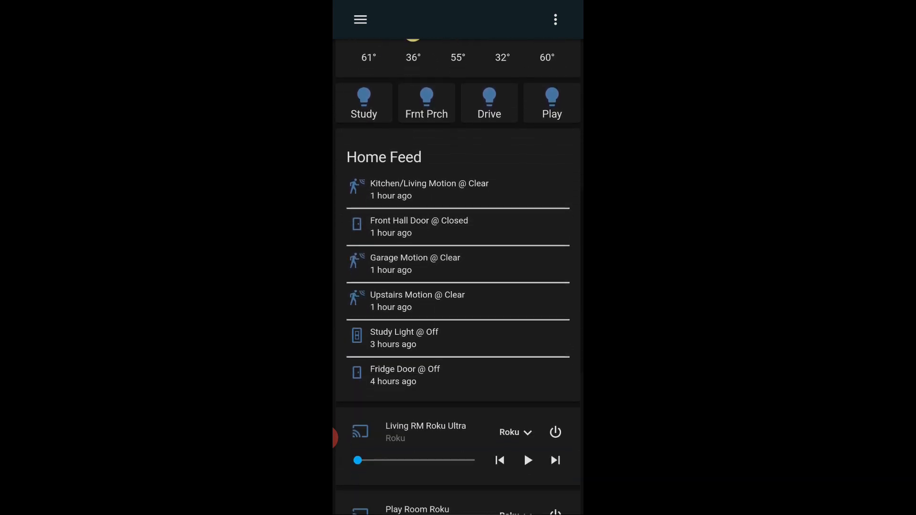
{"action": "scroll", "coordinate": [524, 313], "scroll_direction": "down", "scroll_amount": 7}
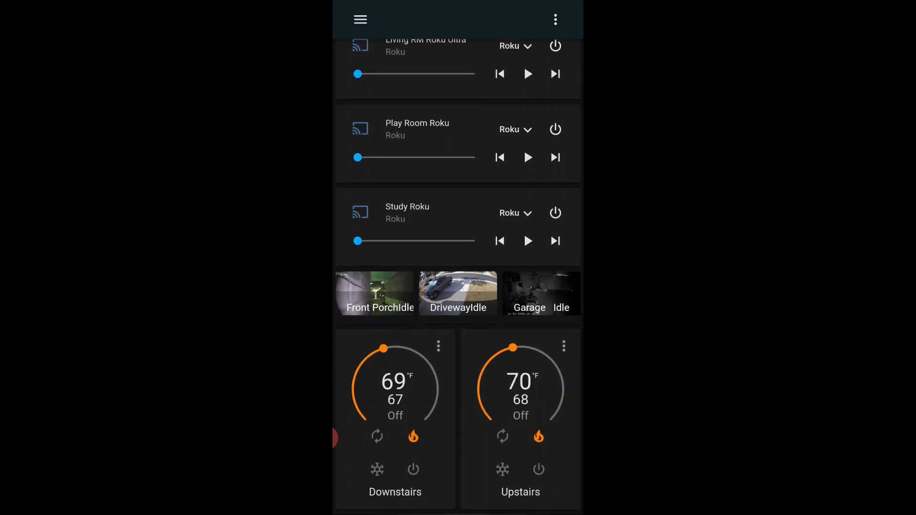